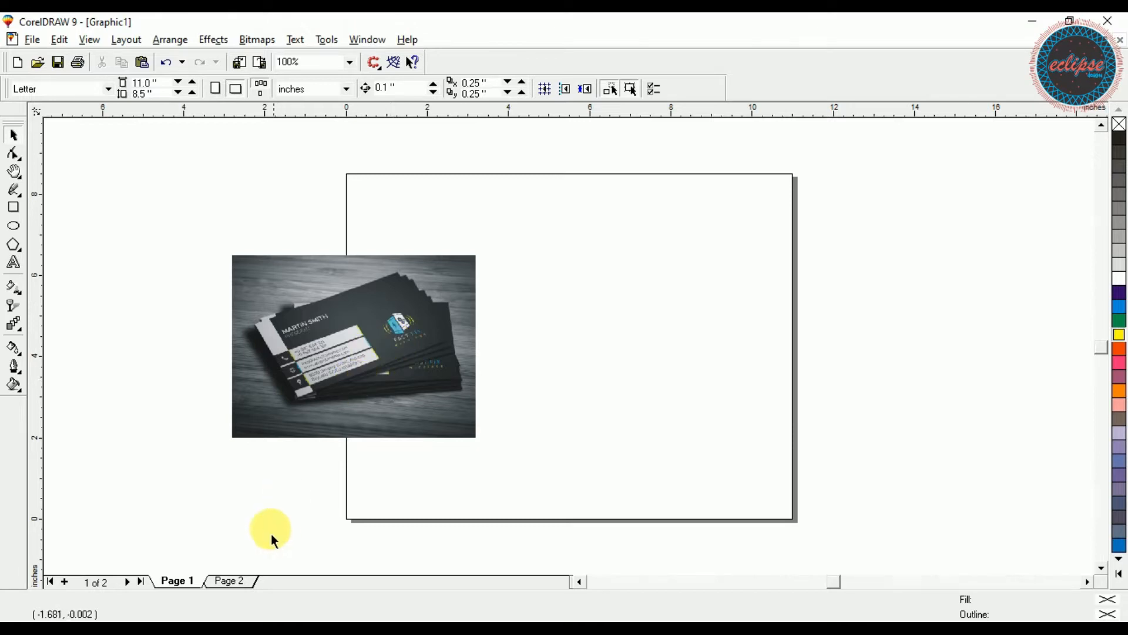
Compare the reference photo on page 2, and draw a rectangle about 1.7 by 1.06 inches beside the card photo on page 1
click(243, 583)
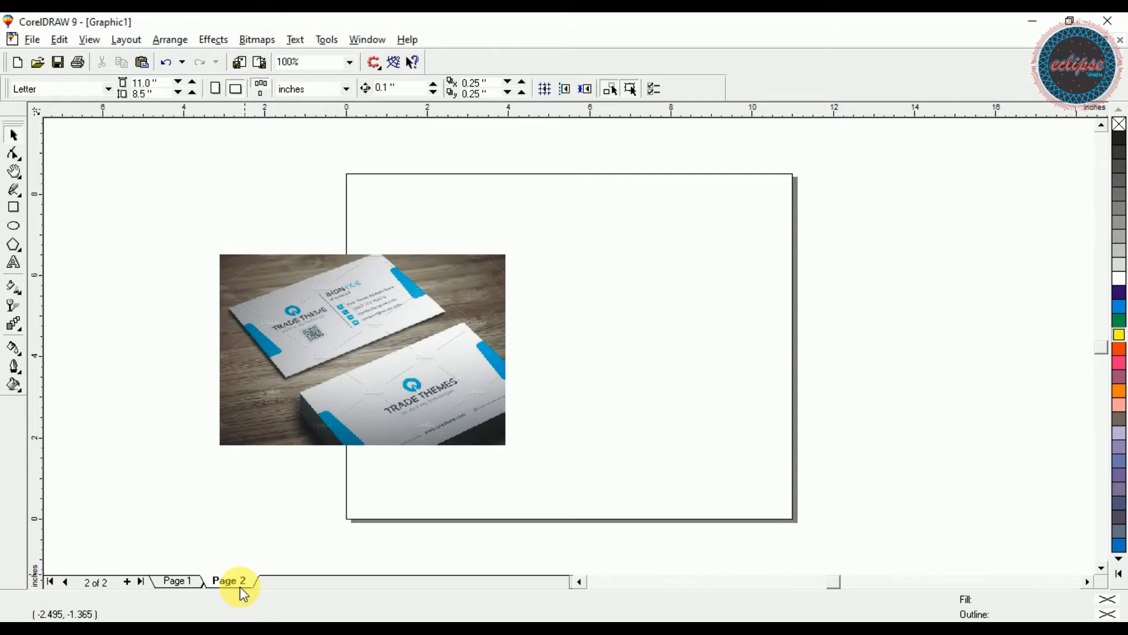
click(167, 588)
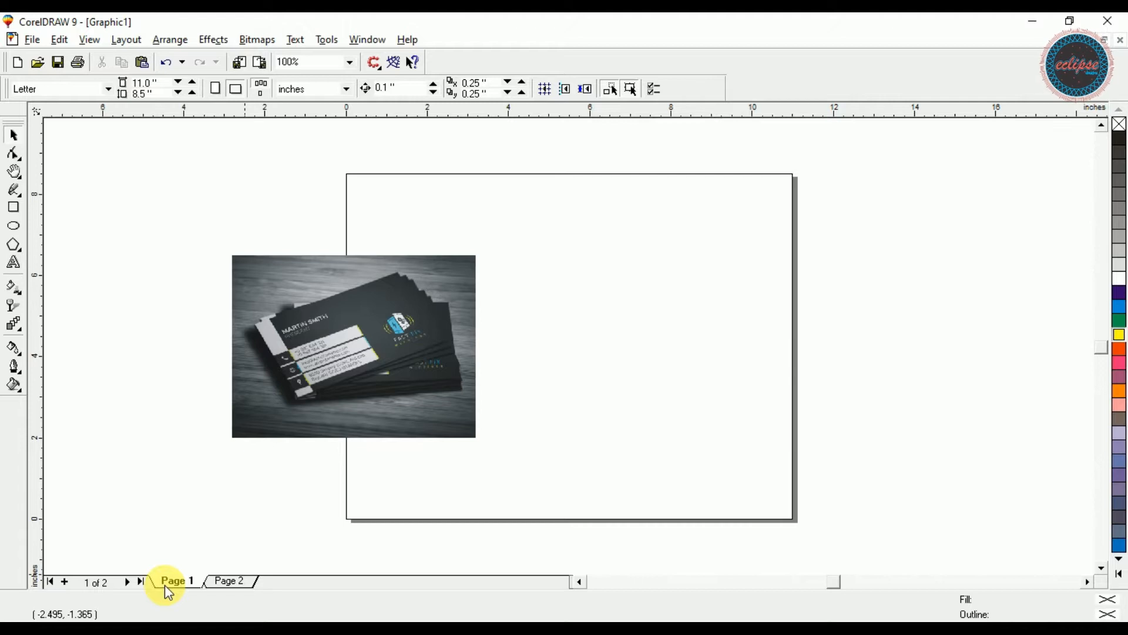
click(18, 202)
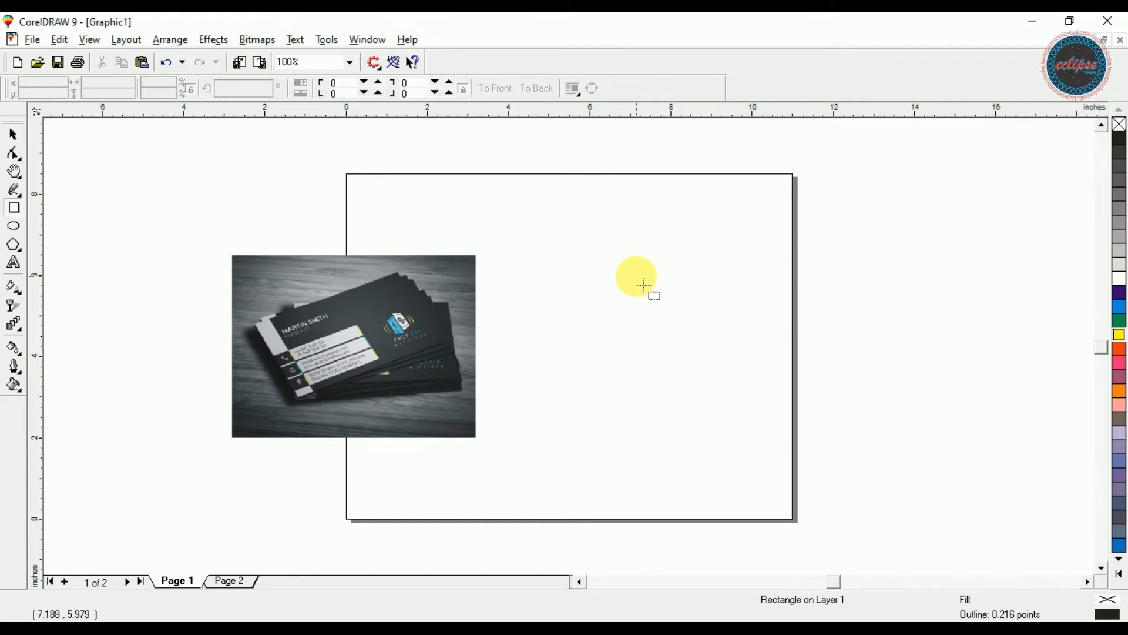
drag(583, 260, 653, 304)
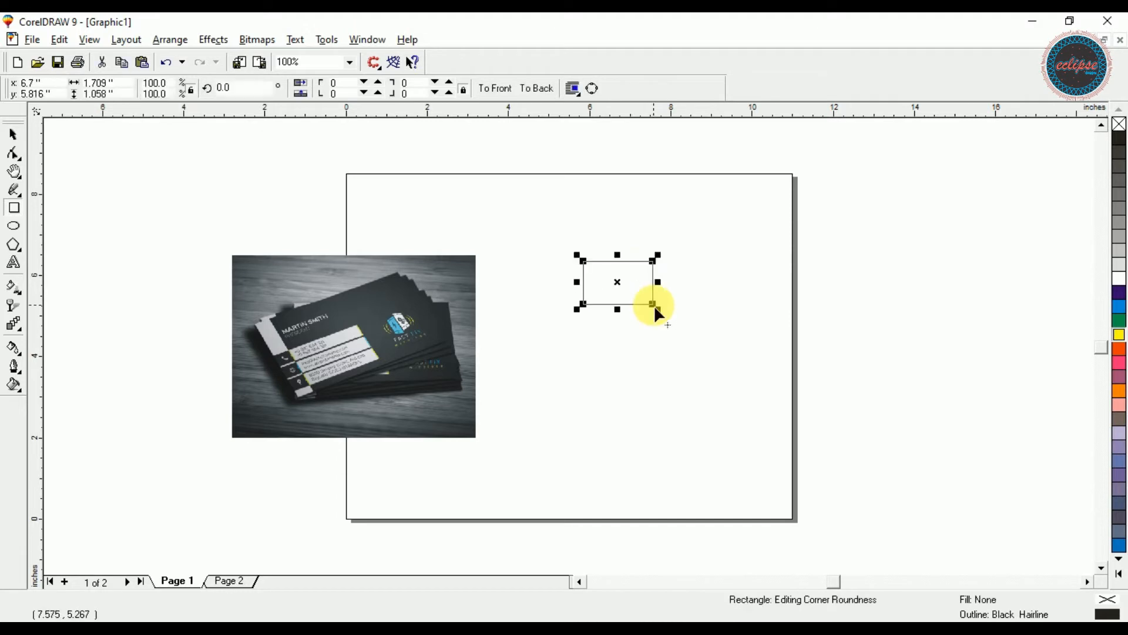
Resize the rectangle to 3.5 inches wide and 2 inches high, and centre it on the page
drag(131, 86, 46, 69)
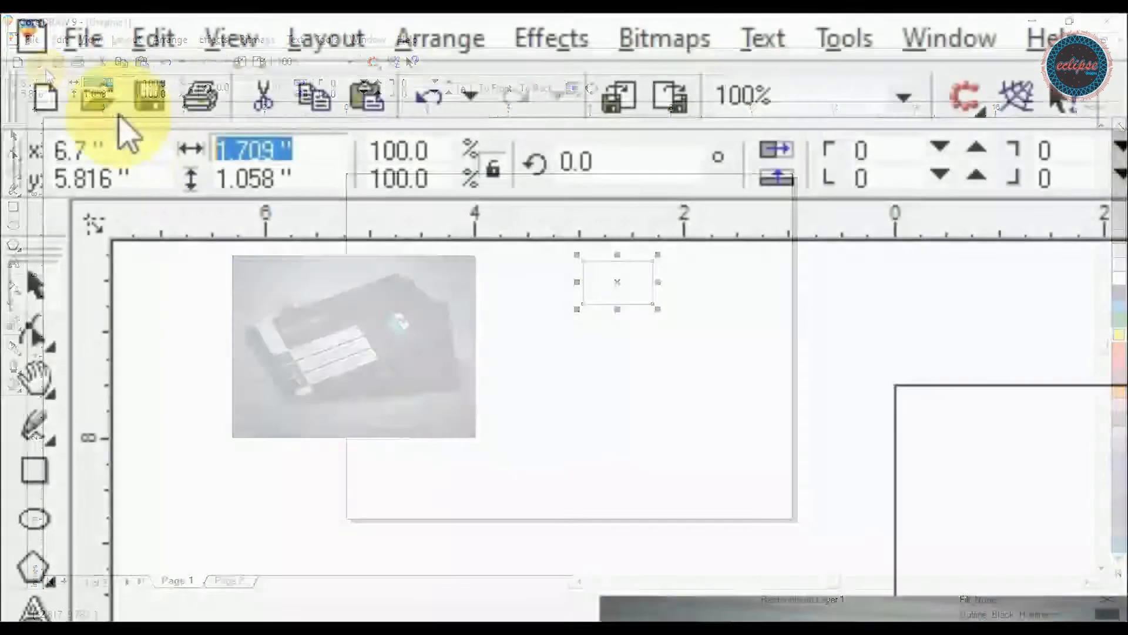
text(3.)
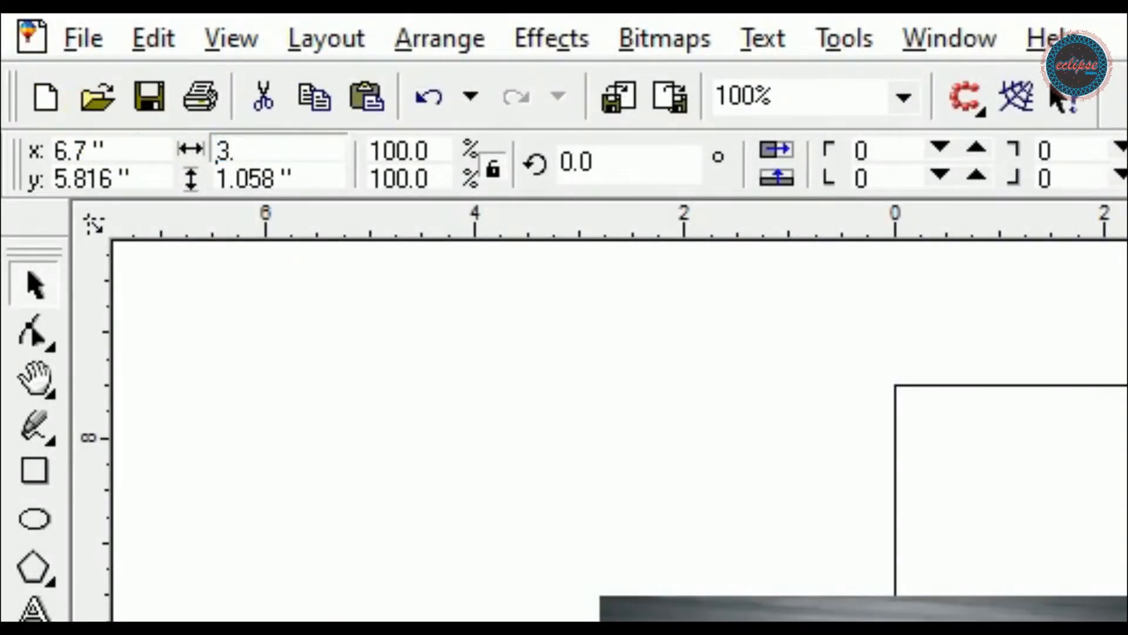
text(5)
key(Tab)
text(2)
key(Return)
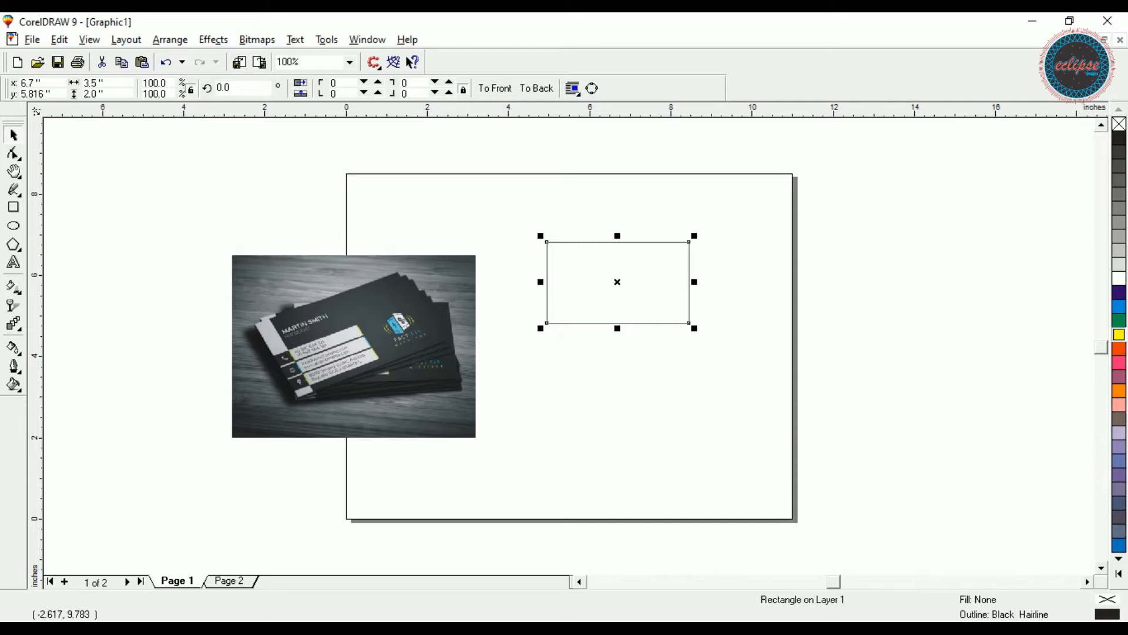
key(p)
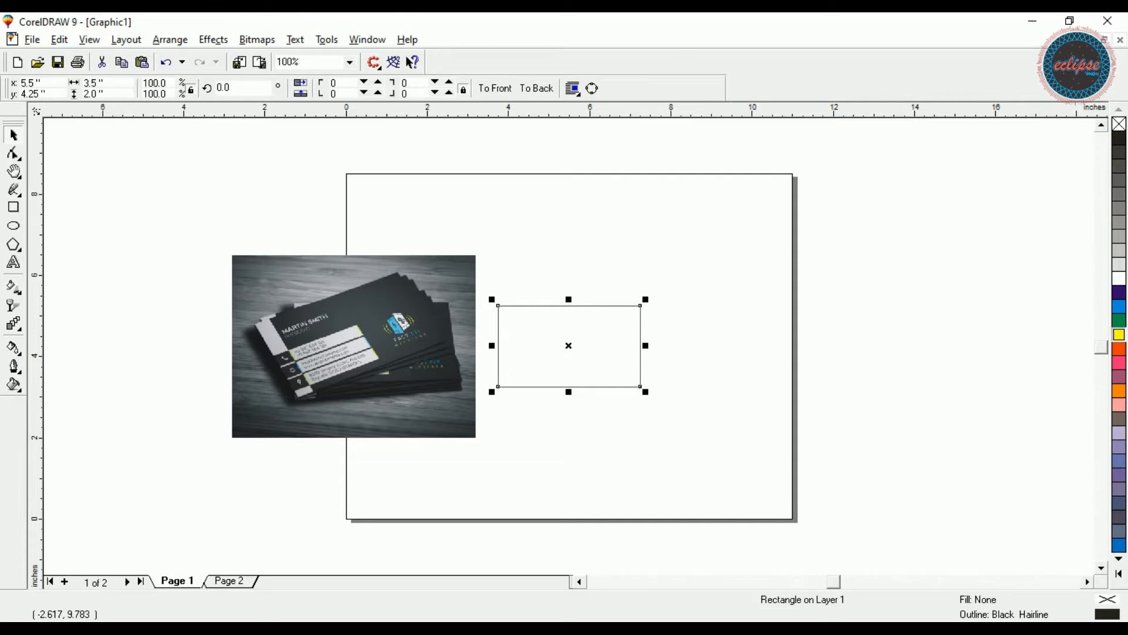
Apply a radial fountain fill to the card rectangle and widen its radius almost to the rectangle's right edge
key(F4)
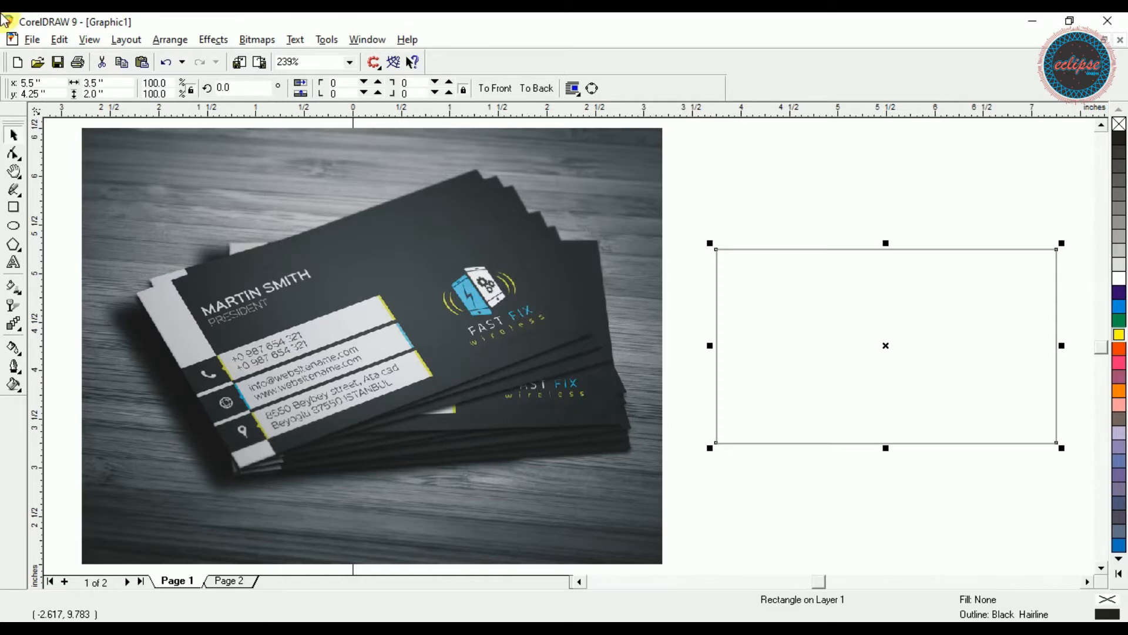
click(14, 288)
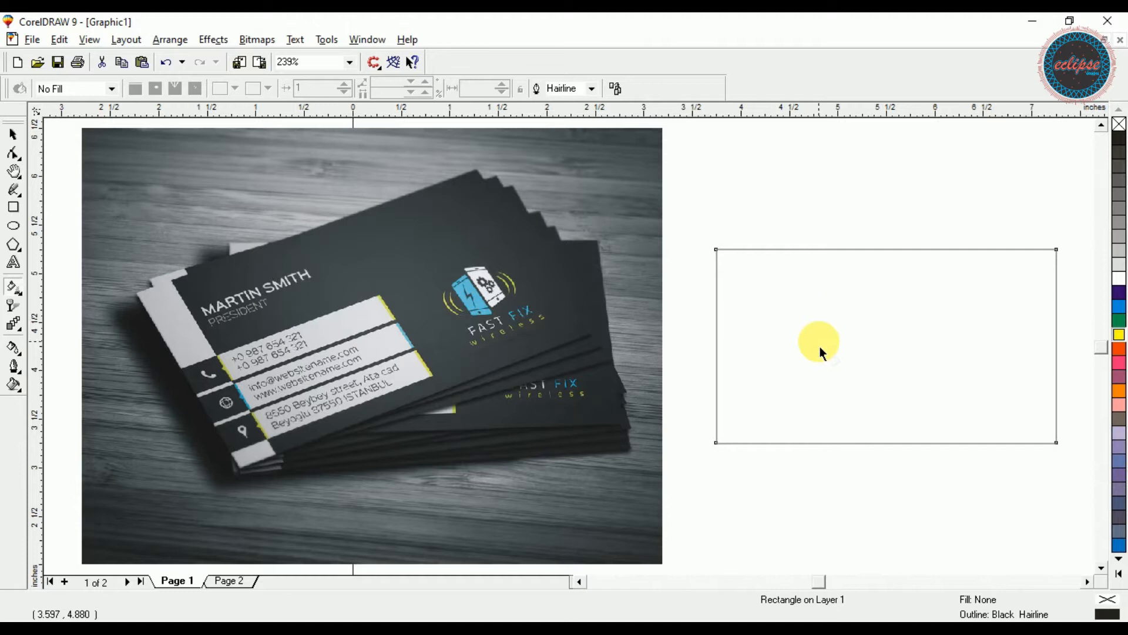
drag(821, 349, 978, 349)
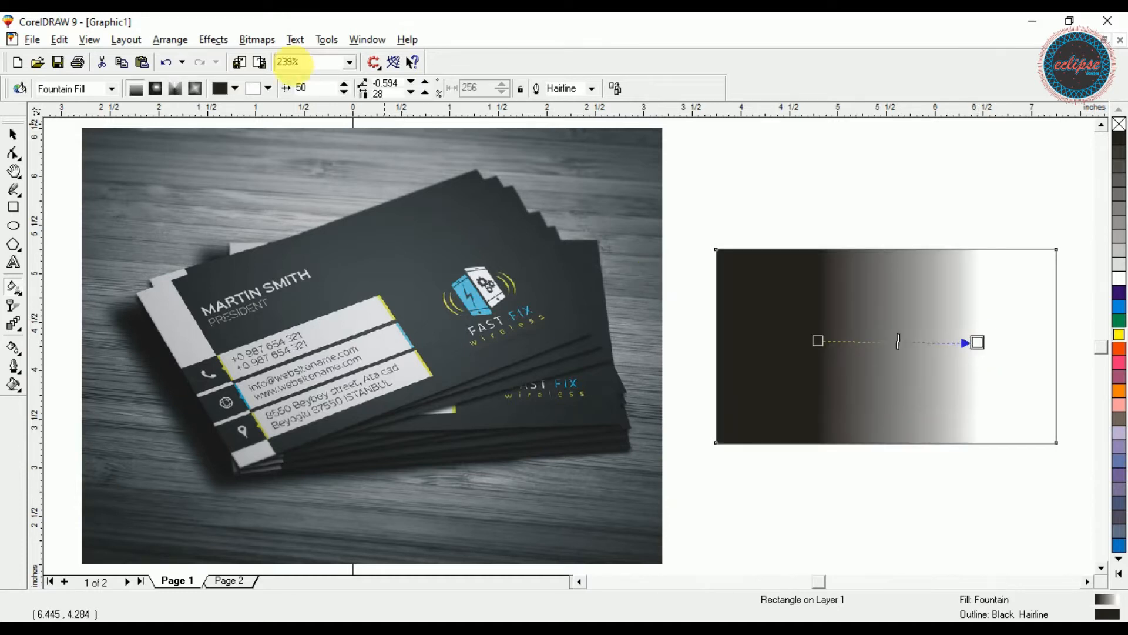
click(154, 89)
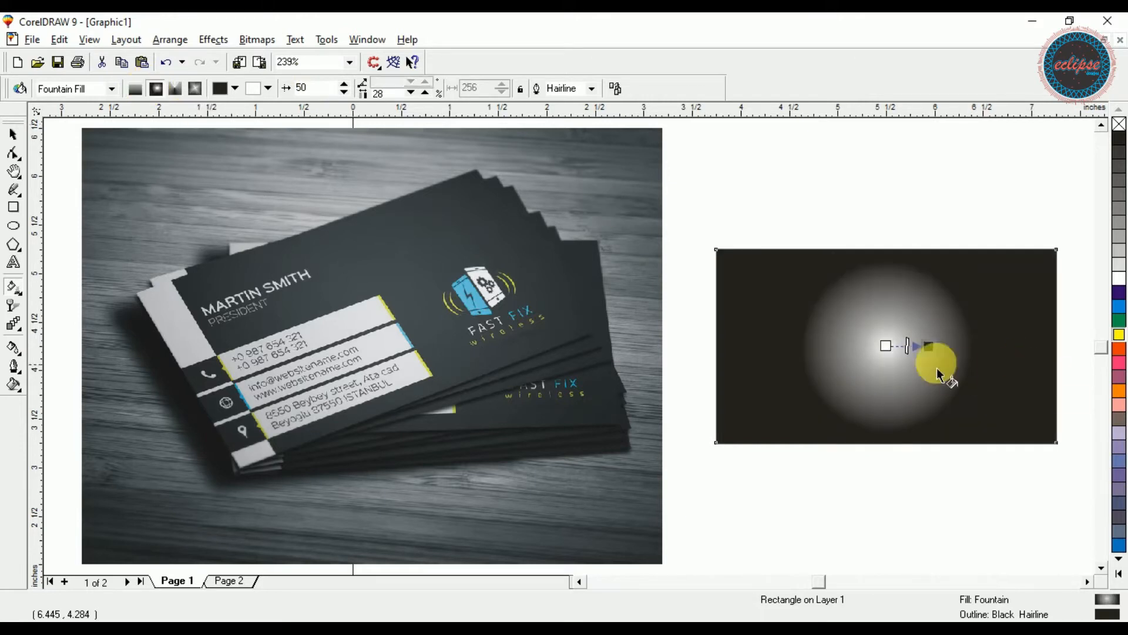
drag(942, 356, 1043, 364)
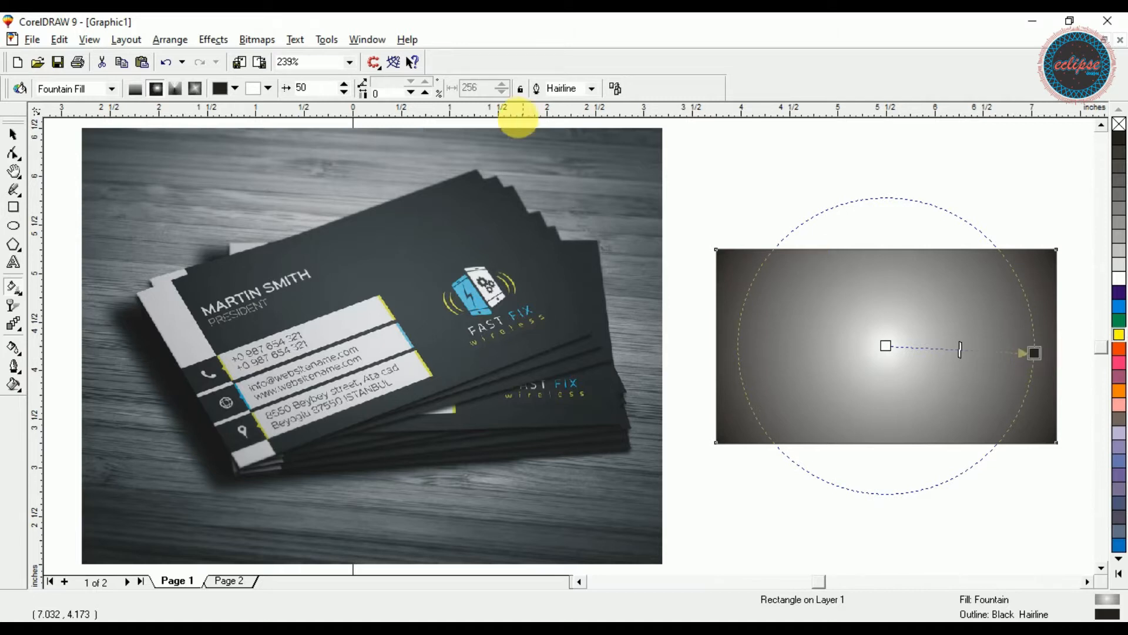
Set the radial fill's outer colour to dark purple and its centre colour to blue
click(235, 89)
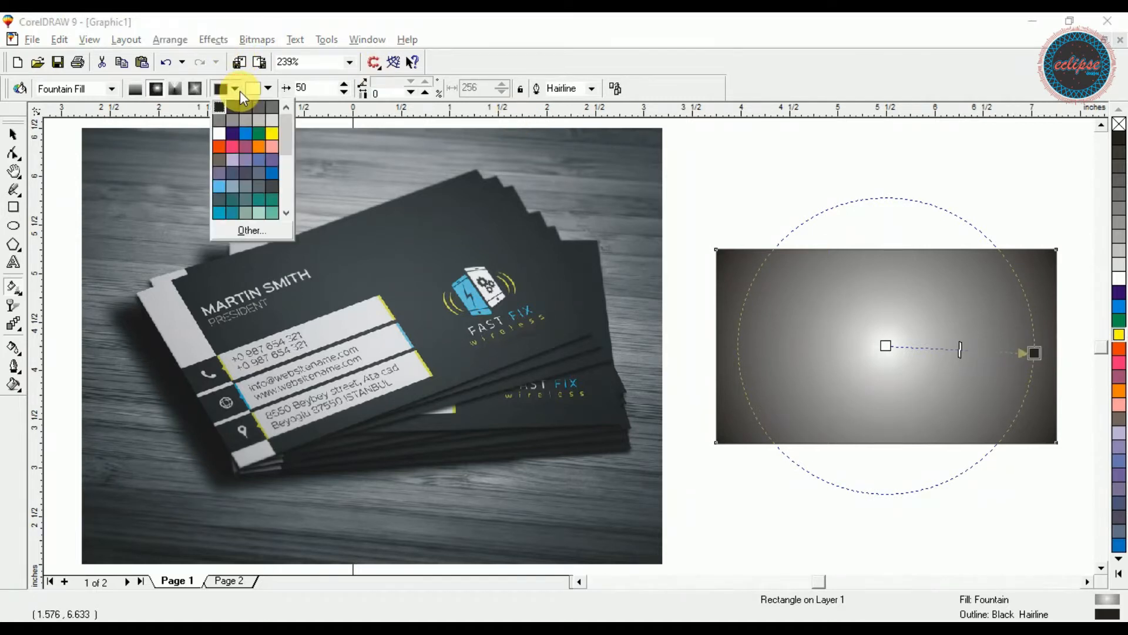
click(259, 118)
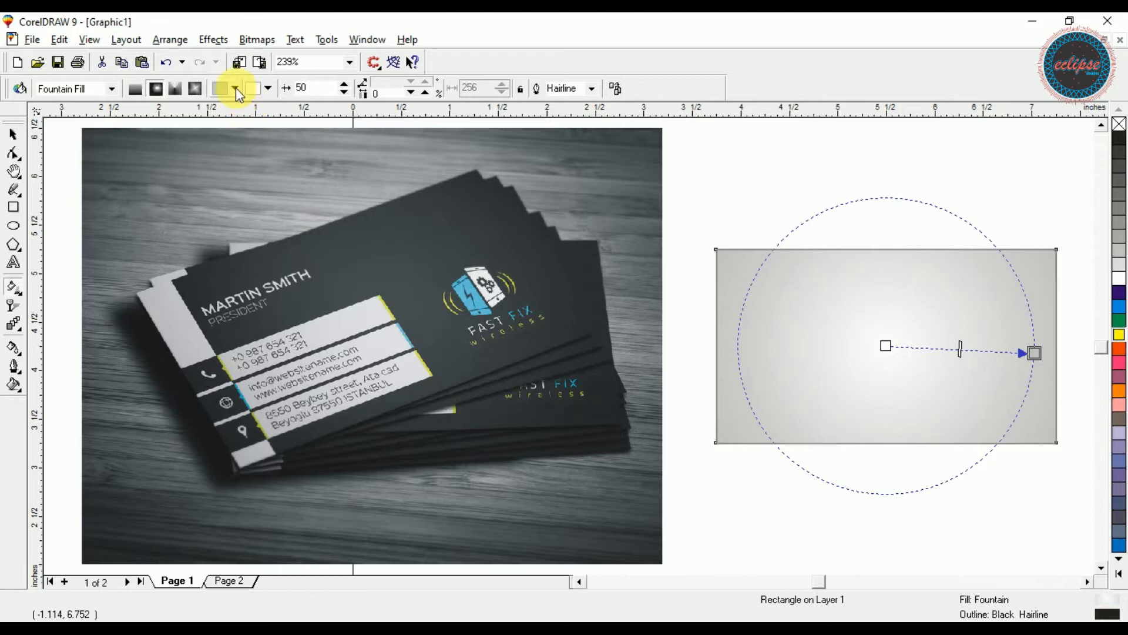
click(236, 89)
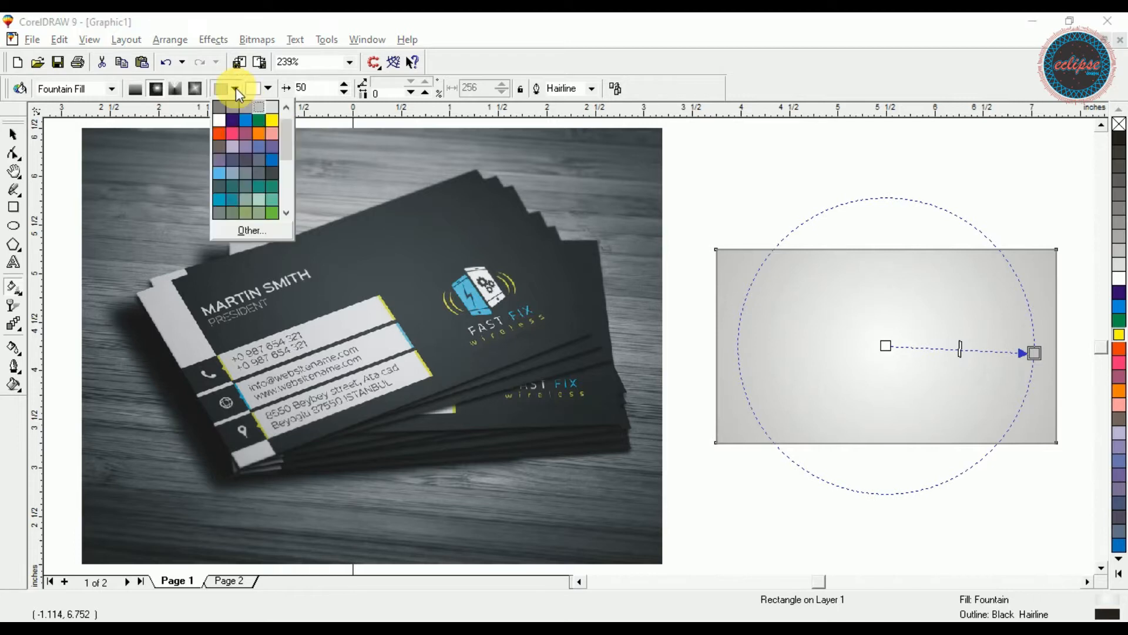
click(238, 119)
click(268, 88)
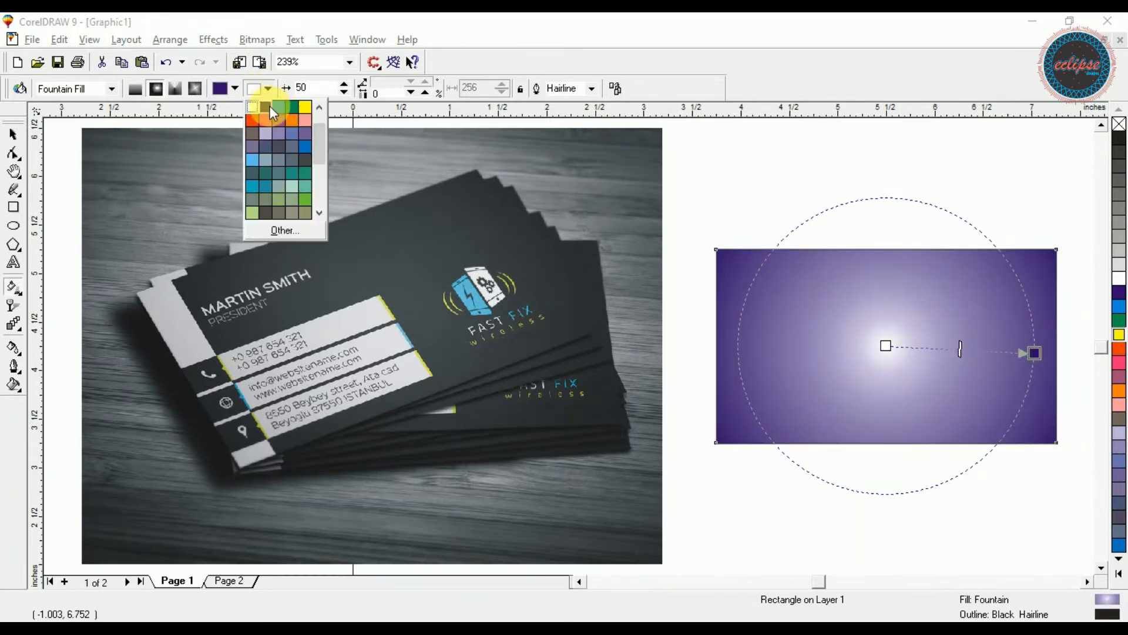
click(274, 105)
key(space)
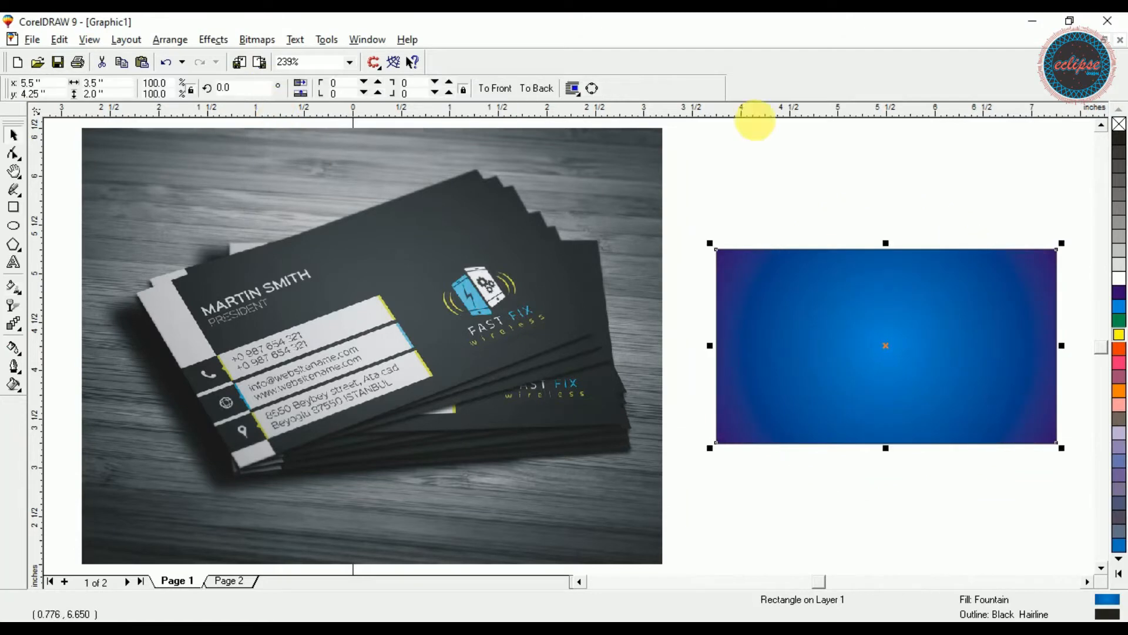
click(791, 168)
click(813, 272)
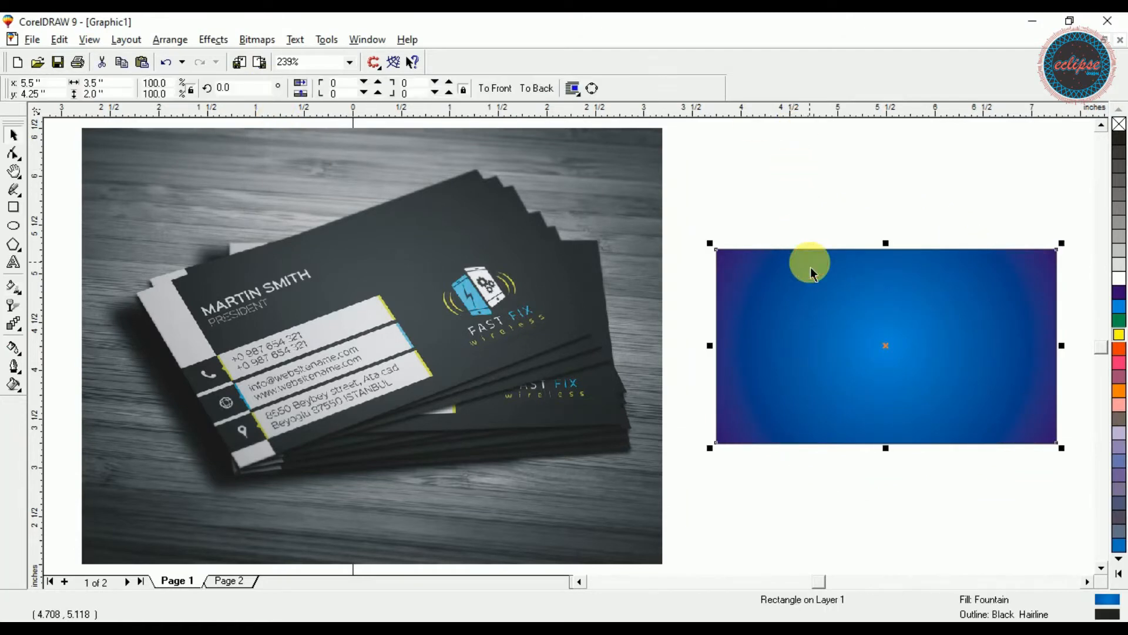
click(799, 226)
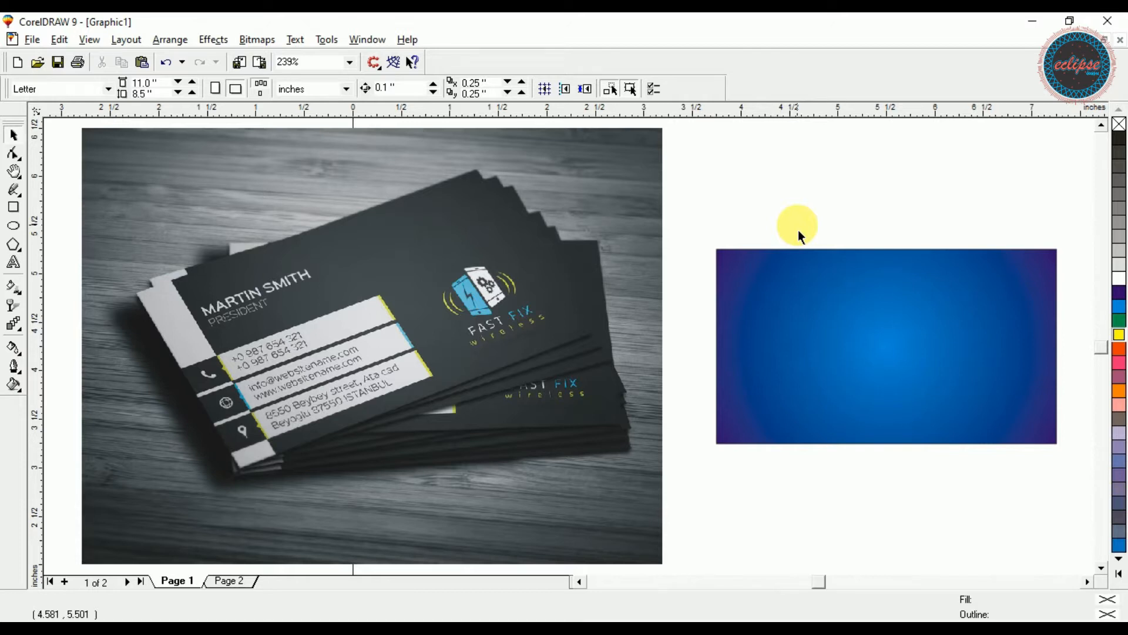
Make a copy of the card rectangle narrowed to about 0.32 inches along its left edge, filled with Ice Blue
click(842, 288)
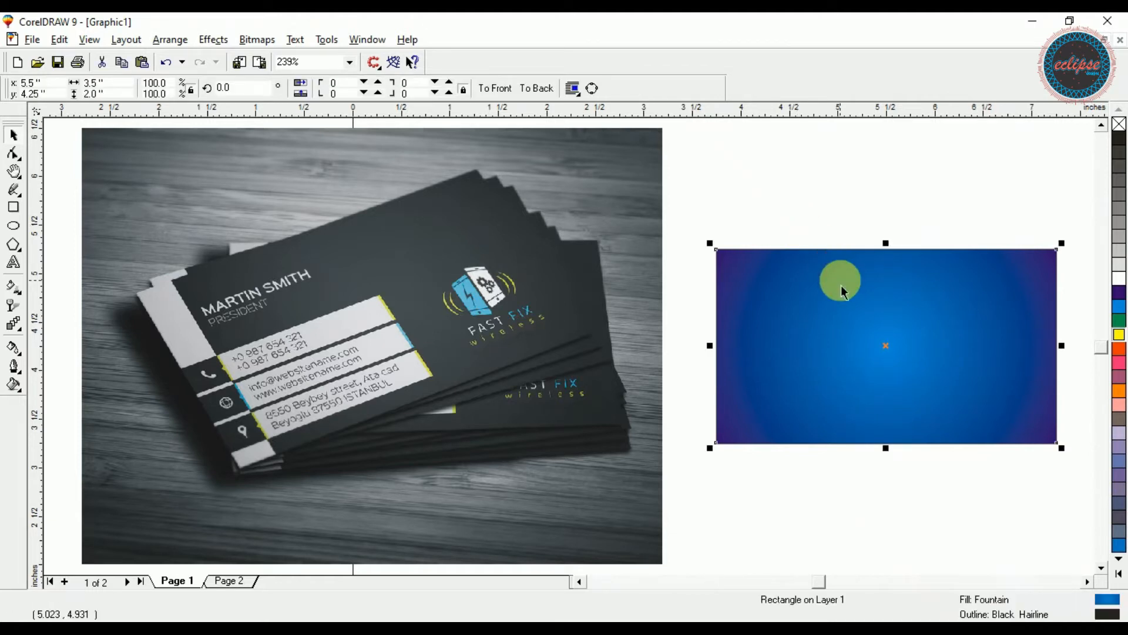
drag(1062, 345, 757, 360)
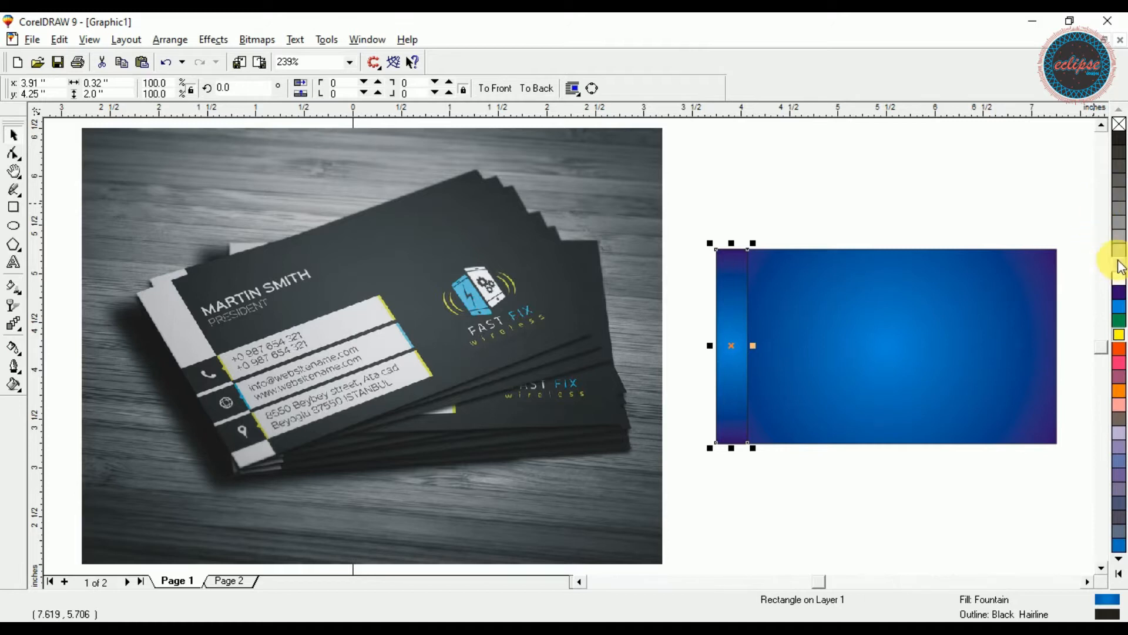
click(1120, 575)
click(1091, 548)
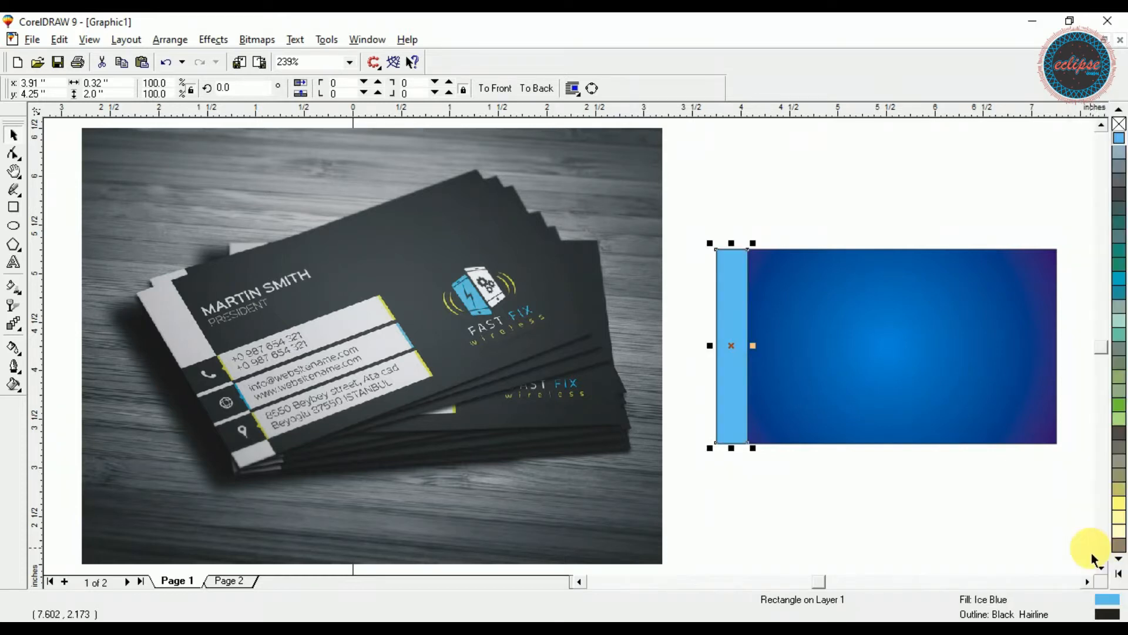
Remove the outline of the narrow left strip and fill the strip with Sky Blue
right_click(1117, 126)
click(987, 156)
click(719, 322)
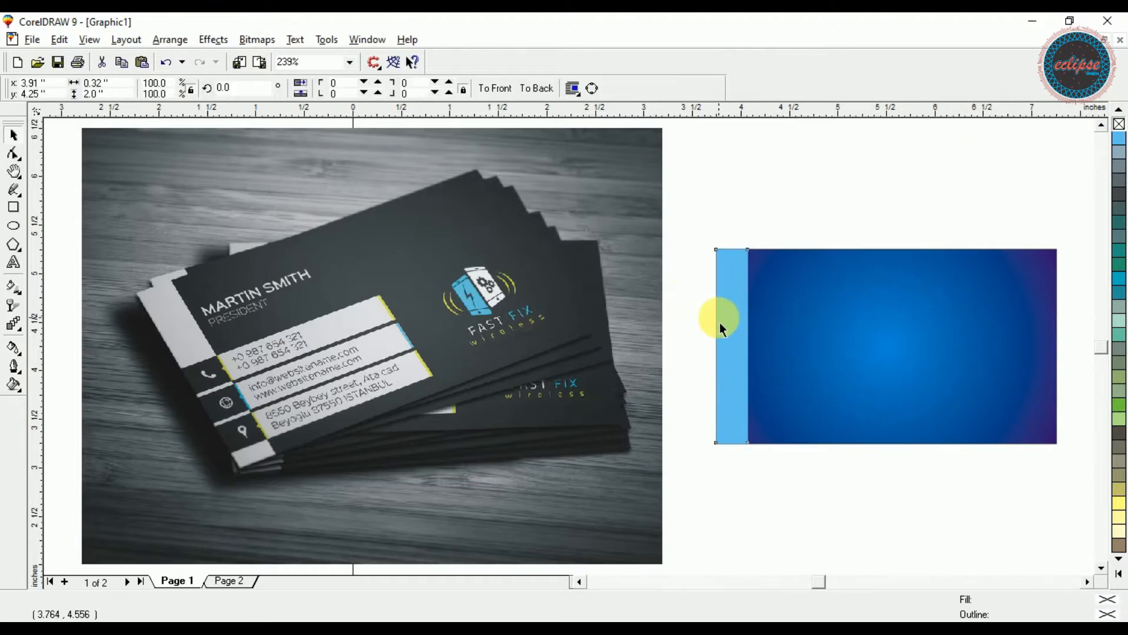
click(1120, 573)
click(1091, 541)
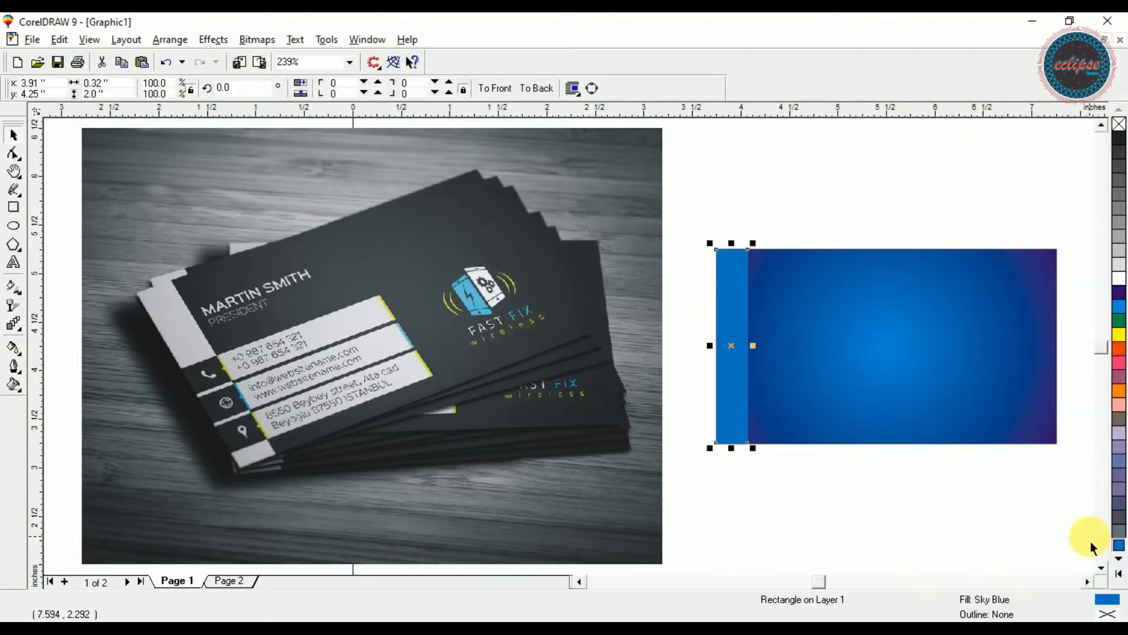
click(1049, 535)
click(729, 346)
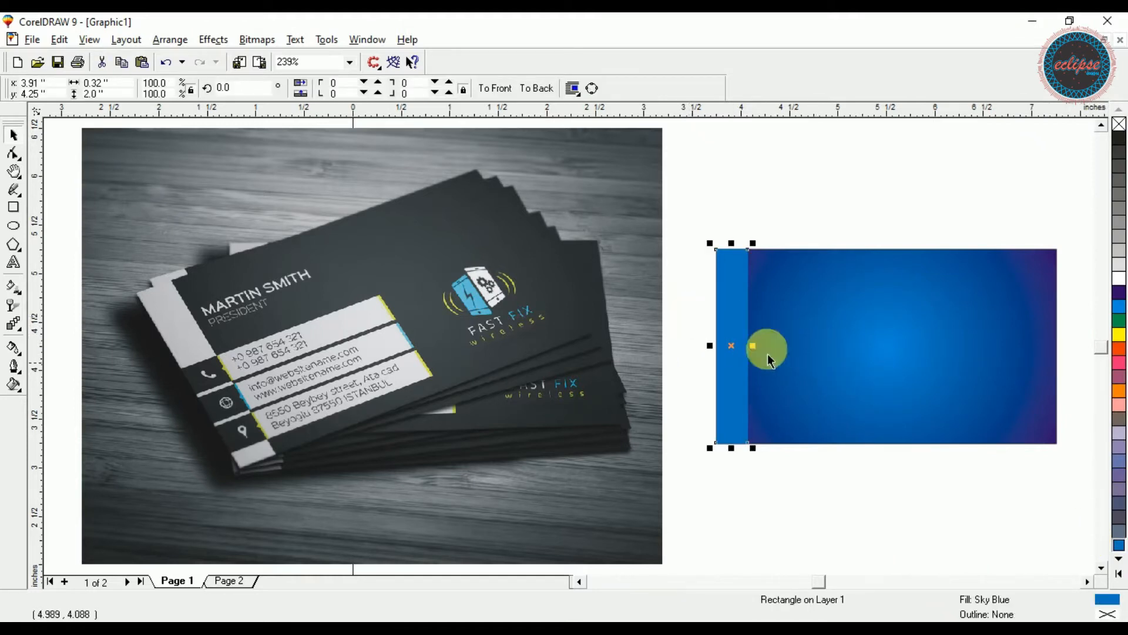
click(681, 286)
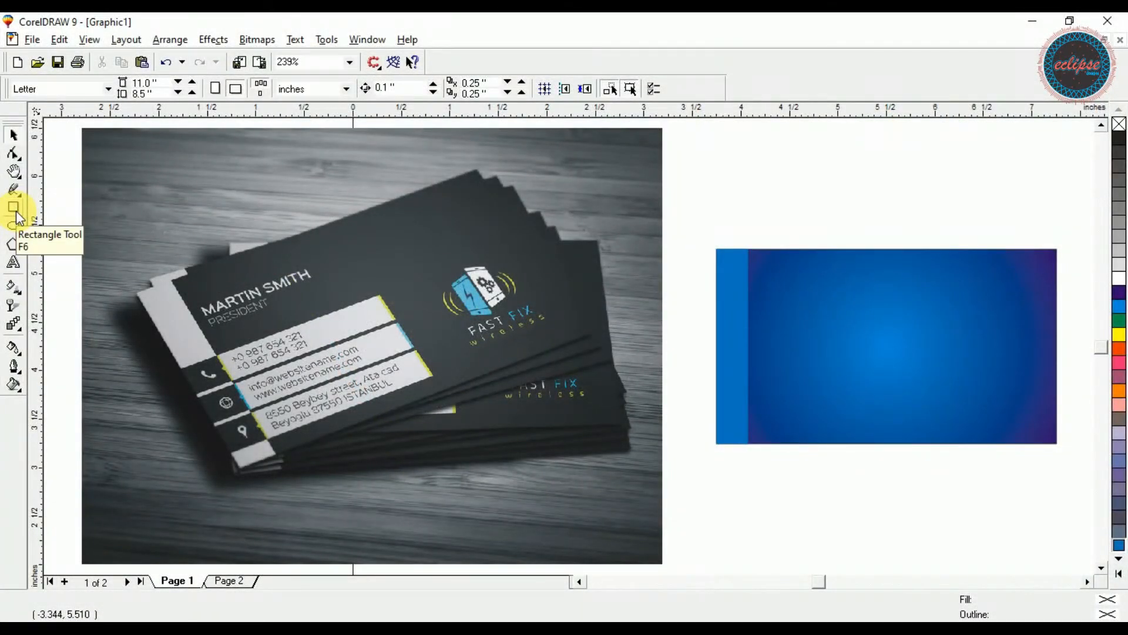
Make a copy of the vertical strip rotated by 90 degrees, keeping the original strip in place
click(13, 208)
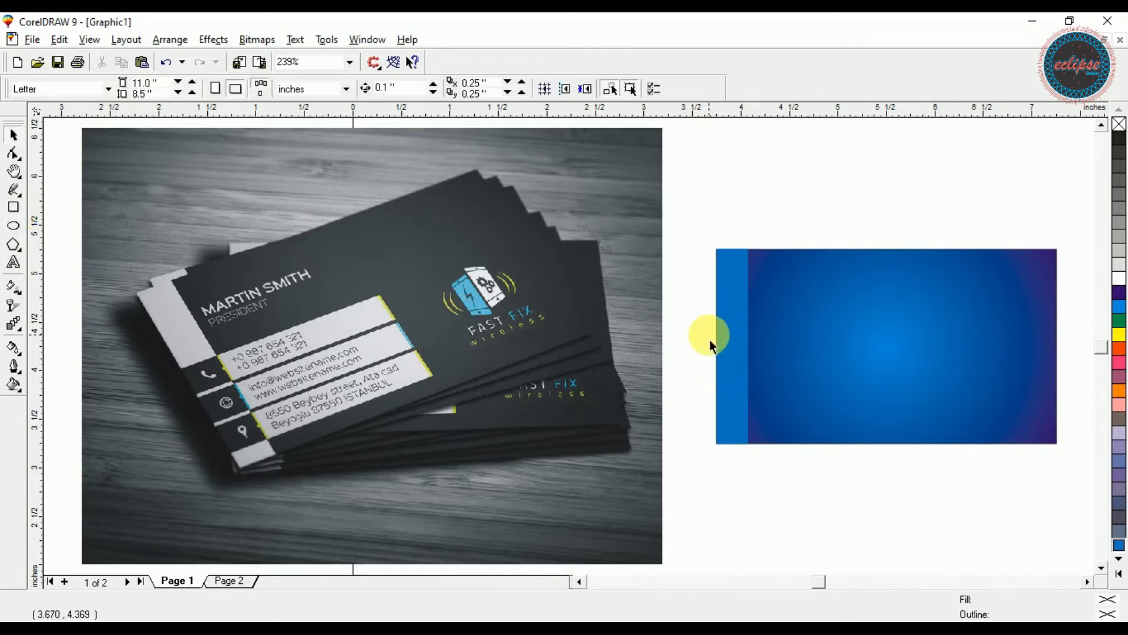
click(737, 346)
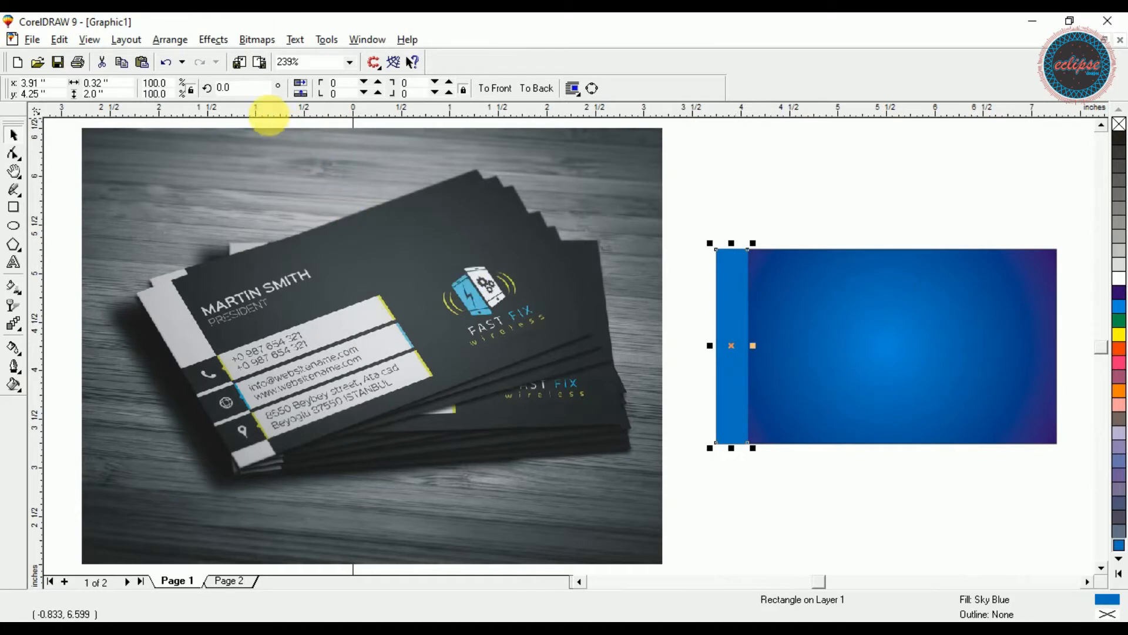
click(263, 89)
drag(262, 91, 92, 112)
text(6)
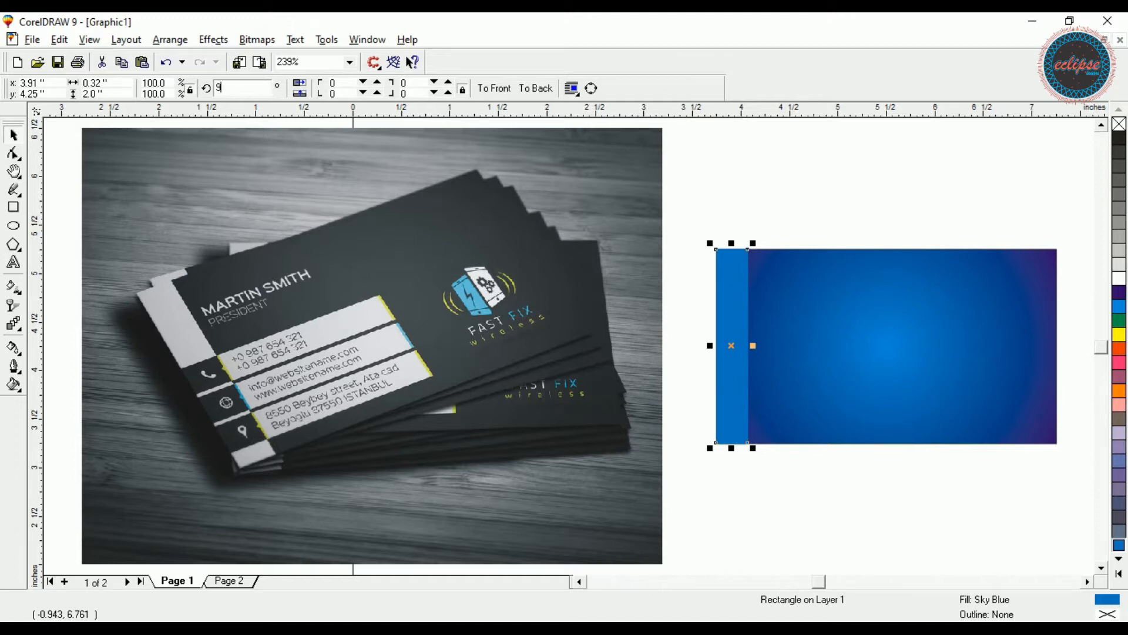
key(Return)
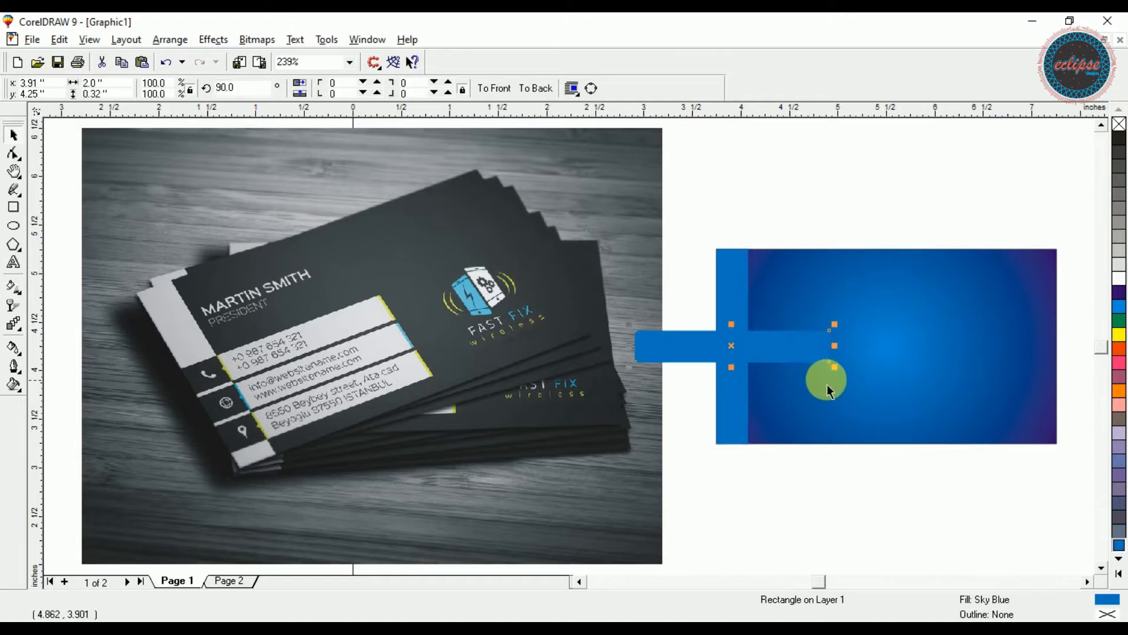
Move the horizontal bar onto the card and align it with the card background's left edge
drag(790, 364, 862, 373)
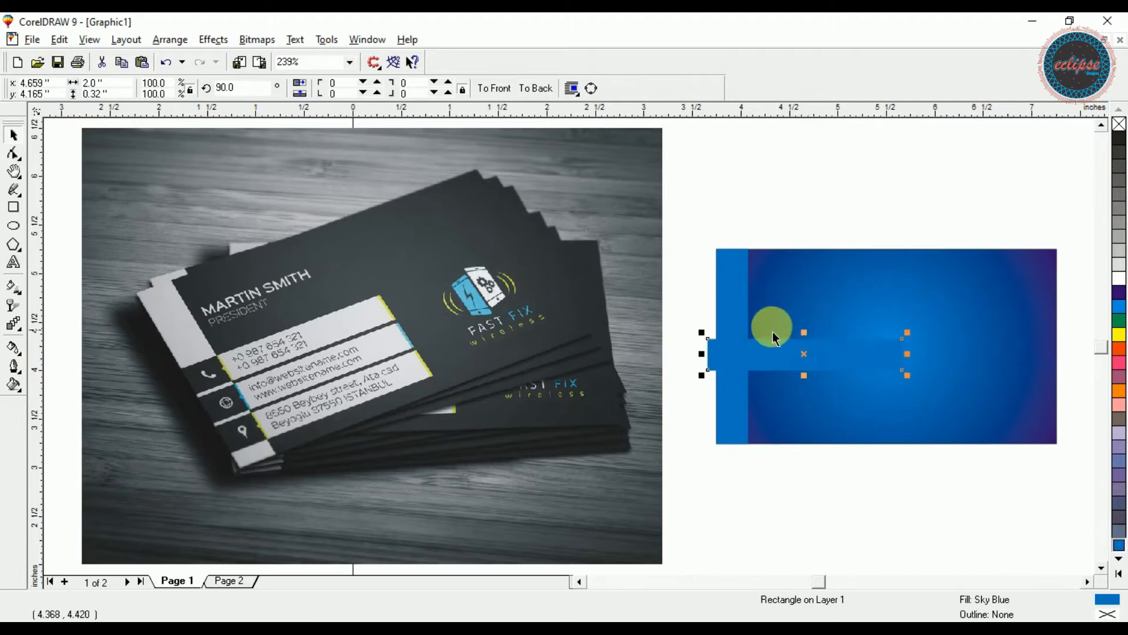
shift+click(762, 324)
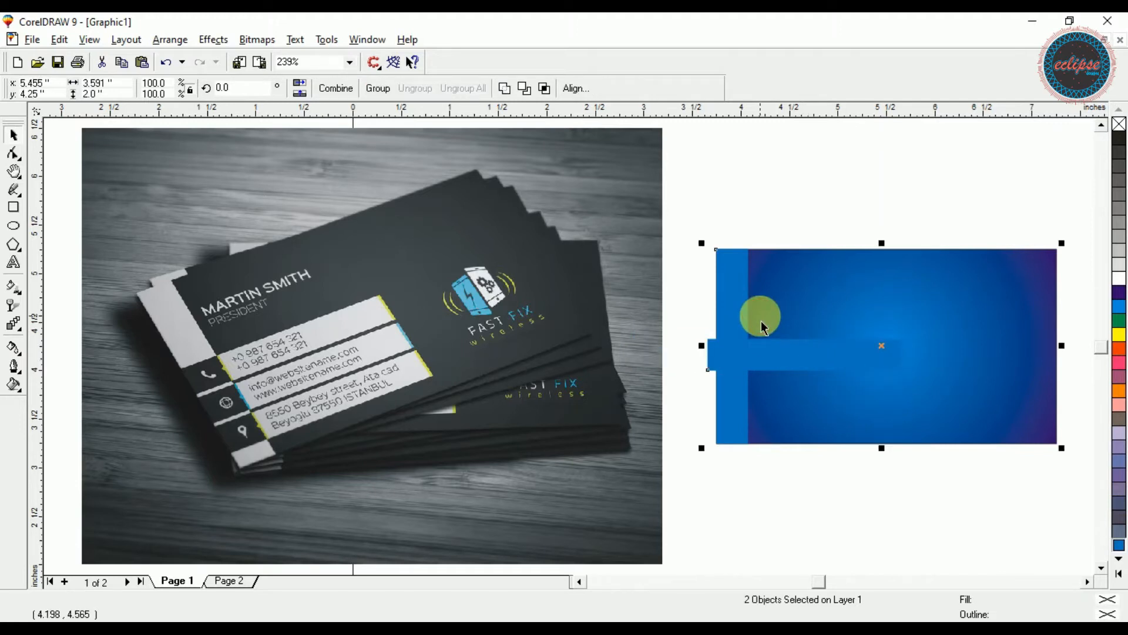
key(l)
click(692, 196)
Try moving the horizontal bar slightly upward and undo the move
drag(805, 382, 818, 361)
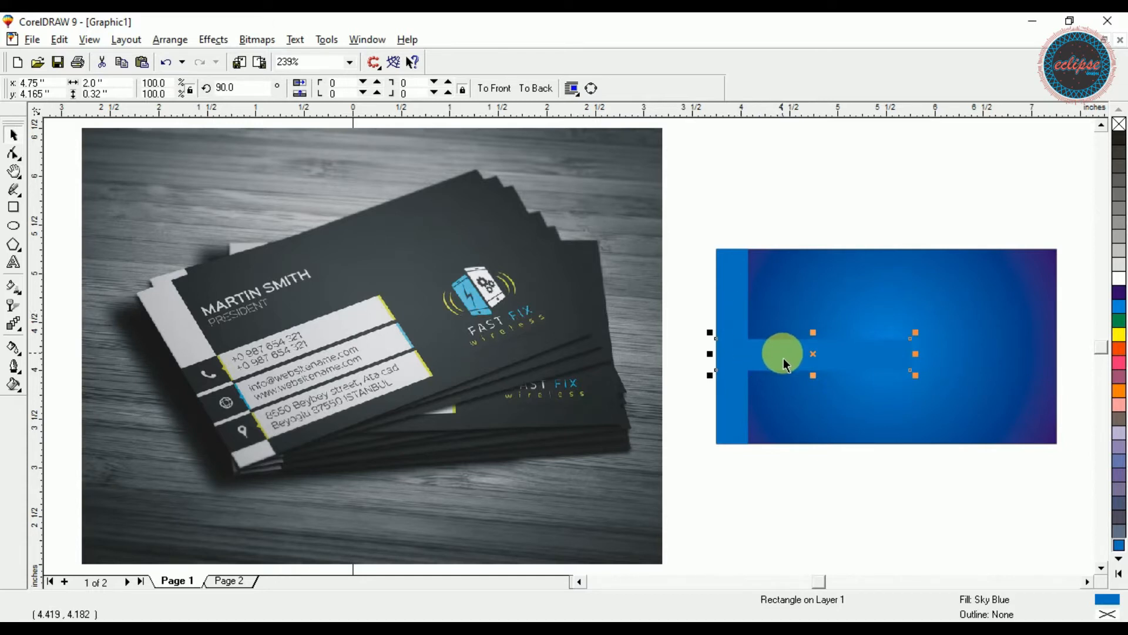
drag(819, 370, 817, 361)
key(ctrl+z)
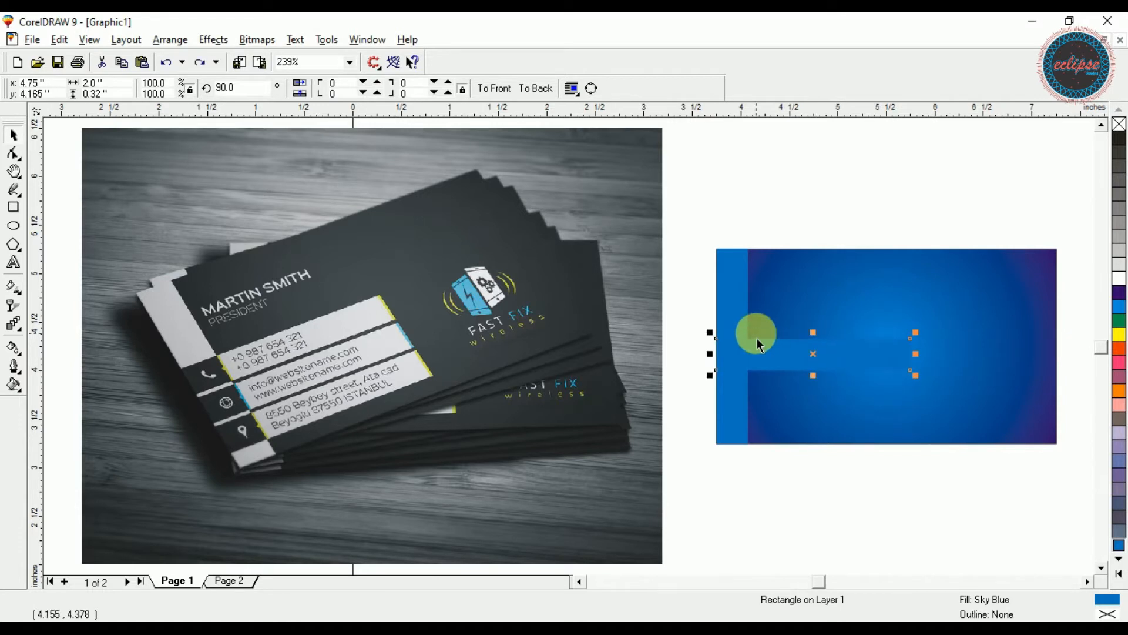
Make two copies of the horizontal bar stacked below it with narrow gaps, the lowest reaching the card's bottom edge
click(817, 373)
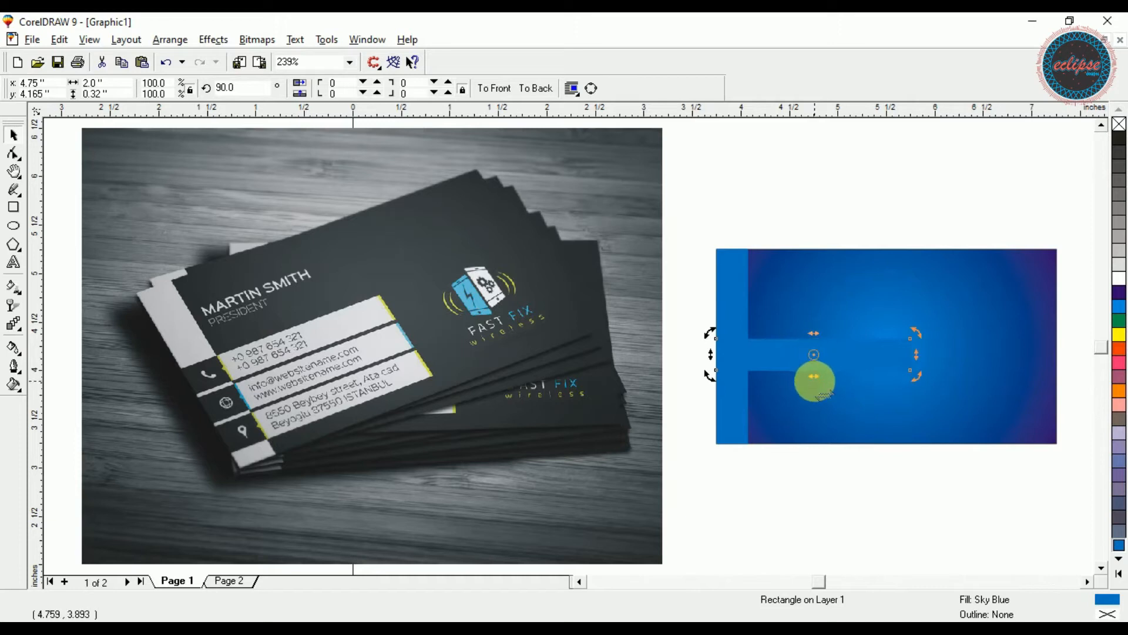
click(816, 366)
drag(818, 366, 829, 403)
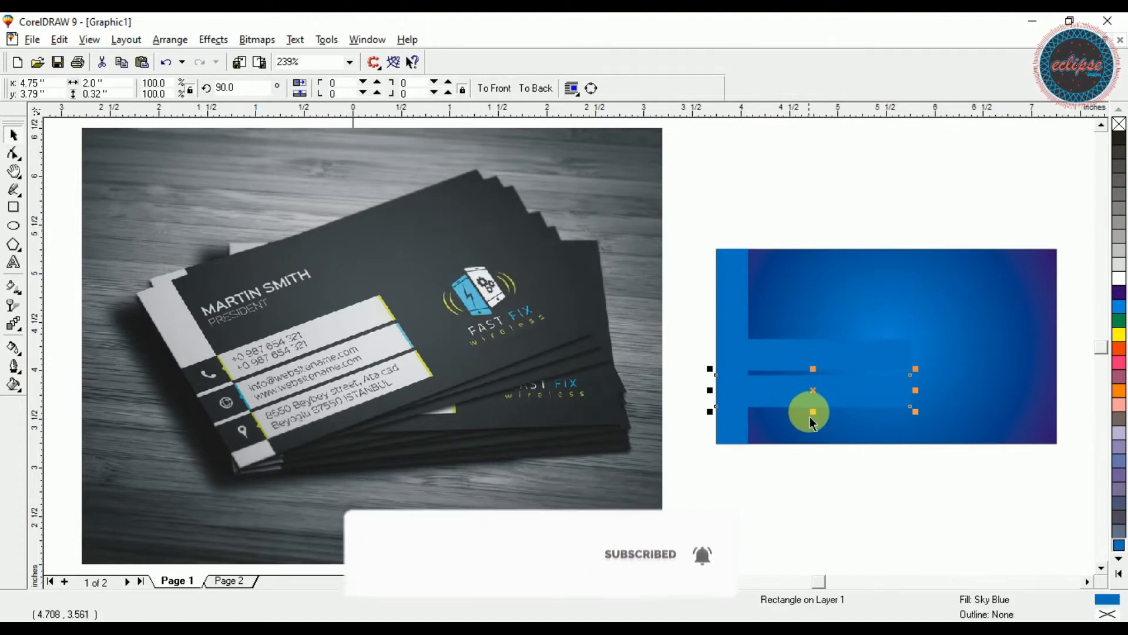
drag(819, 399, 823, 439)
right_click(823, 439)
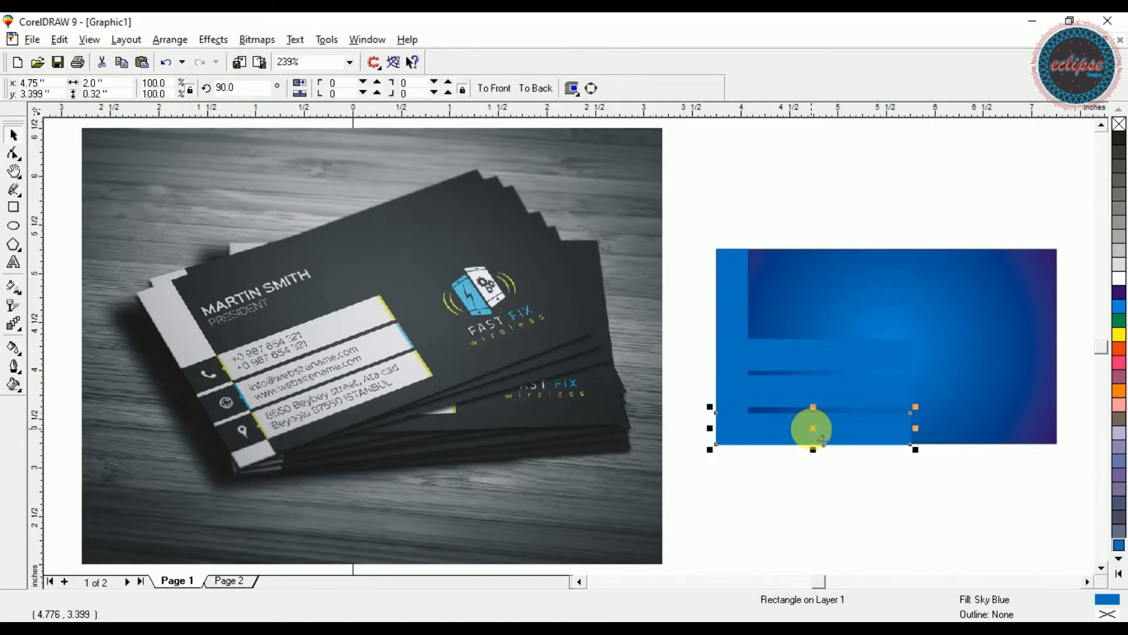
Move all three horizontal bars up together, centring the set at about y 3.92 inches
shift+click(822, 393)
shift+click(824, 360)
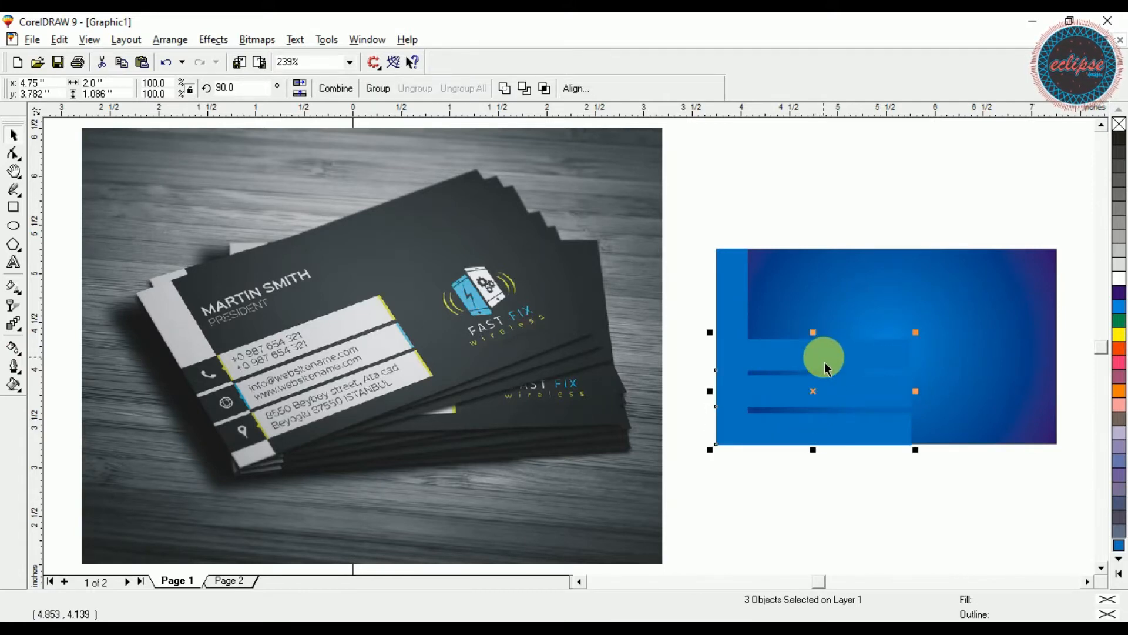
key(Up)
key(Up)
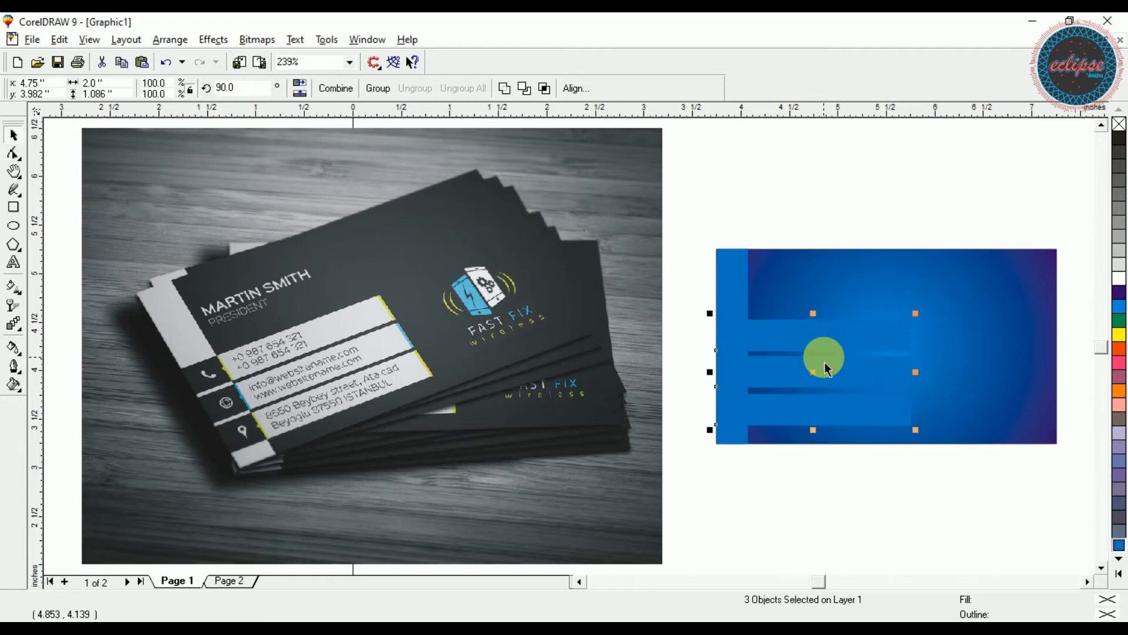
drag(814, 385, 825, 391)
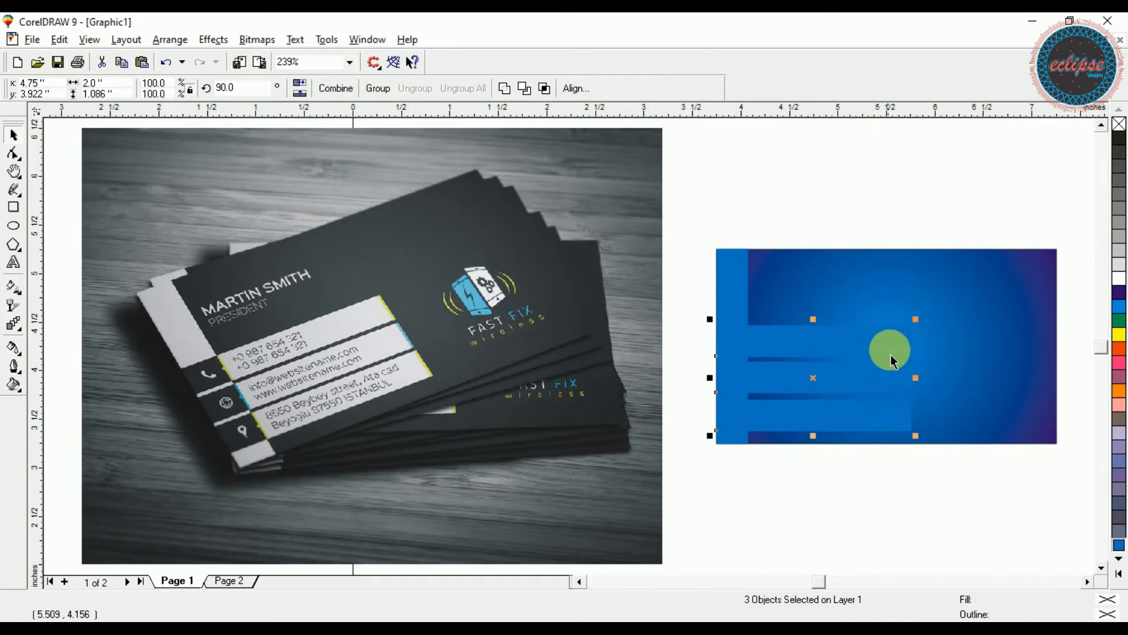
Scale the three horizontal bars together to about 1.81 inches wide and 0.9 inches high overall
drag(915, 319, 898, 329)
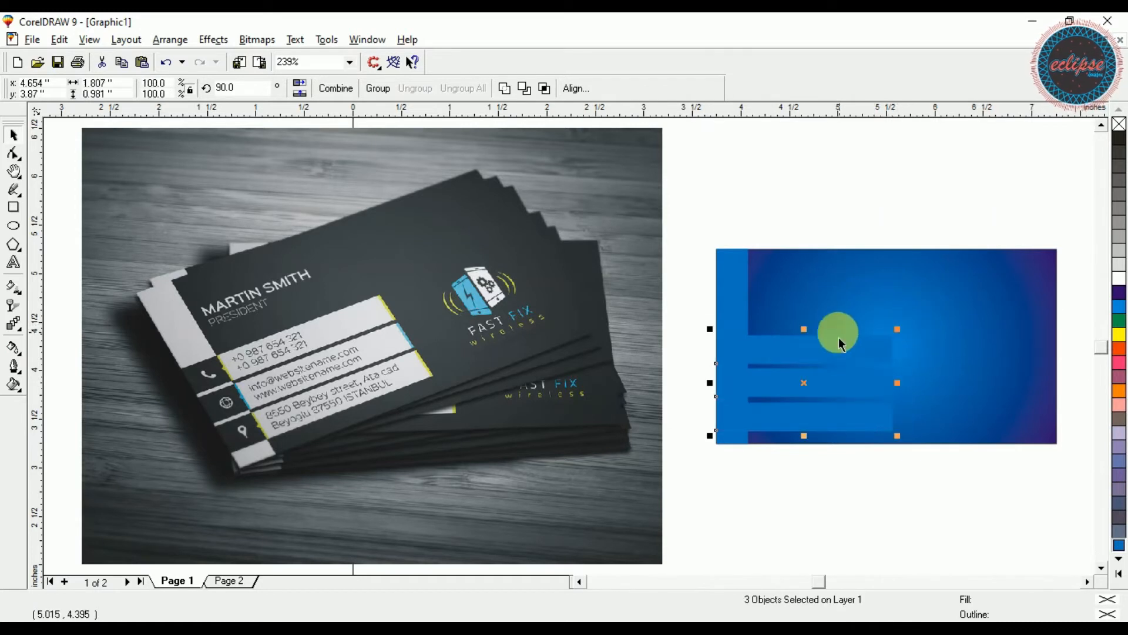
drag(804, 329, 803, 338)
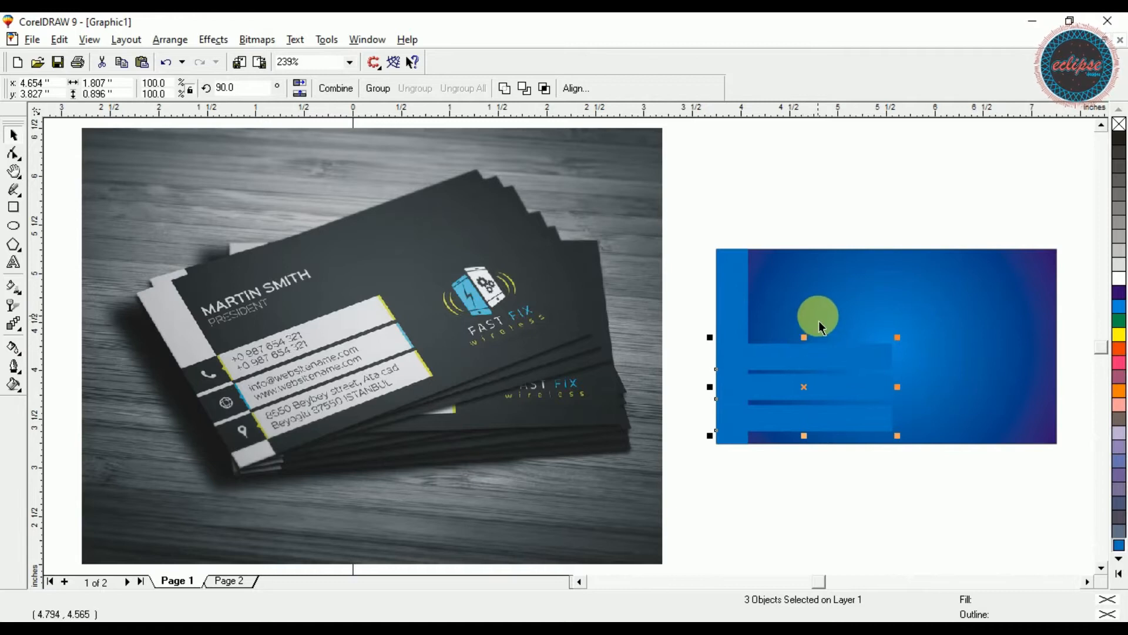
shift+click(820, 323)
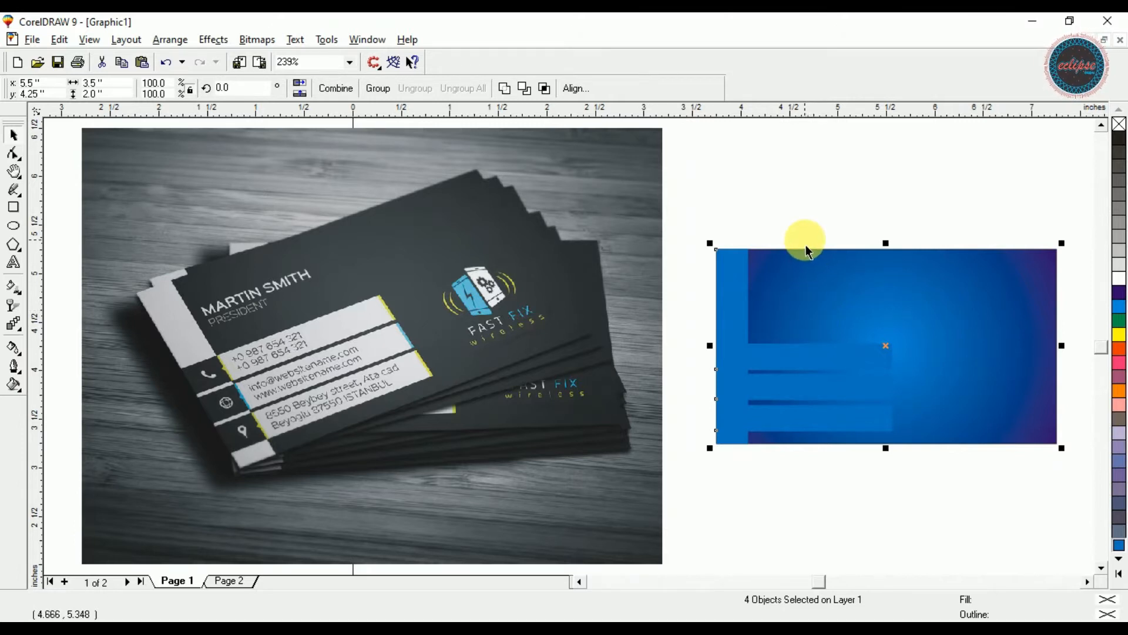
click(791, 242)
Trim the vertical strip with the top horizontal bar
click(775, 363)
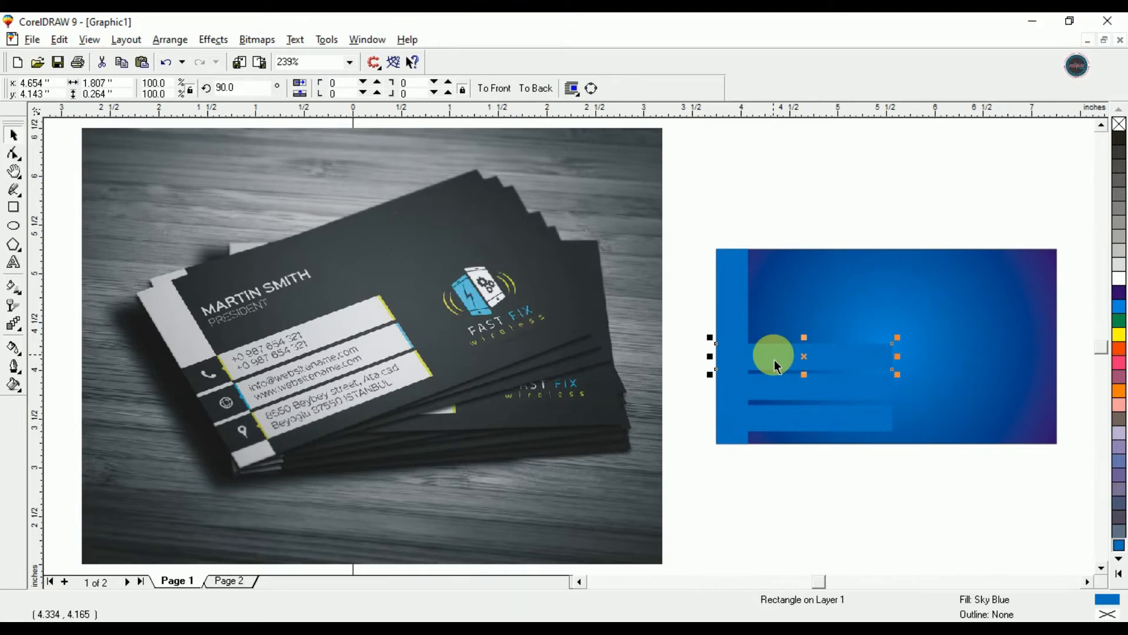
shift+click(743, 309)
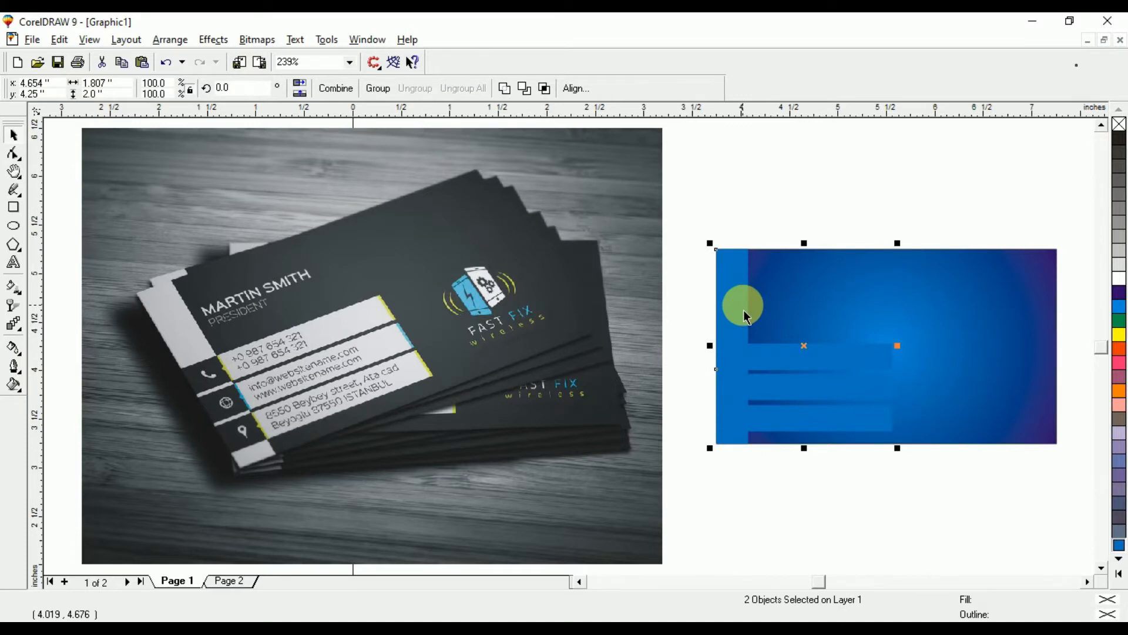
click(525, 88)
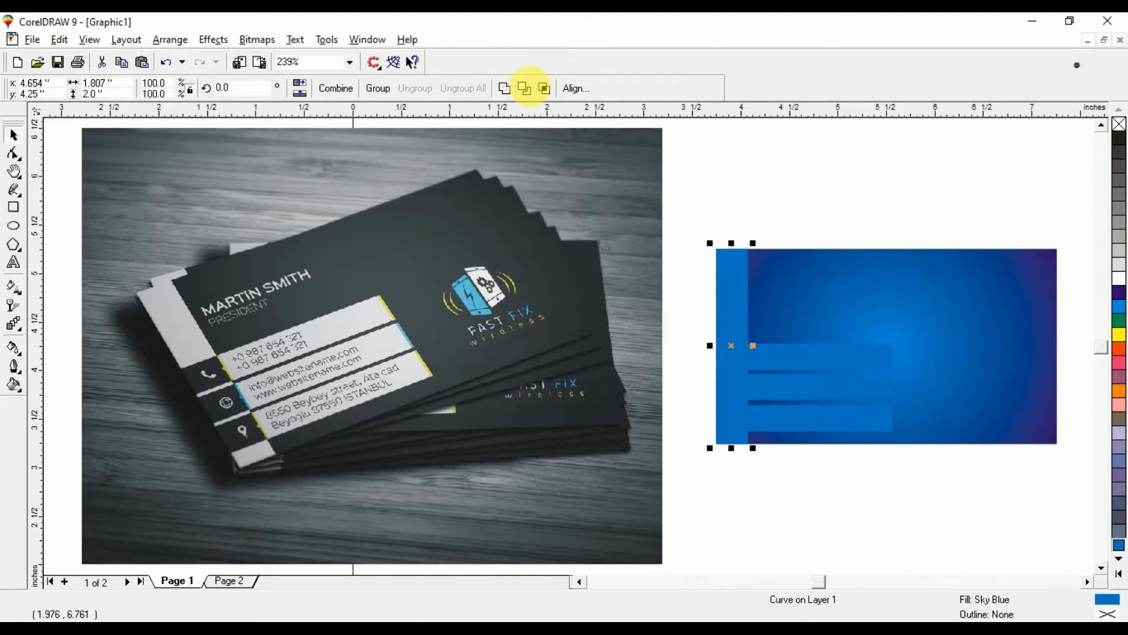
Try shortening the top bar to start at the vertical strip's right edge and undo the change
click(712, 317)
click(735, 355)
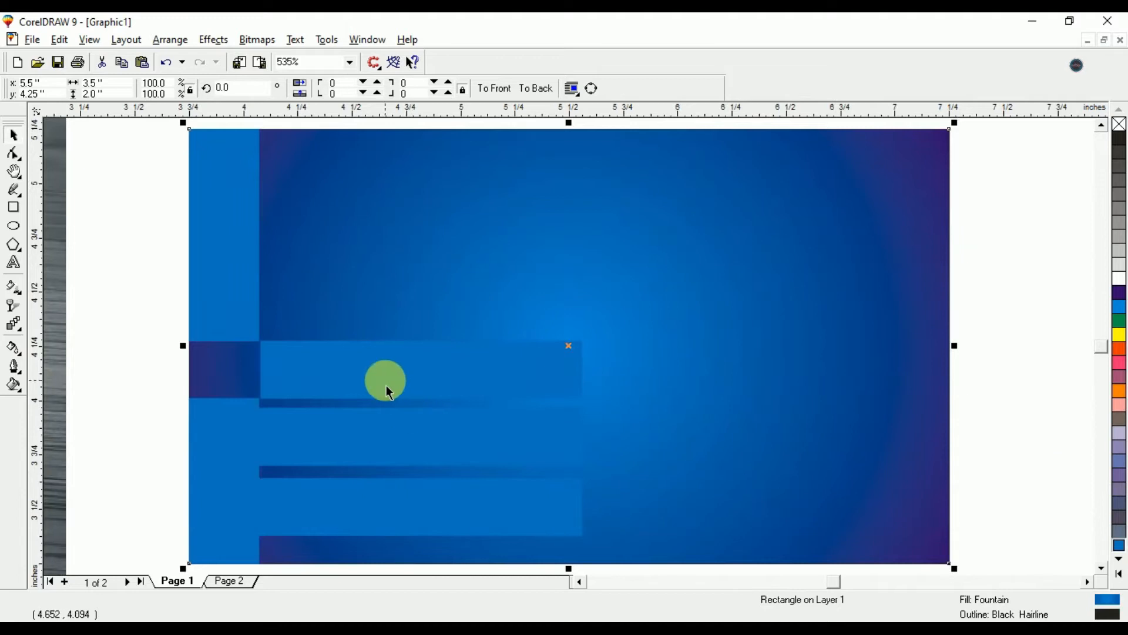
click(386, 381)
key(ctrl+z)
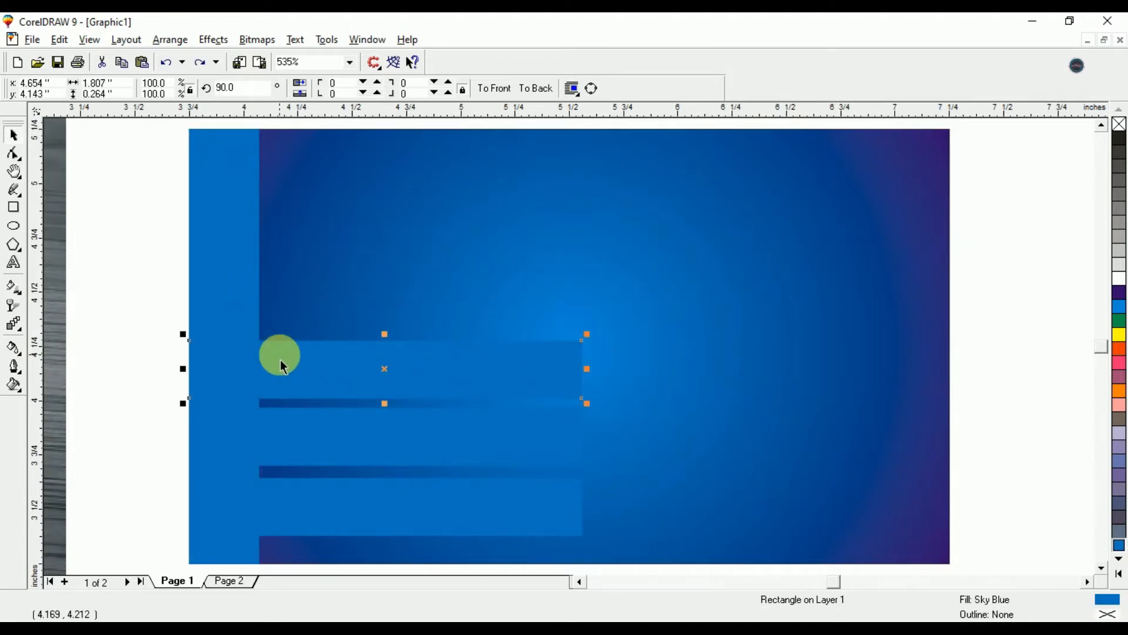
Shorten the top bar from its left end so it starts at the vertical strip's right edge
click(161, 336)
click(237, 368)
drag(183, 368, 257, 377)
Break the trimmed vertical strip apart into separate upper and lower pieces
click(258, 461)
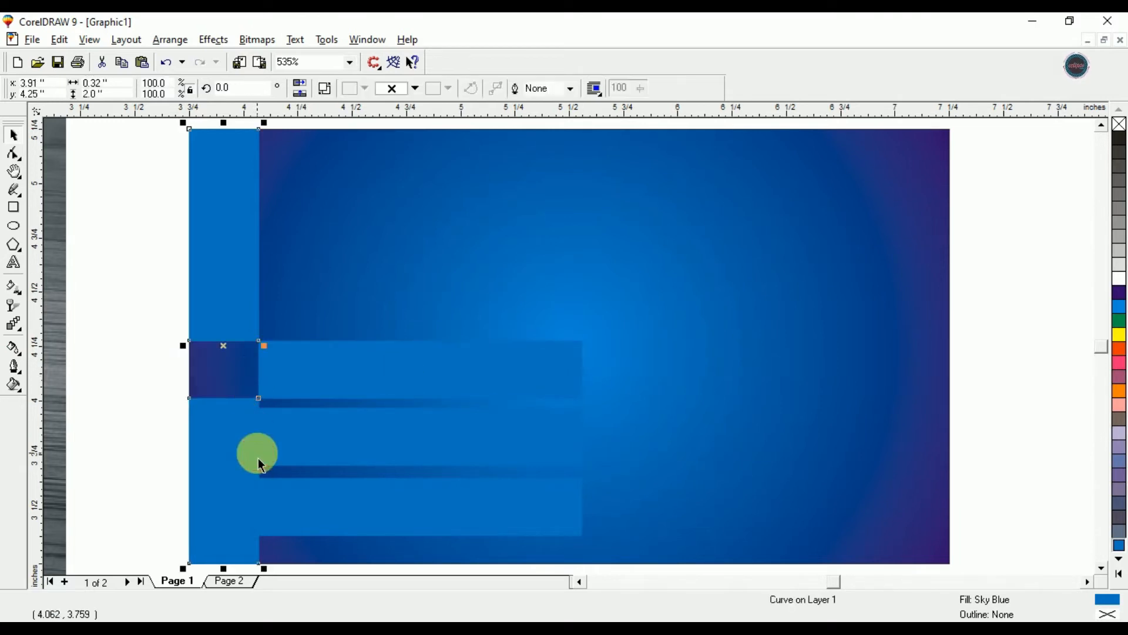
click(292, 445)
click(246, 404)
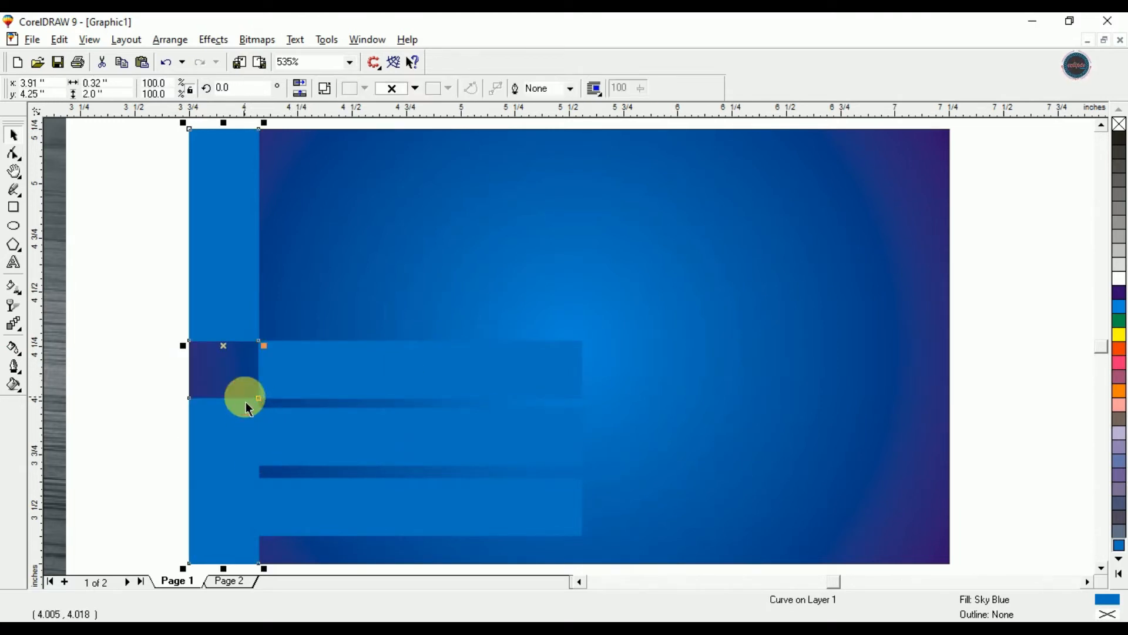
click(325, 88)
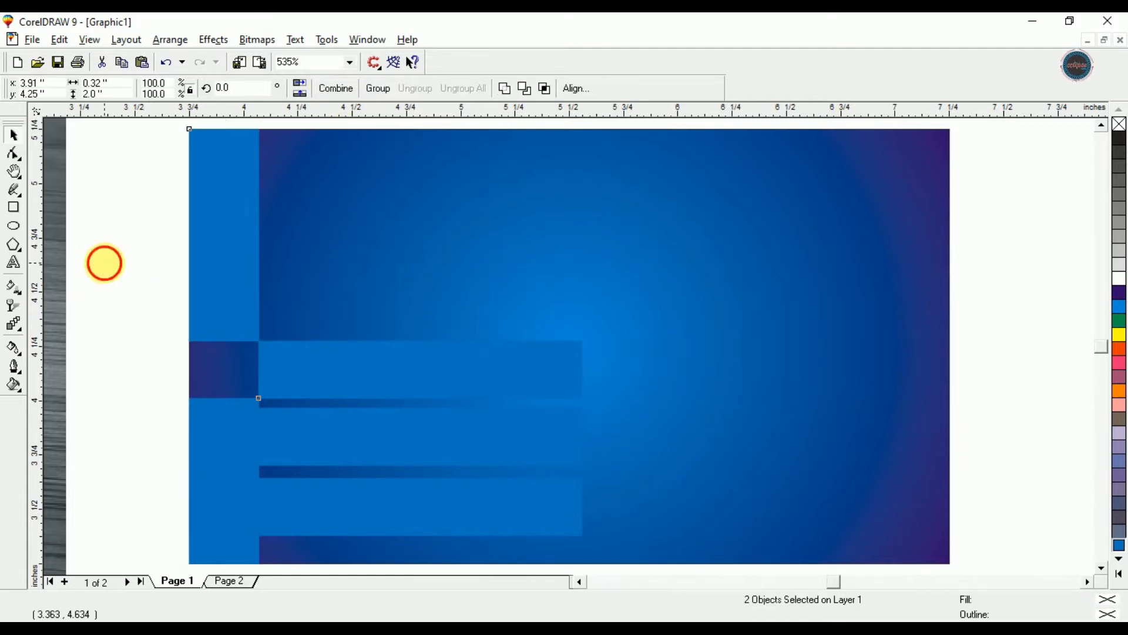
click(104, 263)
Trim the lower piece of the vertical strip with the middle horizontal bar
click(403, 453)
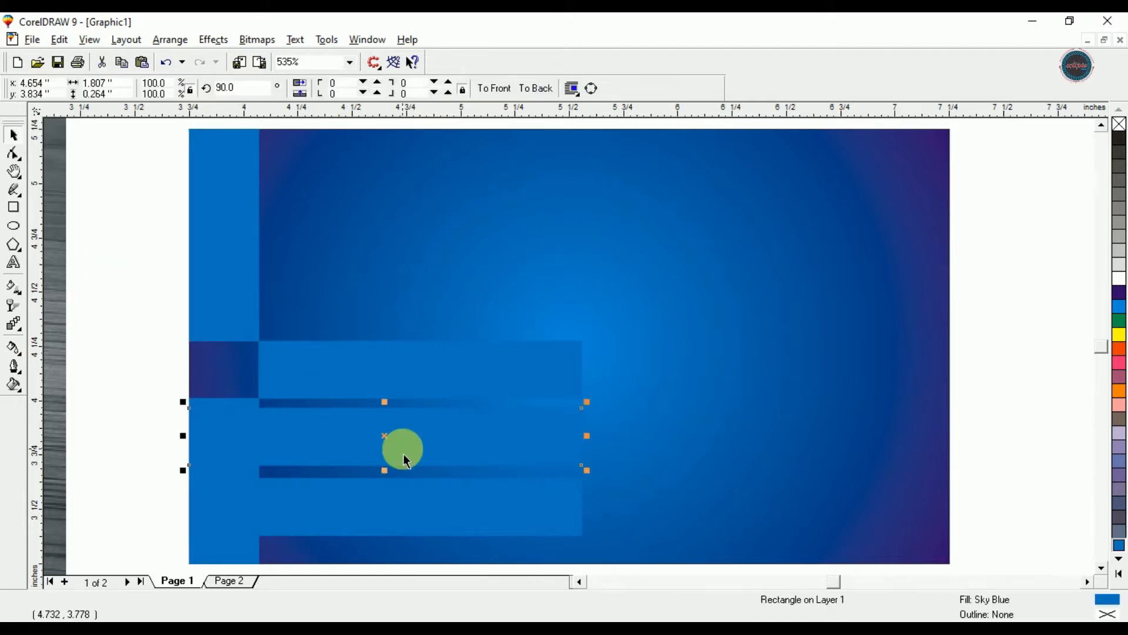
shift+click(255, 406)
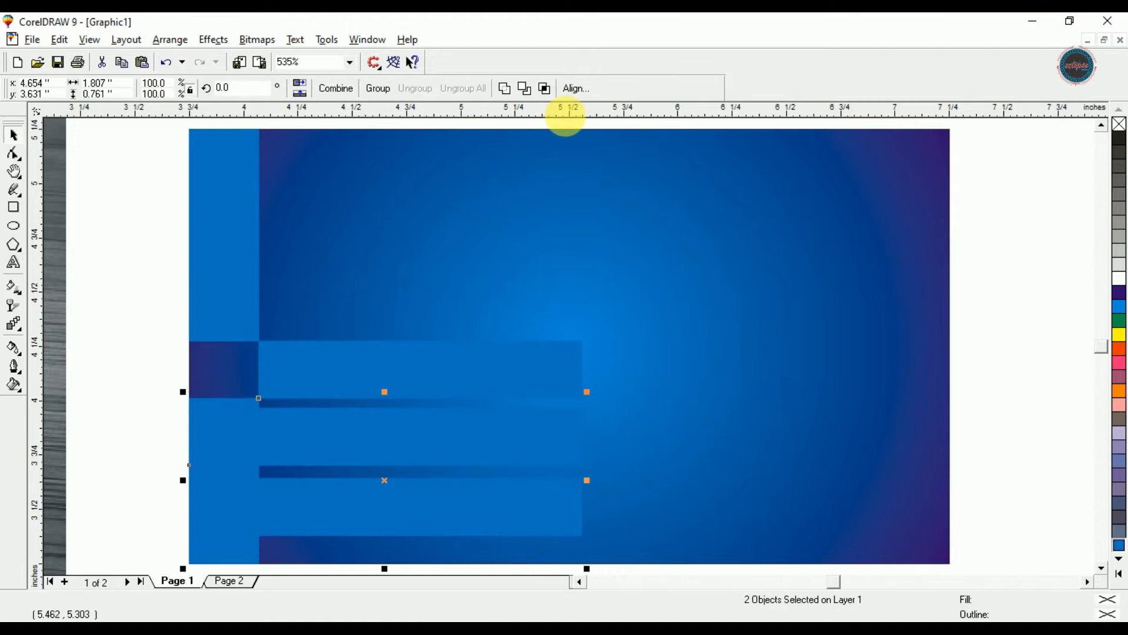
click(527, 90)
Shorten the middle bar from its left end to about 1.49 inches wide and line it up with the top bar
drag(182, 437, 262, 453)
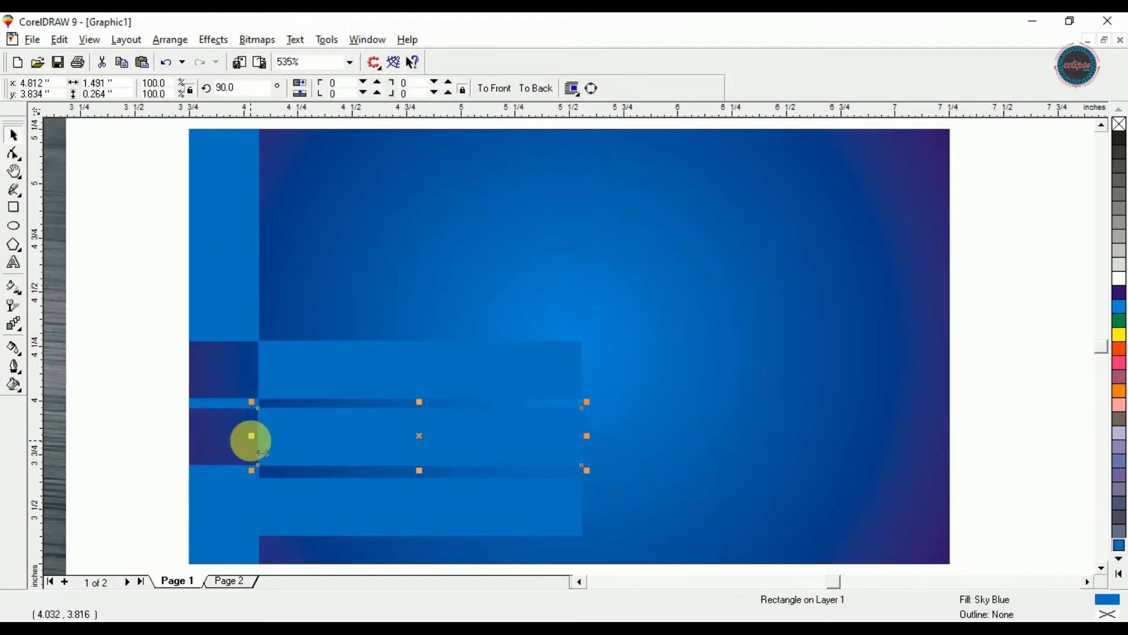
shift+click(282, 396)
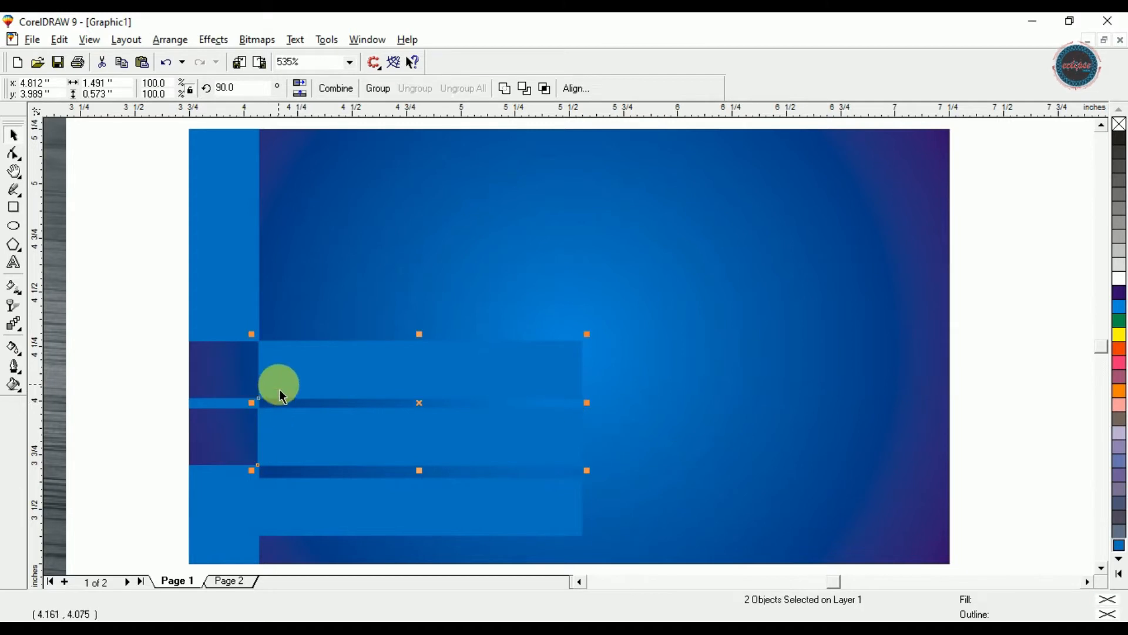
click(113, 363)
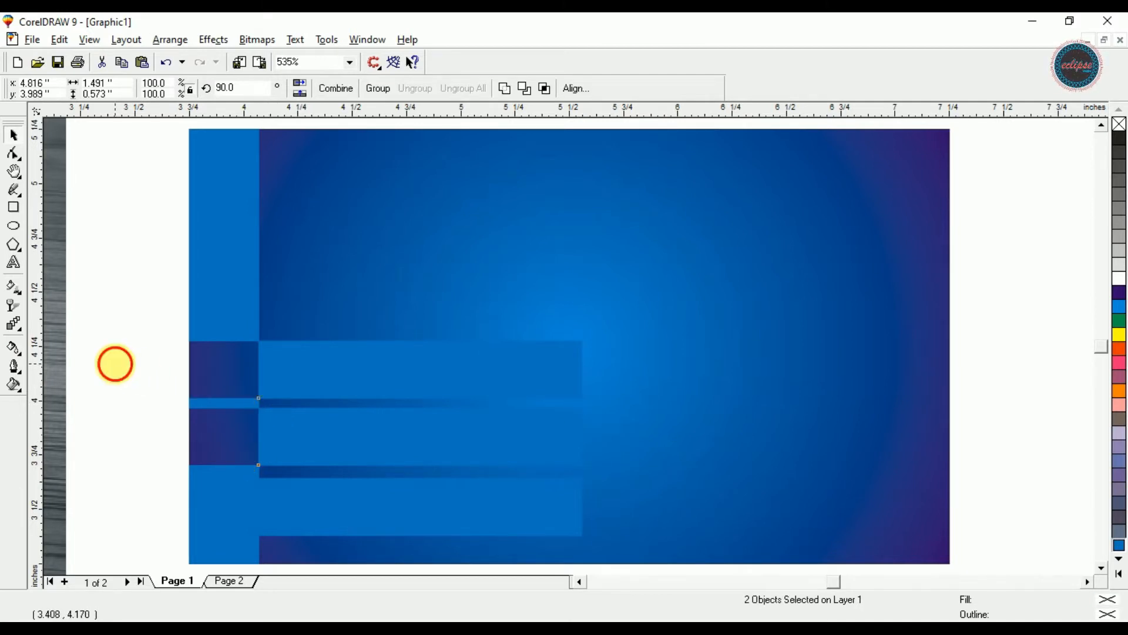
Break the trimmed lower strip piece apart into separate shapes above and below the middle bar's gap
click(325, 537)
click(246, 552)
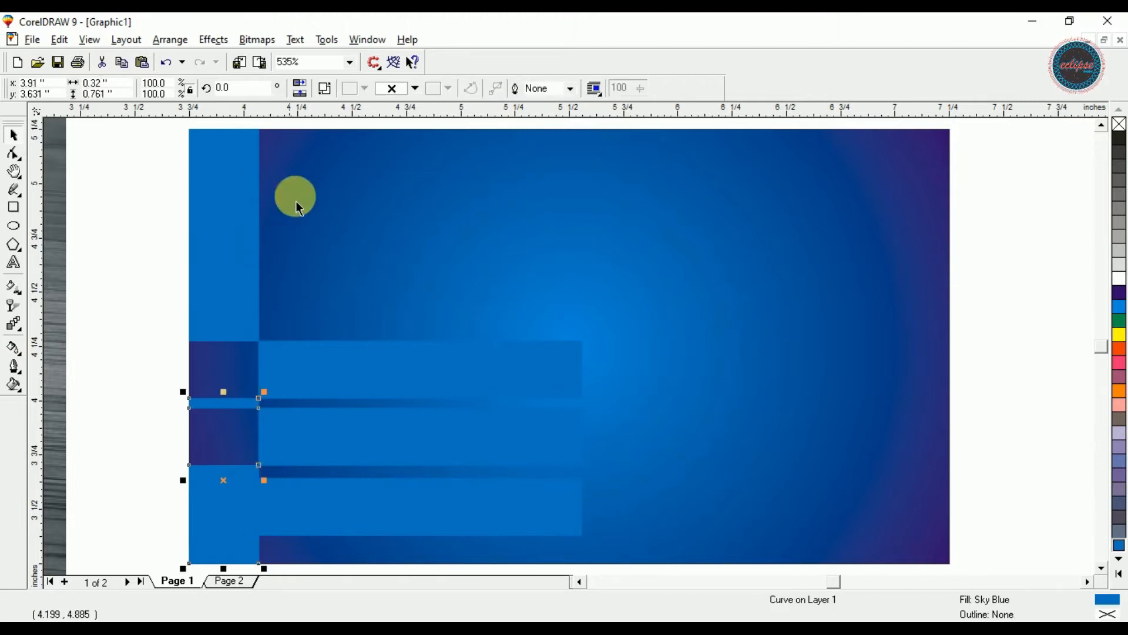
click(325, 88)
click(174, 353)
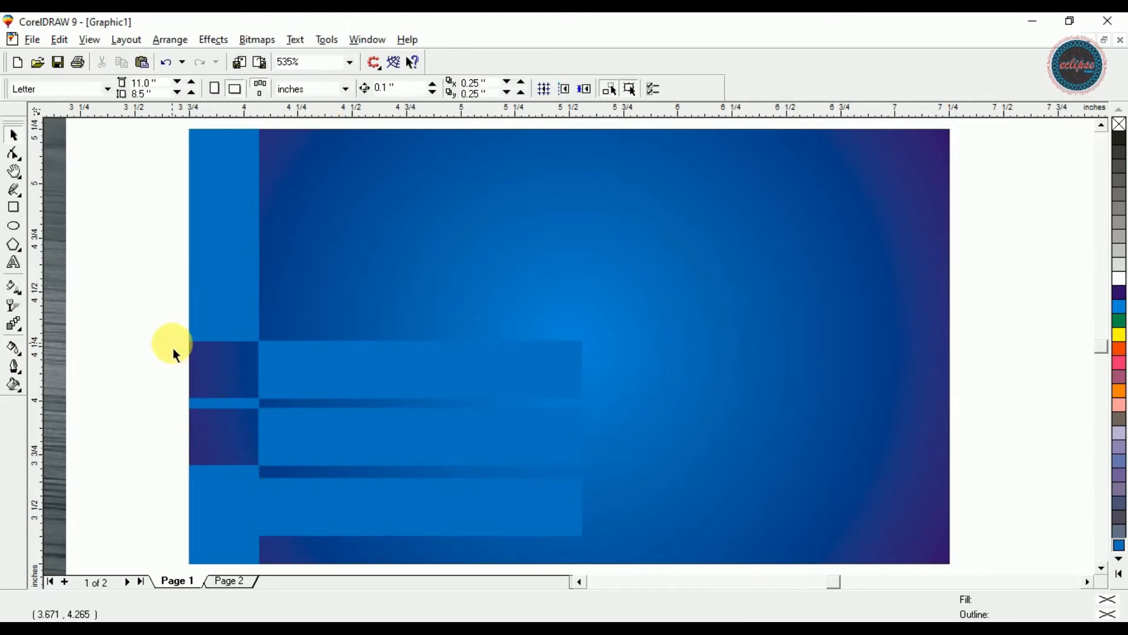
Trim the lowest piece of the vertical strip with the bottom horizontal bar
click(298, 496)
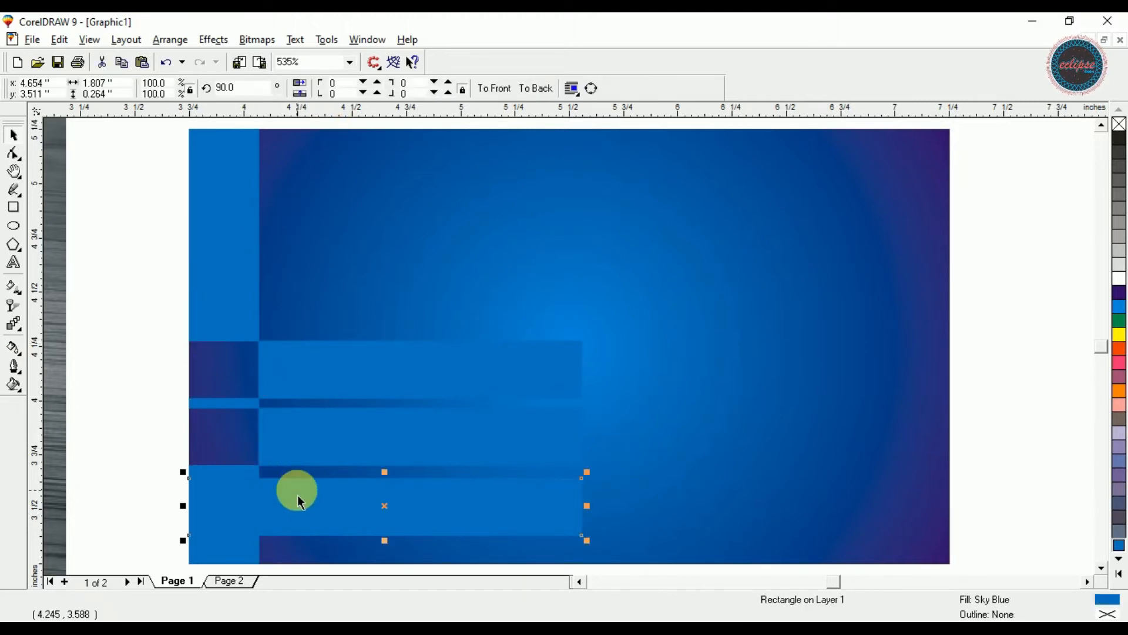
shift+click(237, 555)
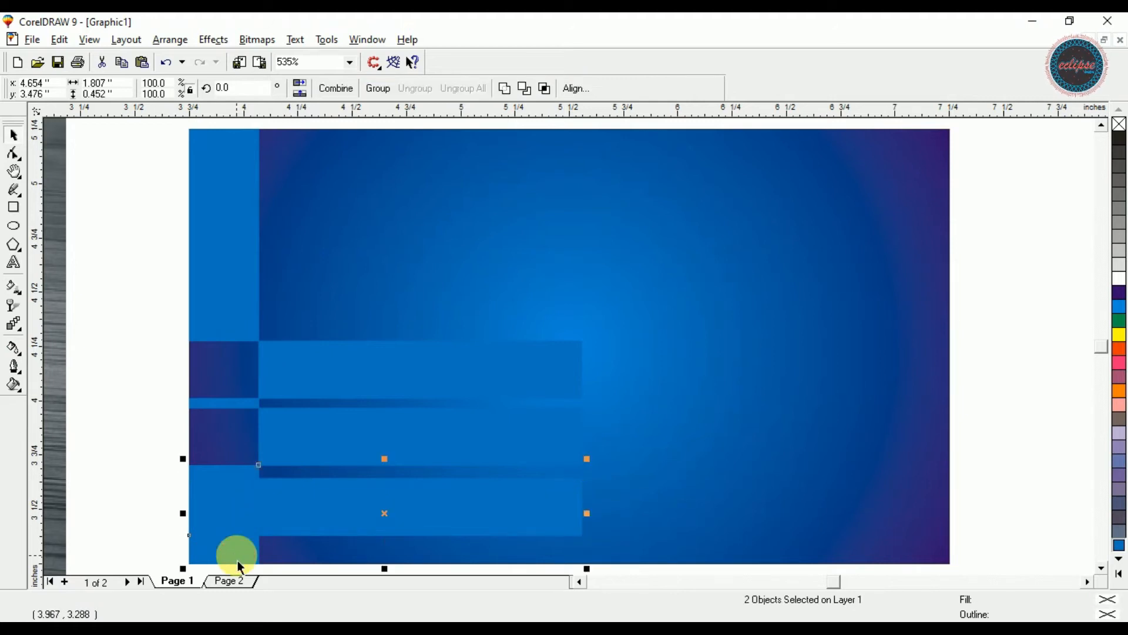
click(533, 89)
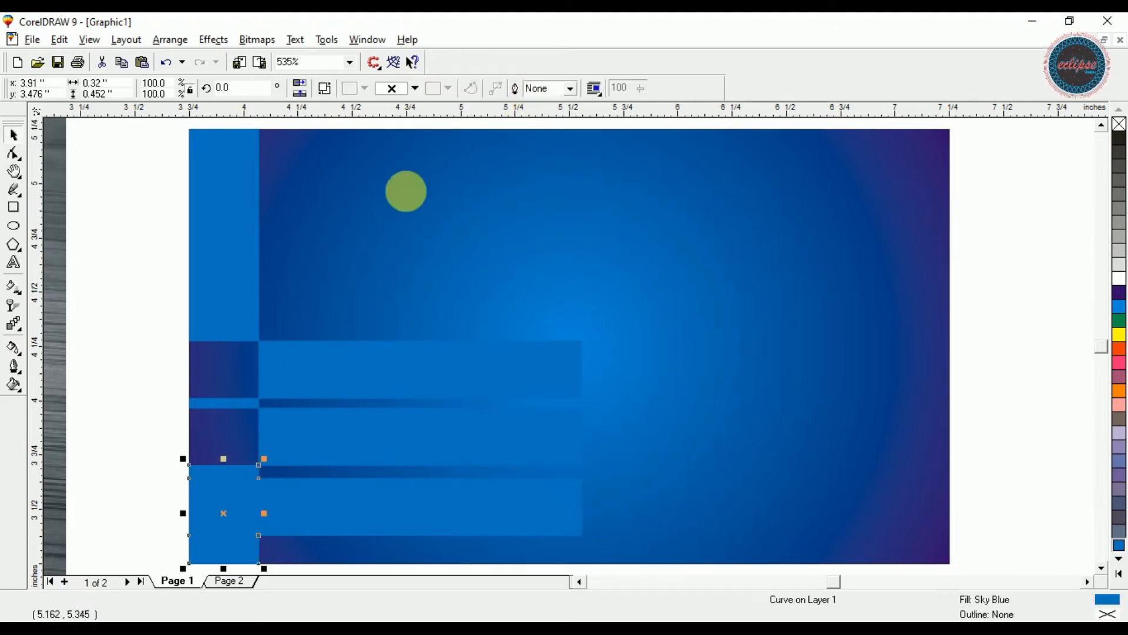
click(150, 344)
Shorten the bottom bar from its left end to about 1.48 inches wide, starting at the vertical strip's right edge
click(361, 520)
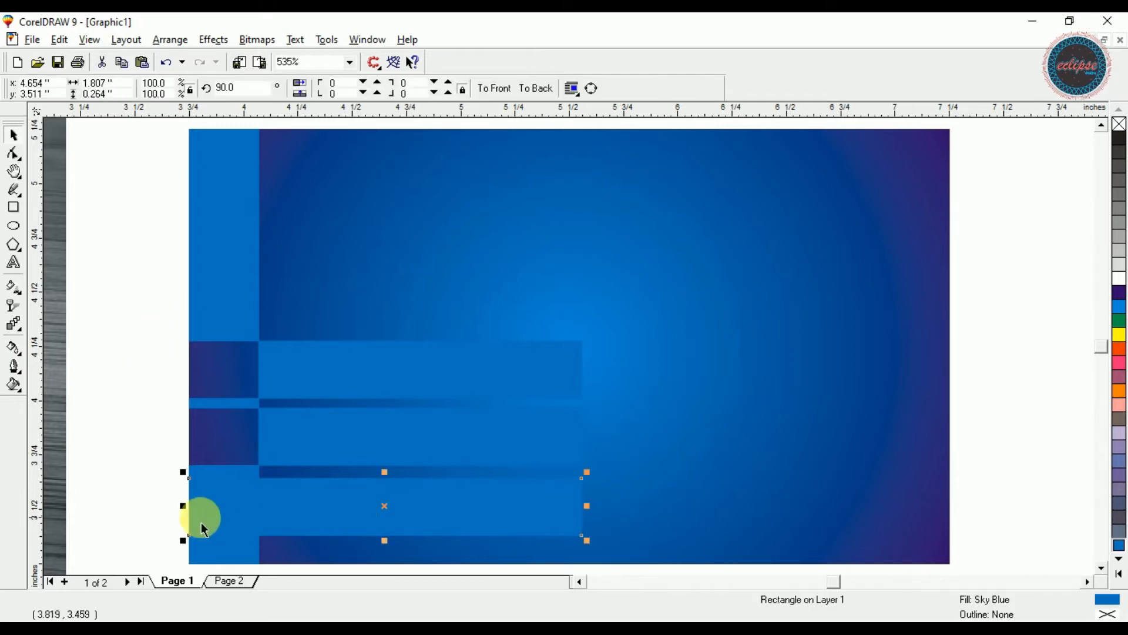
drag(184, 506, 262, 520)
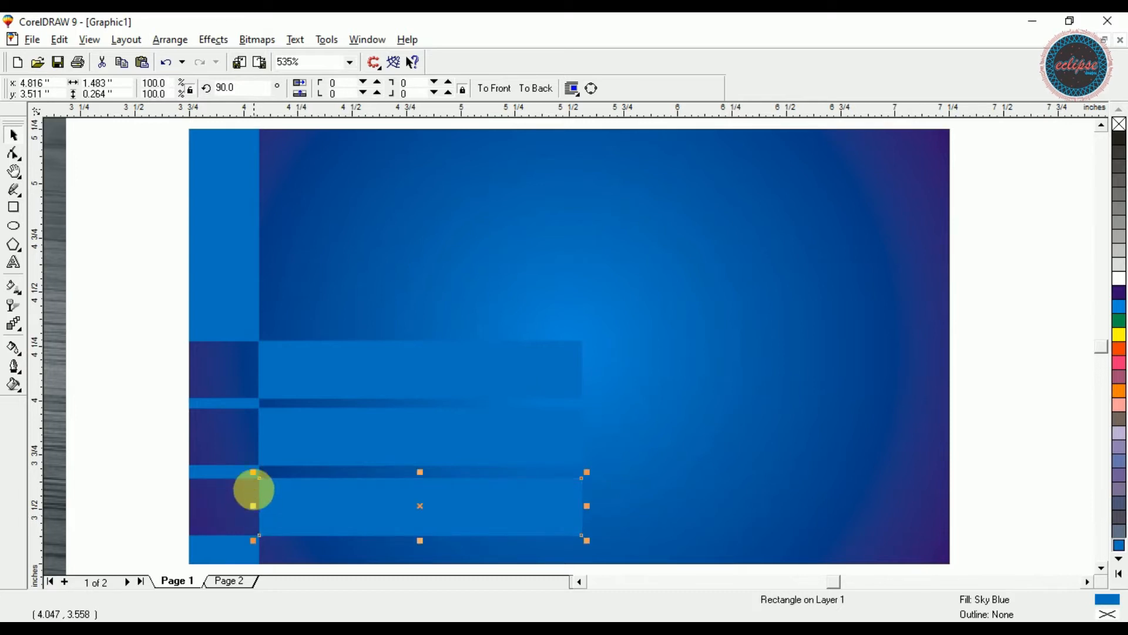
shift+click(278, 436)
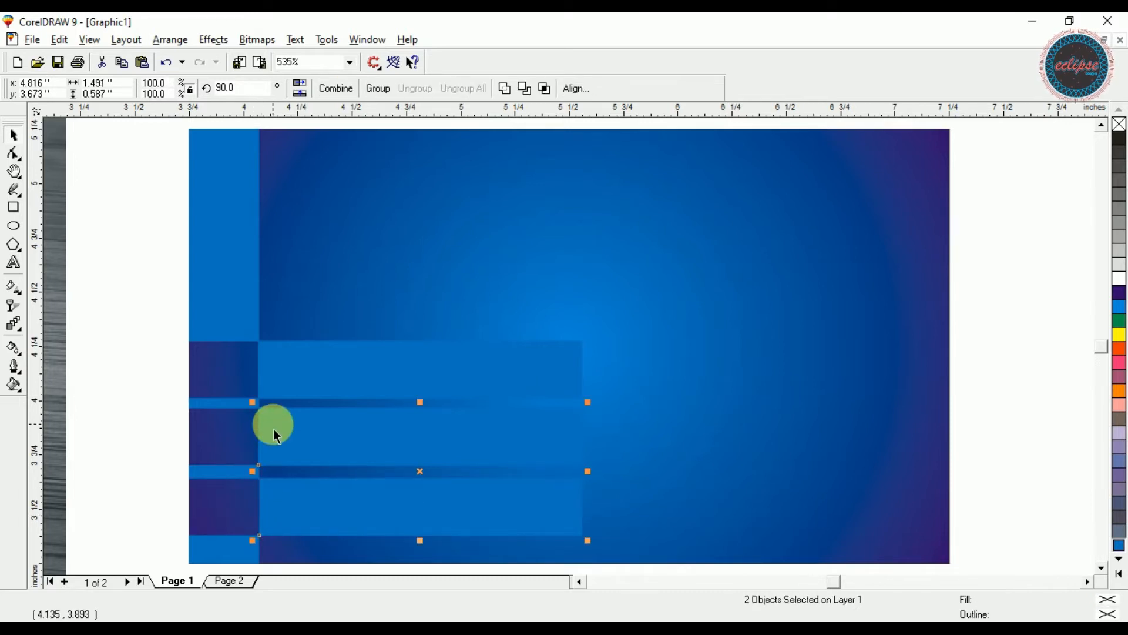
click(172, 412)
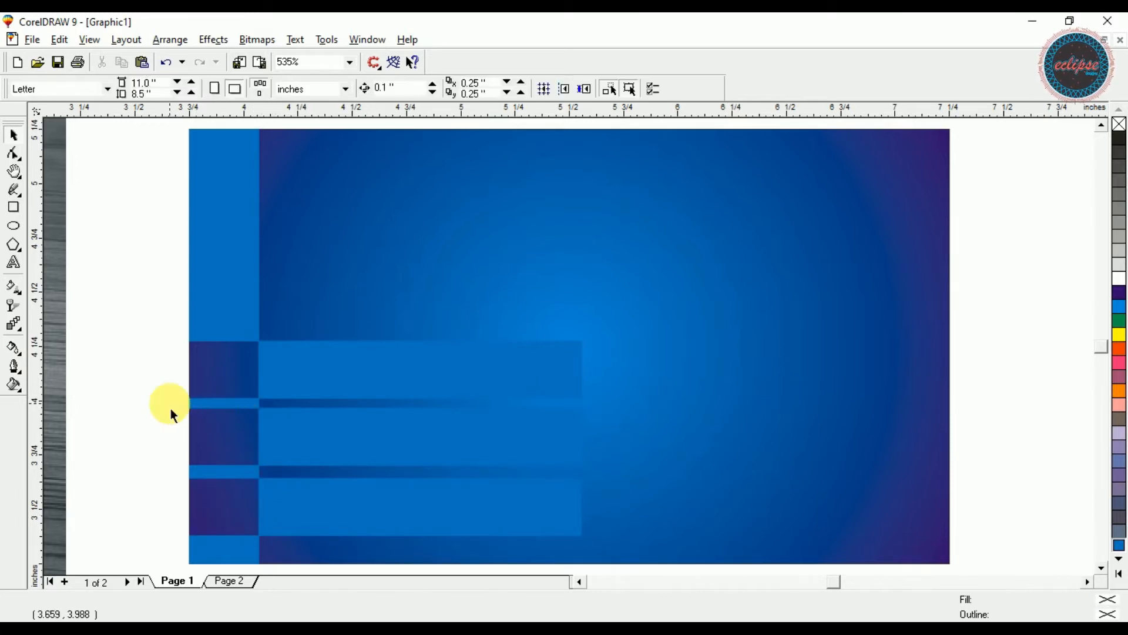
Distribute the three horizontal bars vertically with equal spacing between them
click(272, 492)
shift+click(294, 450)
shift+click(302, 391)
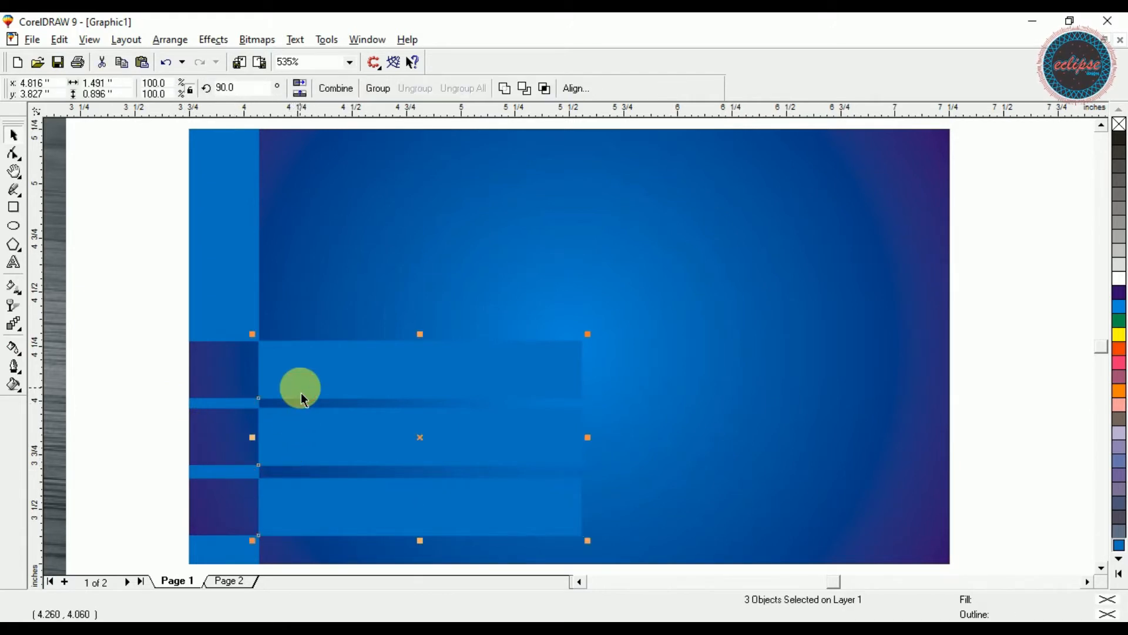
click(180, 46)
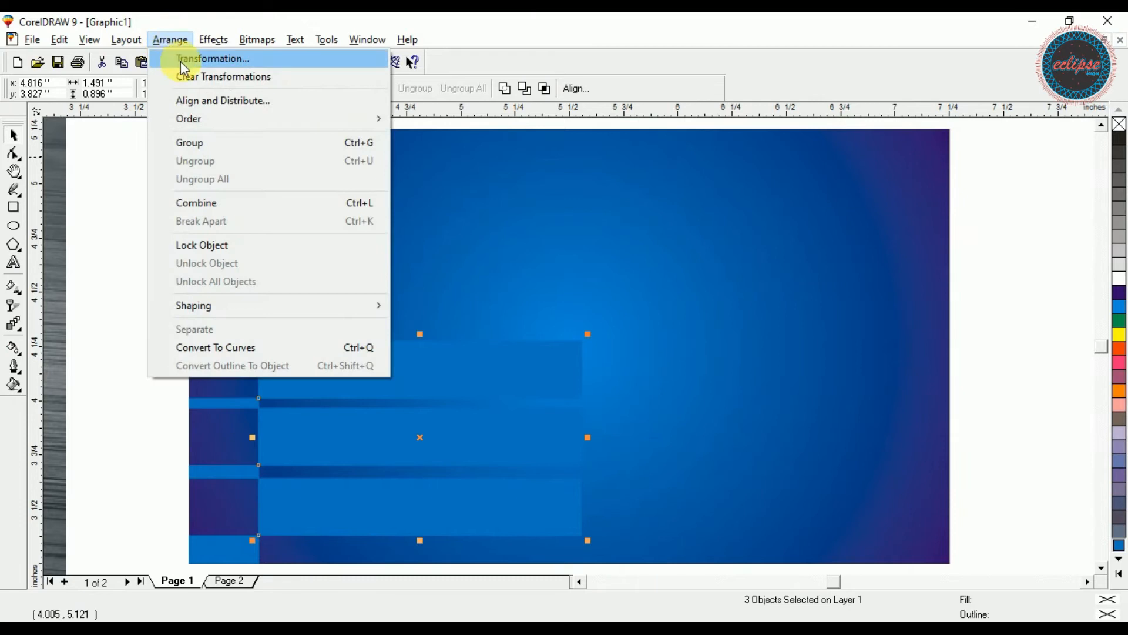
click(181, 61)
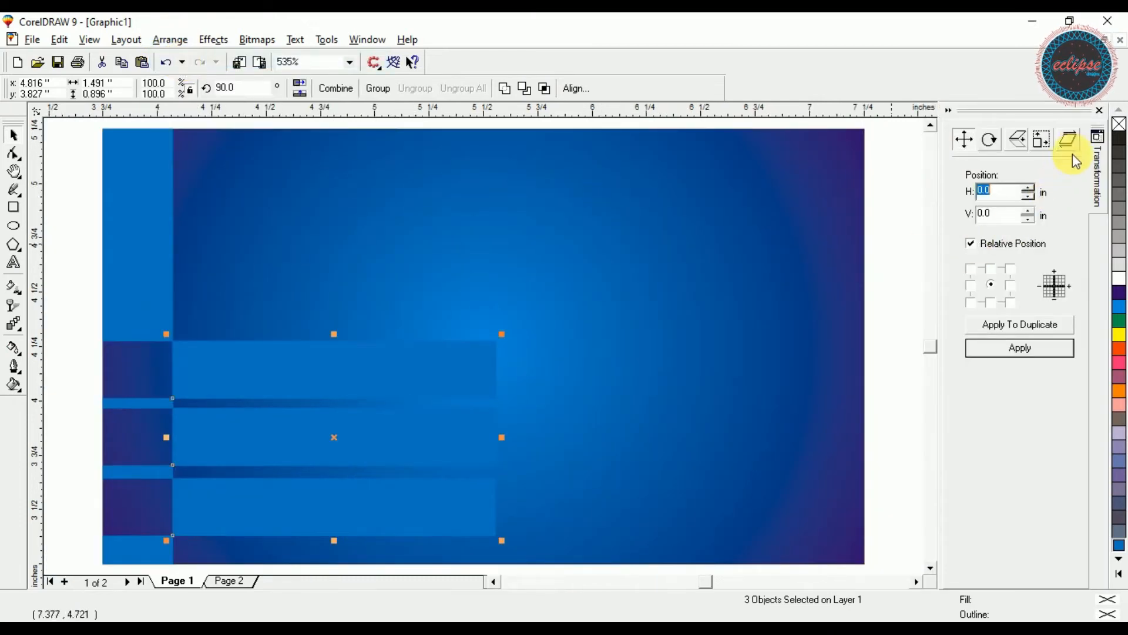
click(1100, 110)
click(170, 40)
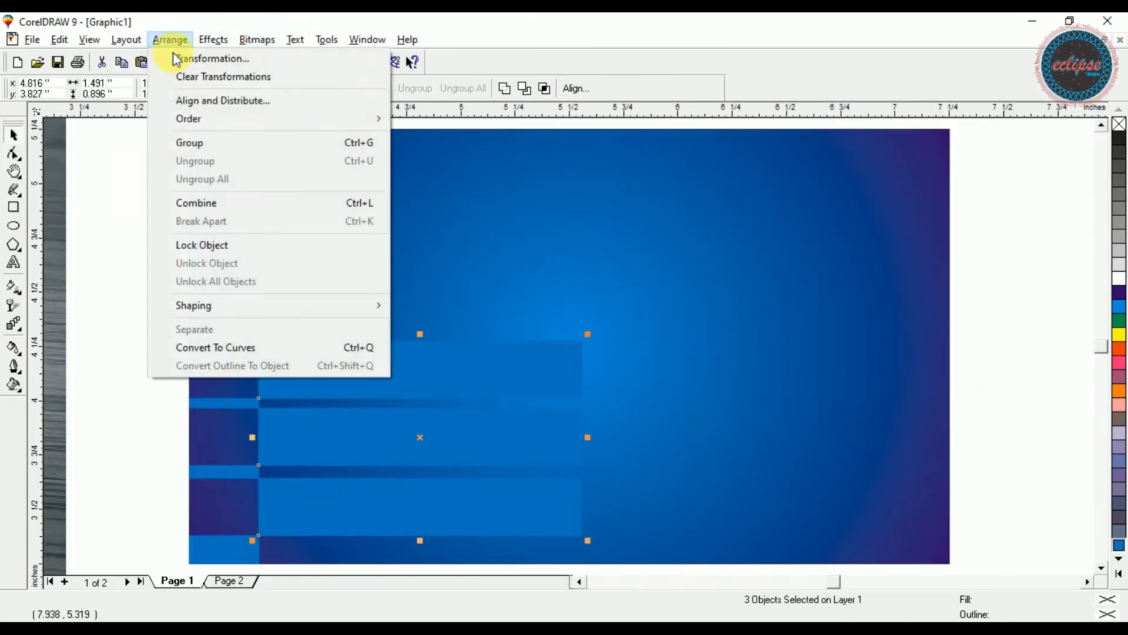
click(224, 101)
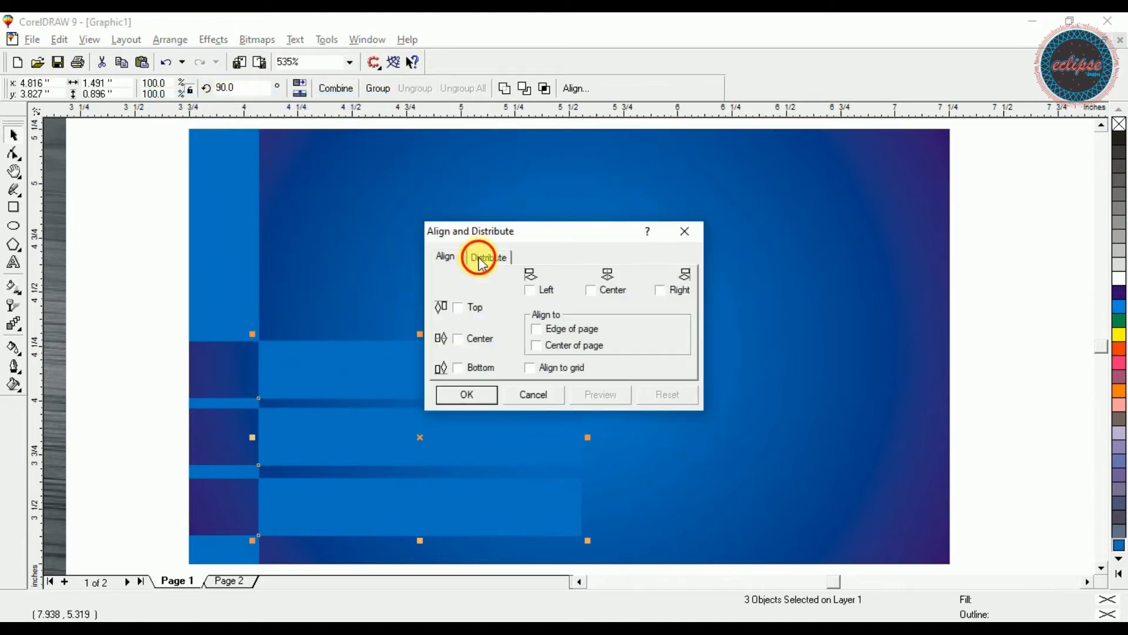
click(481, 256)
click(466, 395)
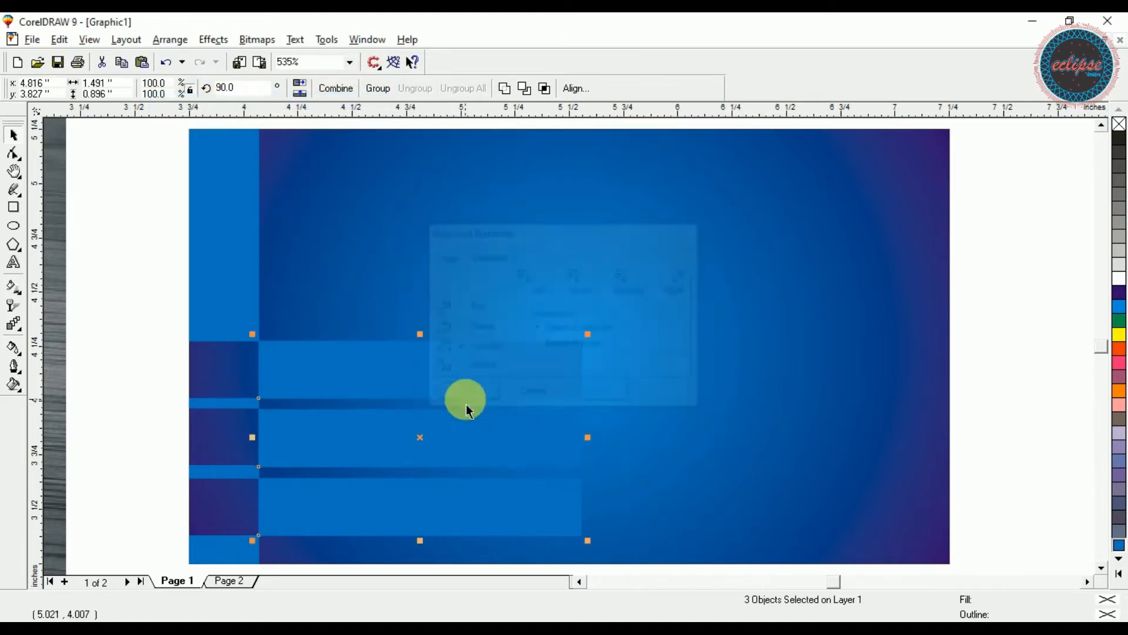
click(156, 403)
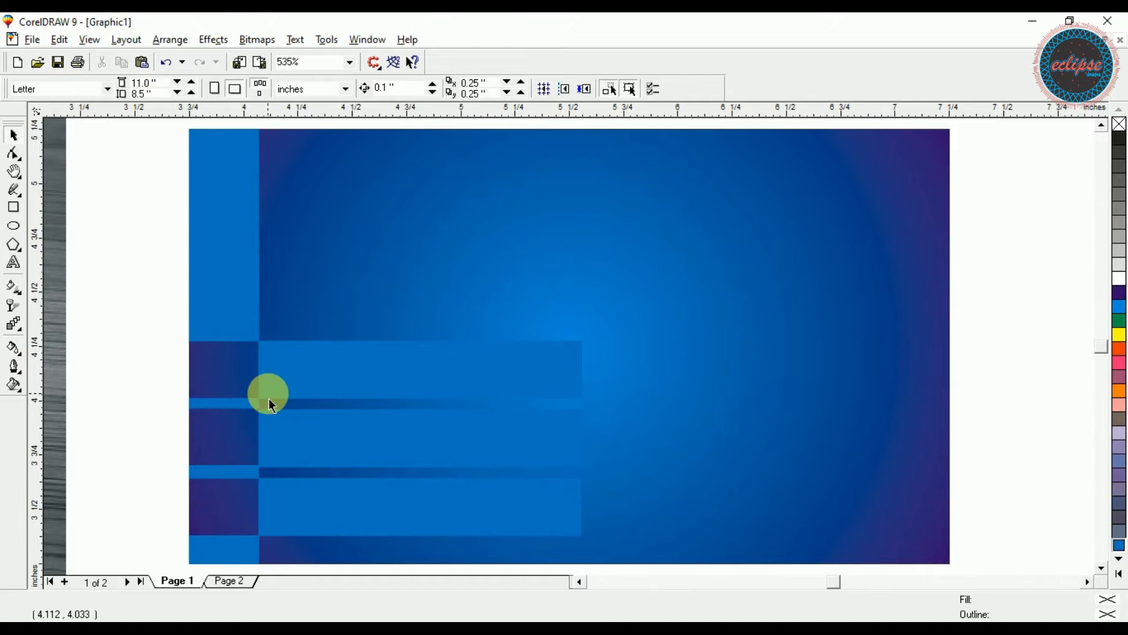
Adjust the heights of the two small strip pieces to match the gaps between the bars, making the upper piece about 0.051 inches tall
key(h)
drag(187, 353, 285, 512)
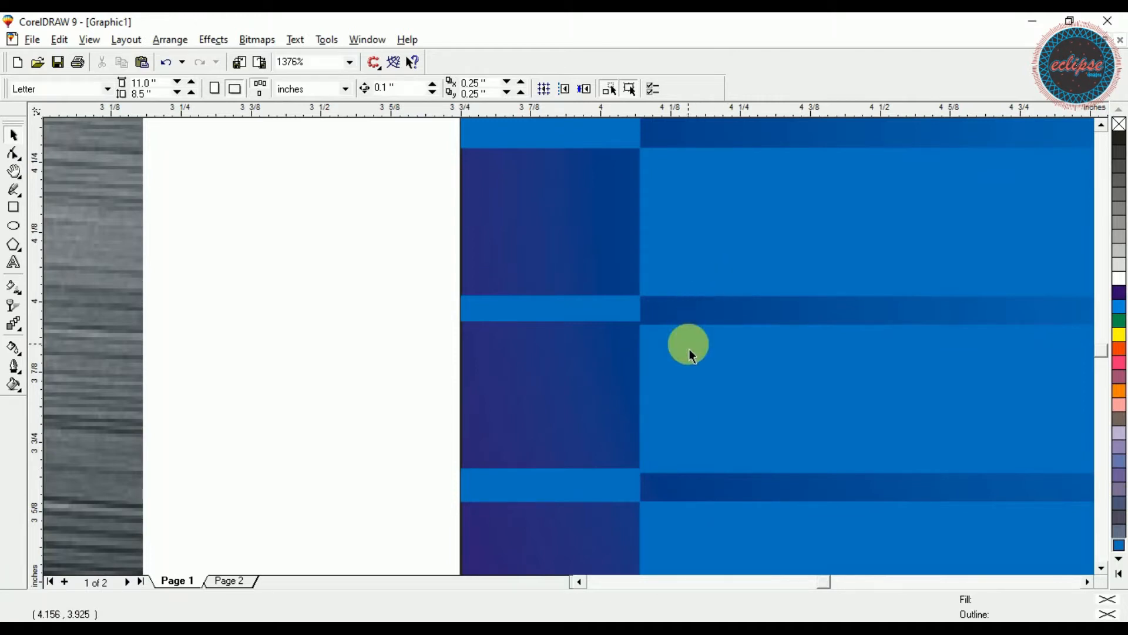
click(608, 317)
drag(551, 324, 556, 326)
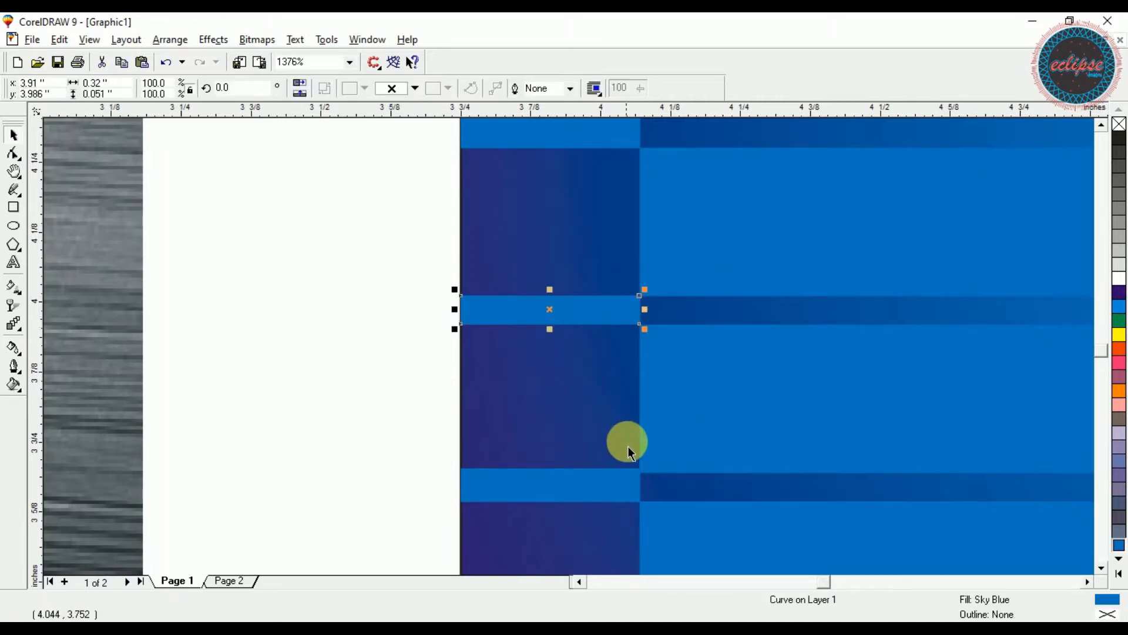
click(609, 484)
drag(550, 462, 561, 477)
click(478, 434)
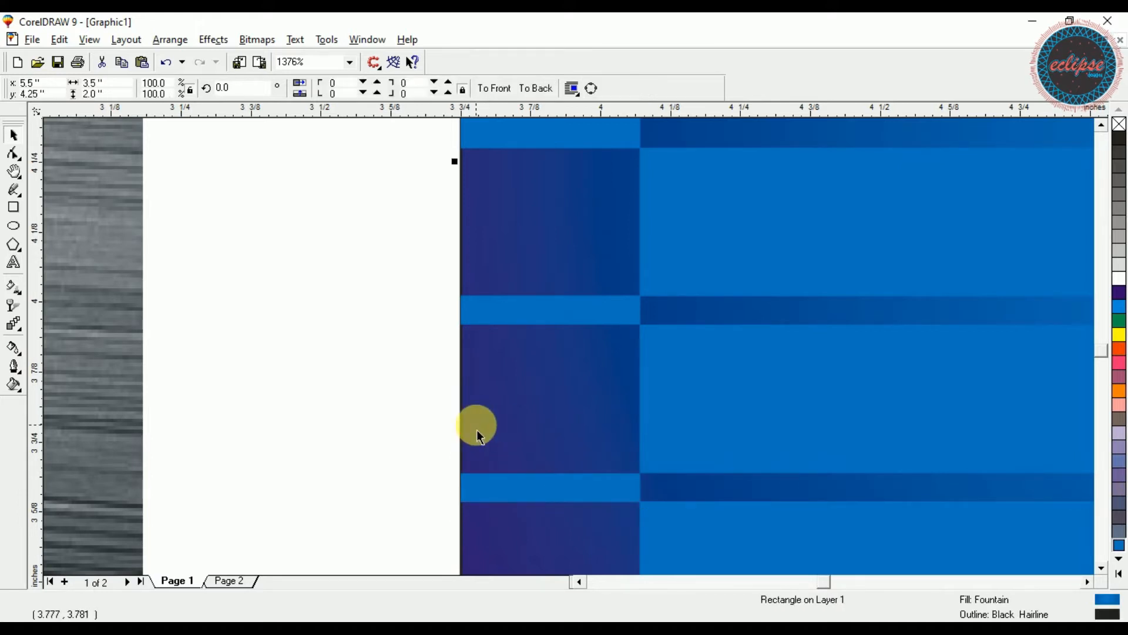
Make a narrowed copy of the top bar, about 0.015 by 0.264 inches, at its right end and fill it yellow
key(Page_Down)
click(783, 479)
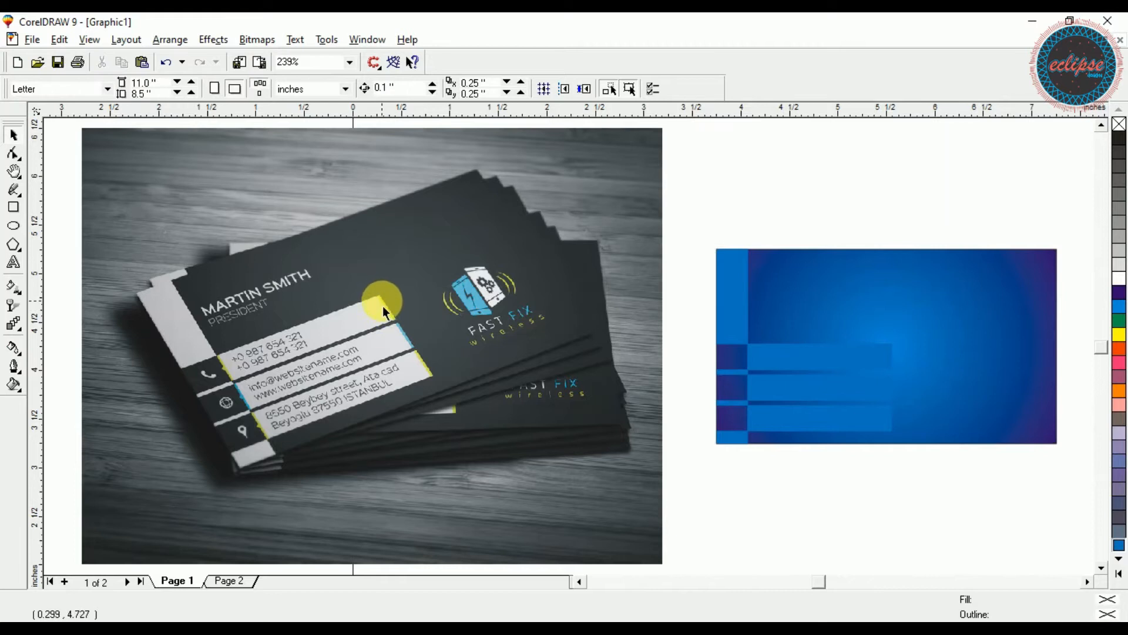
click(767, 360)
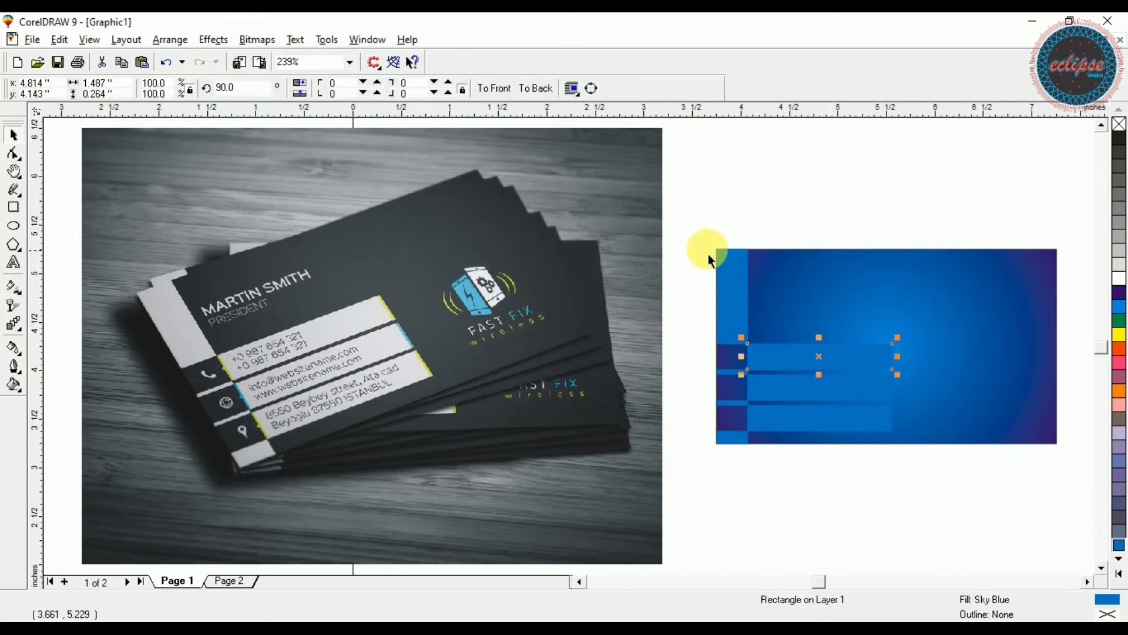
drag(703, 239, 1070, 454)
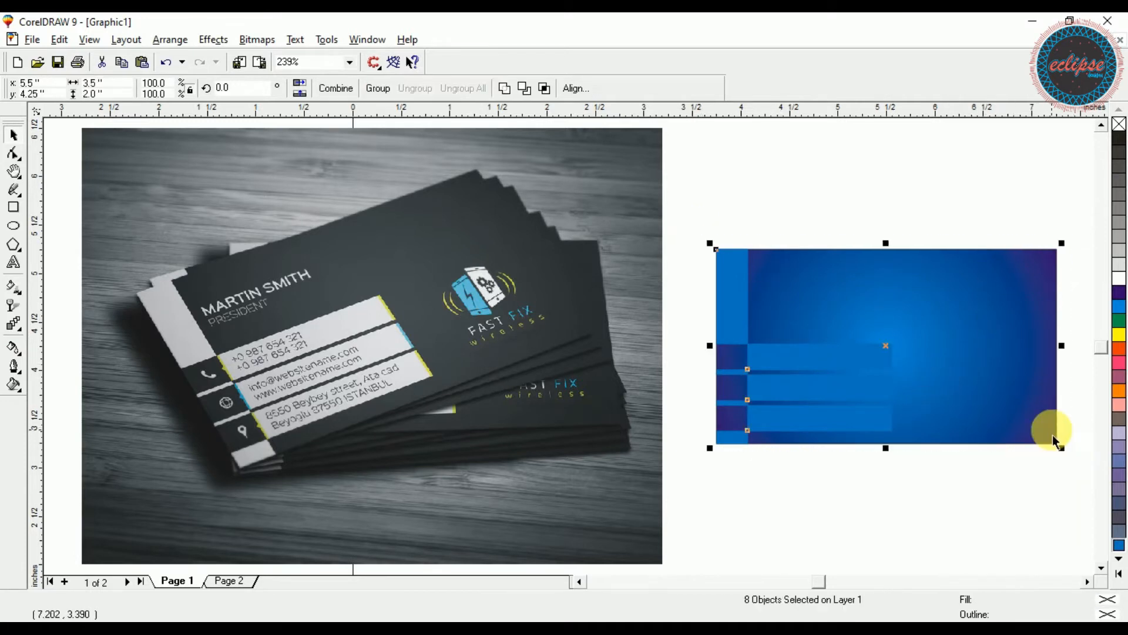
key(shift+F2)
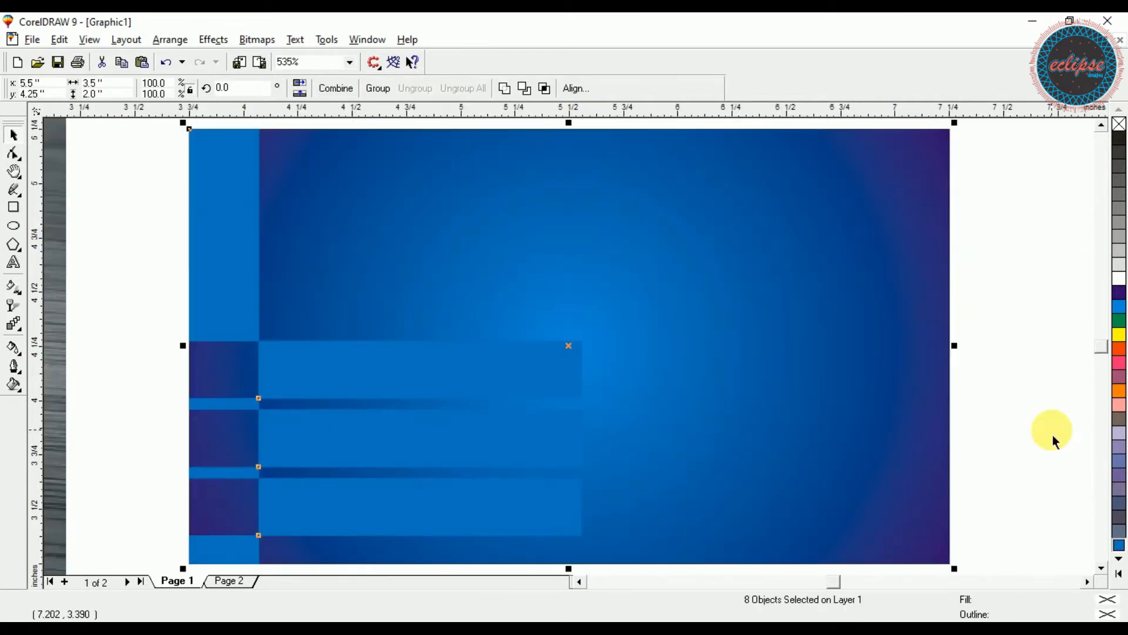
click(978, 365)
click(518, 372)
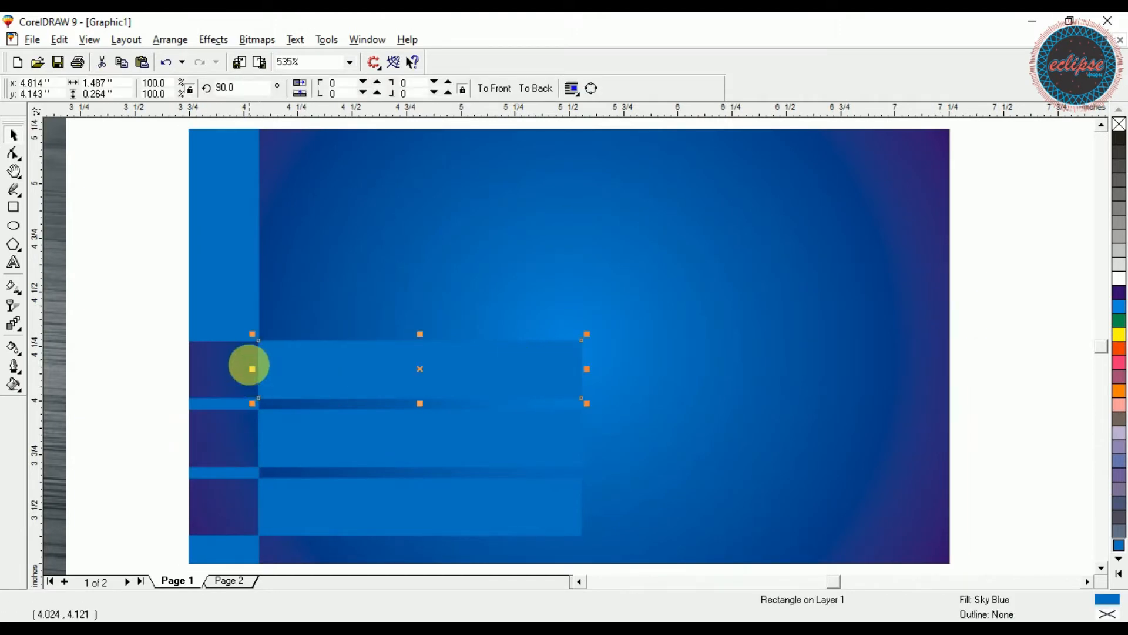
drag(252, 368, 371, 368)
drag(455, 387, 584, 406)
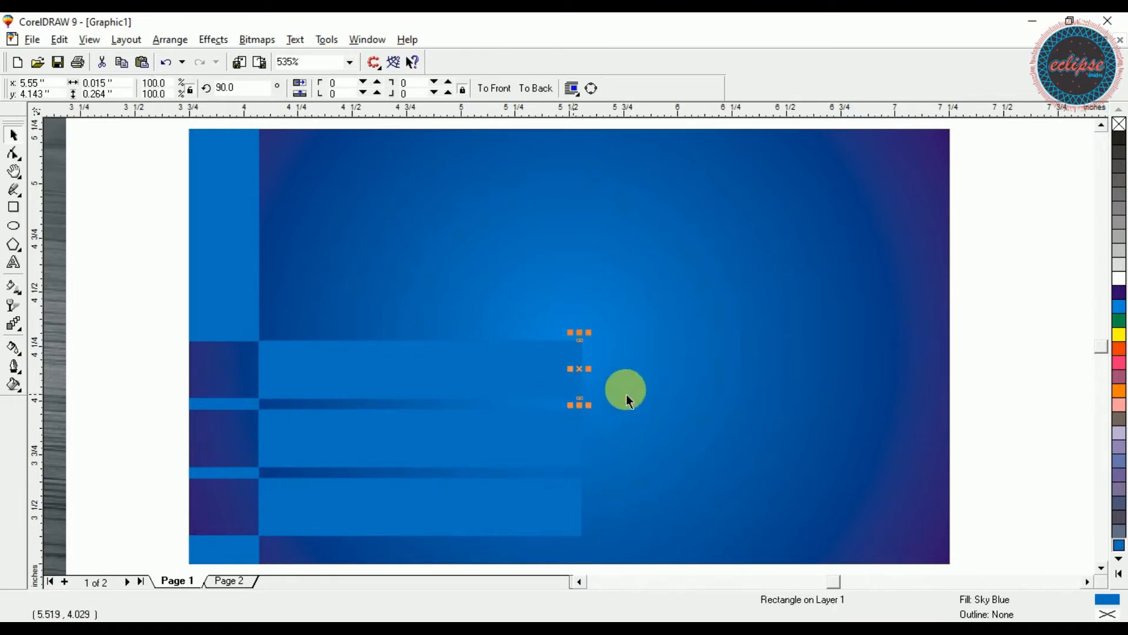
click(1120, 335)
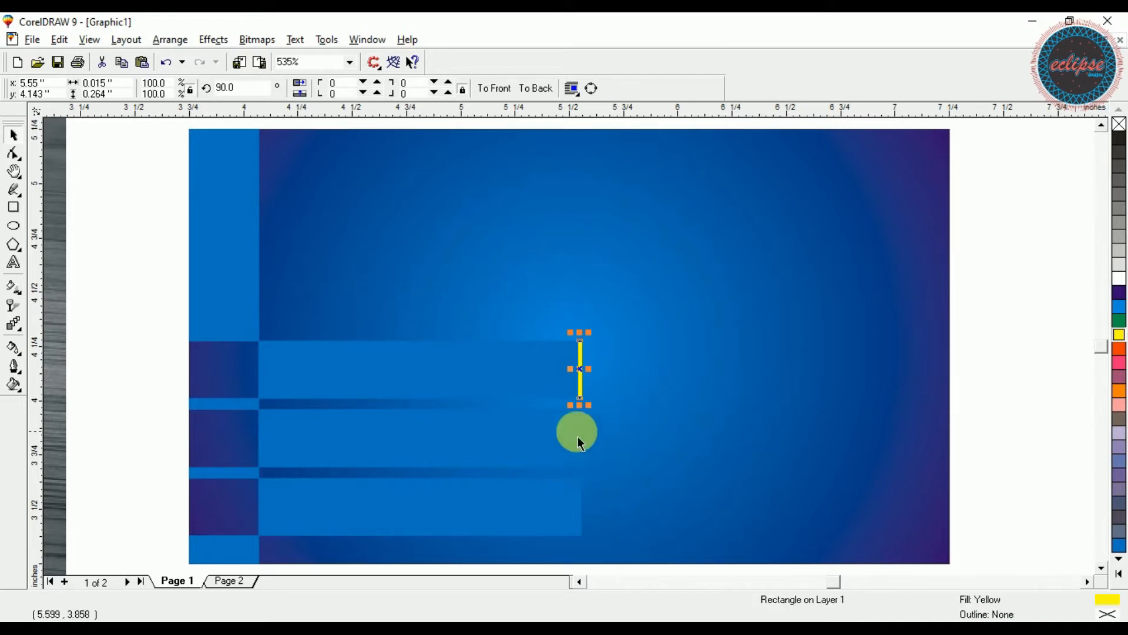
Duplicate the yellow accent strip onto the right ends of the middle and bottom bars, vertically centred on each bar
shift+click(535, 442)
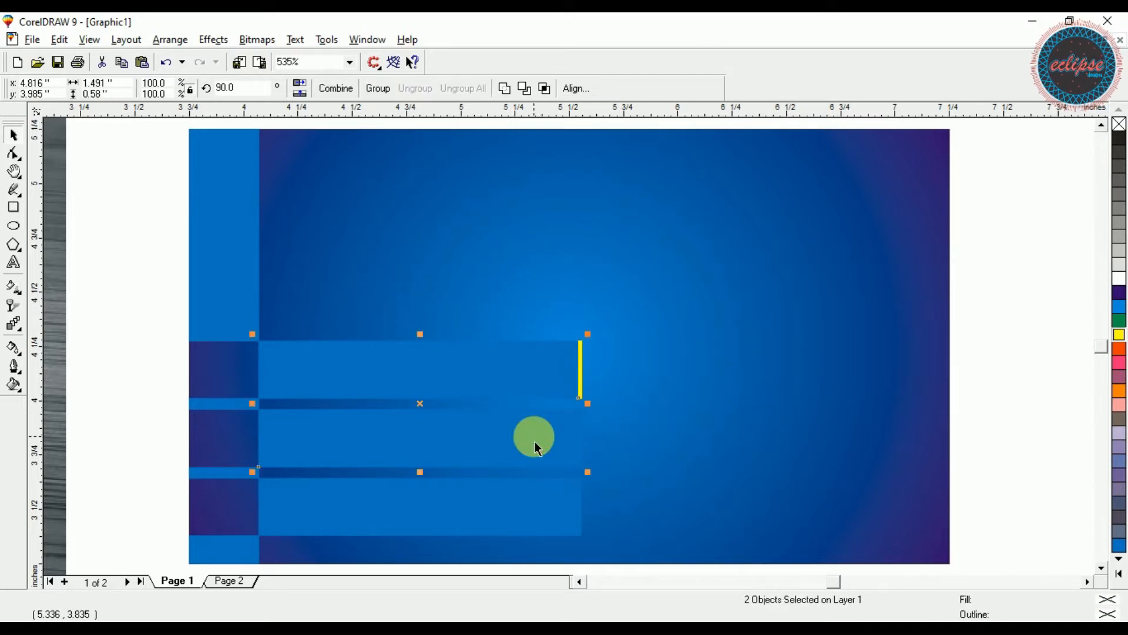
key(e)
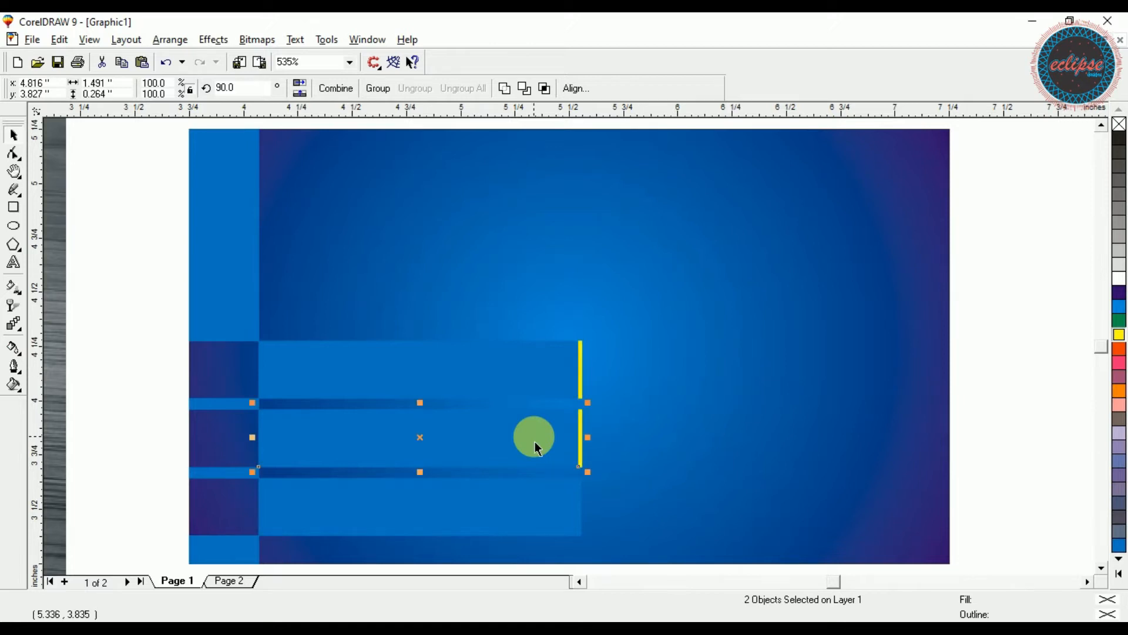
click(580, 379)
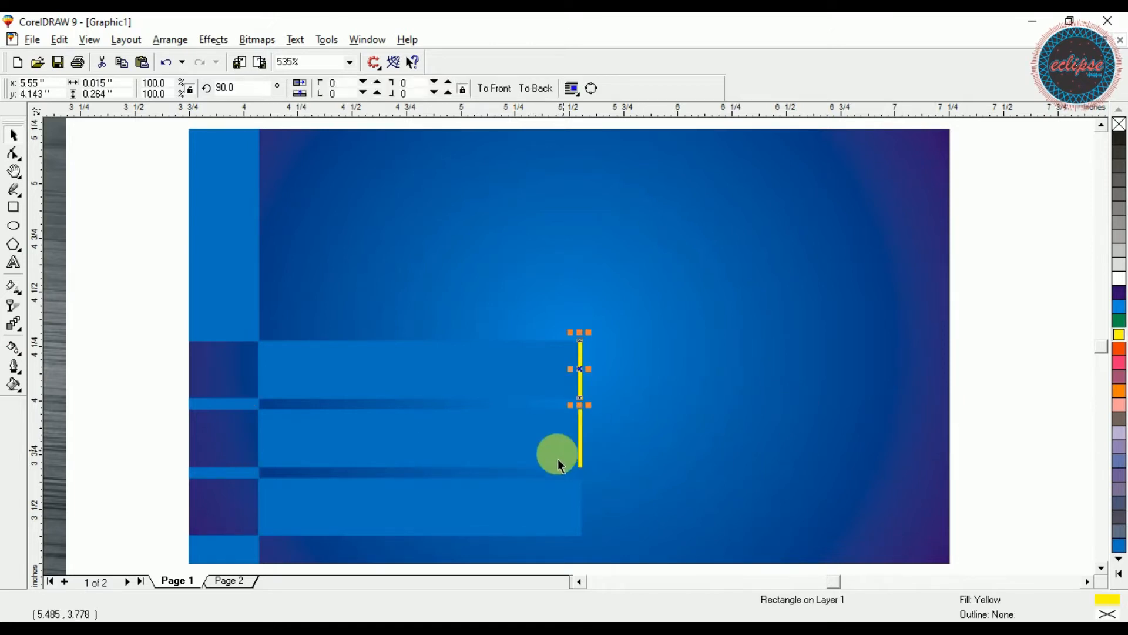
key(KP_Add)
shift+click(522, 495)
key(e)
click(985, 464)
Recolour the middle bar's accent strip orange and the bottom bar's accent strip golden yellow
click(582, 437)
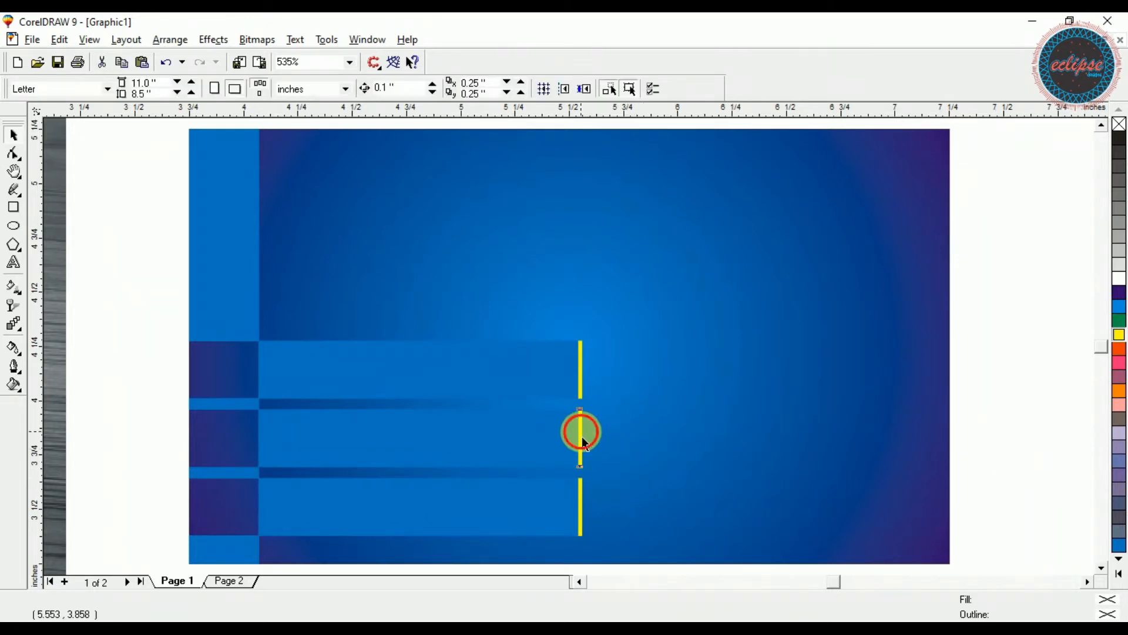
click(1120, 392)
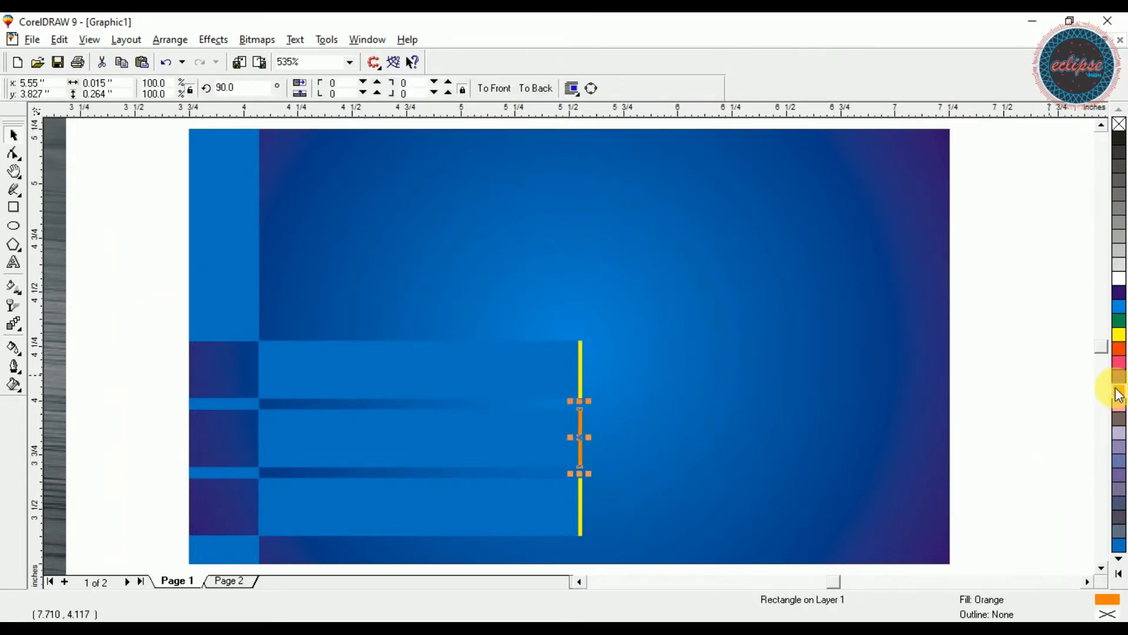
click(1052, 391)
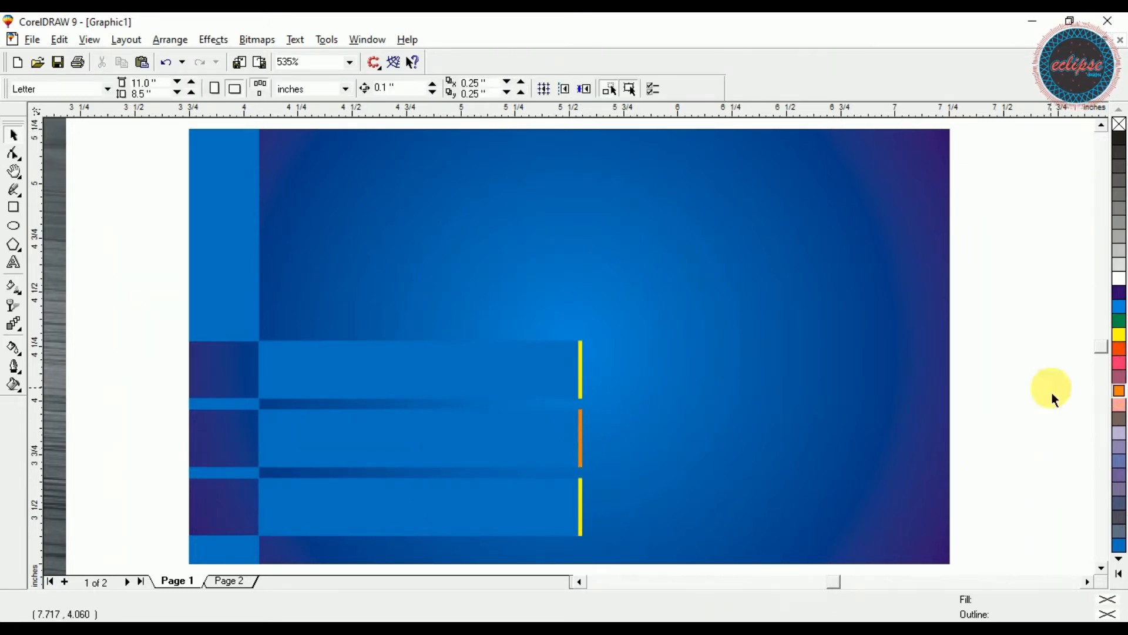
click(580, 528)
click(1117, 321)
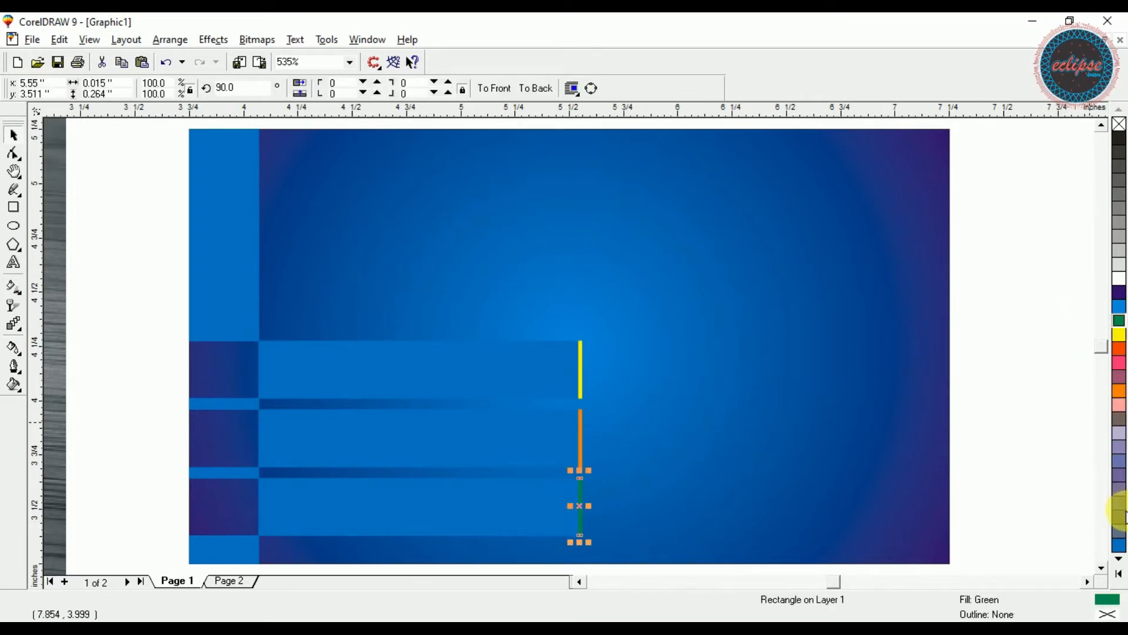
click(1117, 574)
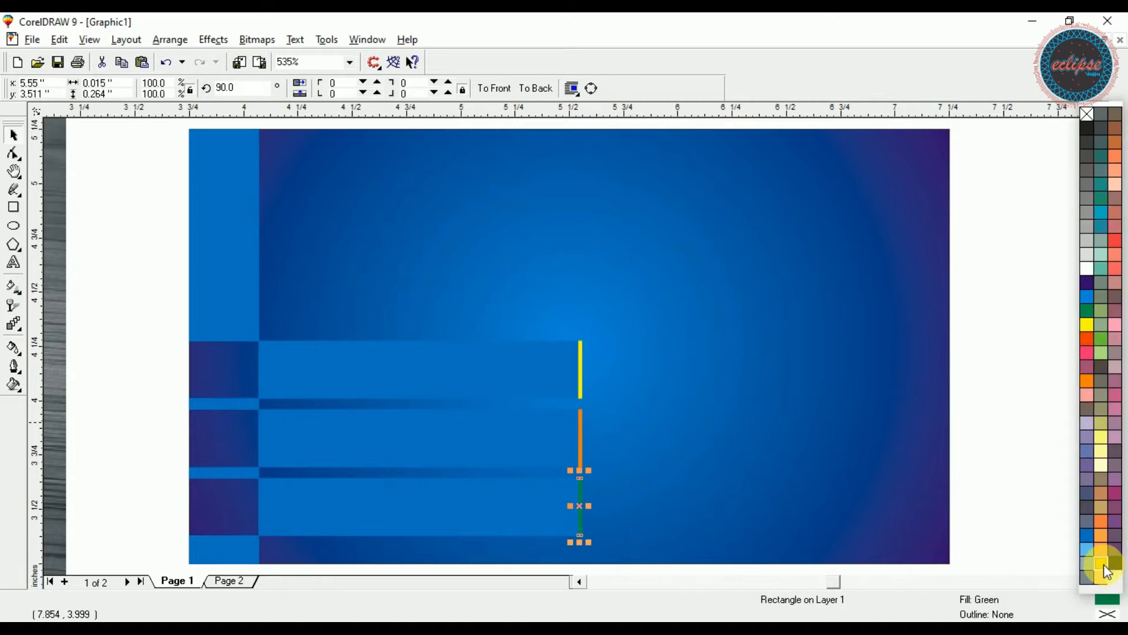
click(1103, 565)
click(640, 390)
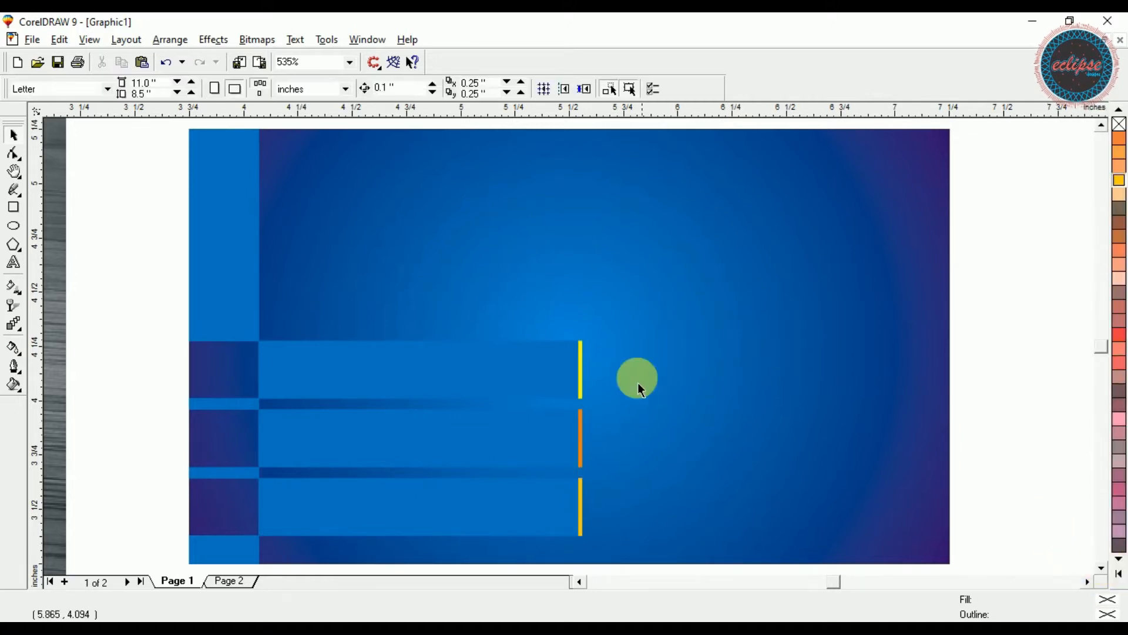
Copy the three coloured accent strips horizontally to the left ends of the bars
key(x)
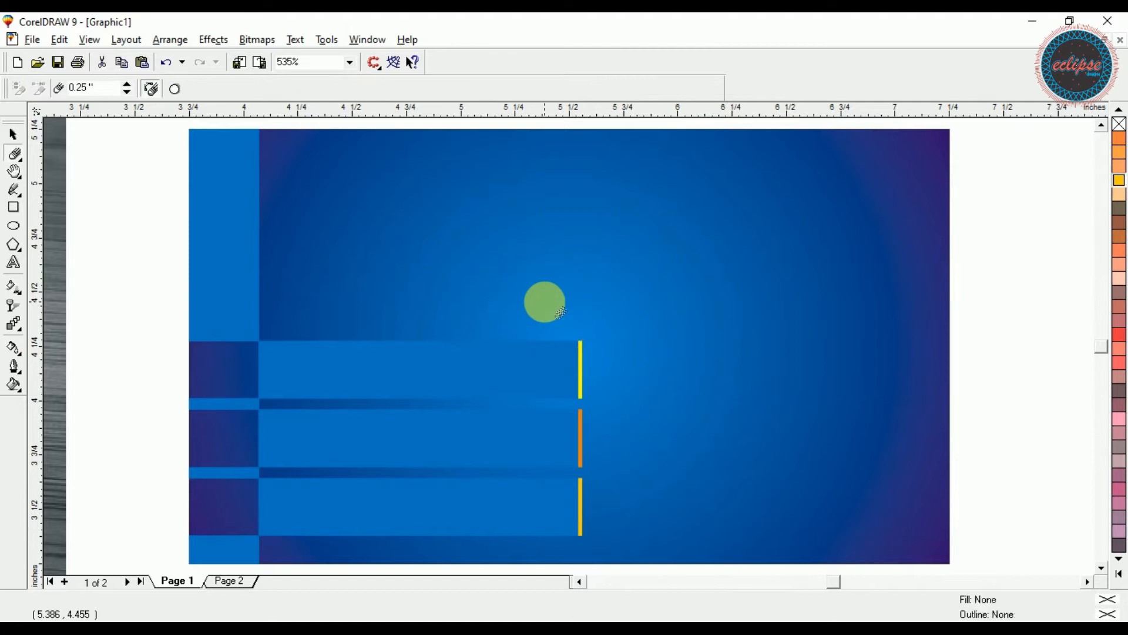
click(13, 135)
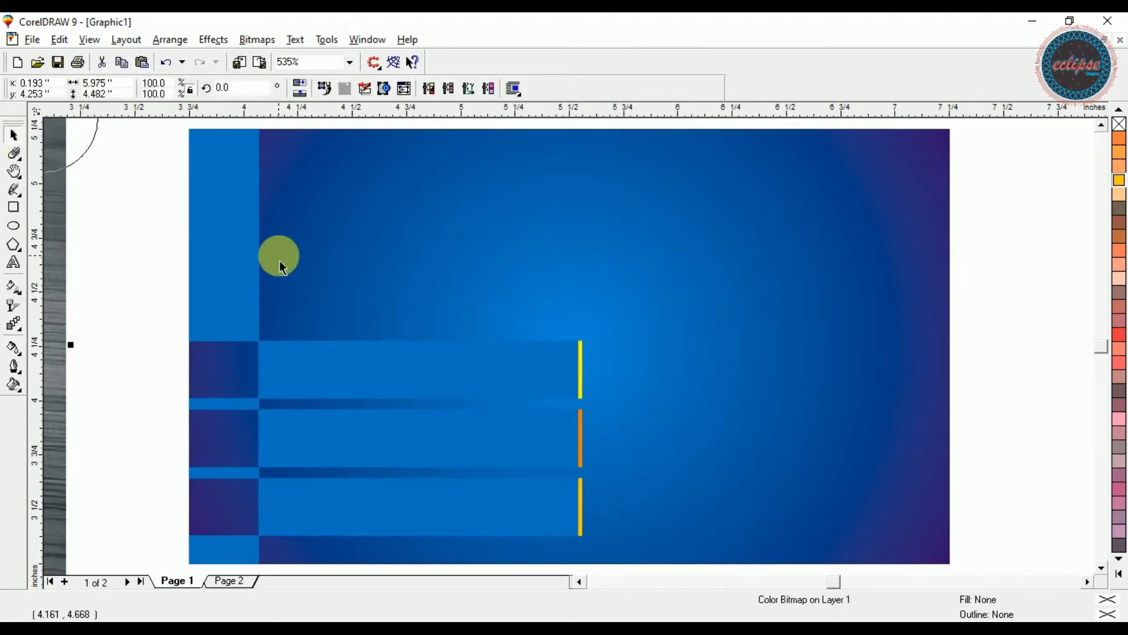
drag(447, 255, 601, 507)
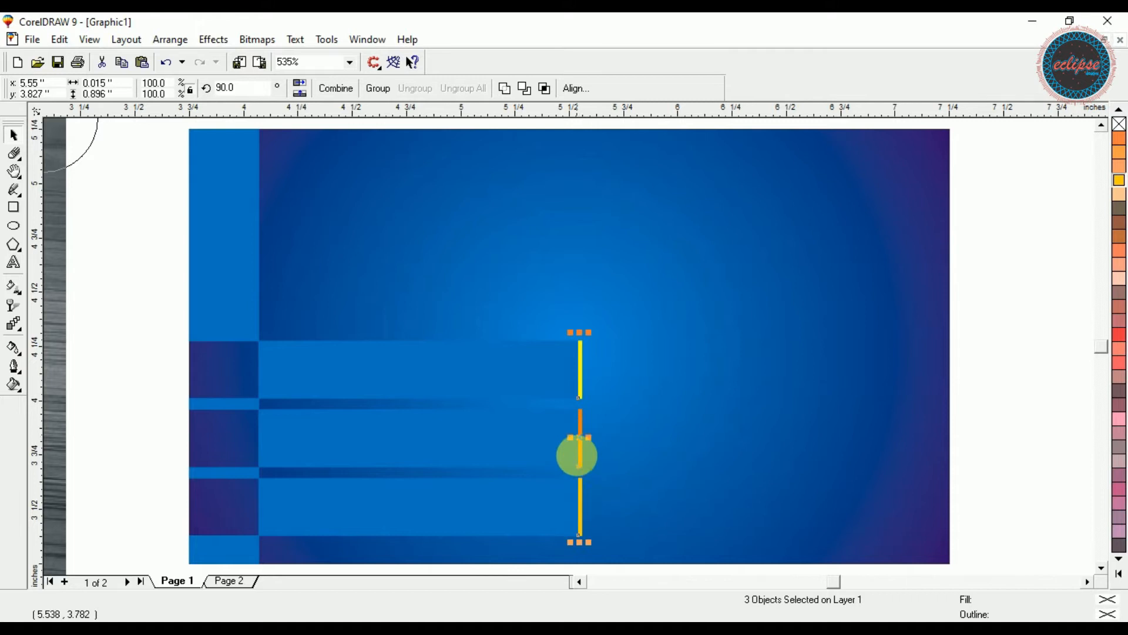
drag(581, 439, 272, 441)
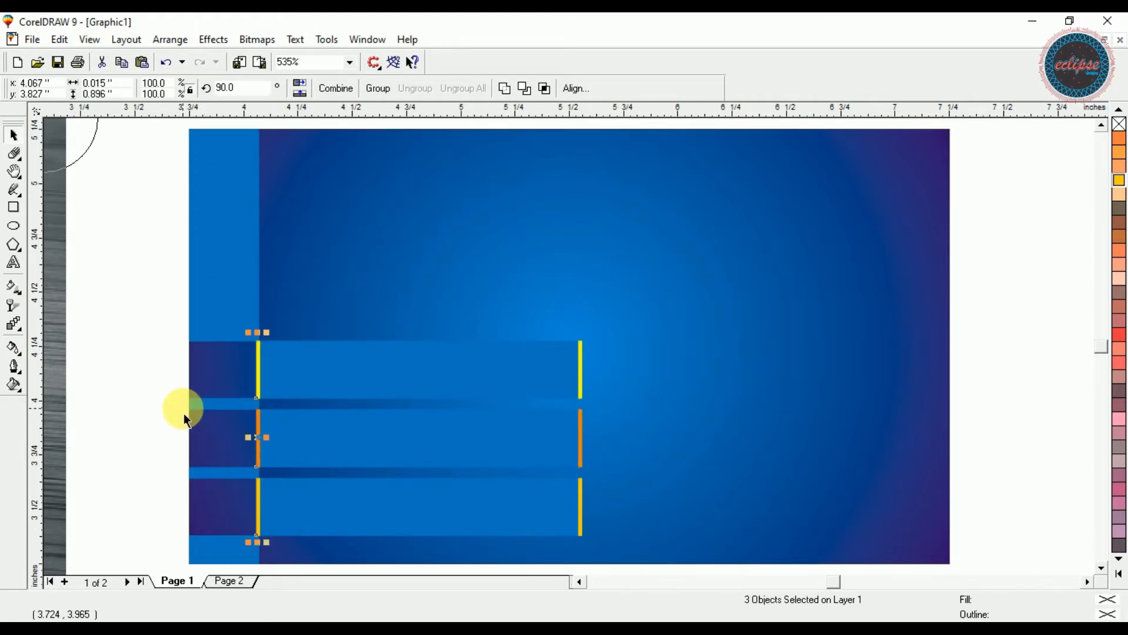
Draw a small polygon about 0.157 by 0.149 inches in the empty area beside the card and set it to 3 sides
key(shift+F2)
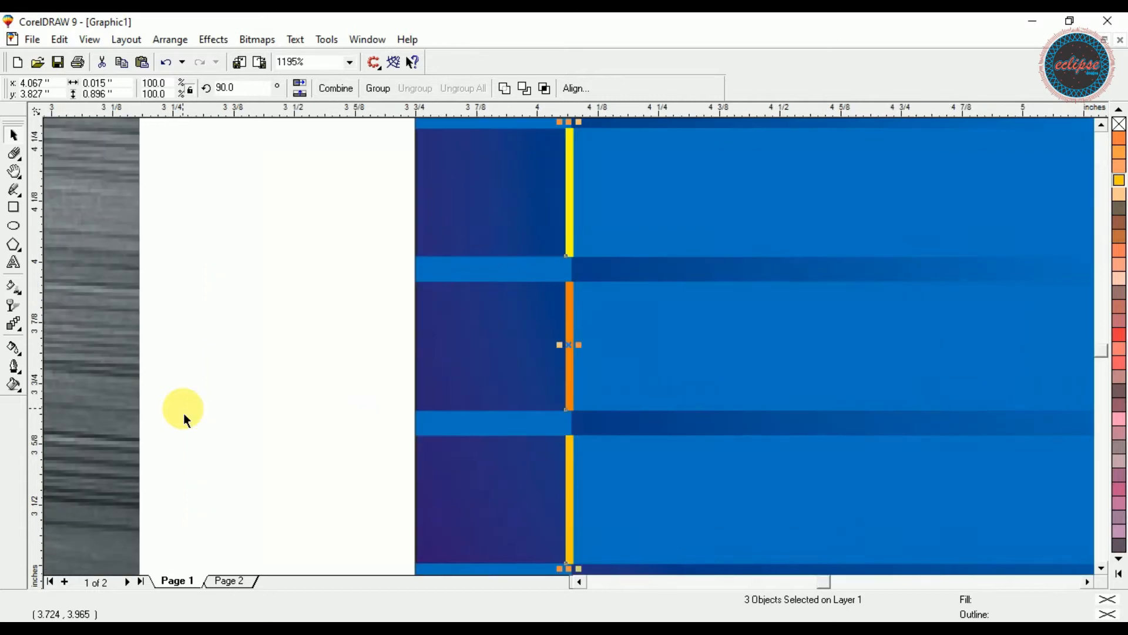
click(13, 244)
drag(217, 236, 288, 316)
key(space)
drag(348, 90, 288, 98)
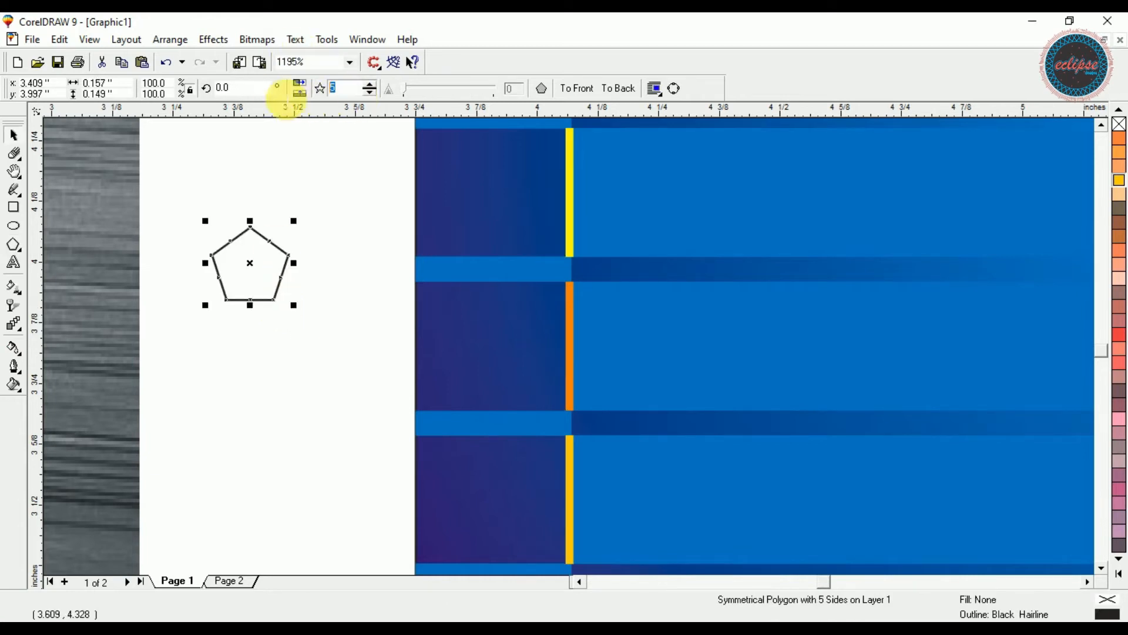
text(3)
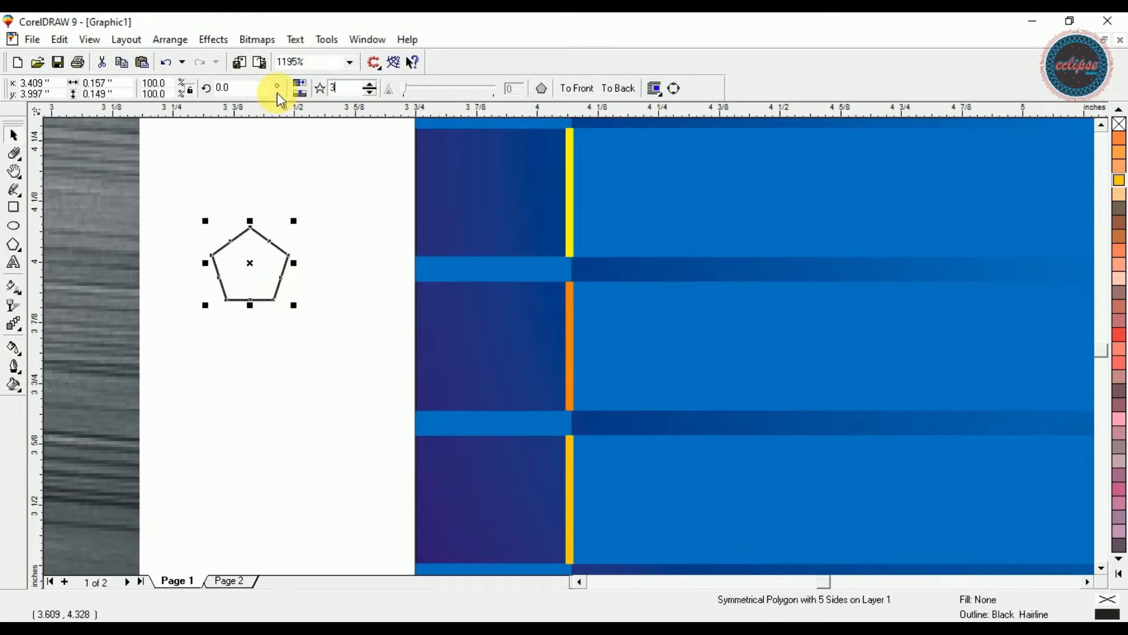
key(Return)
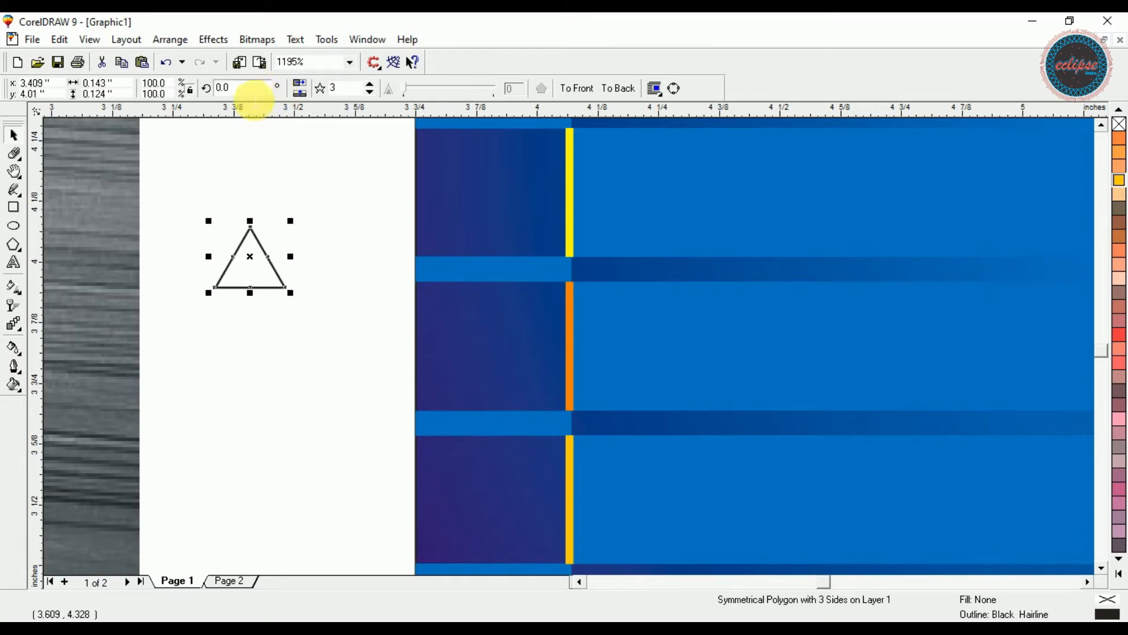
Rotate the small triangle to 90 degrees
click(247, 89)
text(90)
key(Return)
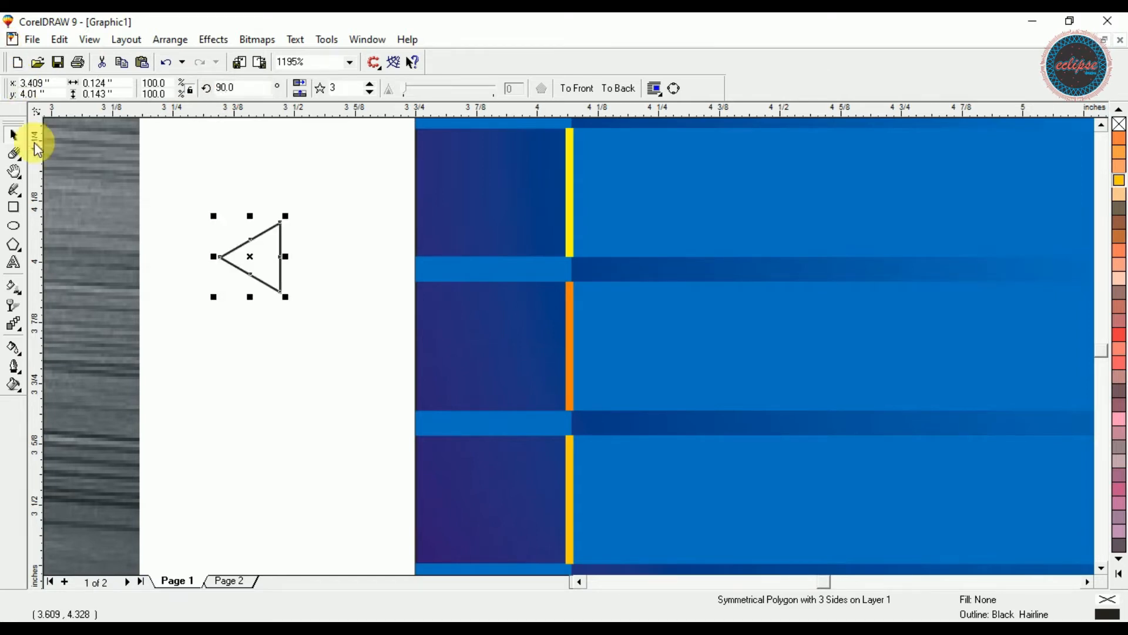
Scale the triangle down to about 0.02 by 0.023 inches and centre it vertically against the top bar's yellow accent strip, pointing outward
drag(214, 217, 276, 284)
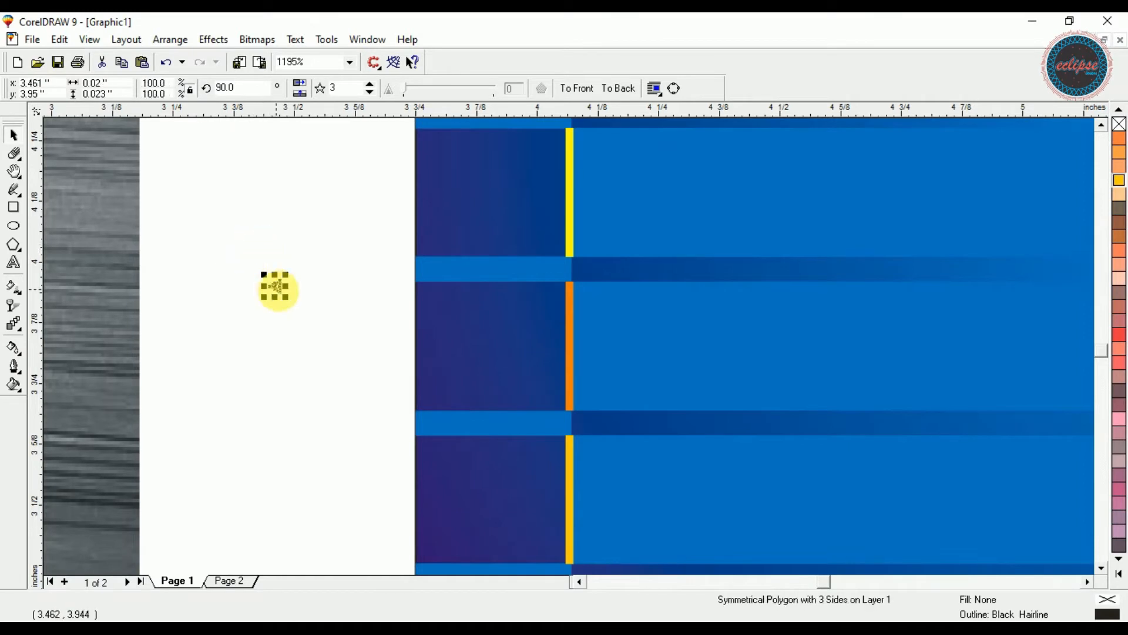
key(ctrl+z)
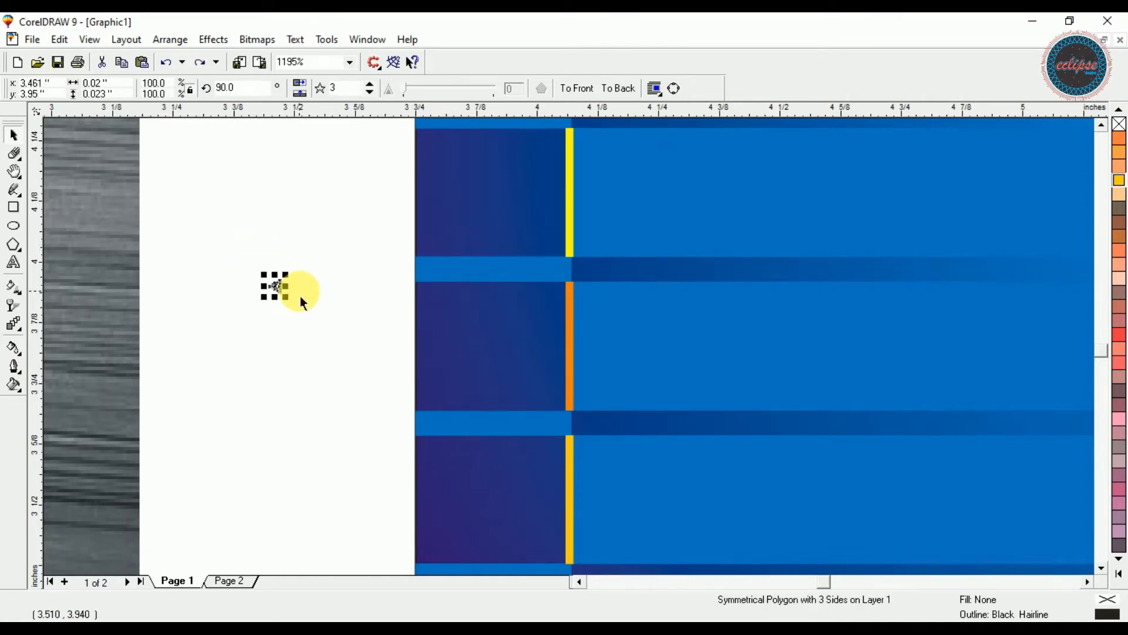
drag(300, 254, 565, 191)
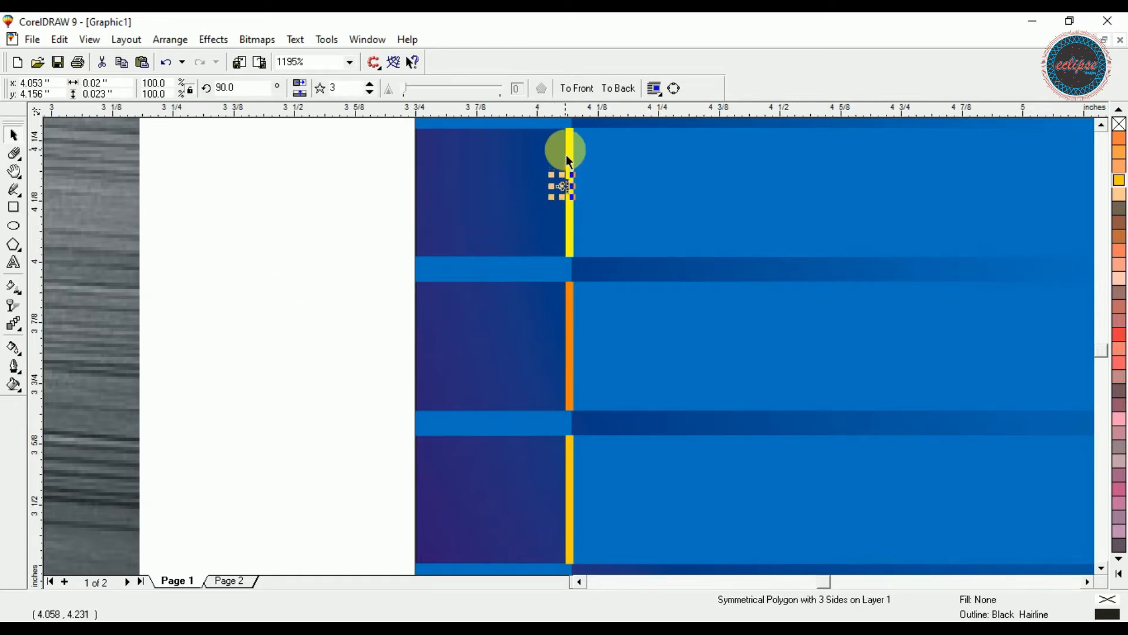
shift+click(573, 160)
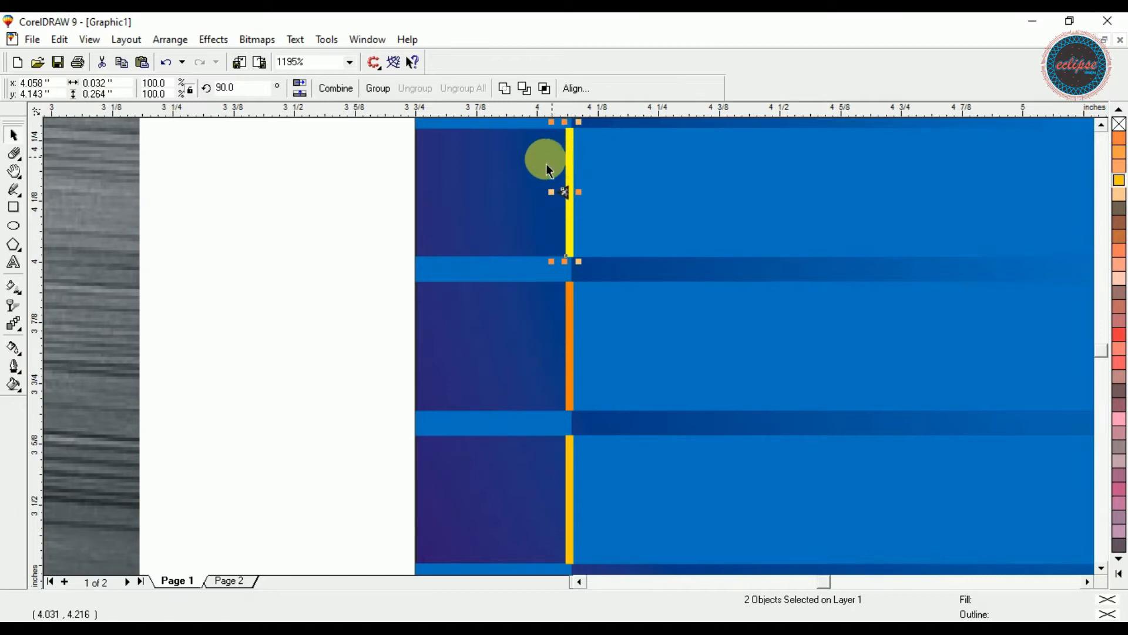
click(389, 170)
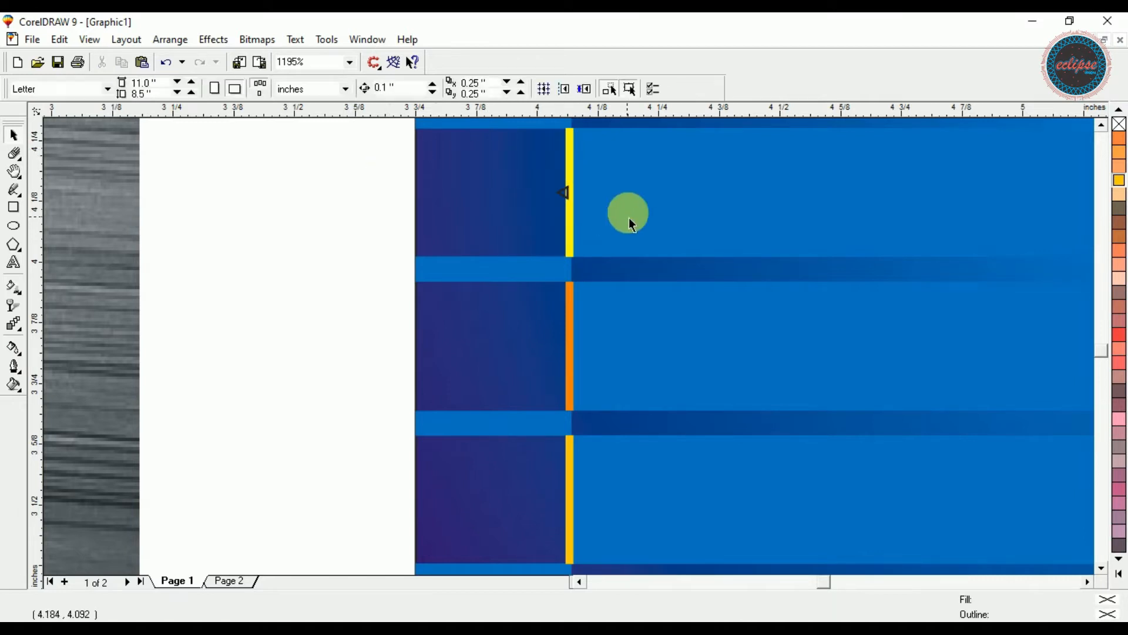
Give the small triangle on the top bar's accent strip a yellow fill and a matching yellow outline
click(564, 194)
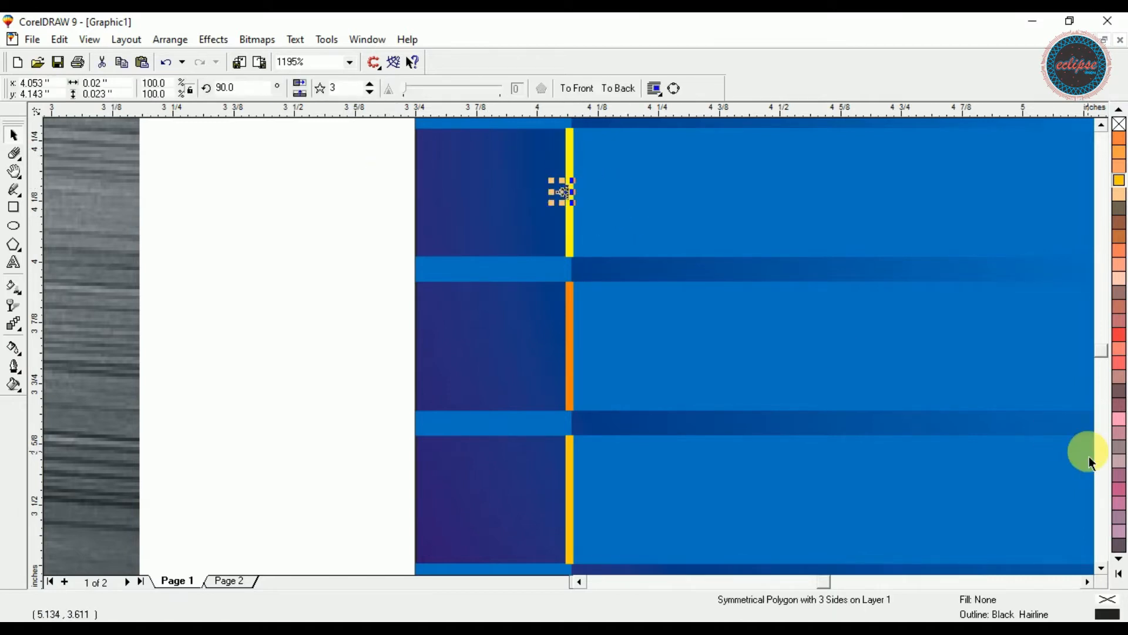
click(1119, 573)
click(1086, 327)
click(322, 164)
click(567, 203)
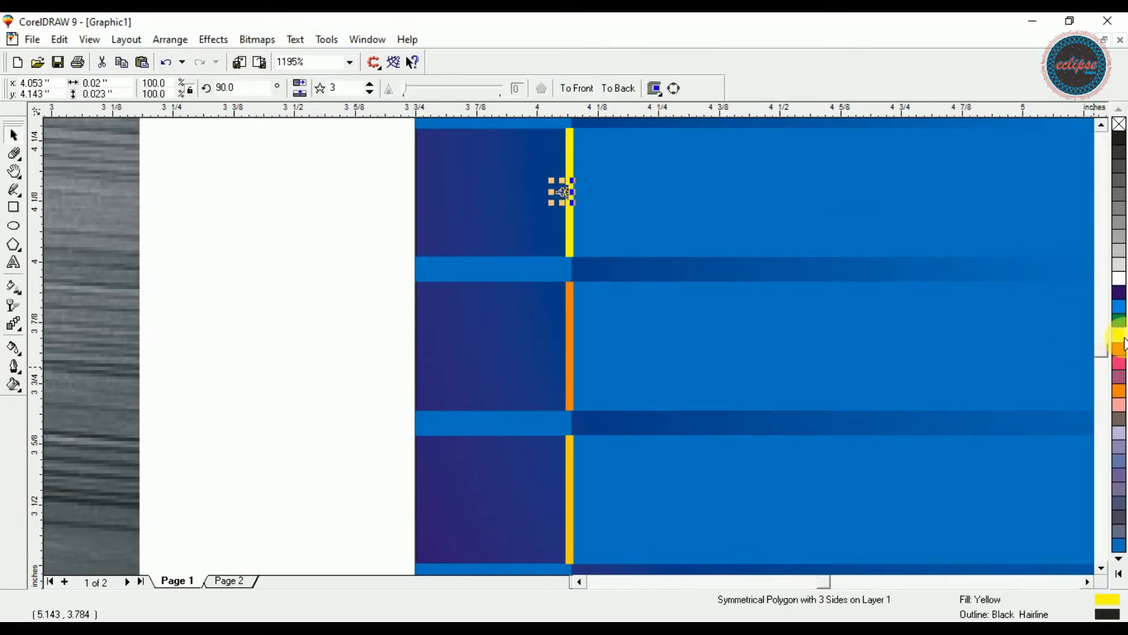
click(387, 264)
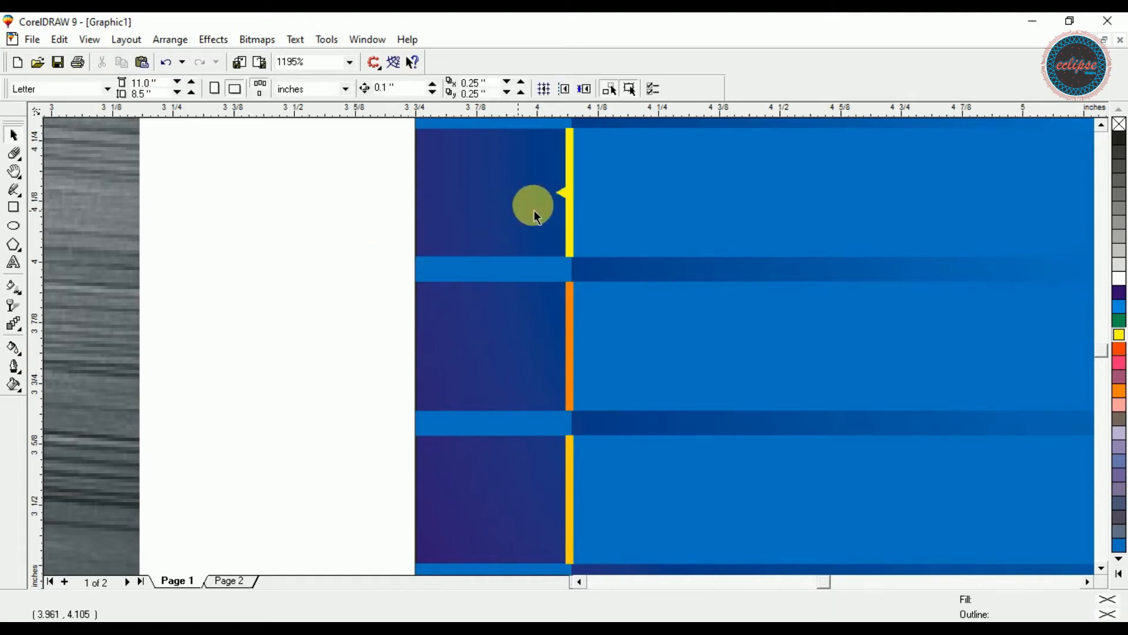
Copy the yellow triangle to the middle bar, centre it vertically on the orange strip, and recolour its fill and outline orange
click(566, 197)
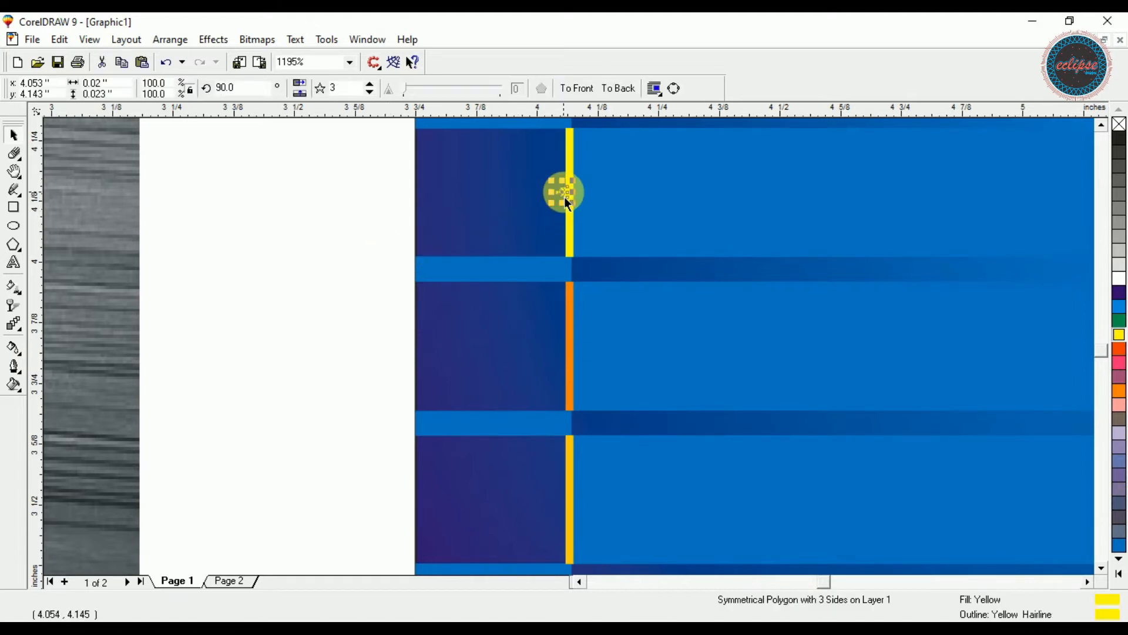
key(Up)
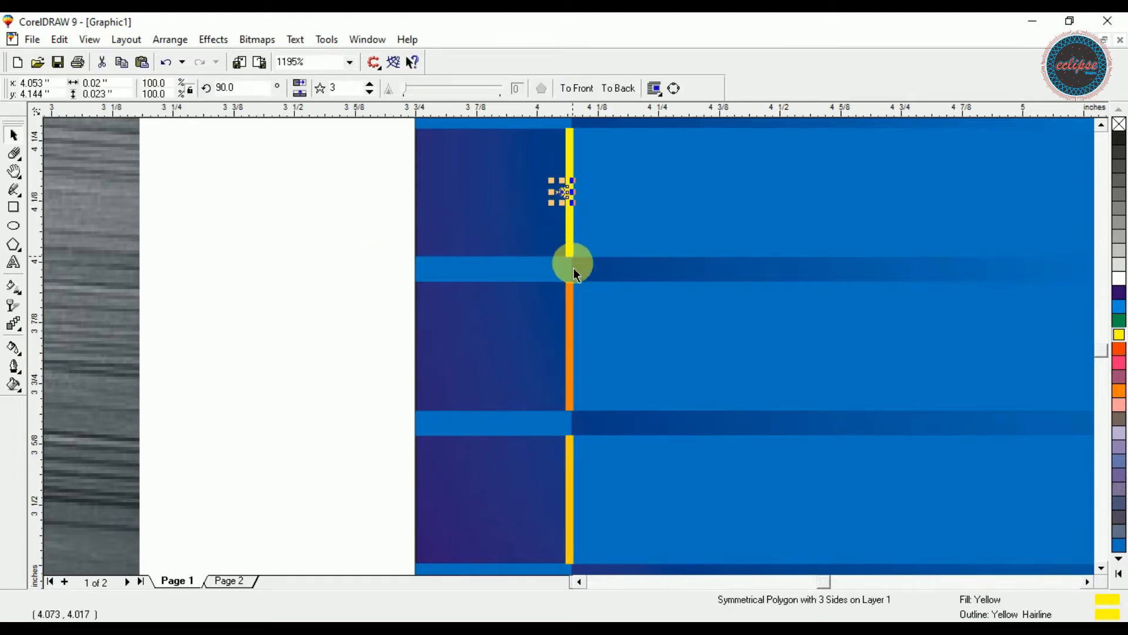
shift+click(573, 311)
key(e)
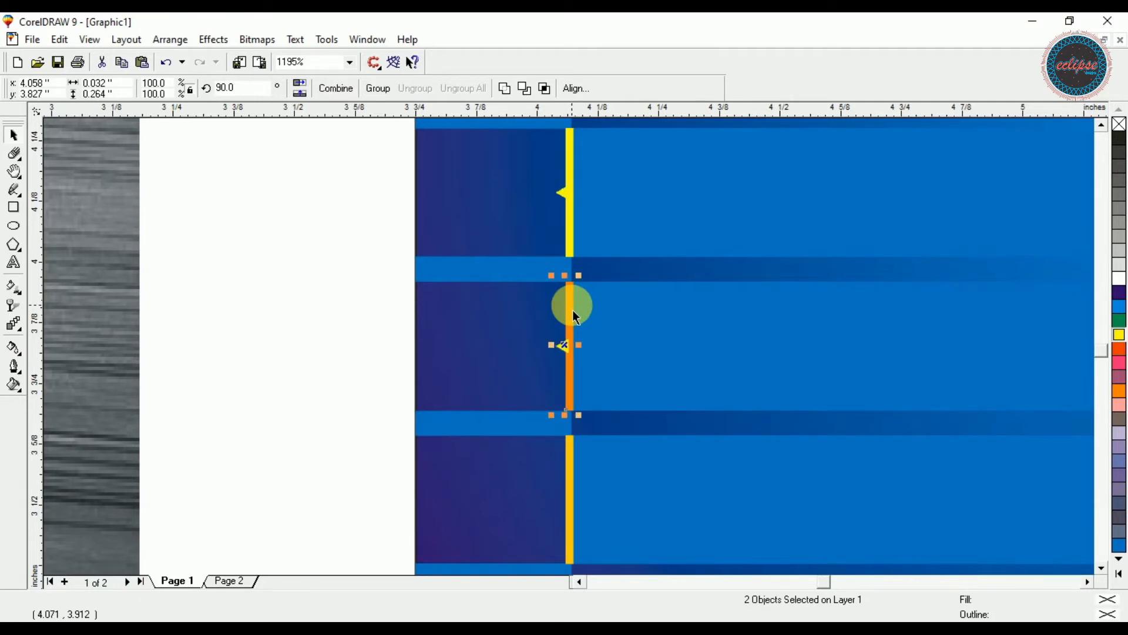
drag(270, 322, 570, 392)
click(1119, 391)
click(295, 403)
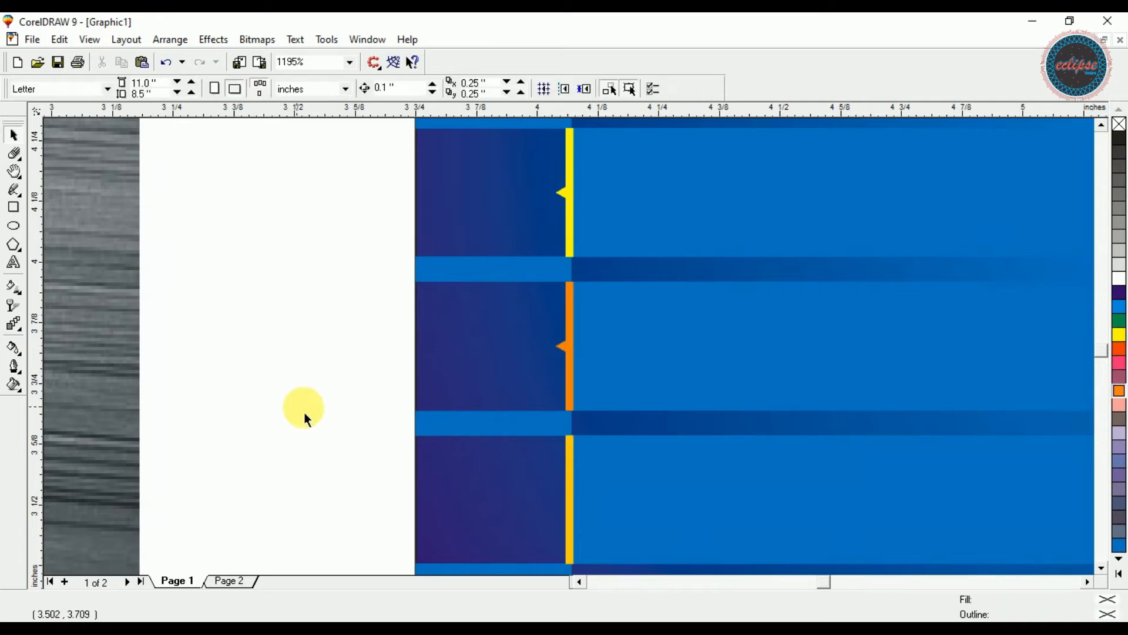
Copy the yellow triangle to the bottom bar, centre it vertically on the golden strip, and fill it Deep Yellow
key(Tab)
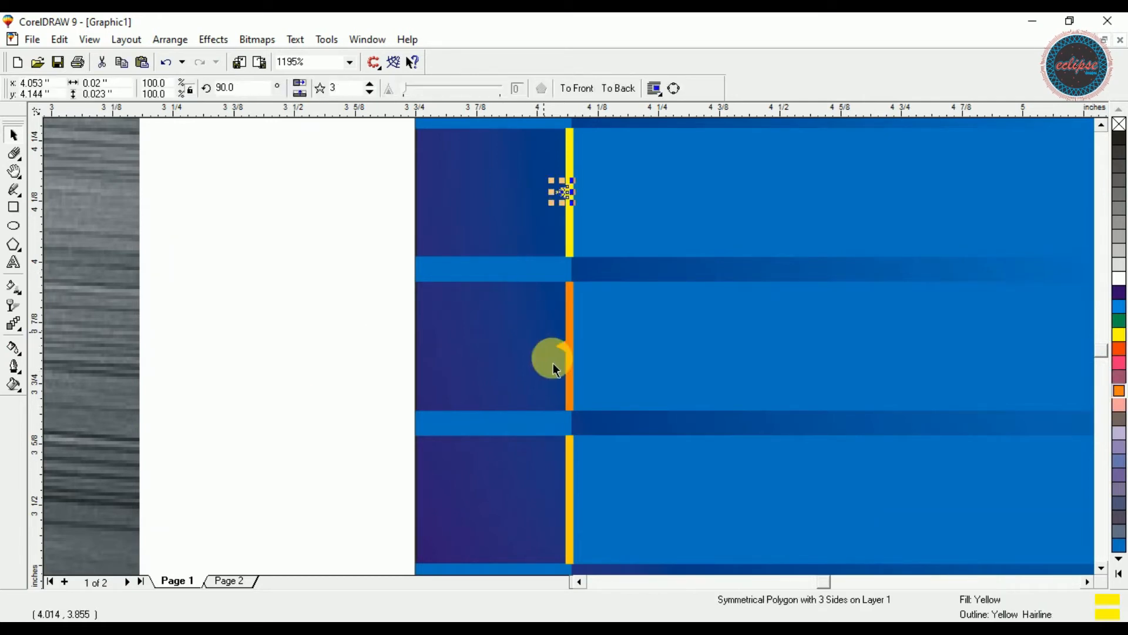
shift+click(566, 460)
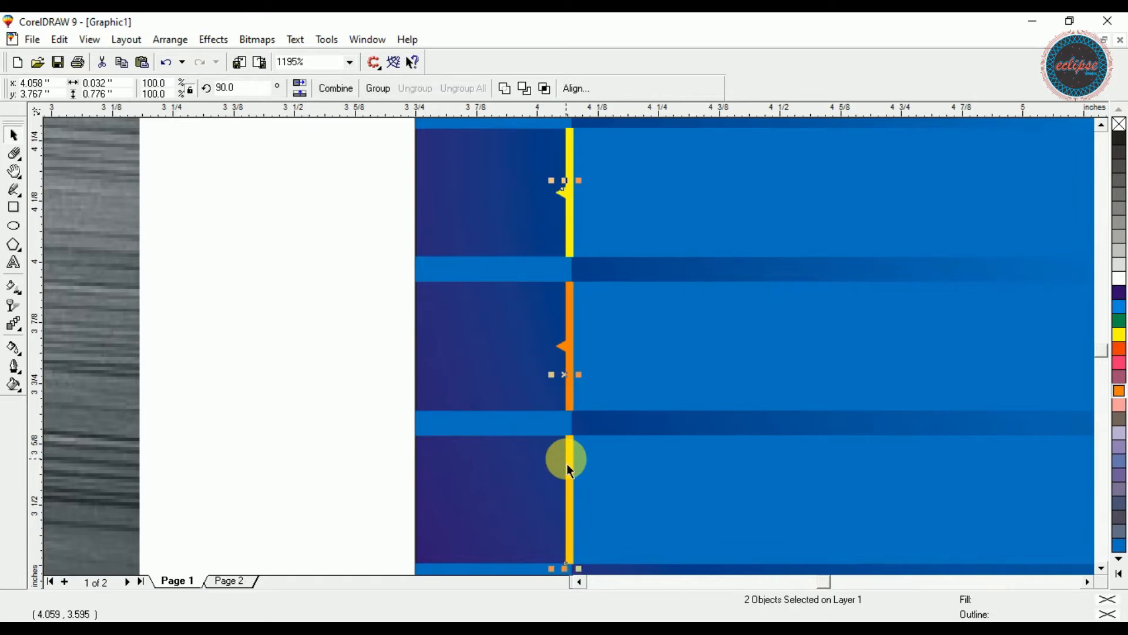
key(e)
click(322, 491)
drag(322, 491, 587, 524)
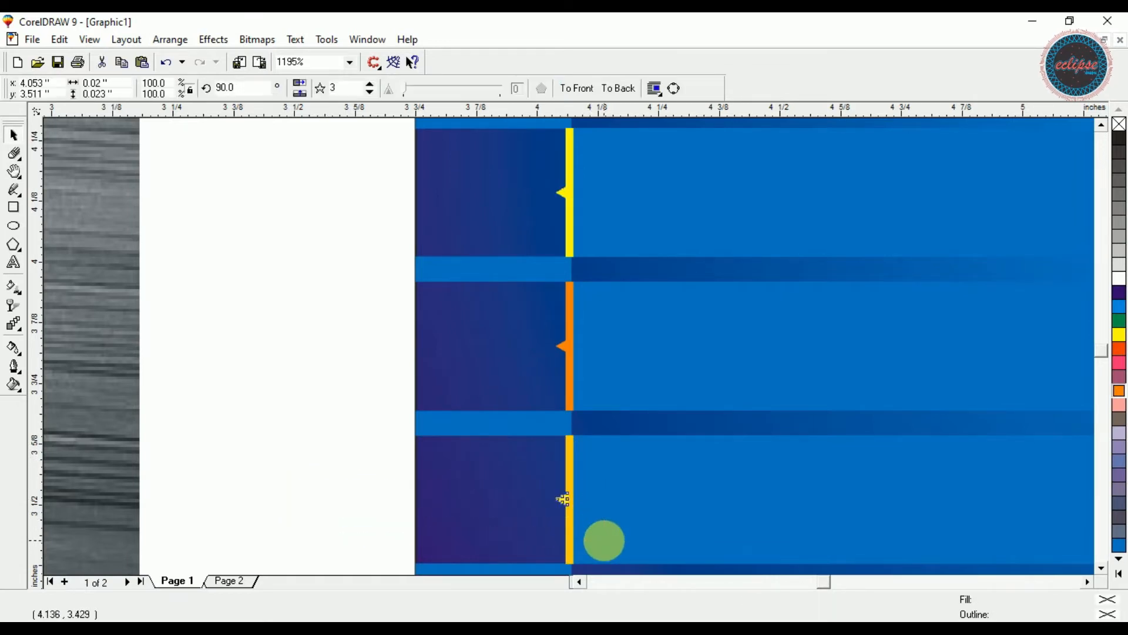
click(1120, 574)
click(1098, 551)
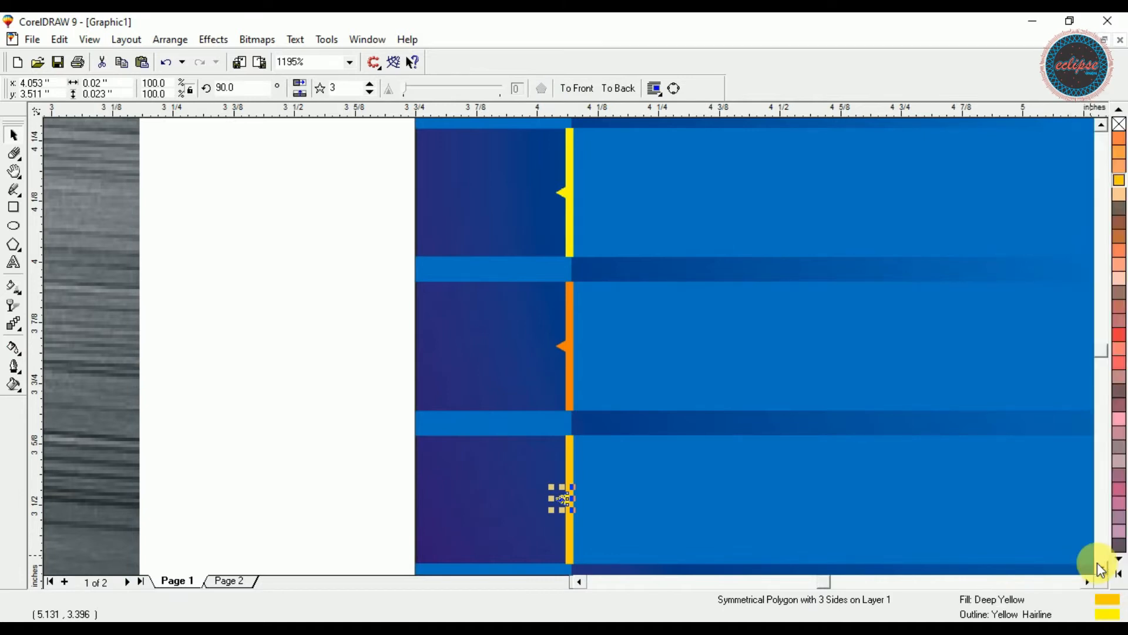
click(323, 359)
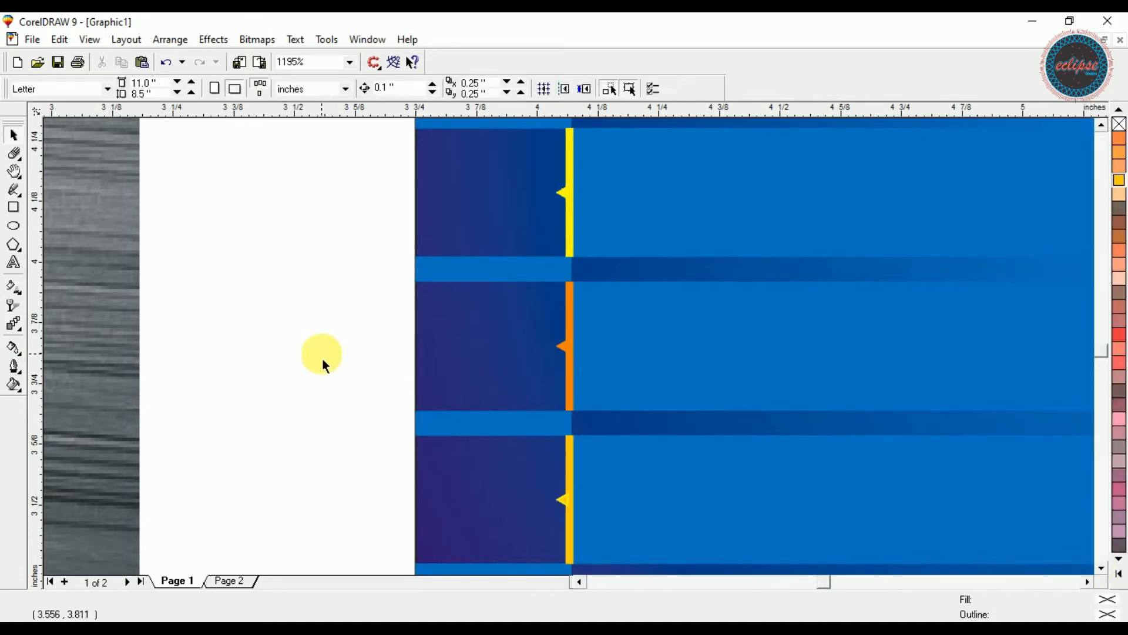
Change the outline of the bottom bar's triangle to the same golden yellow as its fill
click(1121, 576)
right_click(1105, 563)
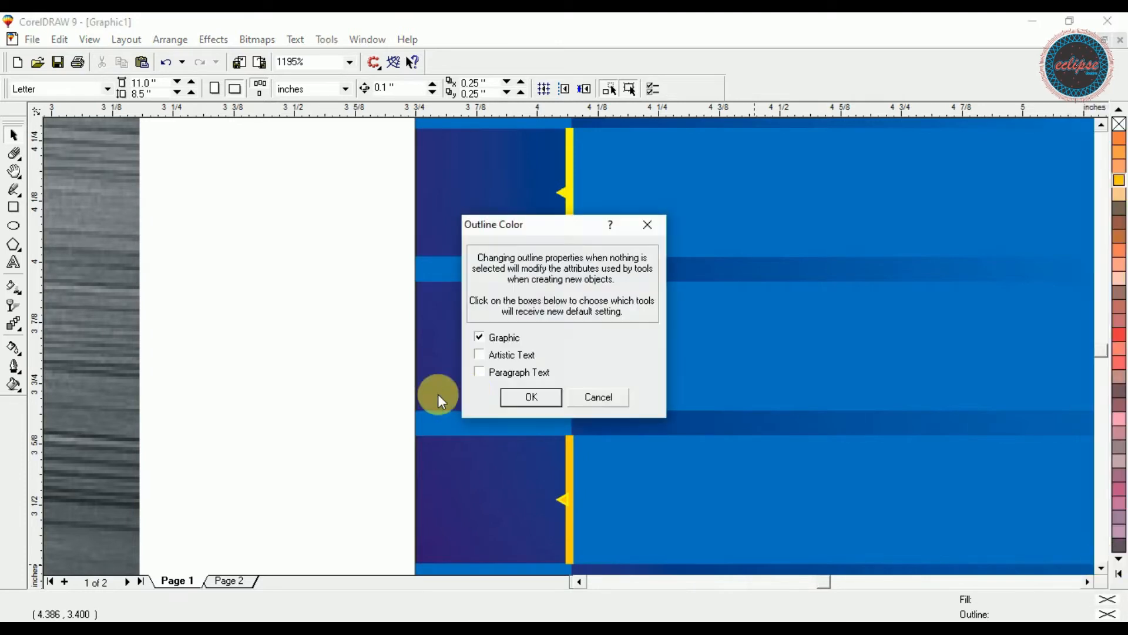
click(558, 390)
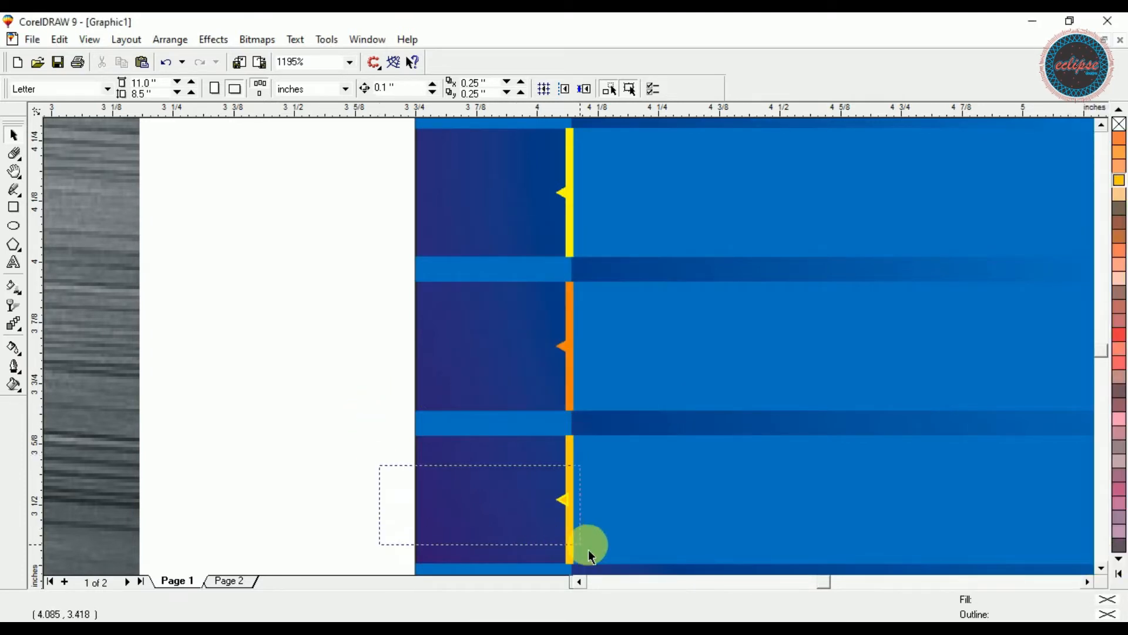
drag(591, 556, 590, 556)
click(1121, 574)
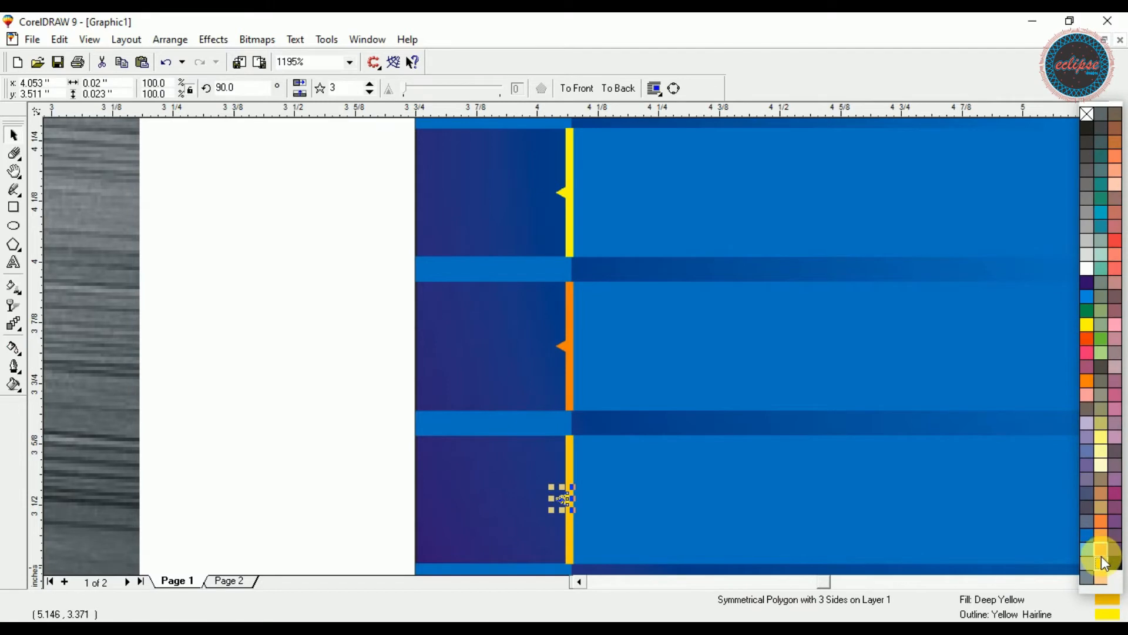
right_click(1103, 558)
click(407, 470)
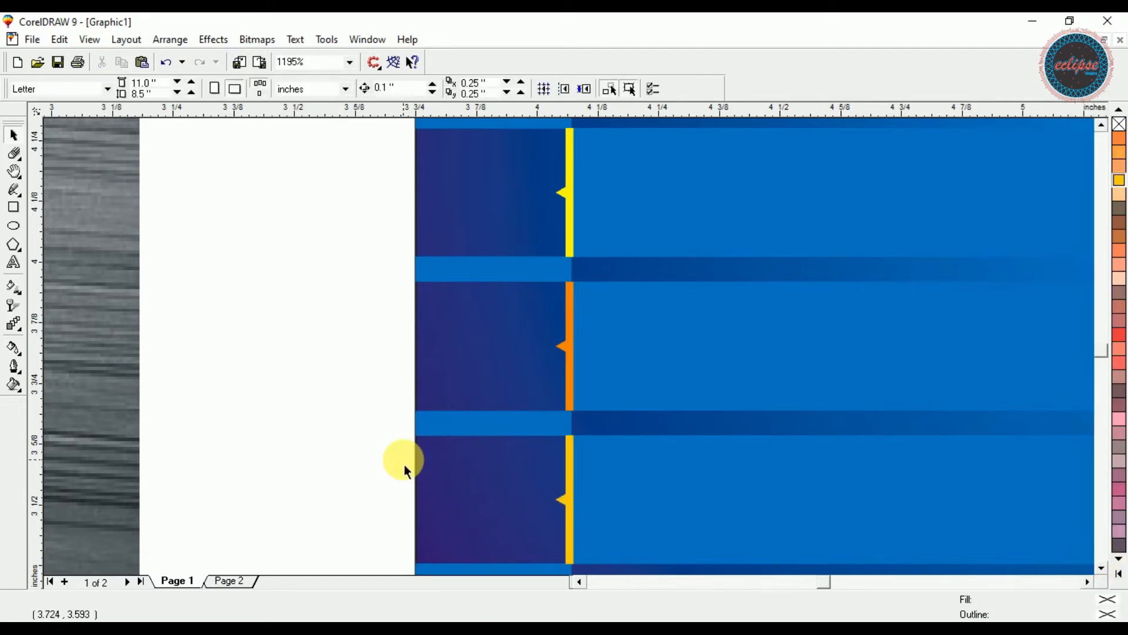
Bring the telephone, globe and location-pin icon images onto the page and delete the reference photo
key(F5)
key(space)
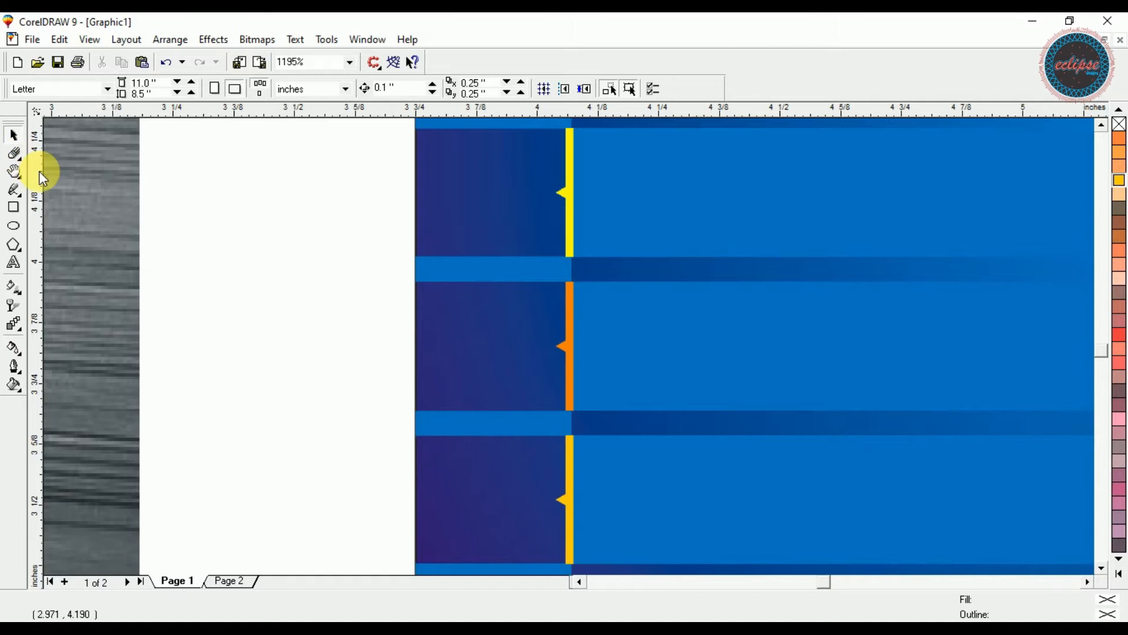
key(F3)
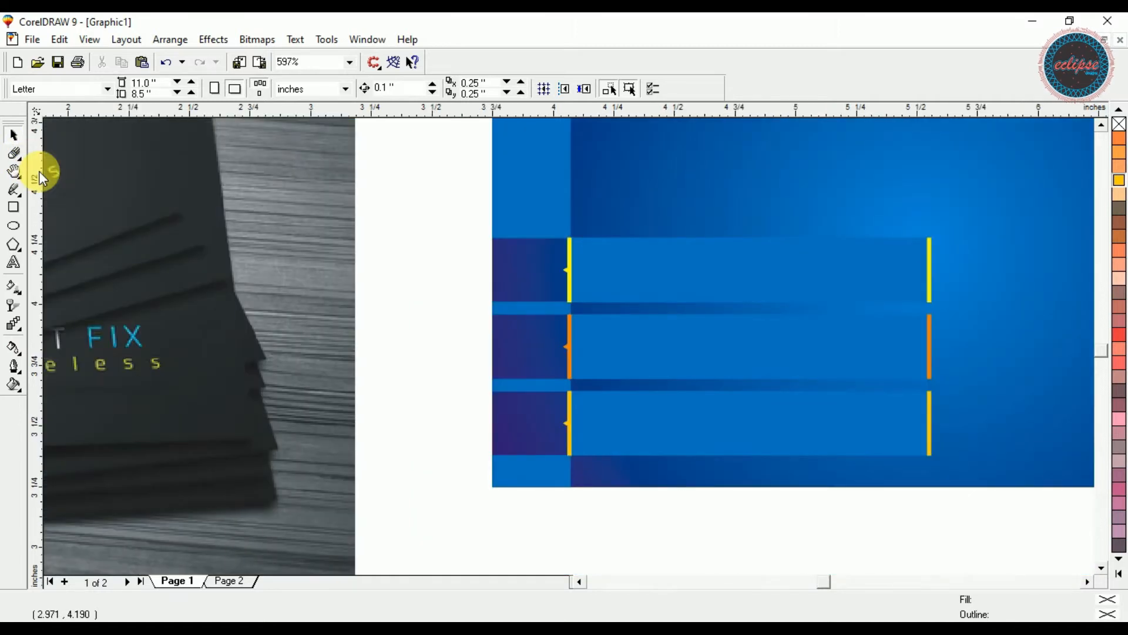
key(F4)
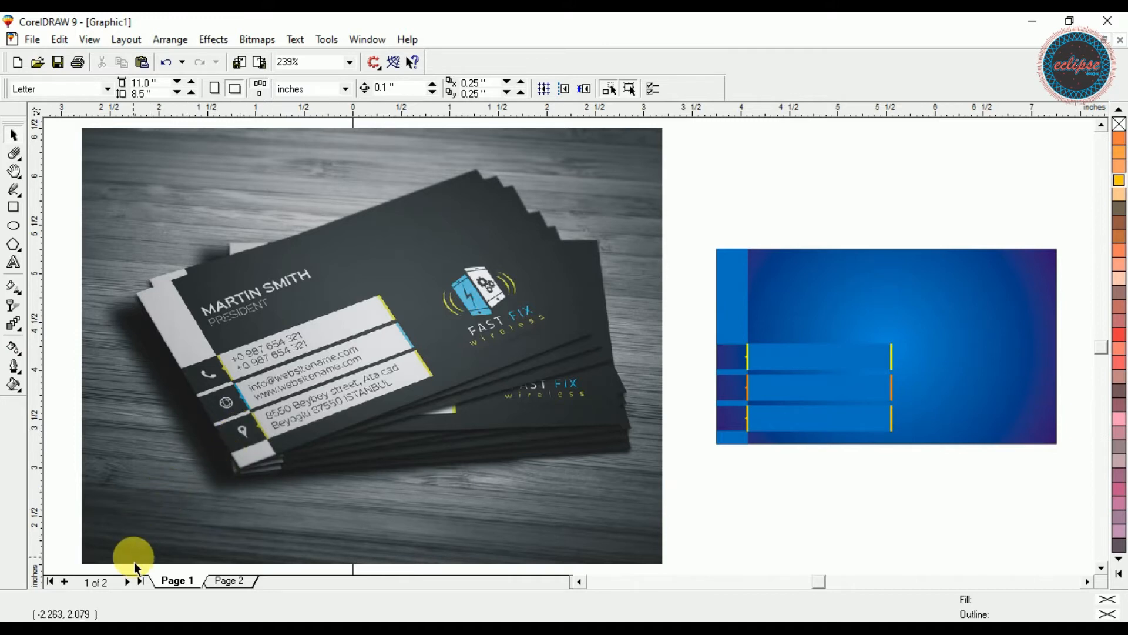
click(111, 627)
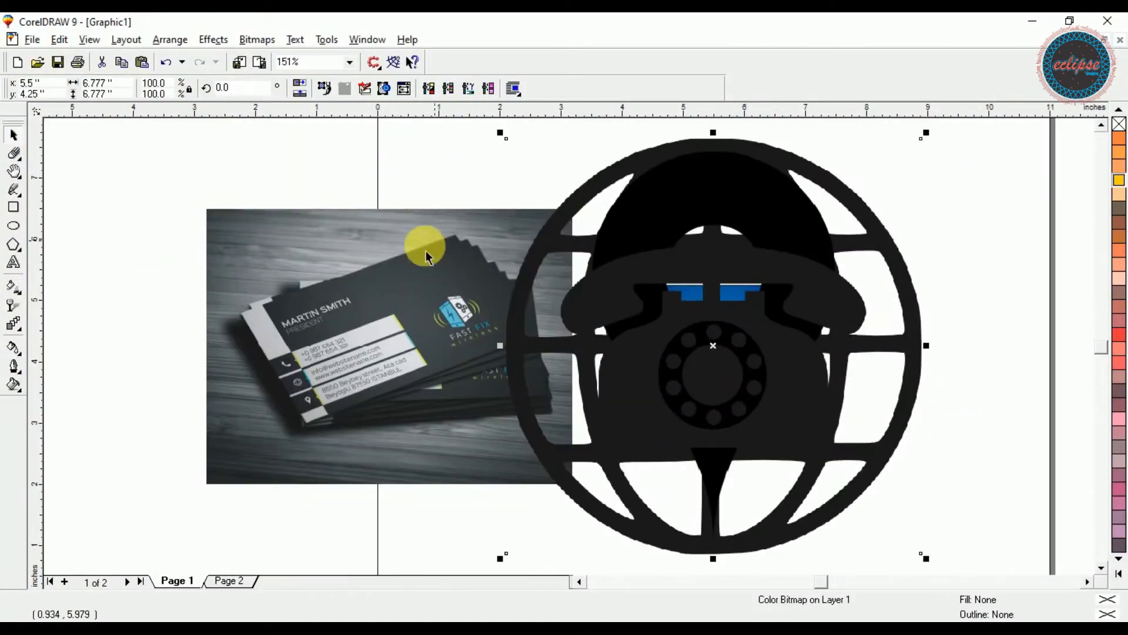
click(415, 269)
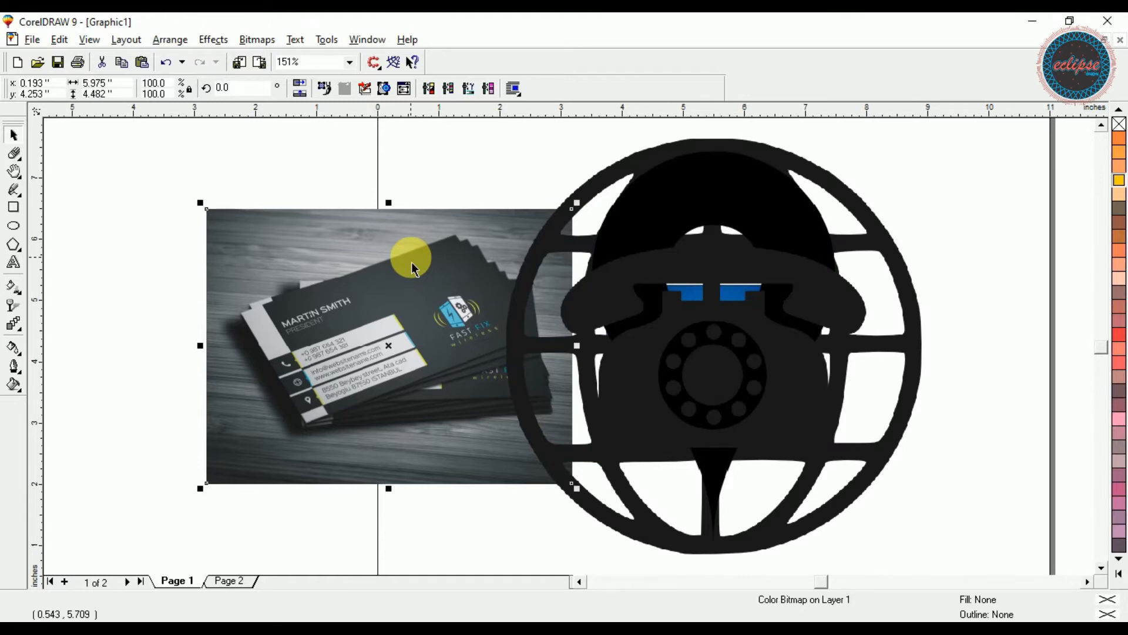
key(Delete)
Move the telephone and location-pin icons beside the page, scaling them to about 1.68 by 1.1 and 0.85 by 1.44 inches
drag(565, 270, 83, 273)
drag(386, 437, 194, 355)
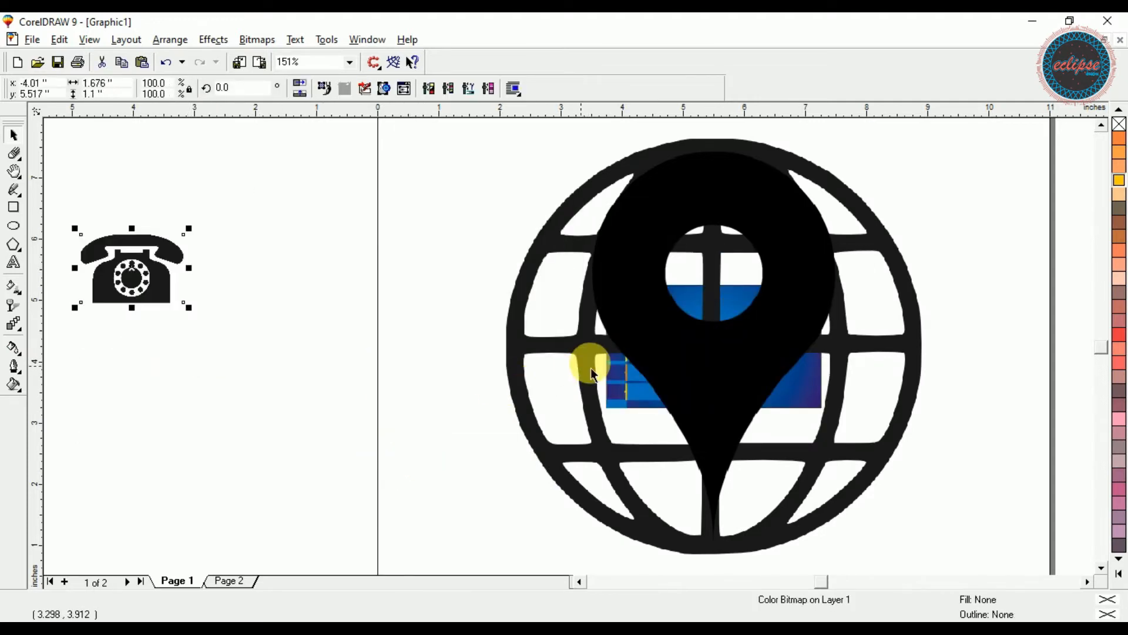
drag(620, 351, 267, 337)
drag(478, 127, 338, 478)
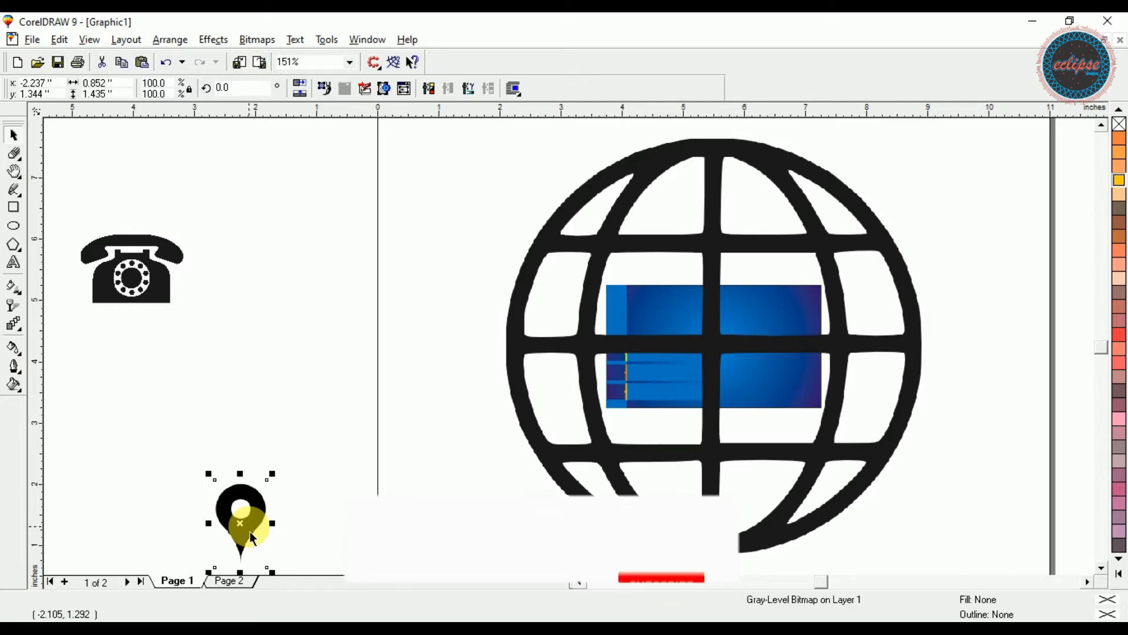
Scale the globe to about 0.295 inches square, the location pin to 0.184 by 0.31 inches, and the telephone to 0.362 by 0.237 inches
click(607, 455)
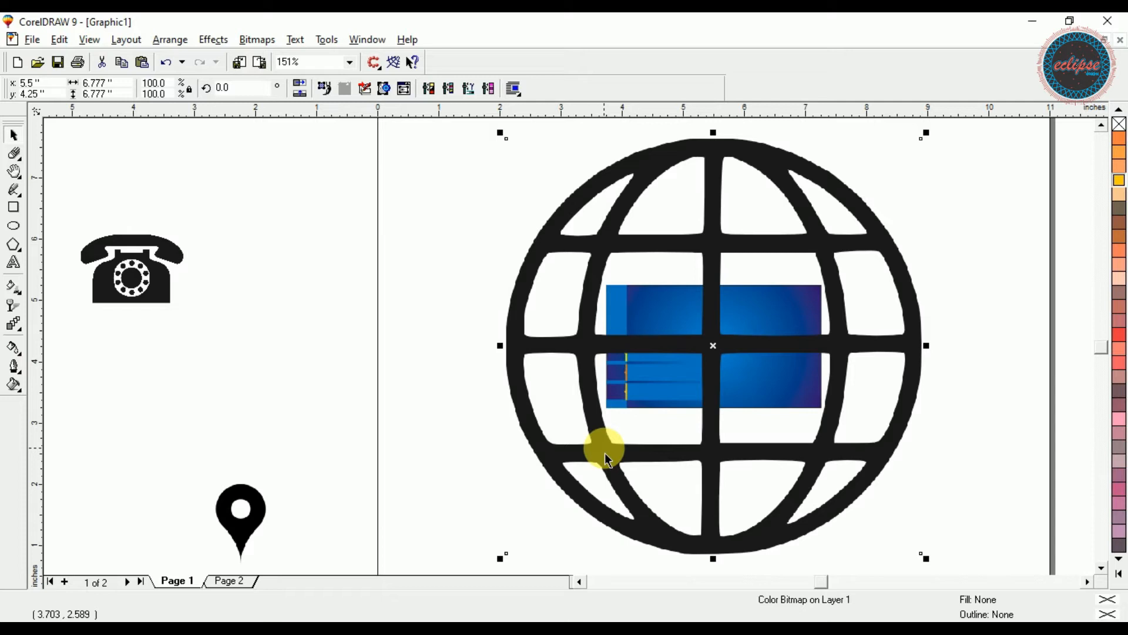
drag(605, 454, 527, 535)
click(245, 540)
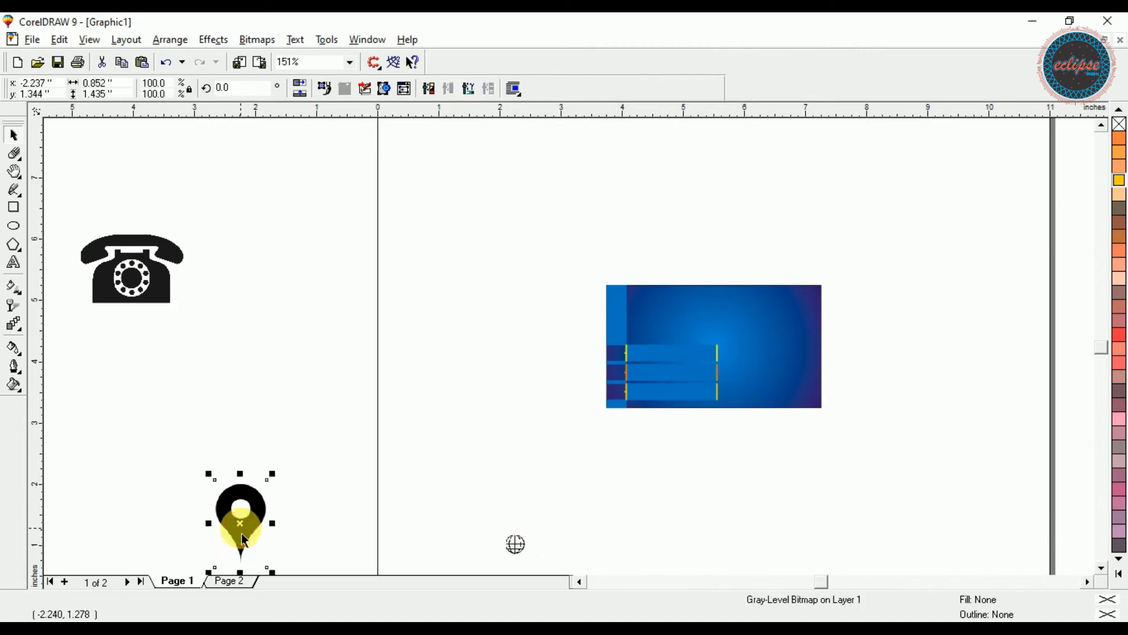
key(ctrl+r)
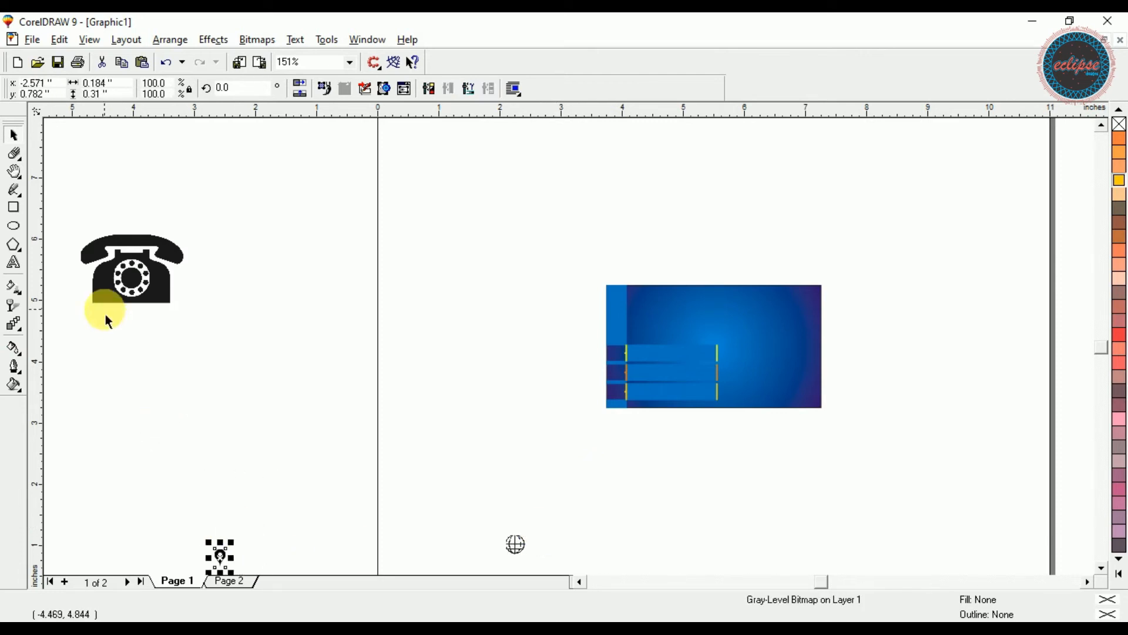
click(126, 298)
key(ctrl+r)
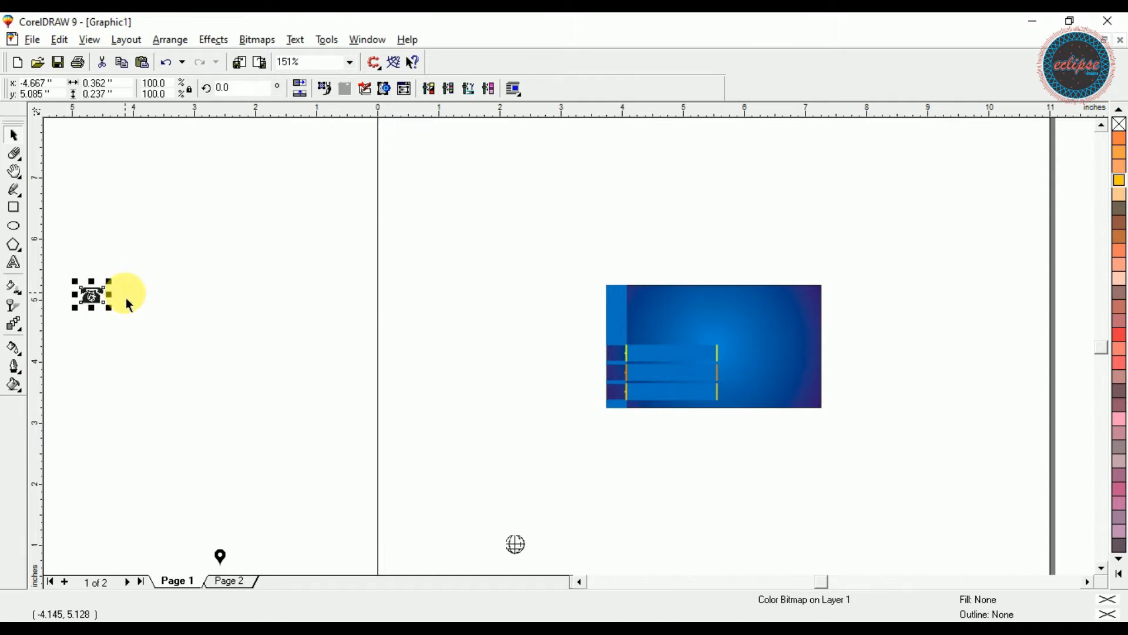
Place the telephone, globe and location-pin icons on the card beside the top, middle and bottom contact bars respectively
drag(657, 354, 632, 367)
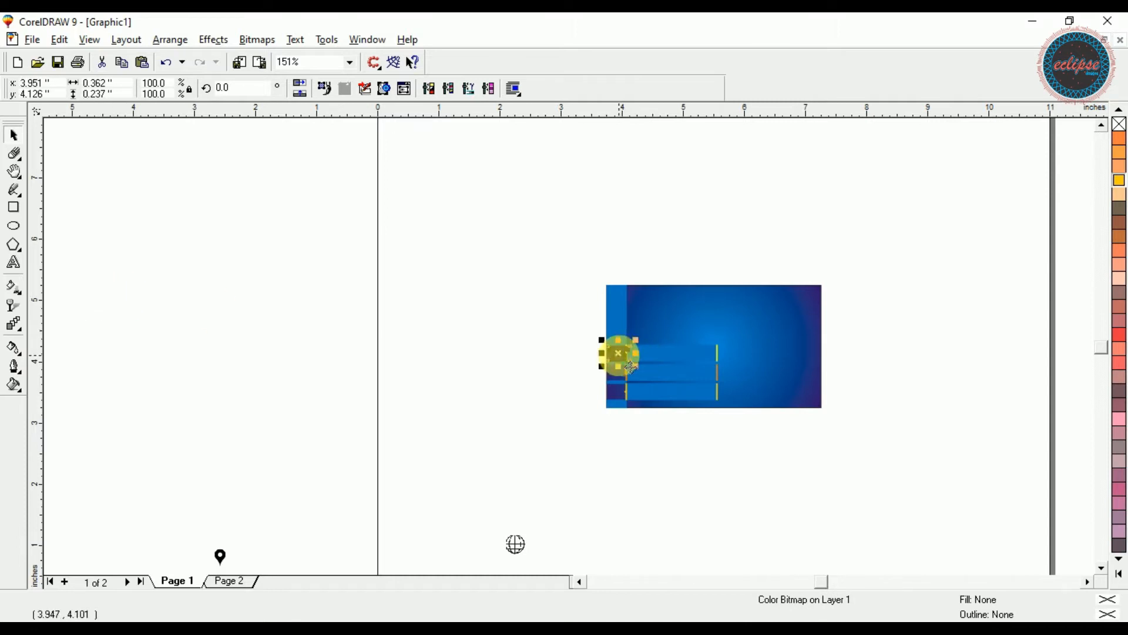
click(525, 549)
drag(525, 548, 629, 382)
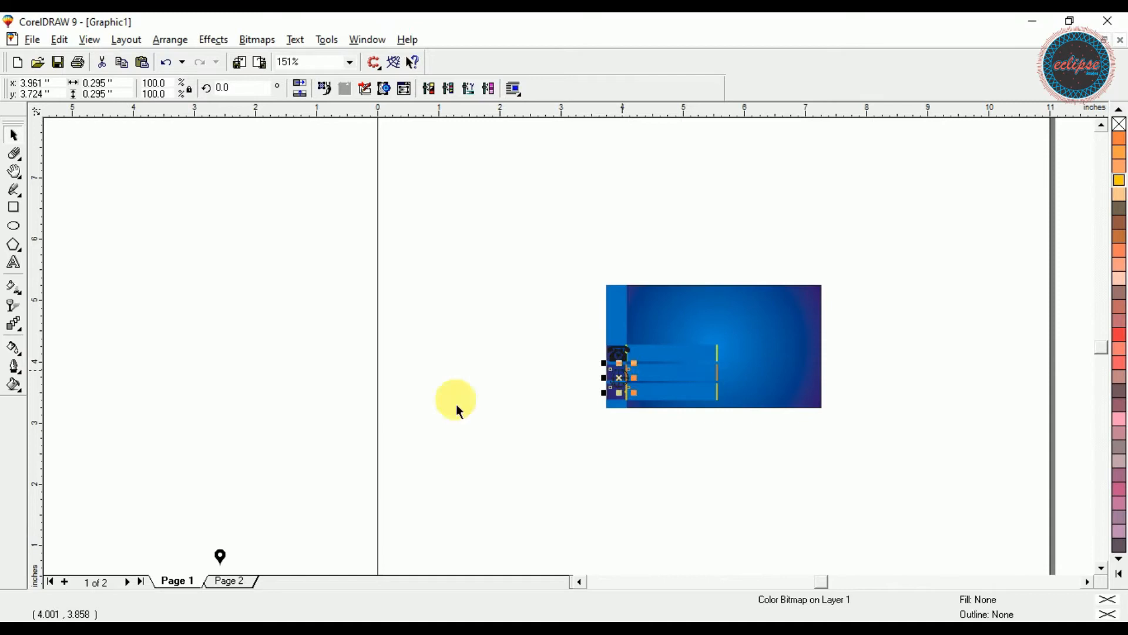
click(511, 493)
drag(512, 493, 619, 408)
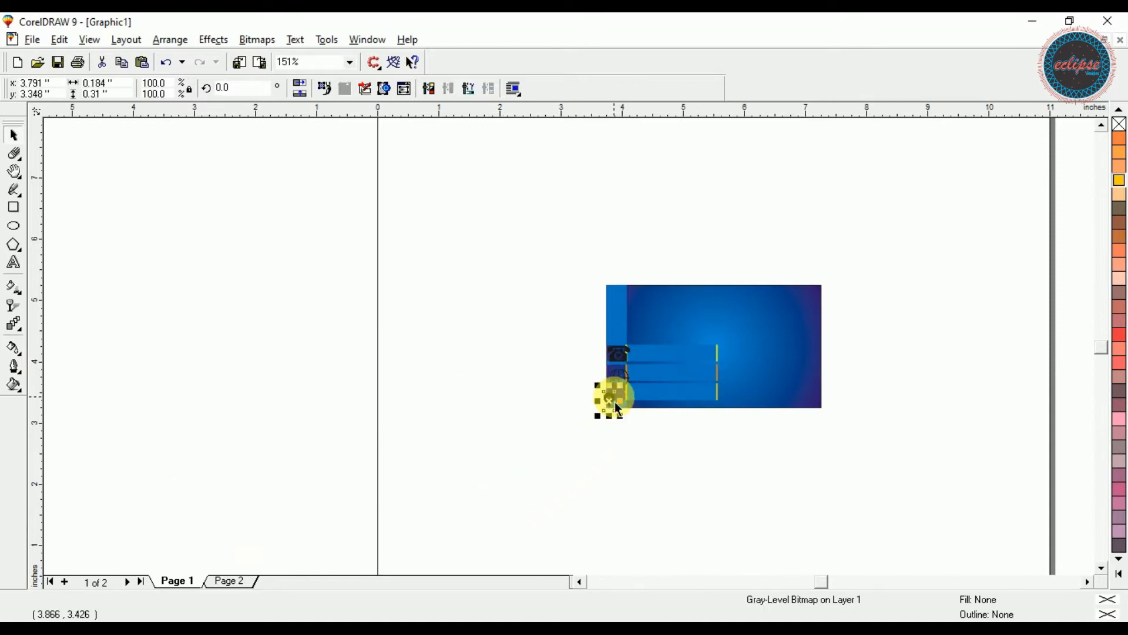
Scale the telephone icon to about 0.237 by 0.155 inches and centre it on the top contact bar and the vertical strip
key(F4)
click(249, 382)
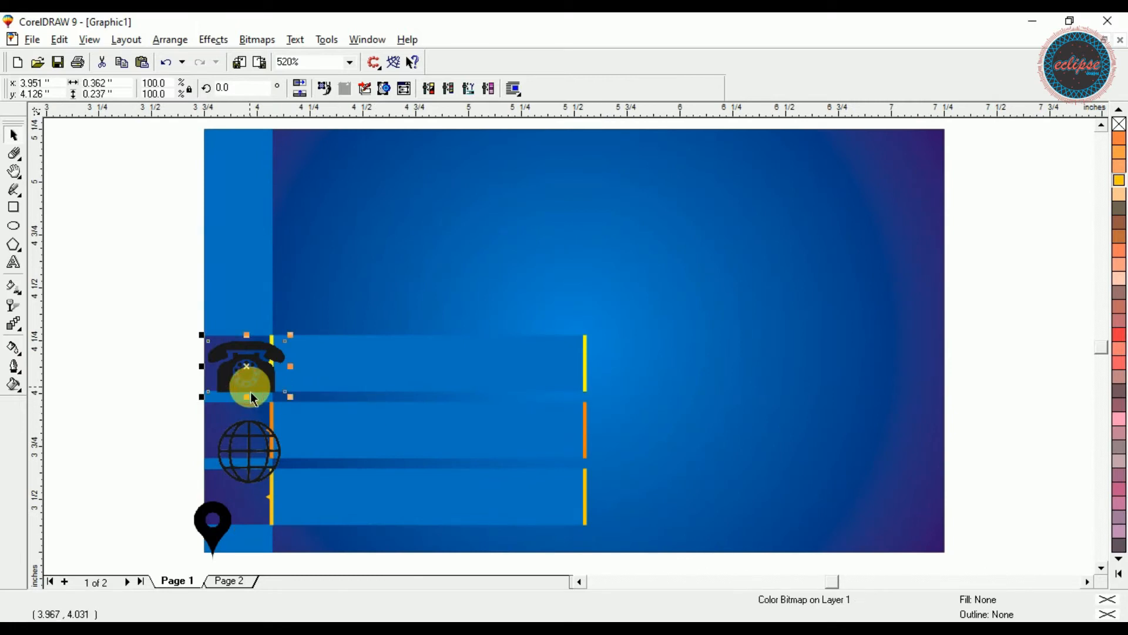
drag(302, 410, 272, 404)
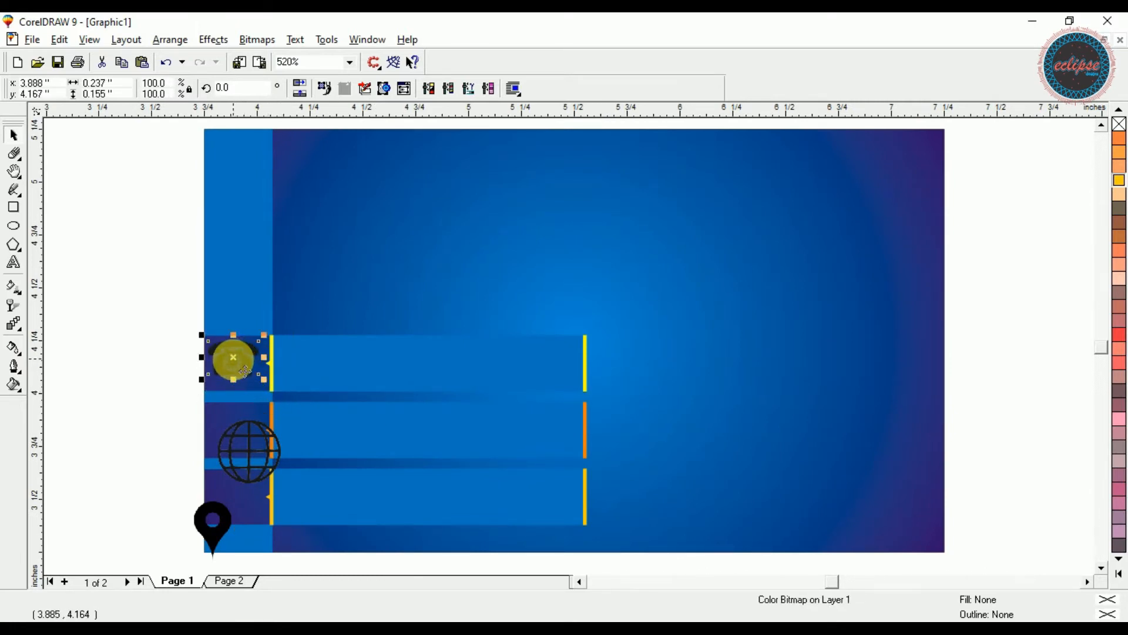
shift+click(297, 360)
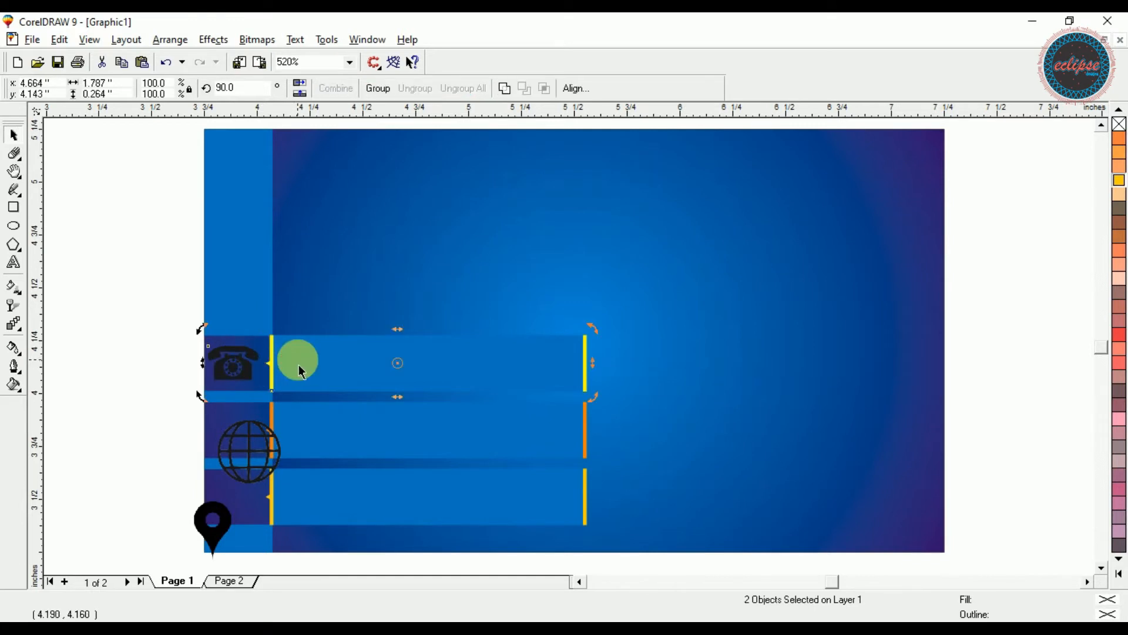
click(96, 324)
click(227, 371)
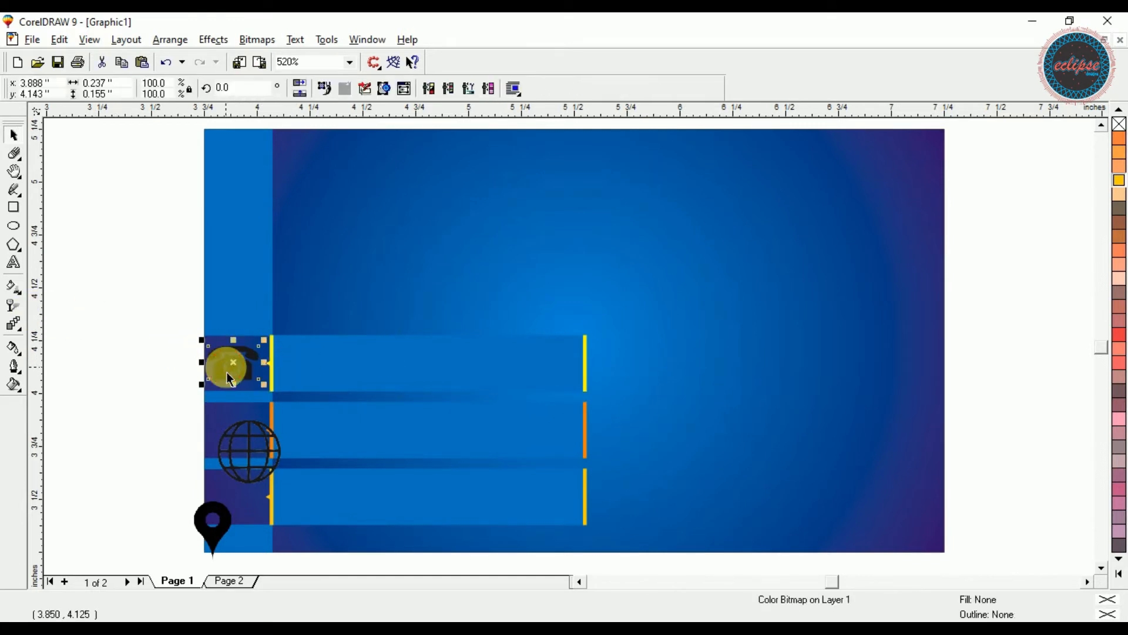
shift+click(231, 323)
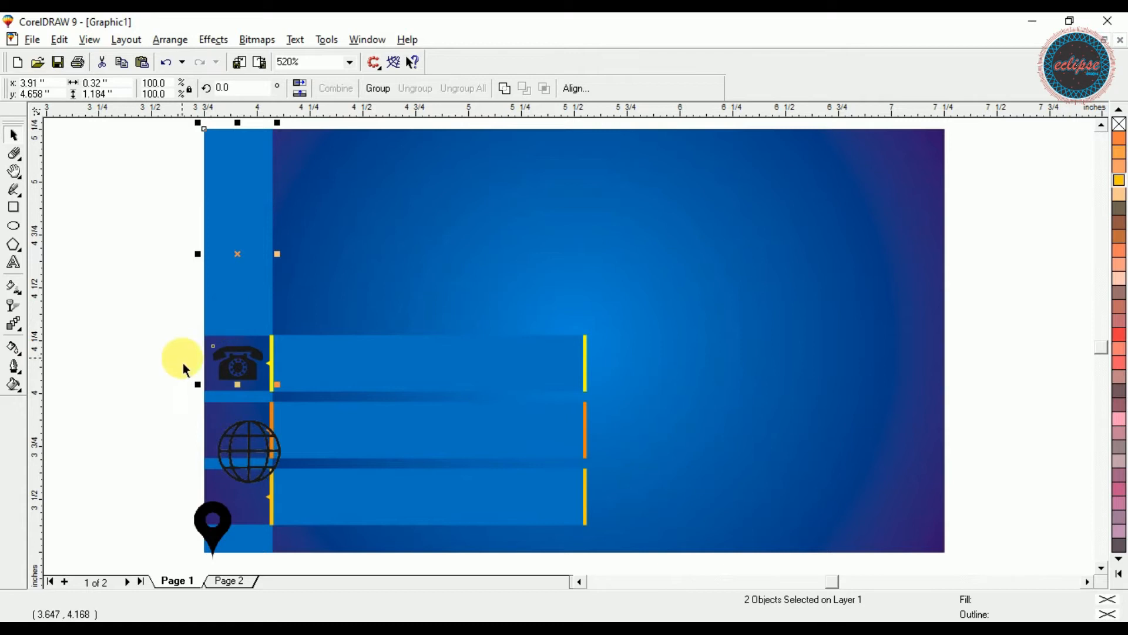
Scale the globe icon to about 0.193 inches square and centre it on the middle contact bar and the vertical strip
click(273, 464)
drag(287, 494, 268, 470)
shift+click(313, 431)
key(e)
click(189, 404)
click(236, 428)
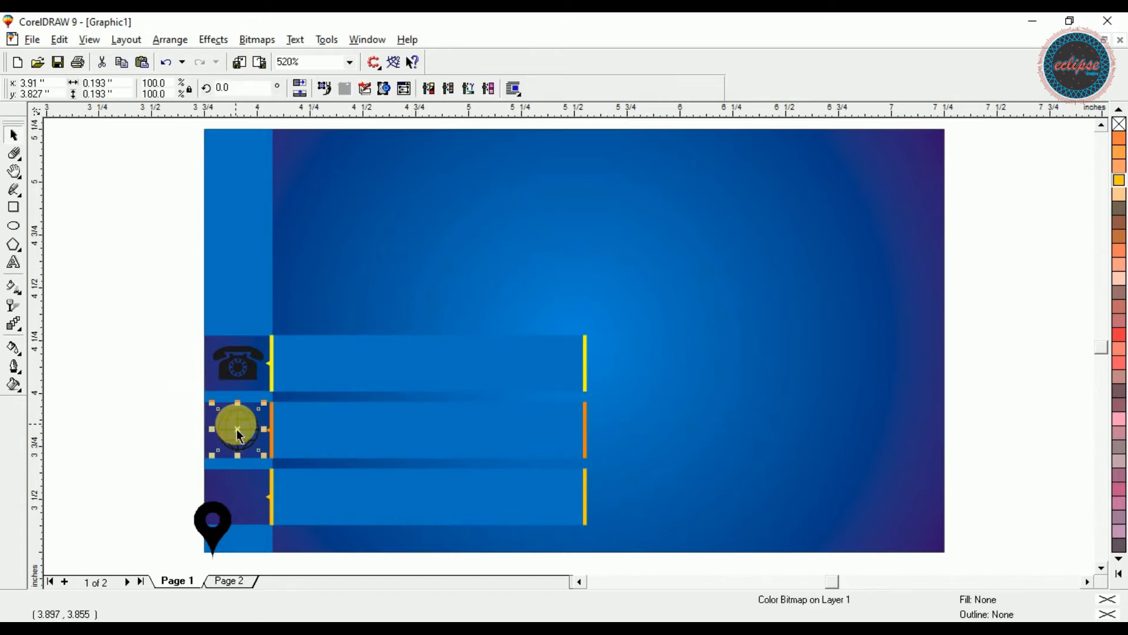
shift+click(247, 318)
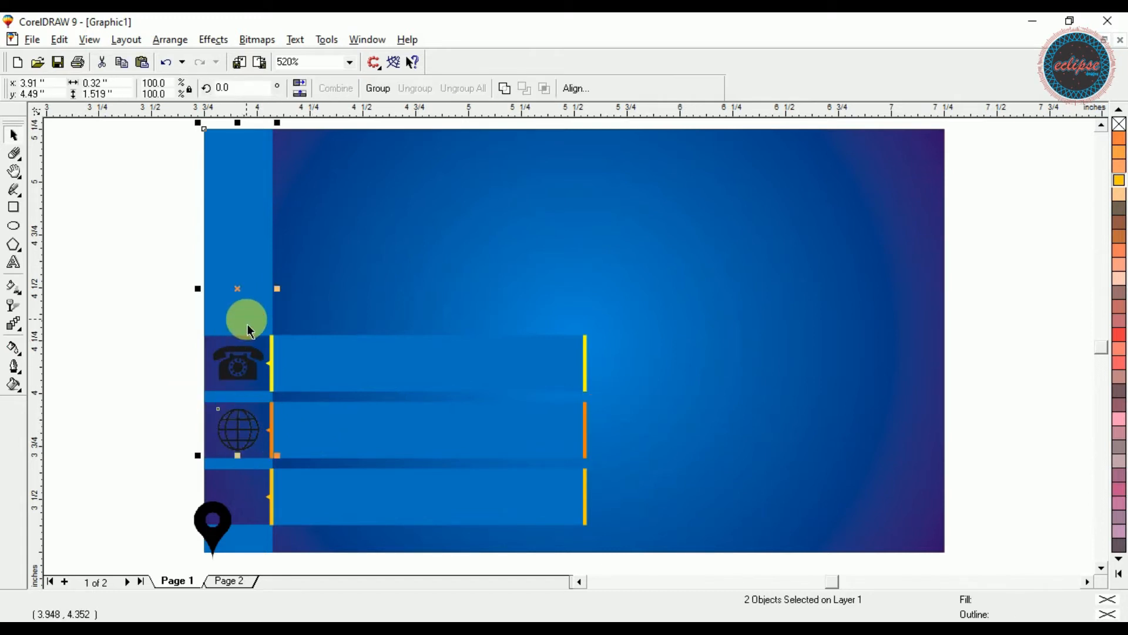
click(131, 406)
Align the location-pin icon with the bottom contact bar and centre it across the vertical strip
click(212, 523)
shift+click(298, 506)
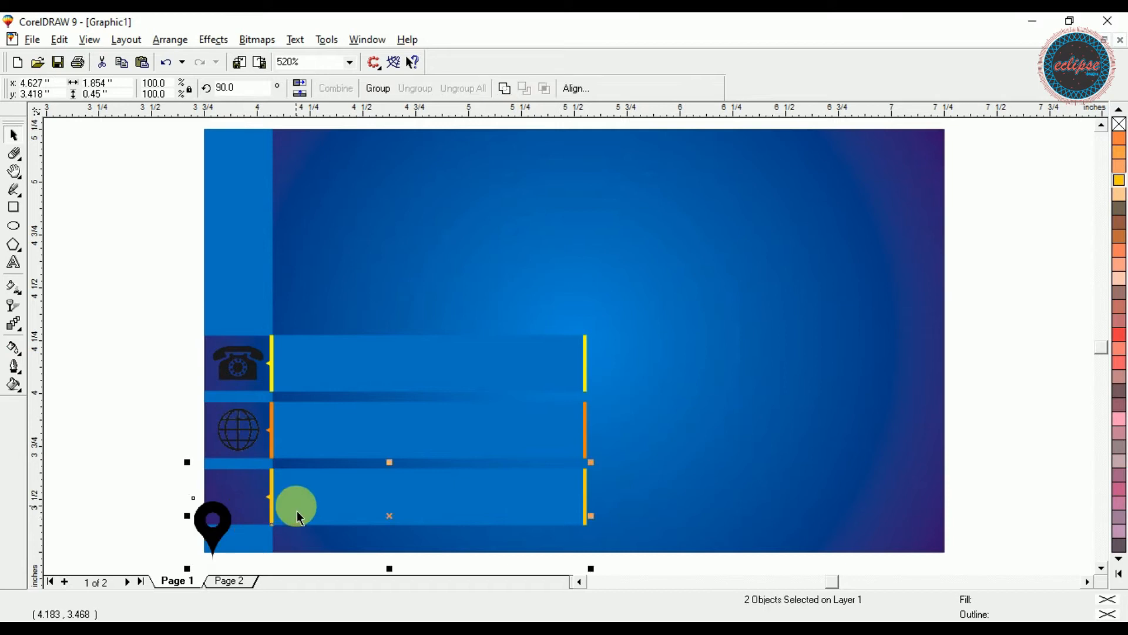
key(e)
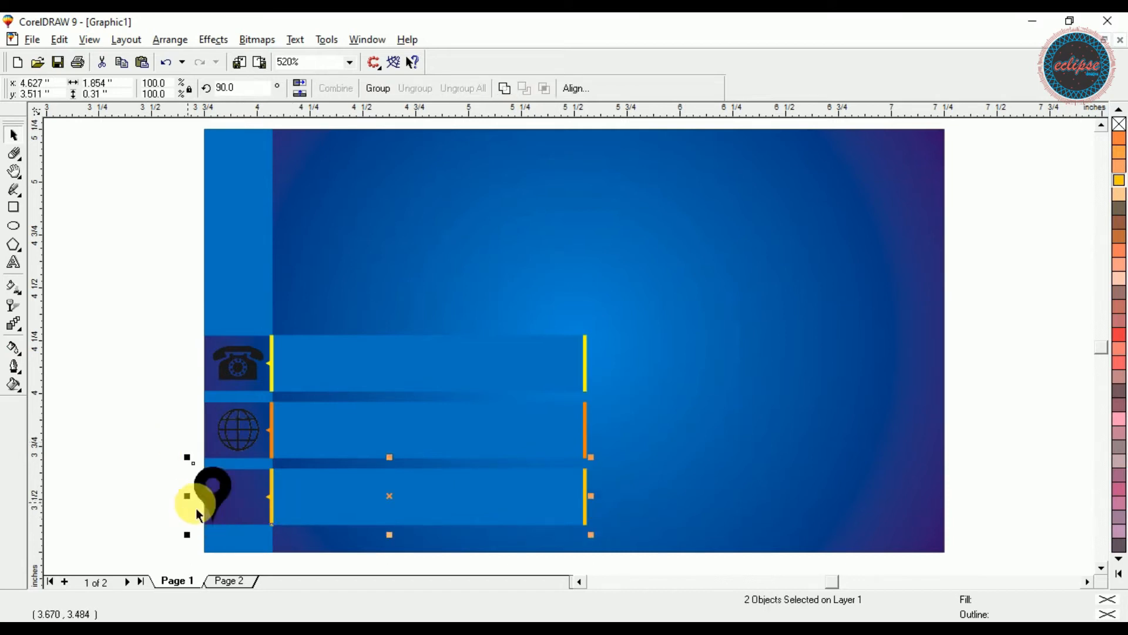
click(115, 458)
click(209, 503)
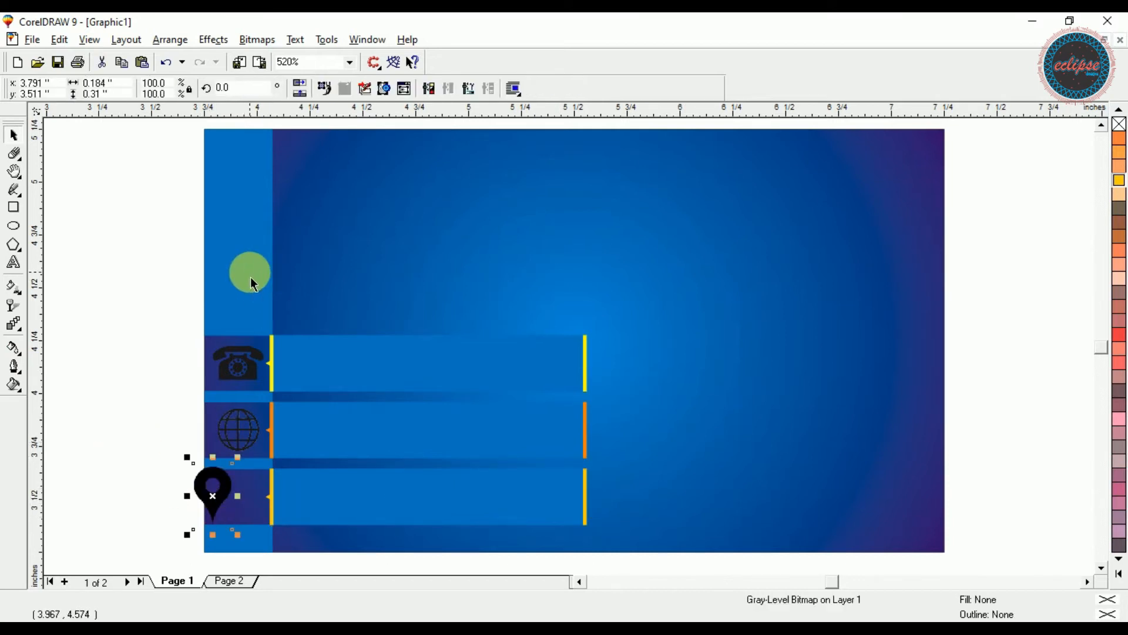
shift+click(252, 285)
key(c)
click(189, 492)
Scale the location pin to about 0.138 by 0.232 inches and recentre it on the vertical strip and the bottom contact bar
click(250, 506)
drag(271, 472, 266, 486)
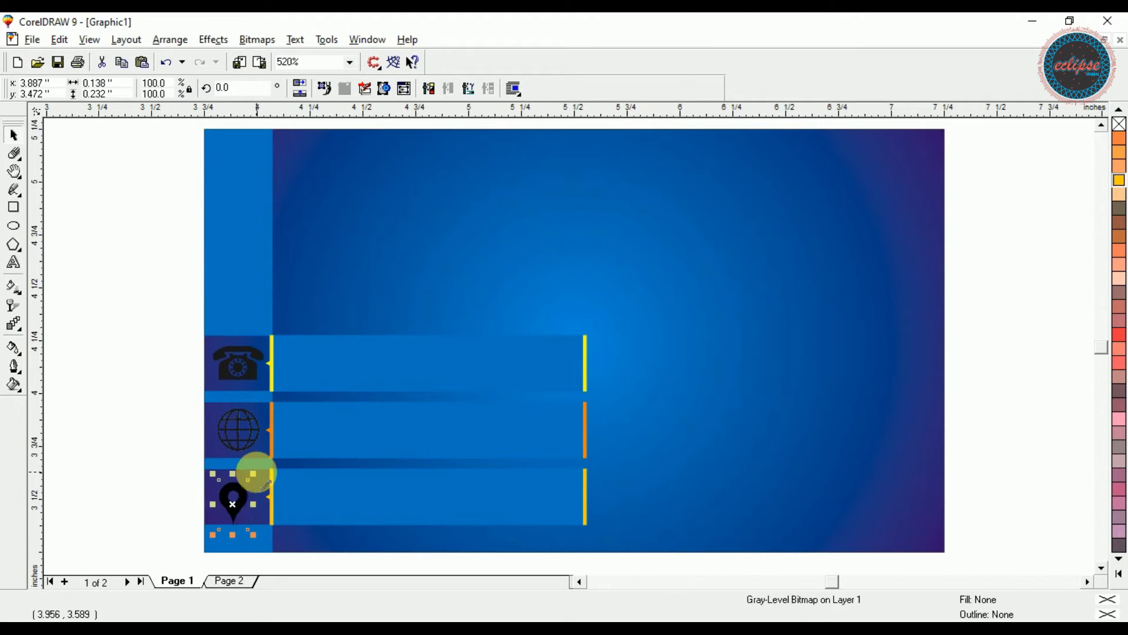
shift+click(256, 331)
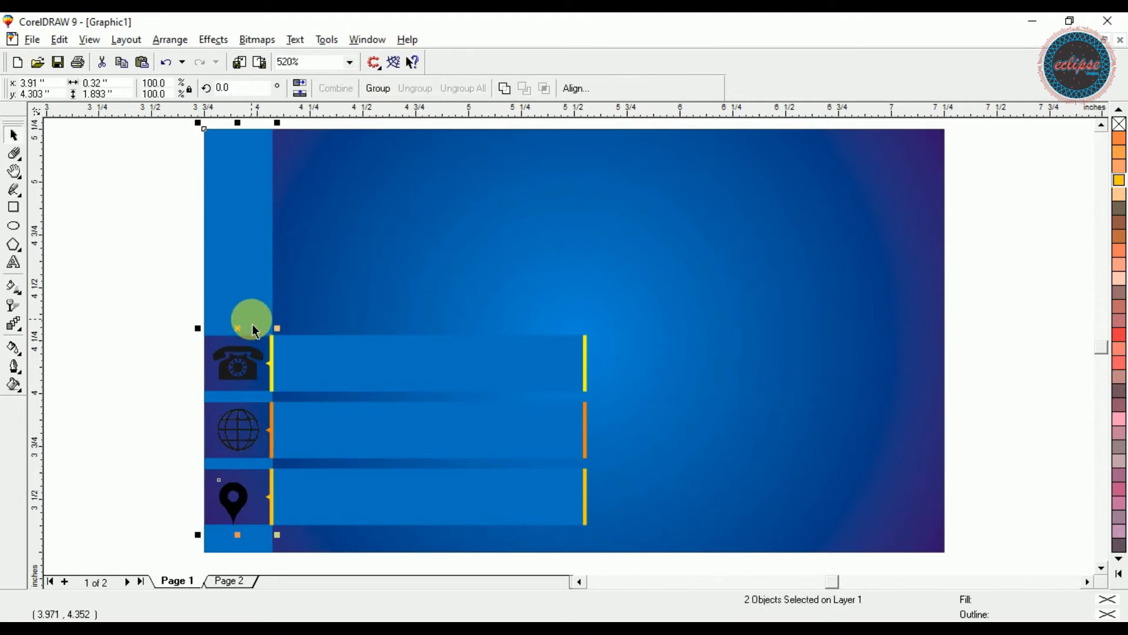
key(e)
key(ctrl+z)
click(172, 448)
click(237, 506)
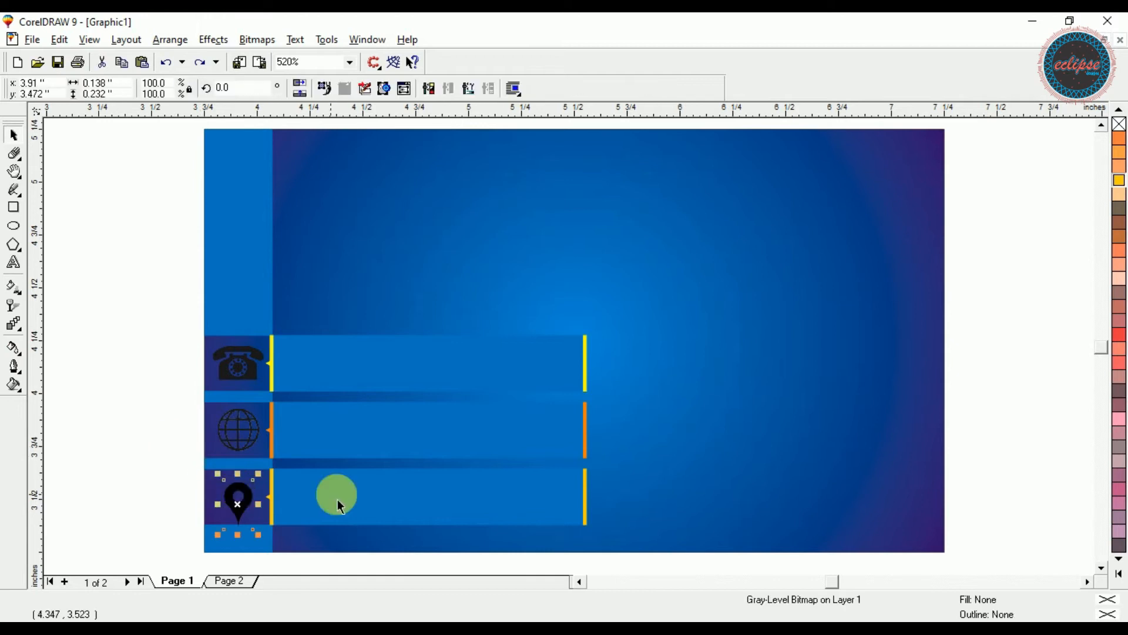
shift+click(347, 499)
key(e)
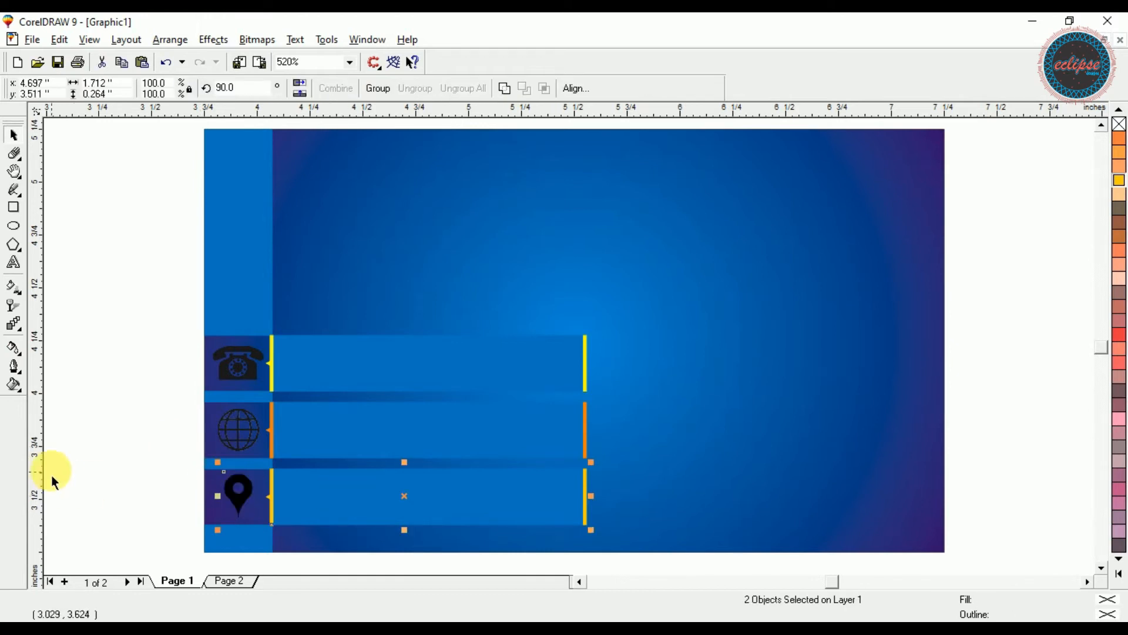
click(100, 464)
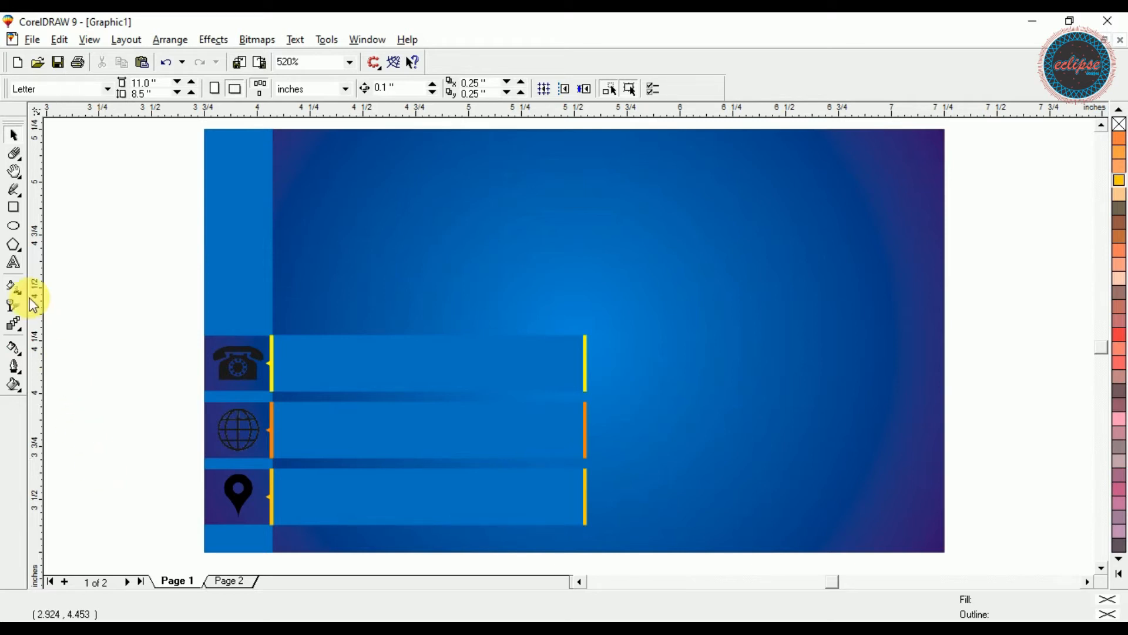
Add the business name Smith as artistic text in Bahnschrift at 16 pt near the card's upper edge, beside the vertical strip
click(14, 262)
click(341, 226)
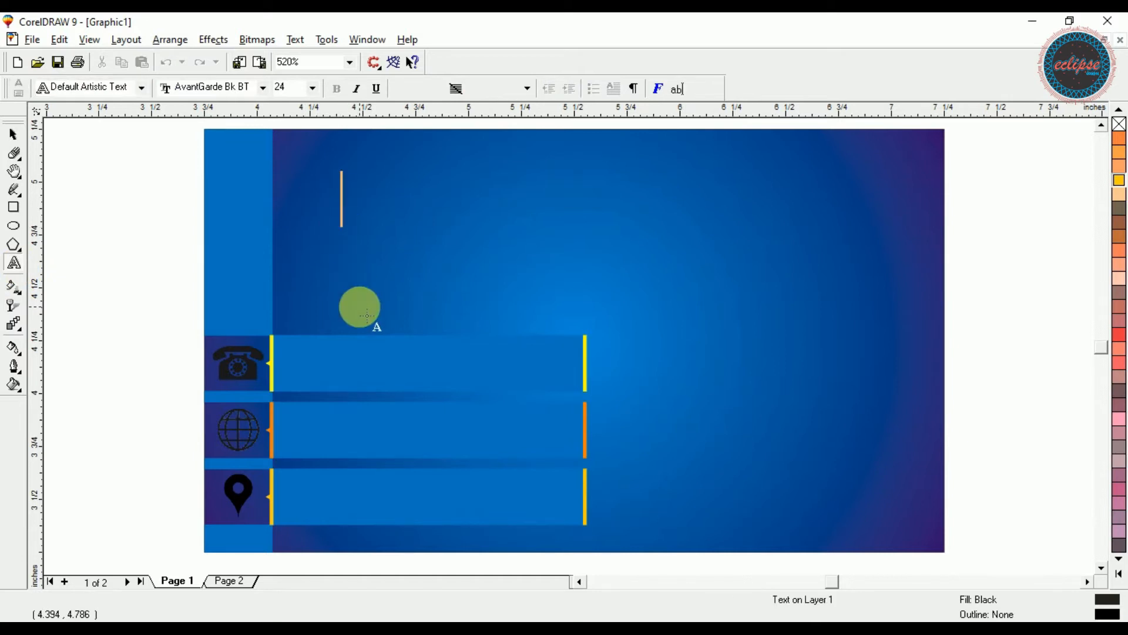
text(Smith)
key(ctrl+space)
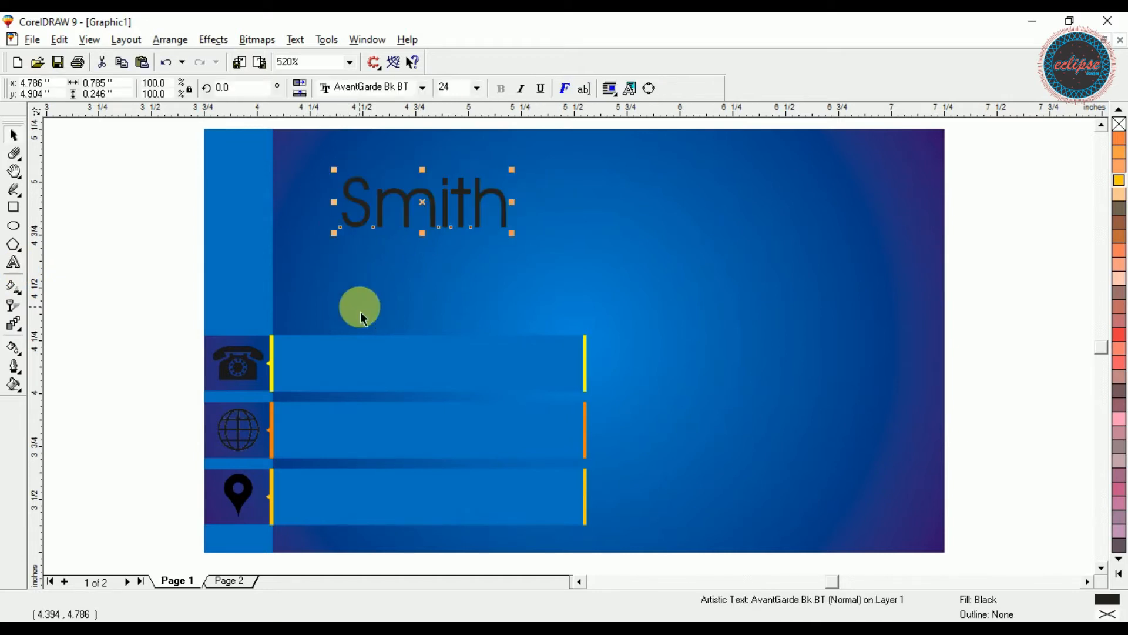
click(422, 87)
click(430, 119)
drag(430, 202, 386, 177)
drag(478, 208, 503, 220)
drag(468, 87, 414, 97)
text(16)
key(Return)
Add the artistic text "Mobile shop" in Arial at 8 pt between the business name and the contact bars
key(F8)
click(389, 287)
text(mobile shop)
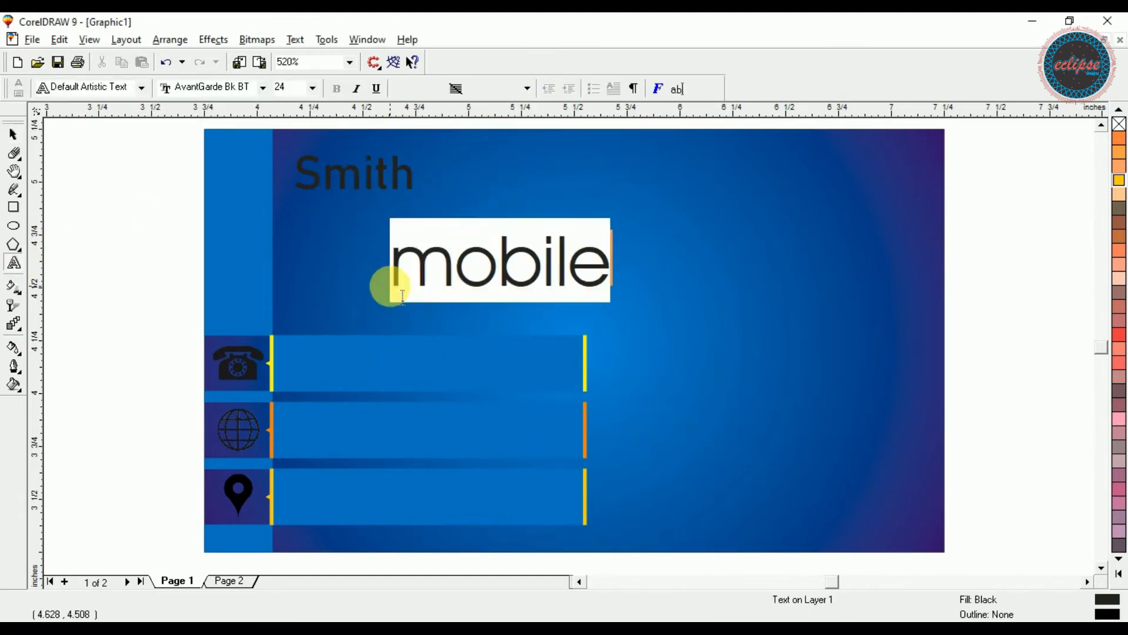
key(ctrl+space)
click(377, 90)
text(arial)
text(12)
key(Return)
drag(463, 91, 395, 89)
text(8)
key(Return)
Restyle the business name in the Astera font at 20 pt with a white fill
click(396, 158)
click(422, 88)
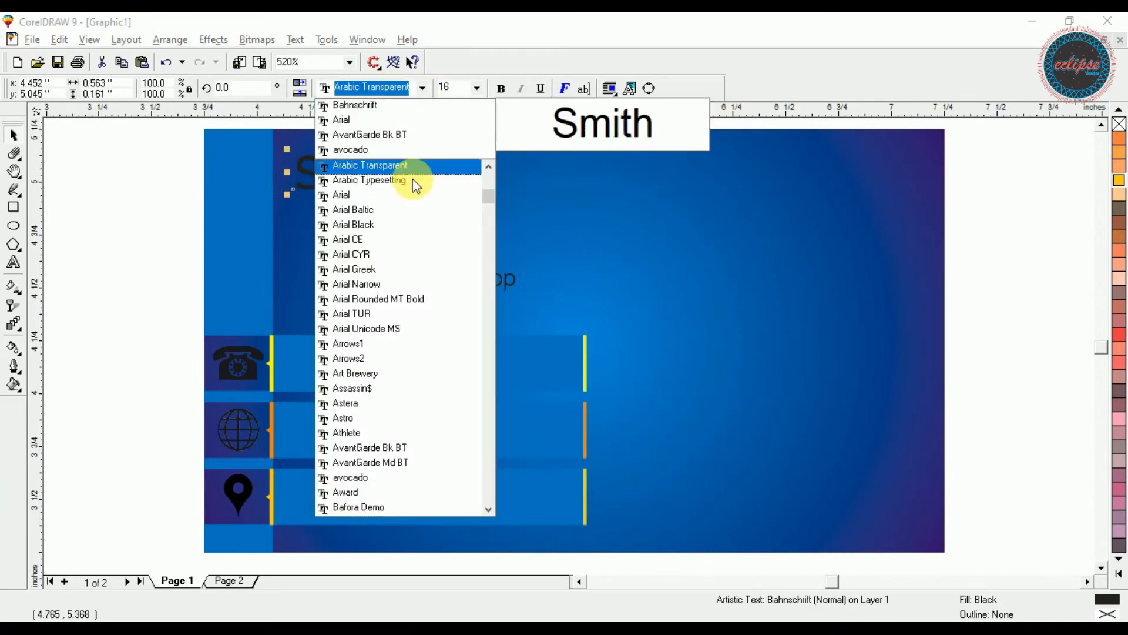
click(397, 403)
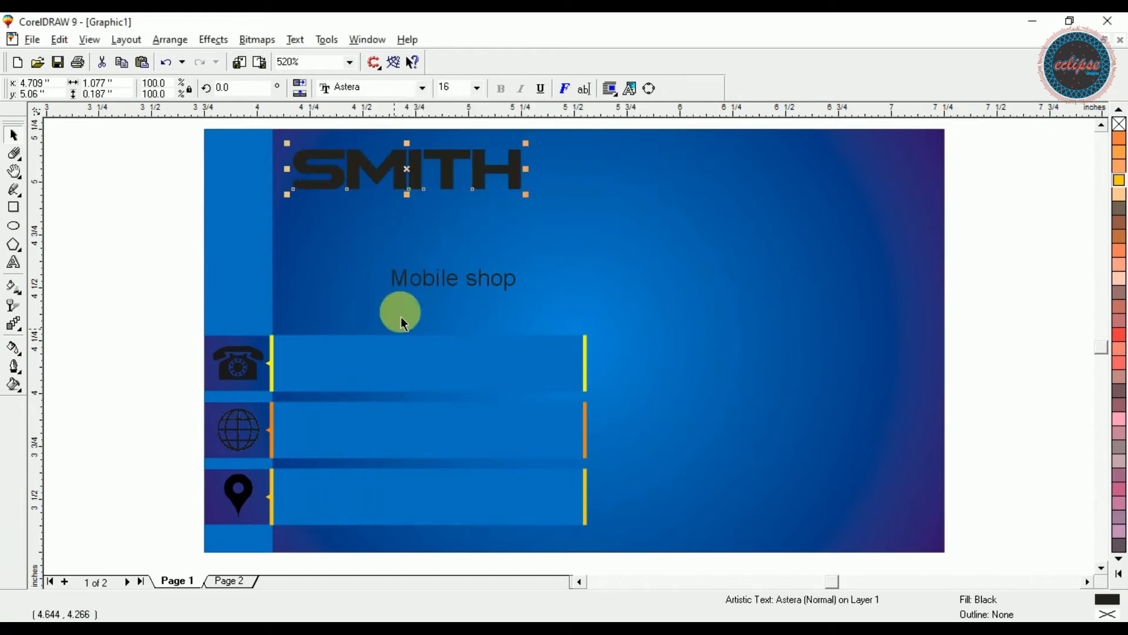
drag(525, 201, 560, 223)
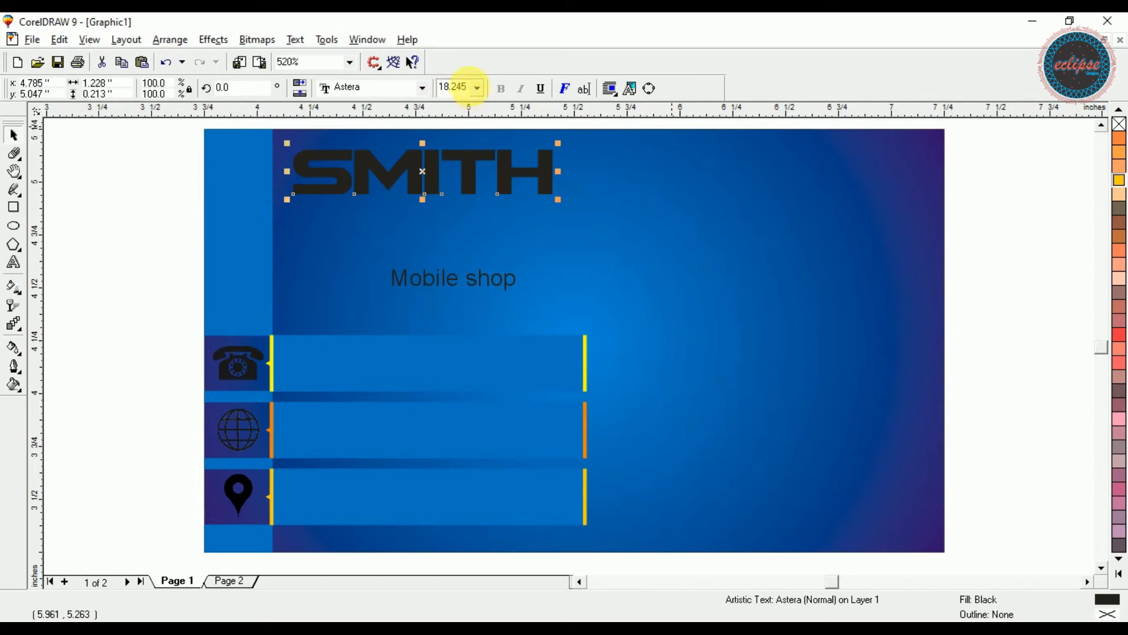
click(461, 87)
text(20)
key(Return)
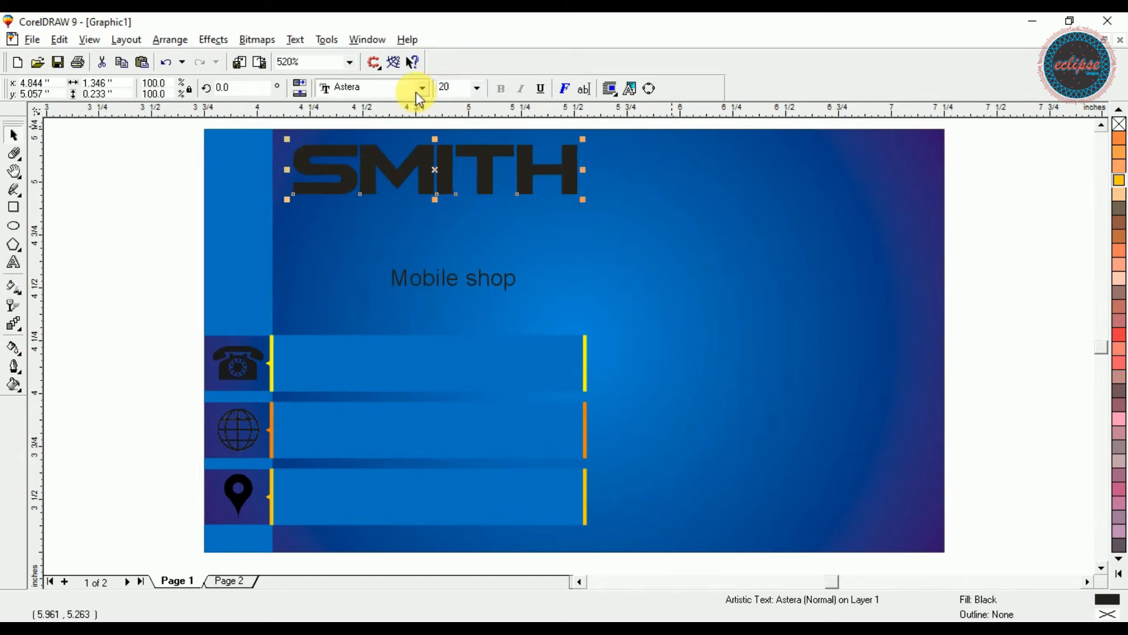
click(1118, 573)
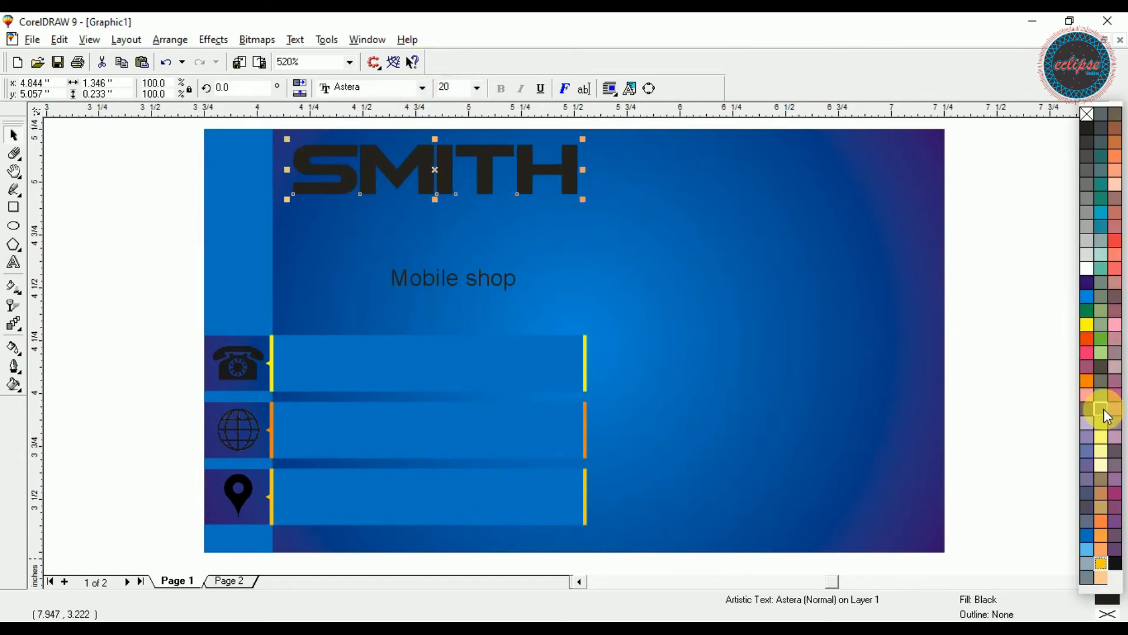
click(1097, 269)
Make the "Mobile shop" text bold and white and place it directly beneath the end of the business name
click(418, 285)
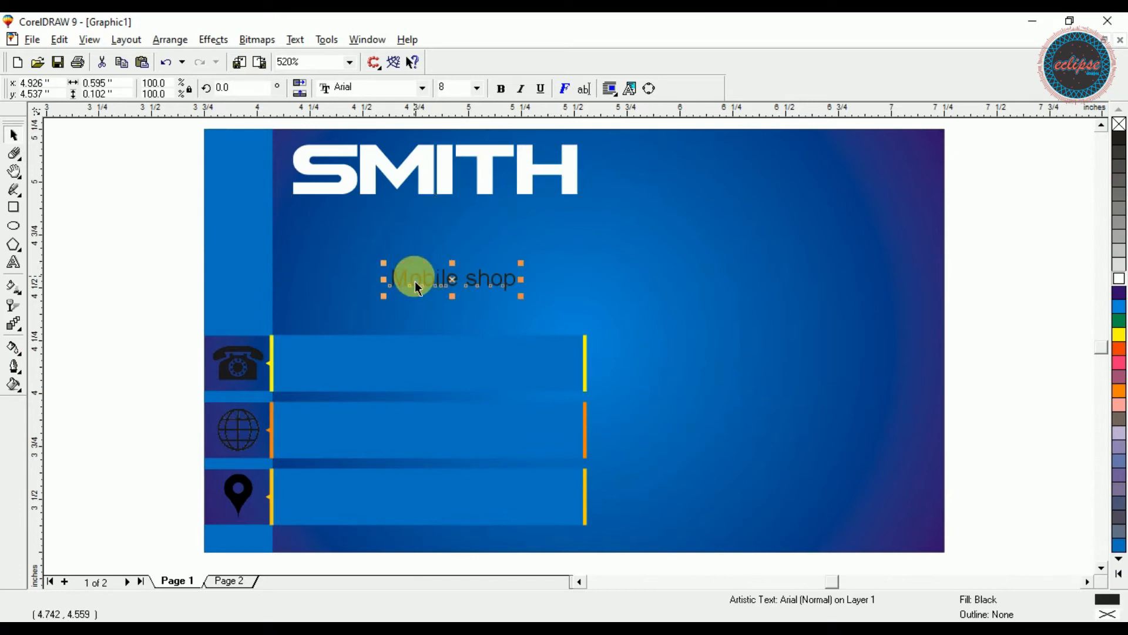
click(501, 88)
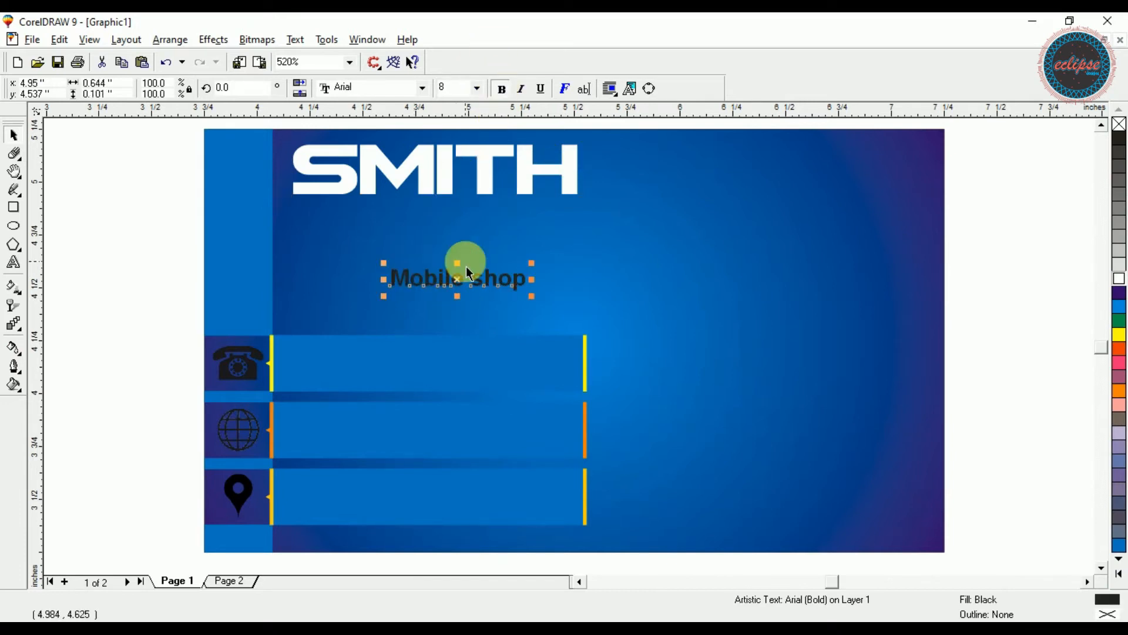
drag(459, 288, 522, 221)
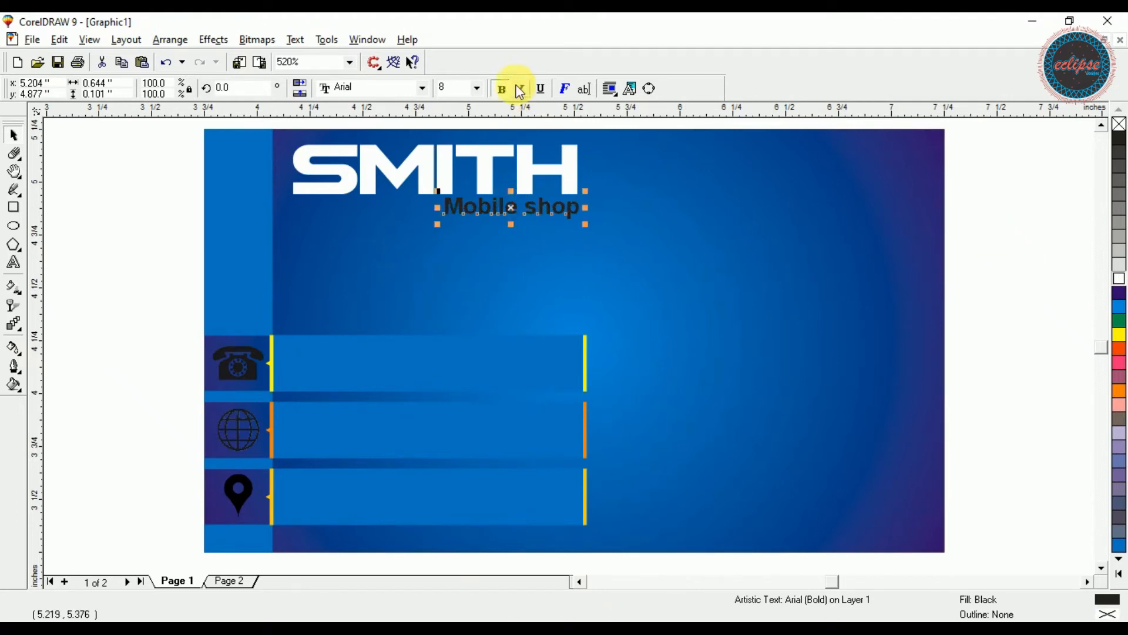
click(1119, 278)
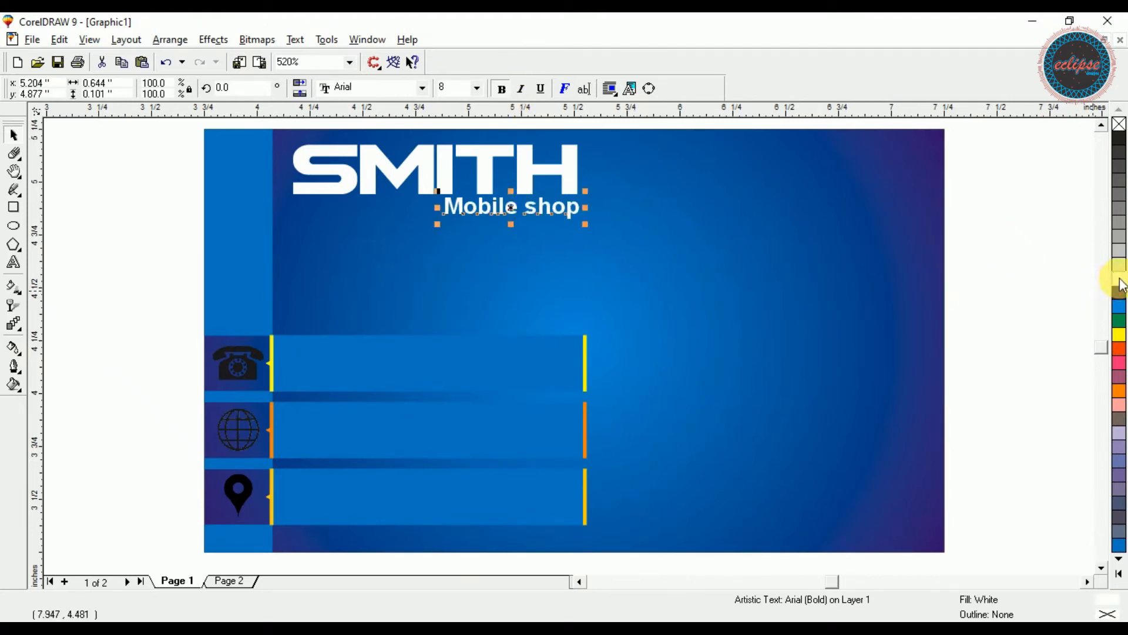
click(1092, 299)
Nudge the "Mobile shop" text and move it together with the business name slightly down the card
click(544, 216)
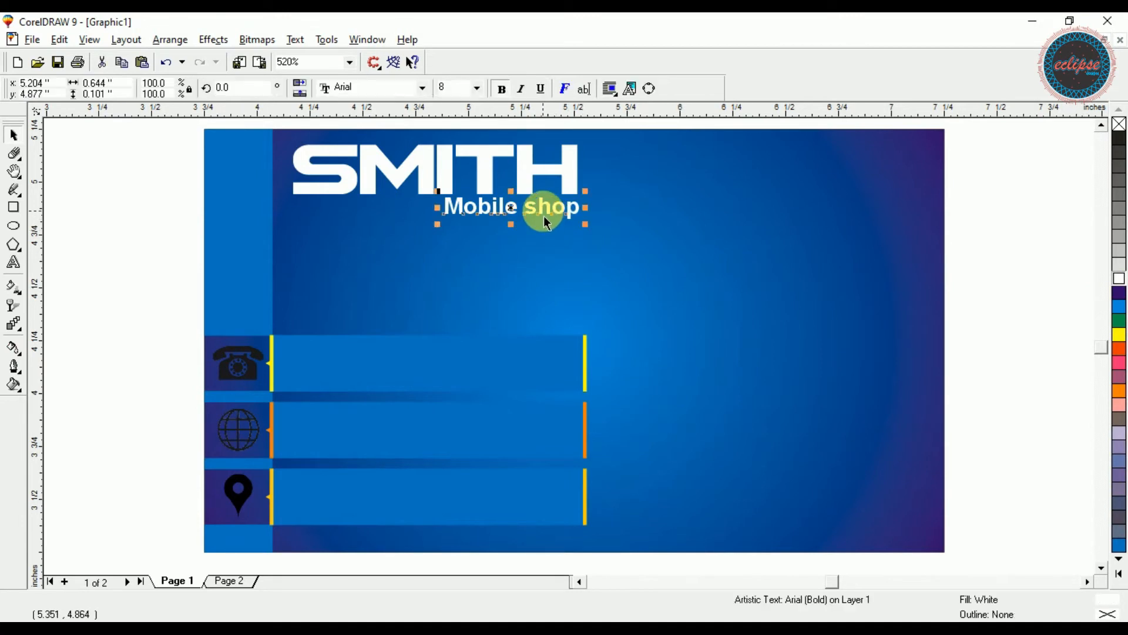
key(Right)
shift+click(522, 187)
drag(433, 176, 446, 202)
Add the contact phone number as a line of artistic text above the contact bars
click(13, 262)
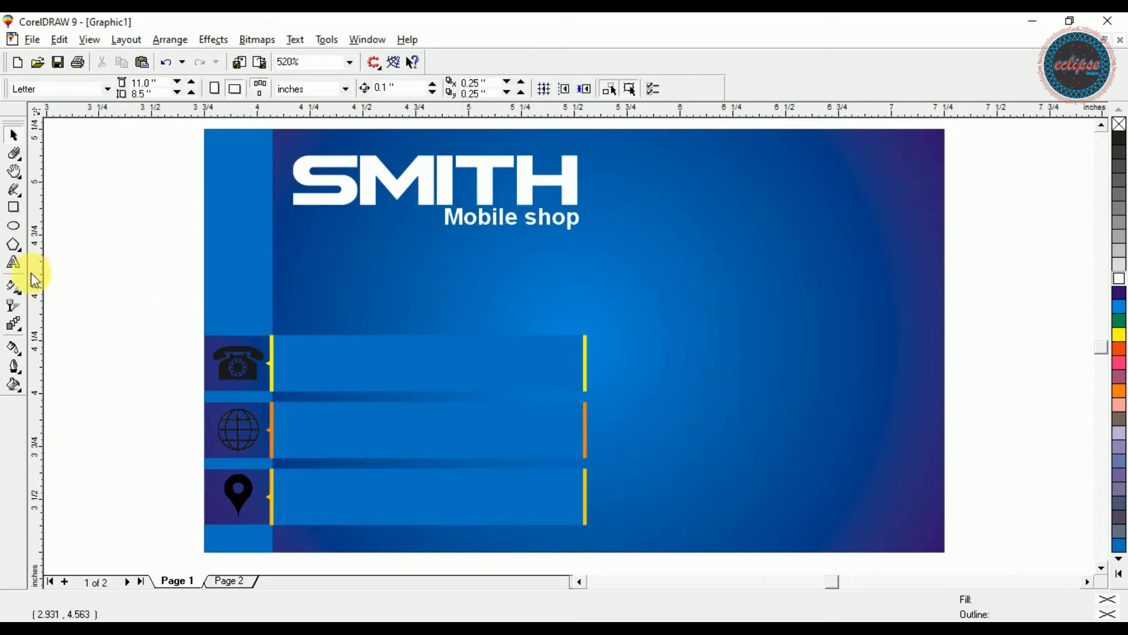
click(135, 273)
text(+9)
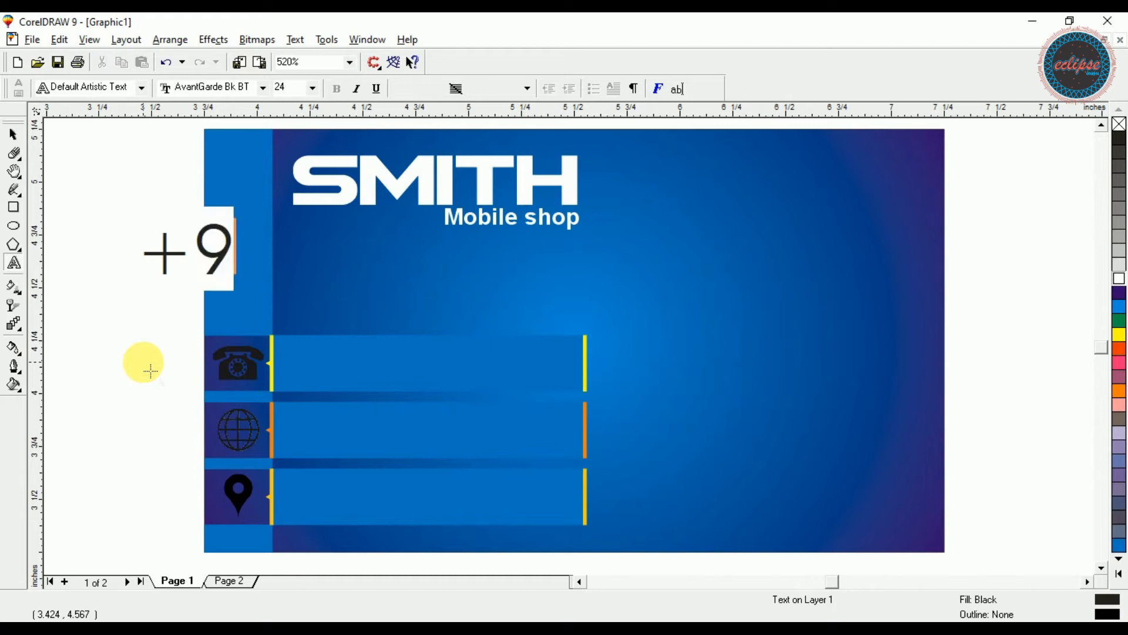
text(2 315 1)
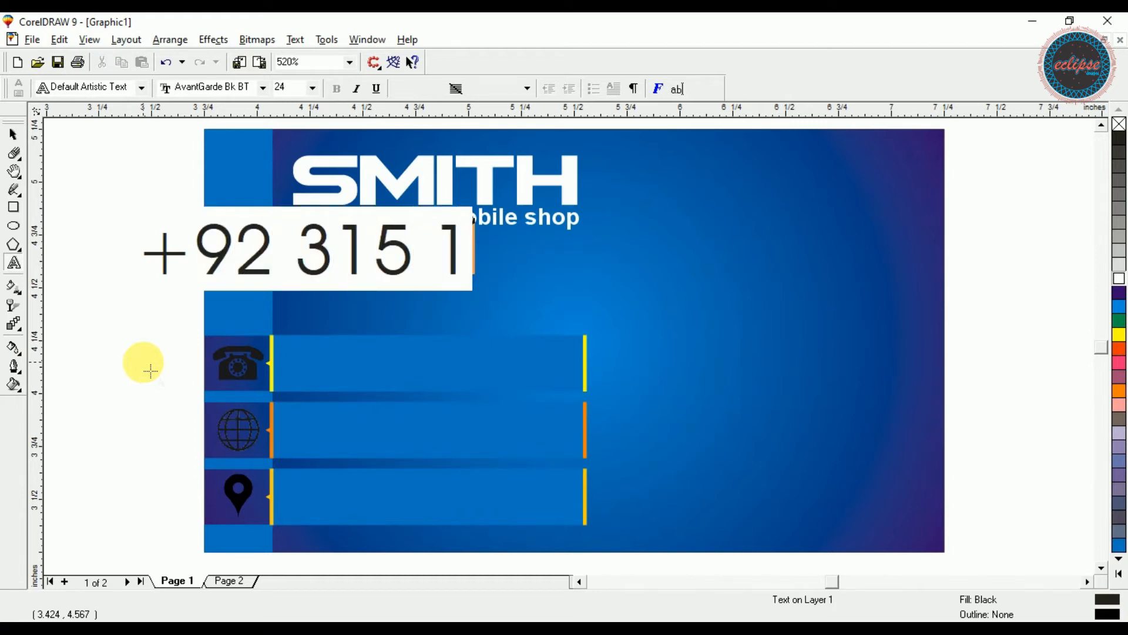
text(234 567)
key(Left)
key(Left)
key(Left)
key(ctrl+space)
Set the phone number text to Arial at 8 pt
click(423, 88)
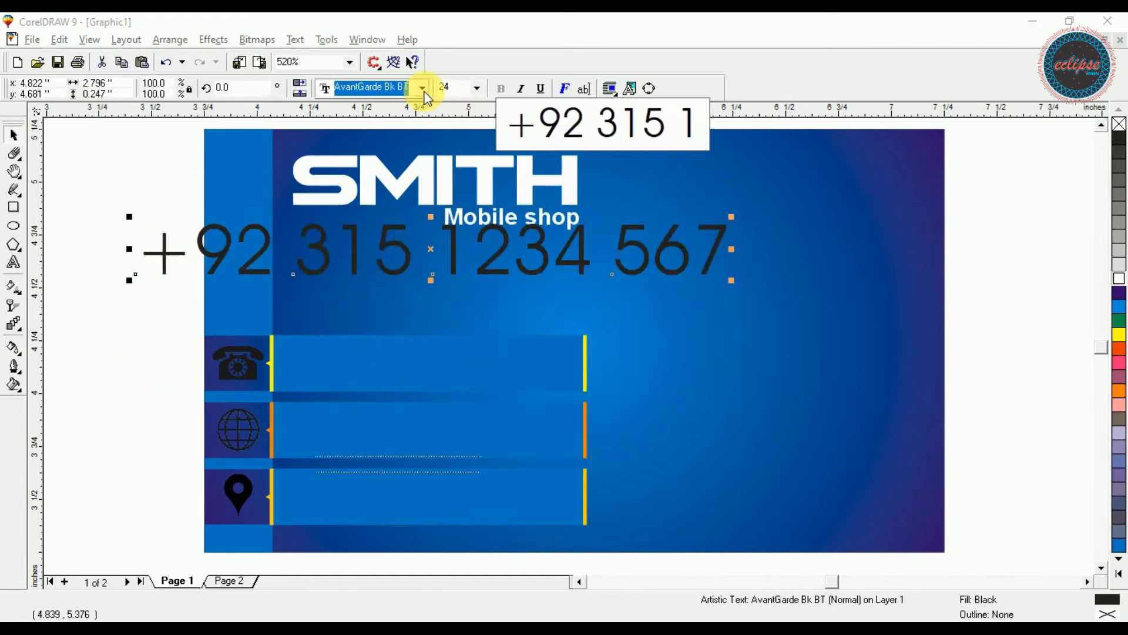
click(421, 109)
drag(457, 89, 405, 85)
text(8)
key(Return)
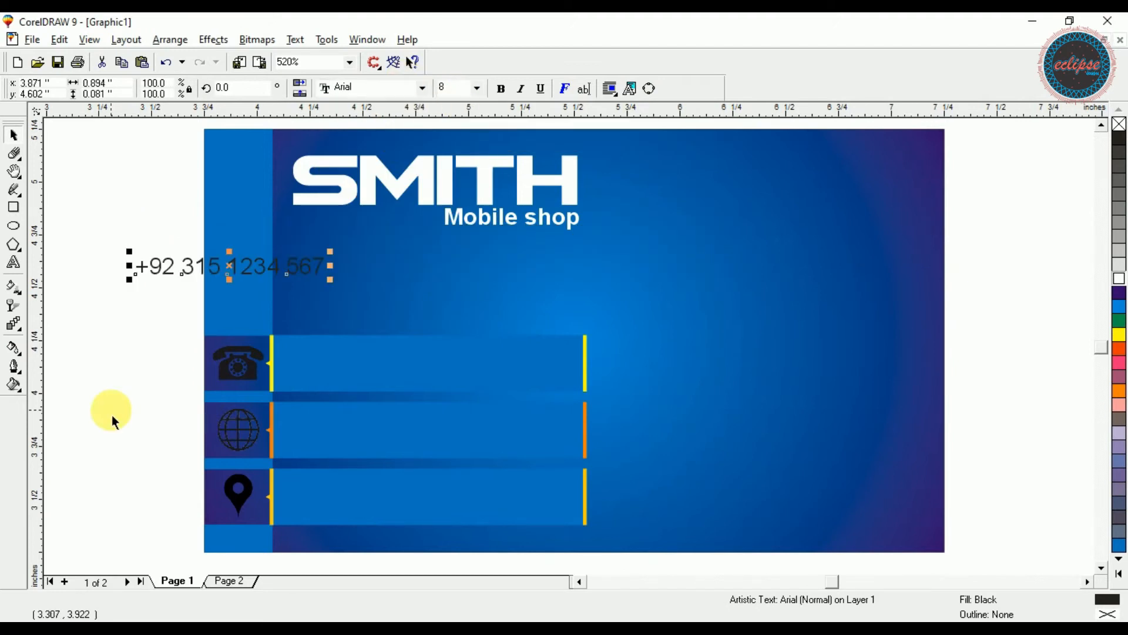
Place the phone number in the top contact bar and centre it on the bar's height
drag(228, 267, 384, 362)
shift+click(507, 376)
key(e)
Copy the phone number text into the middle contact bar and centre the copy on that bar's height
click(378, 371)
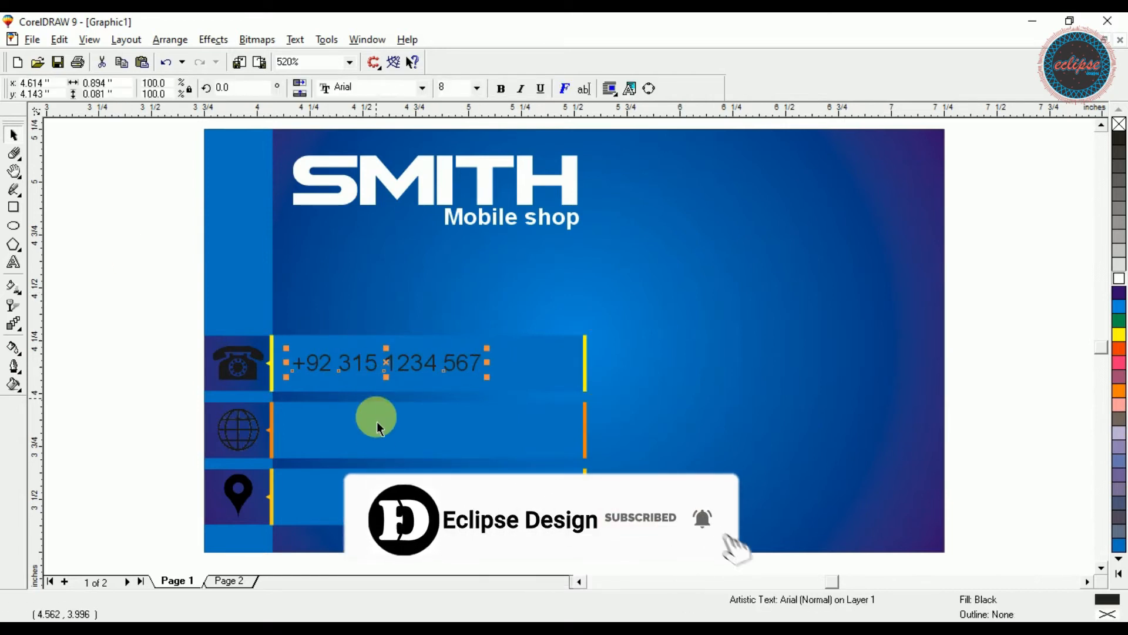
shift+click(379, 445)
key(e)
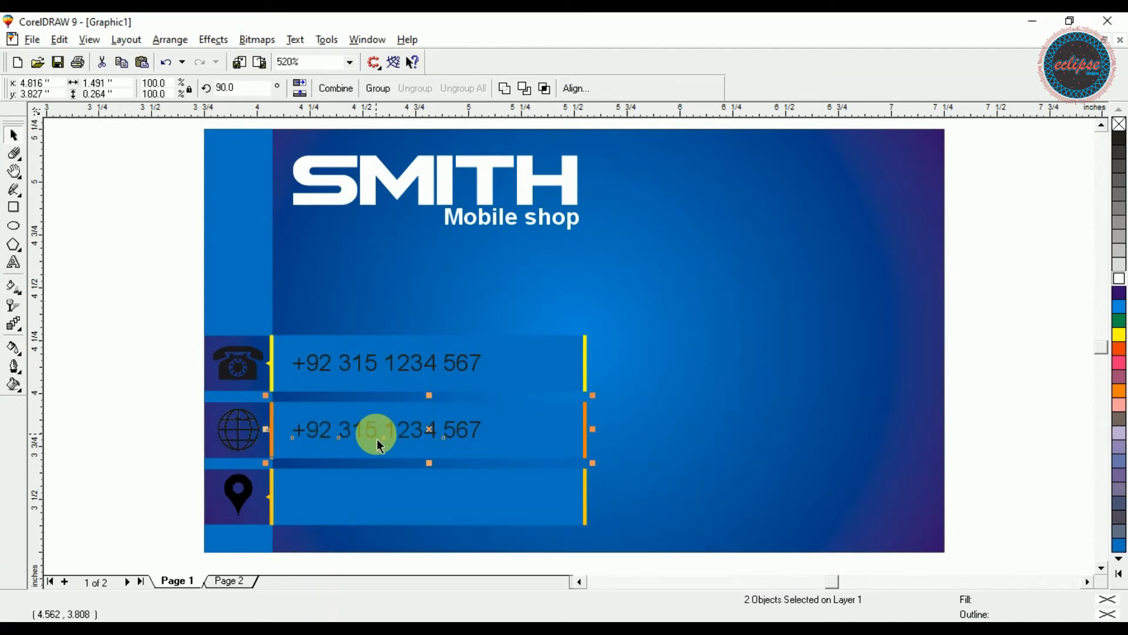
Copy the phone number text into the bottom contact bar and centre the copy on that bar's height
click(48, 466)
key(Tab)
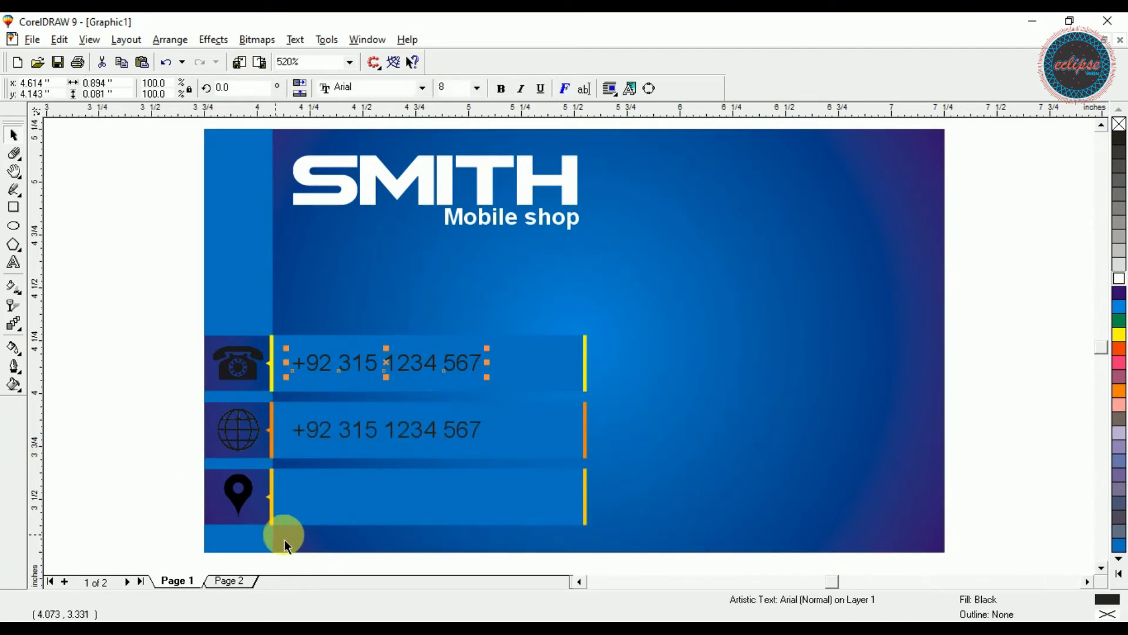
shift+click(329, 483)
key(e)
click(179, 395)
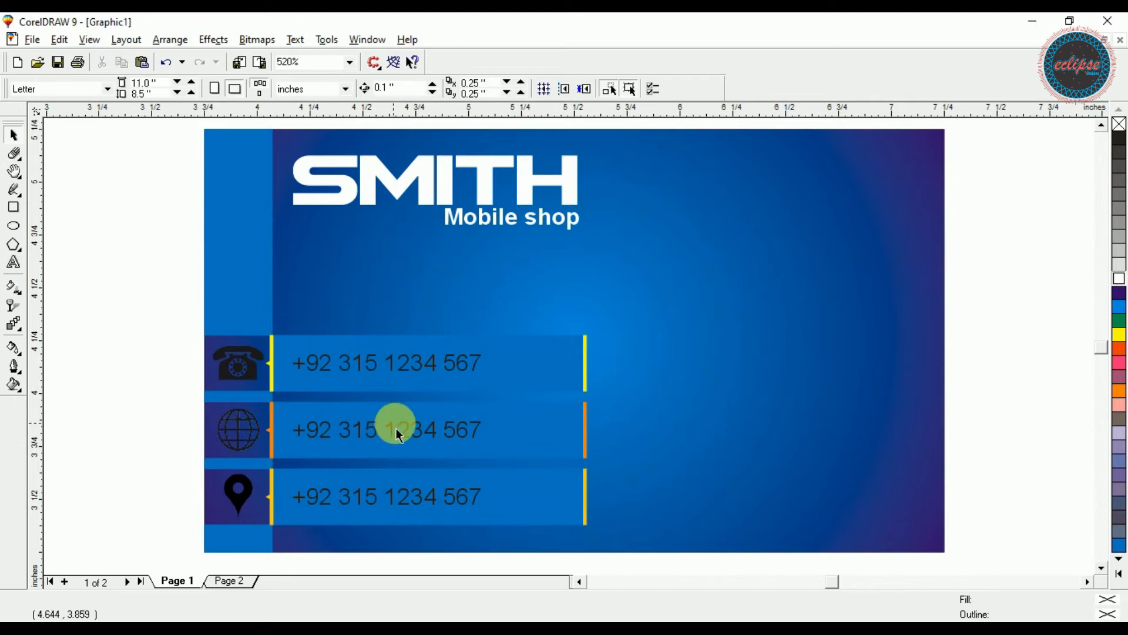
double_click(393, 431)
key(ctrl+a)
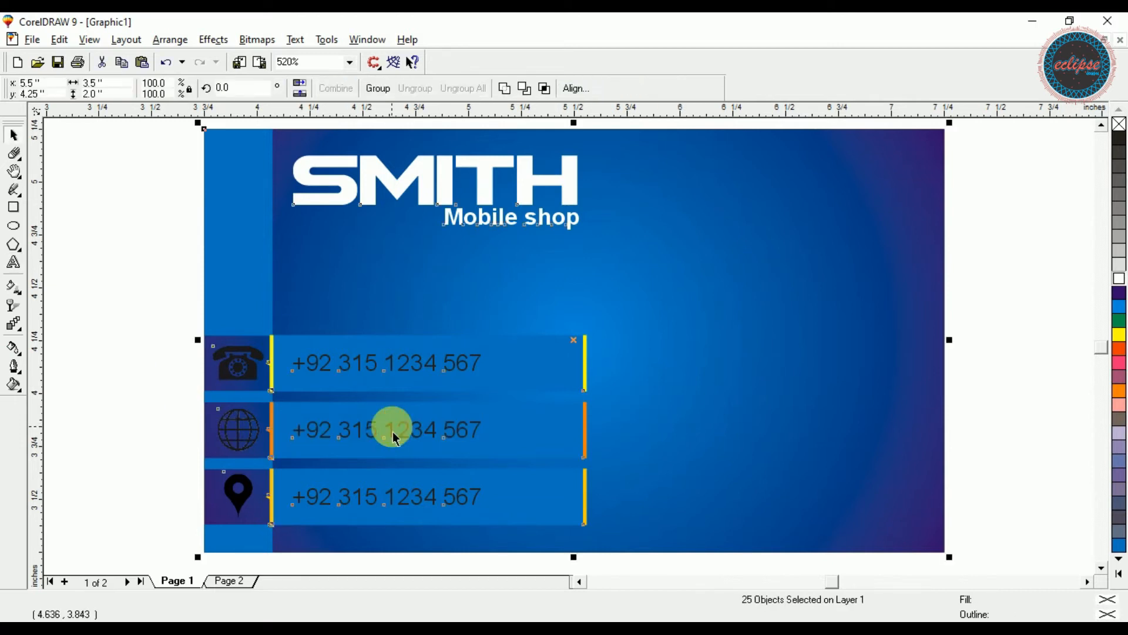
click(101, 353)
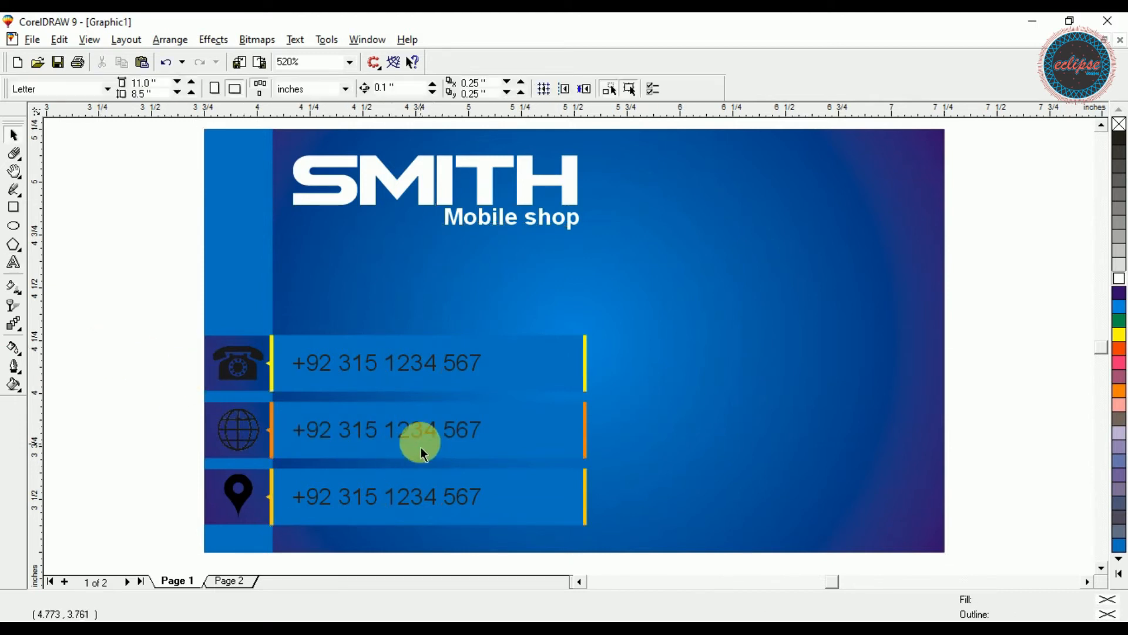
double_click(415, 434)
key(ctrl+a)
key(ctrl+a)
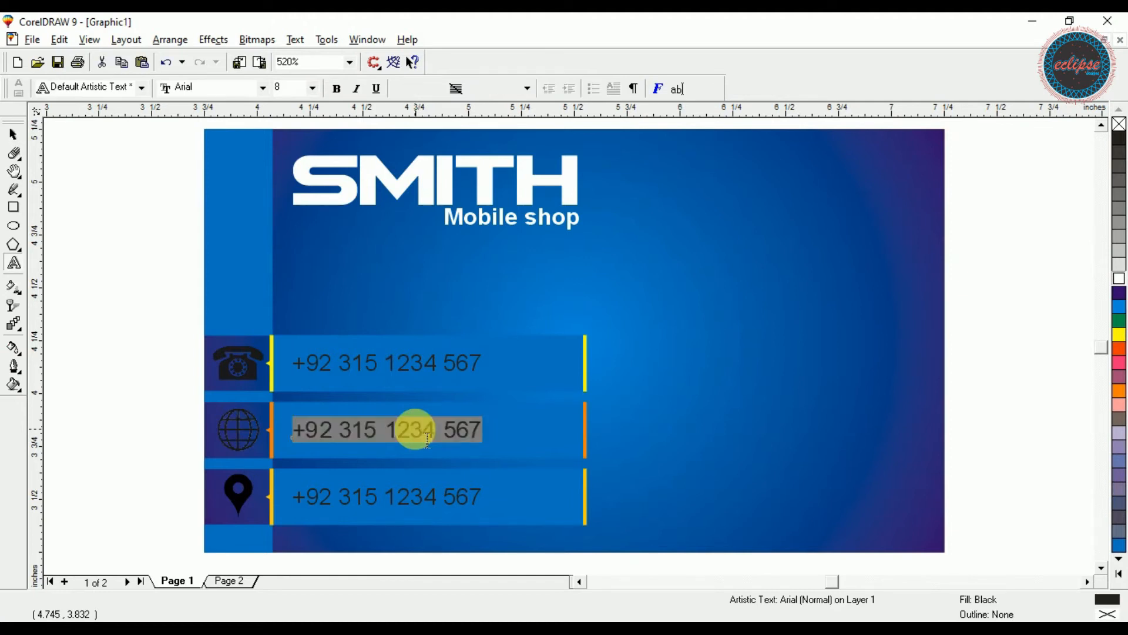
text(www.123)
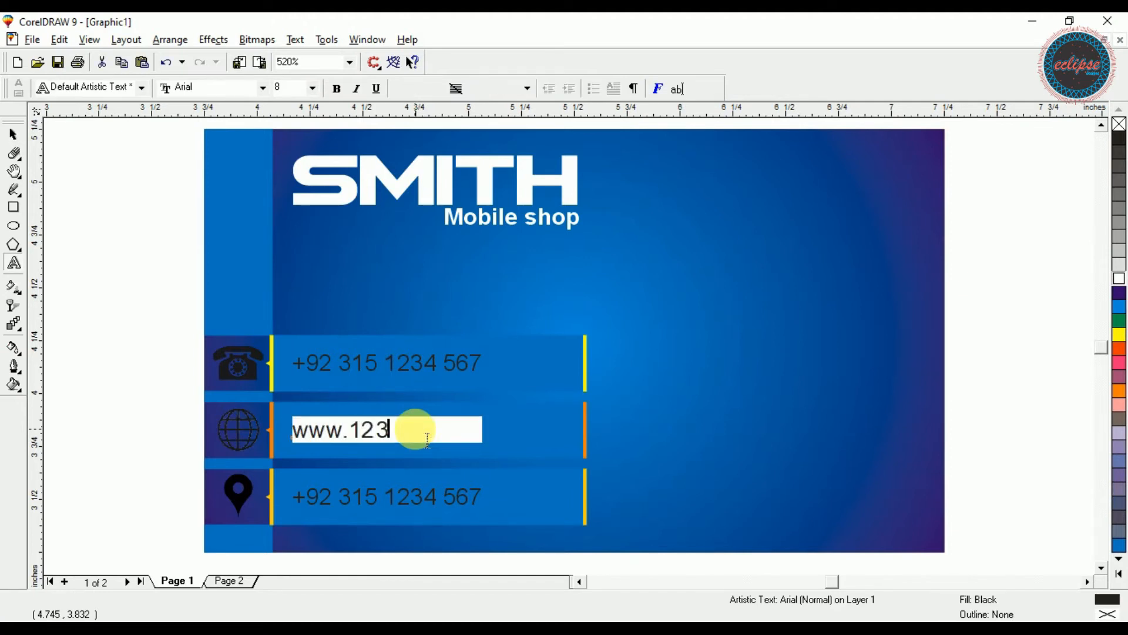
text(abc.com)
key(ctrl+space)
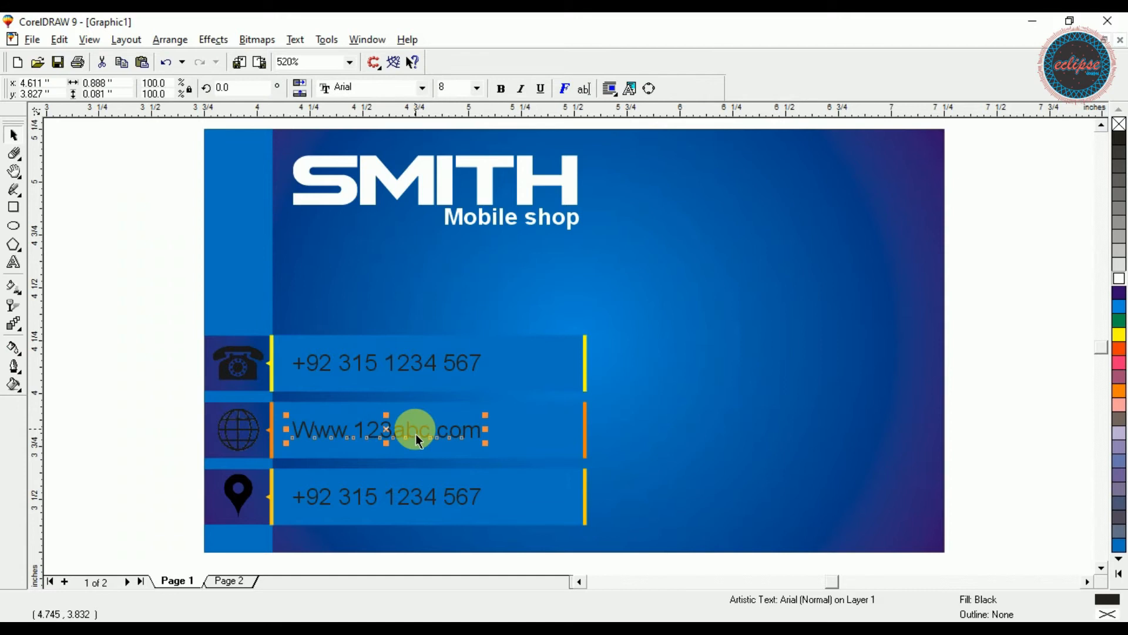
Change the case of the web address in the middle bar to lowercase
click(287, 40)
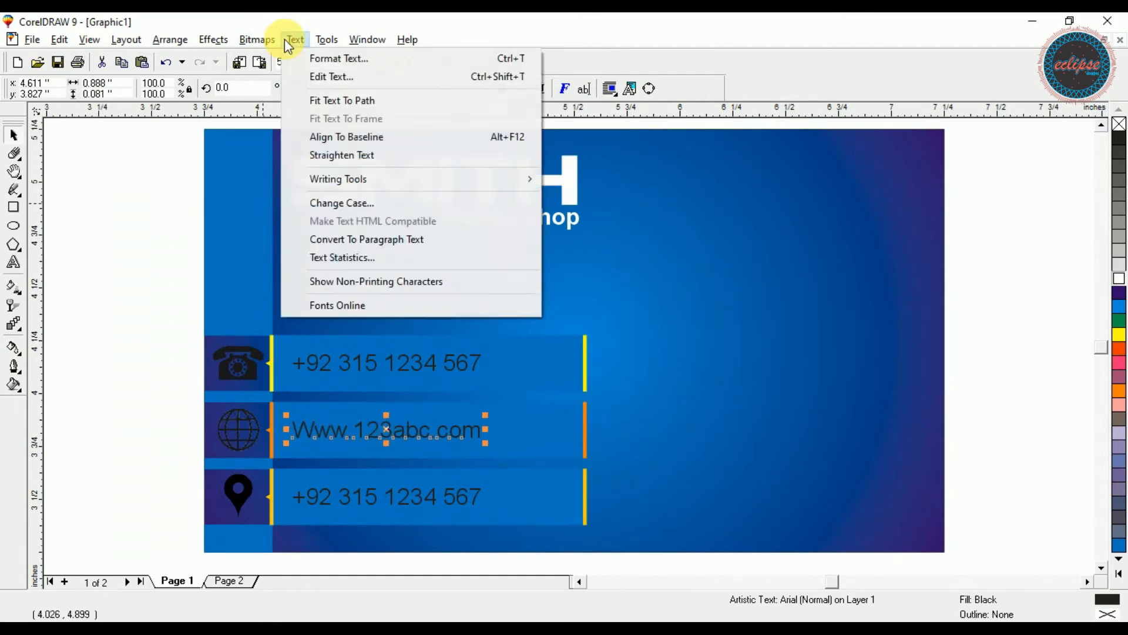
click(361, 203)
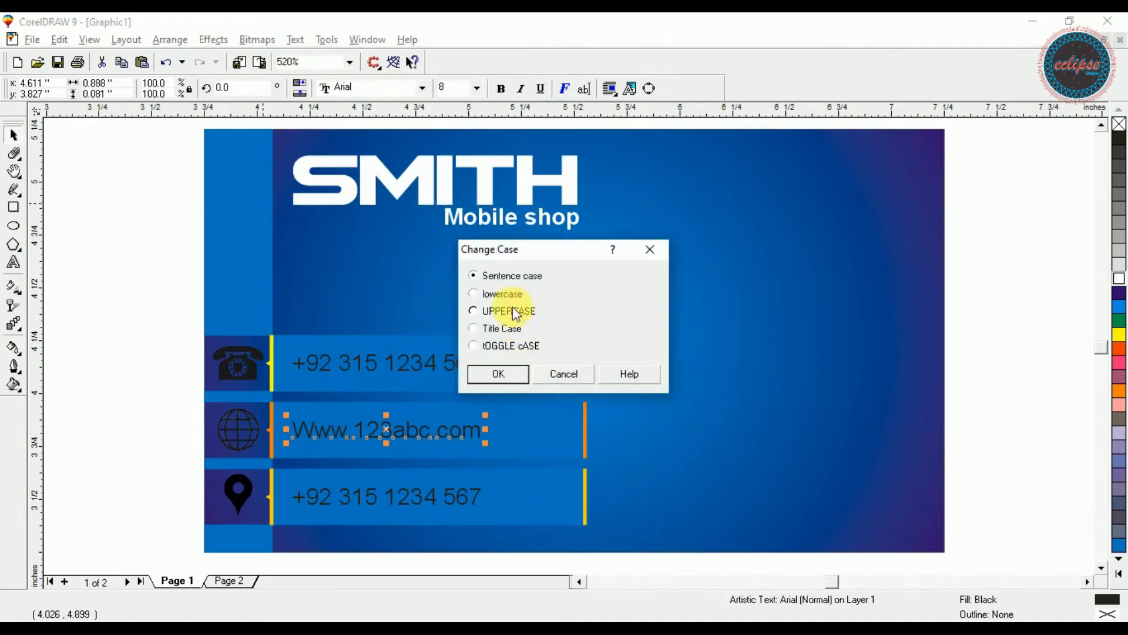
click(519, 375)
click(145, 361)
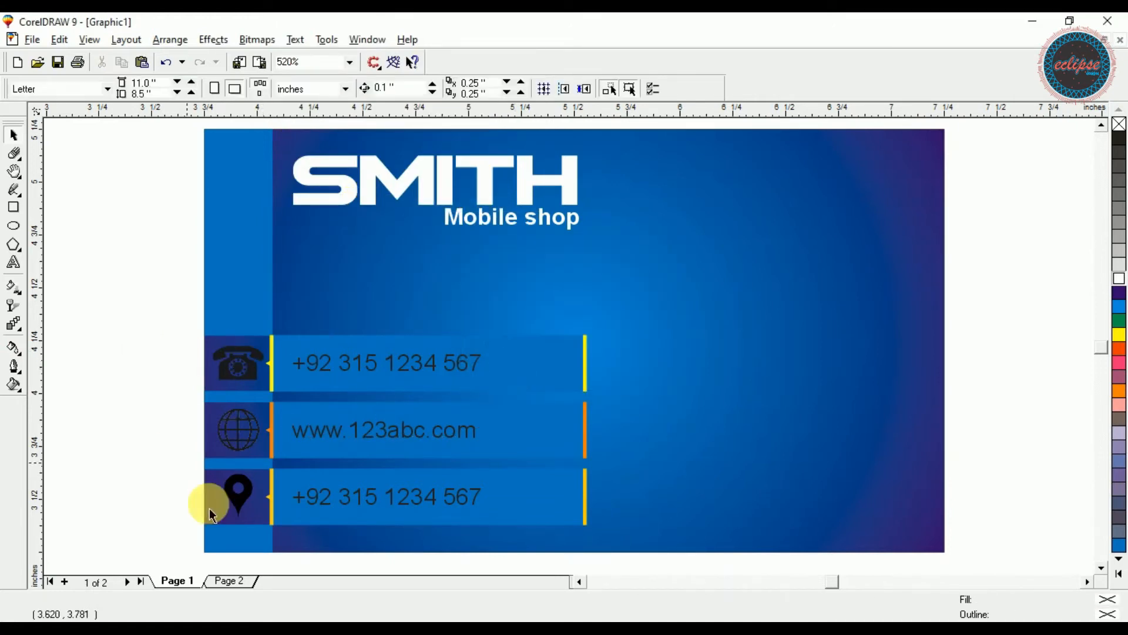
double_click(308, 498)
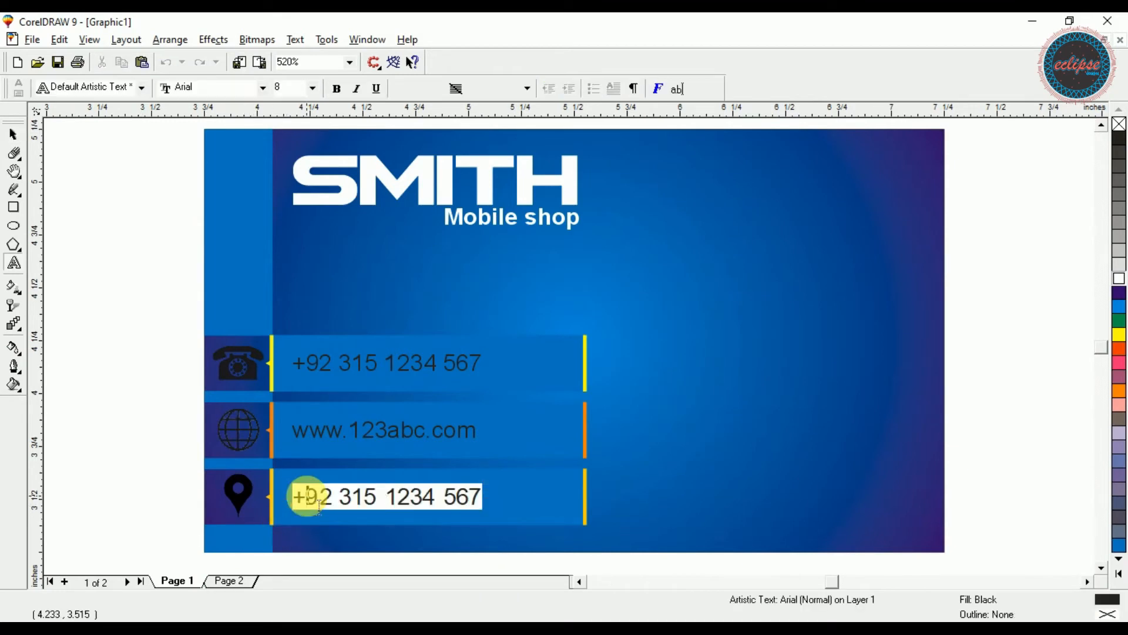
key(ctrl+space)
key(ctrl+a)
click(167, 411)
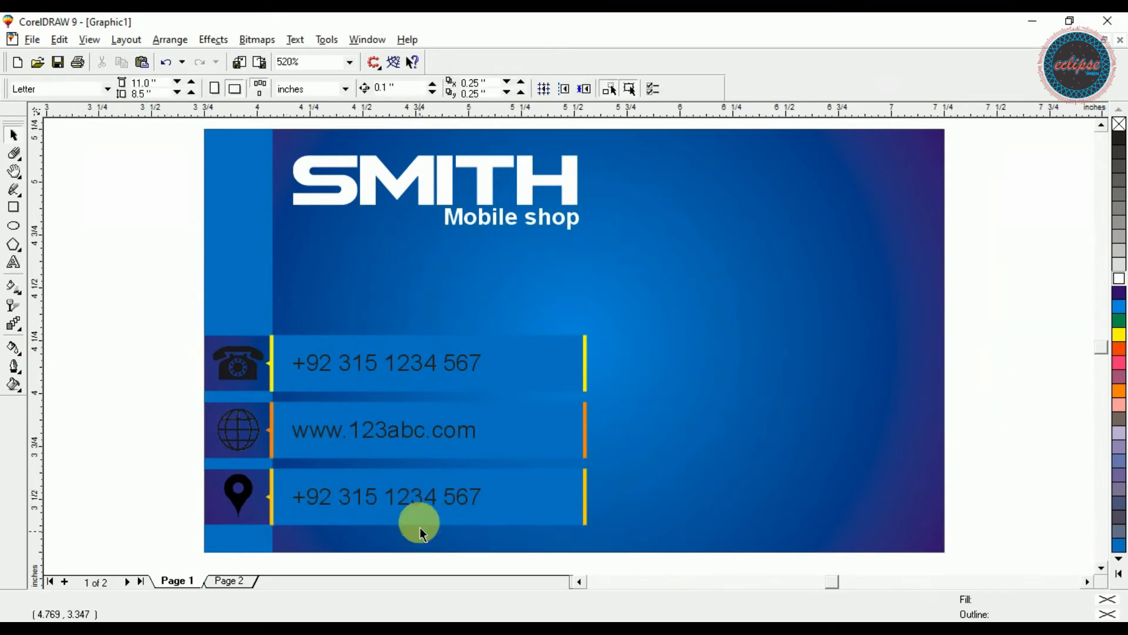
Replace the text in the bottom contact bar with Pakistan
double_click(418, 503)
key(ctrl+a)
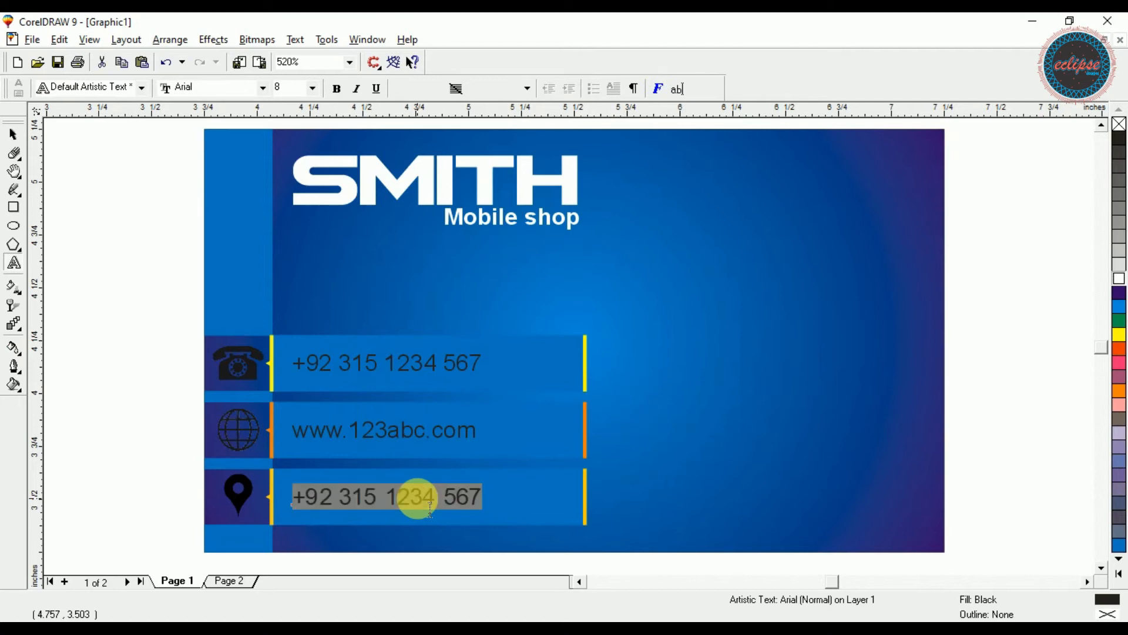
text(Pakista)
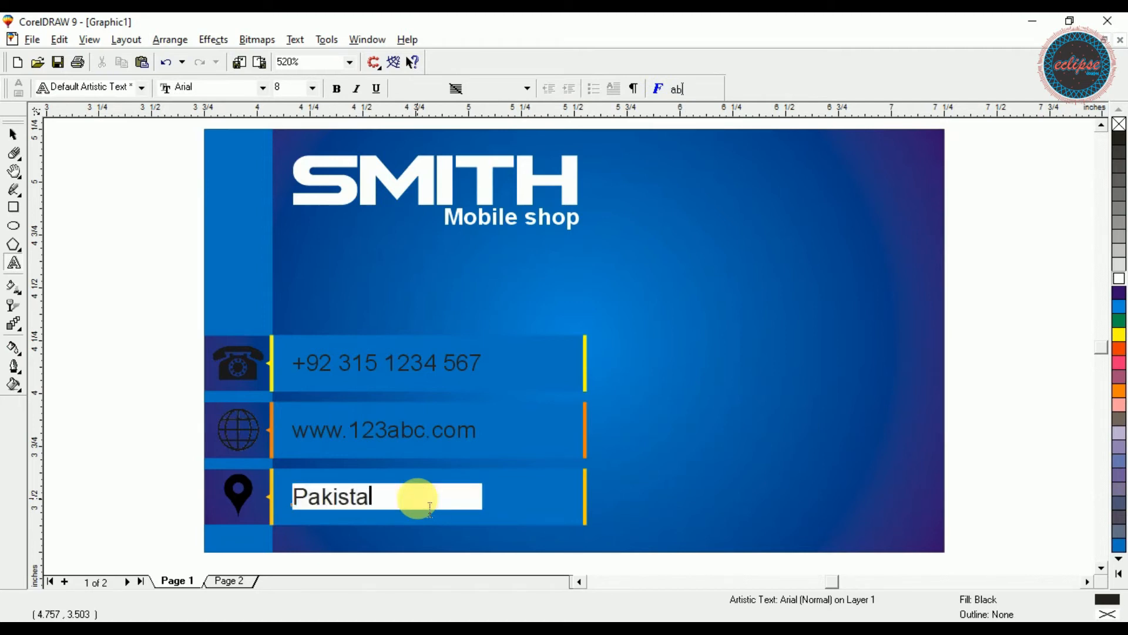
text(n)
key(ctrl+space)
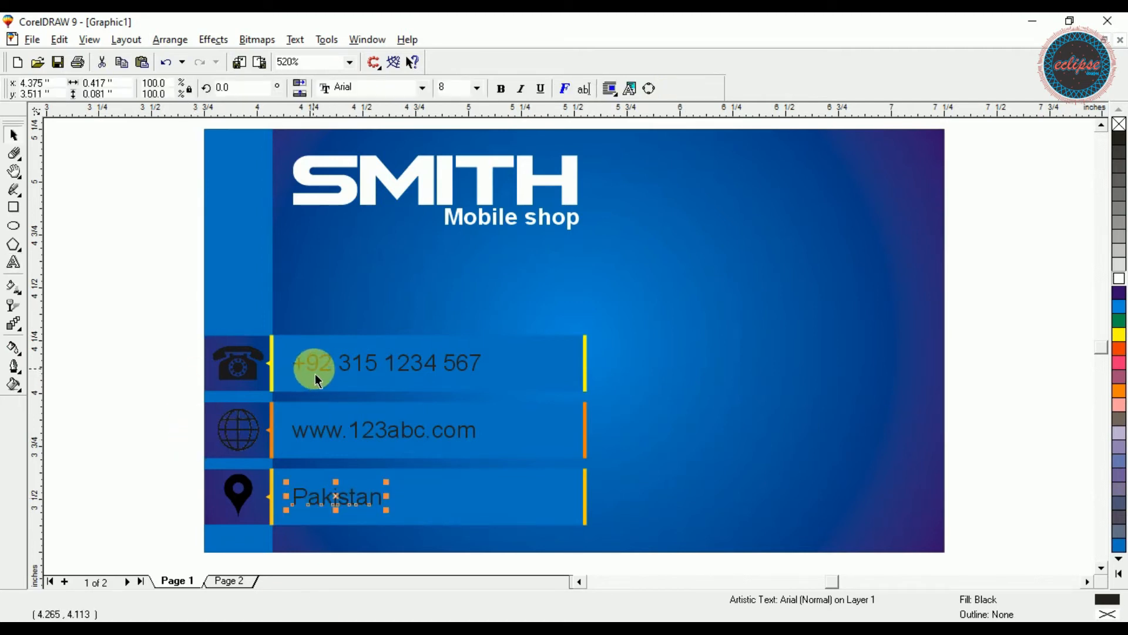
click(354, 376)
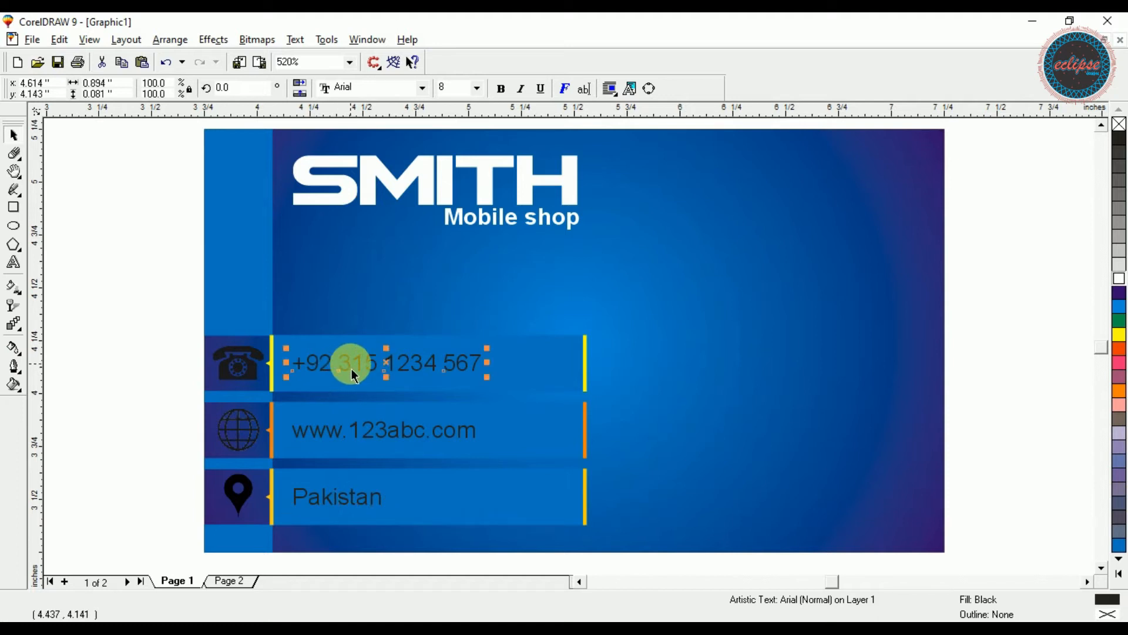
click(382, 438)
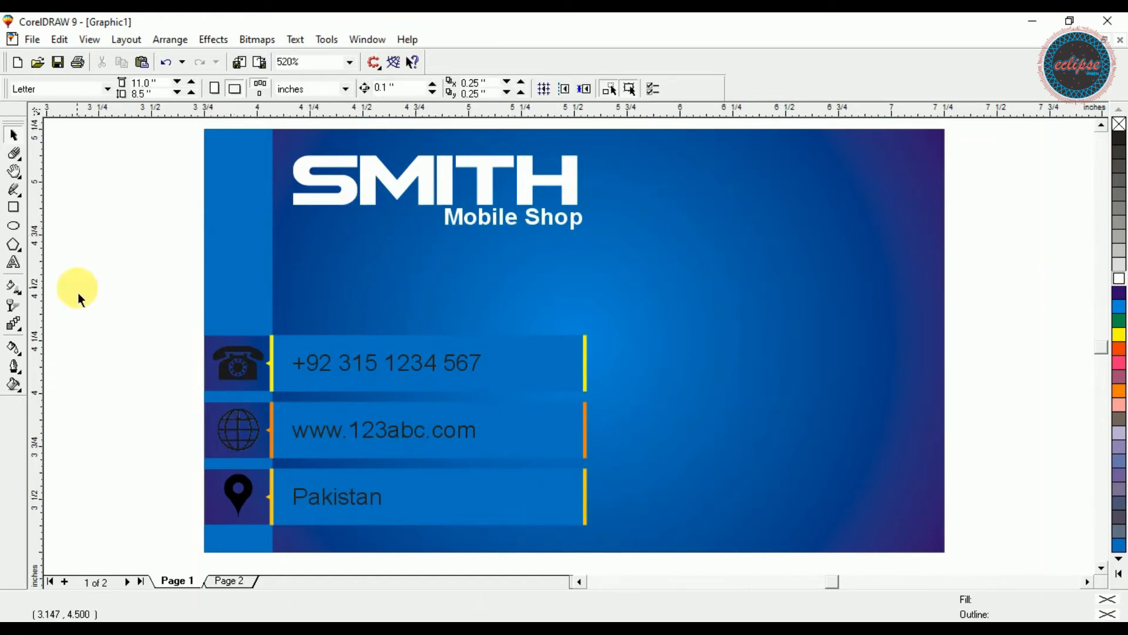
Add the artistic text SMS on the empty right part of the card, using the English (United States) keyboard layout
click(19, 259)
click(744, 282)
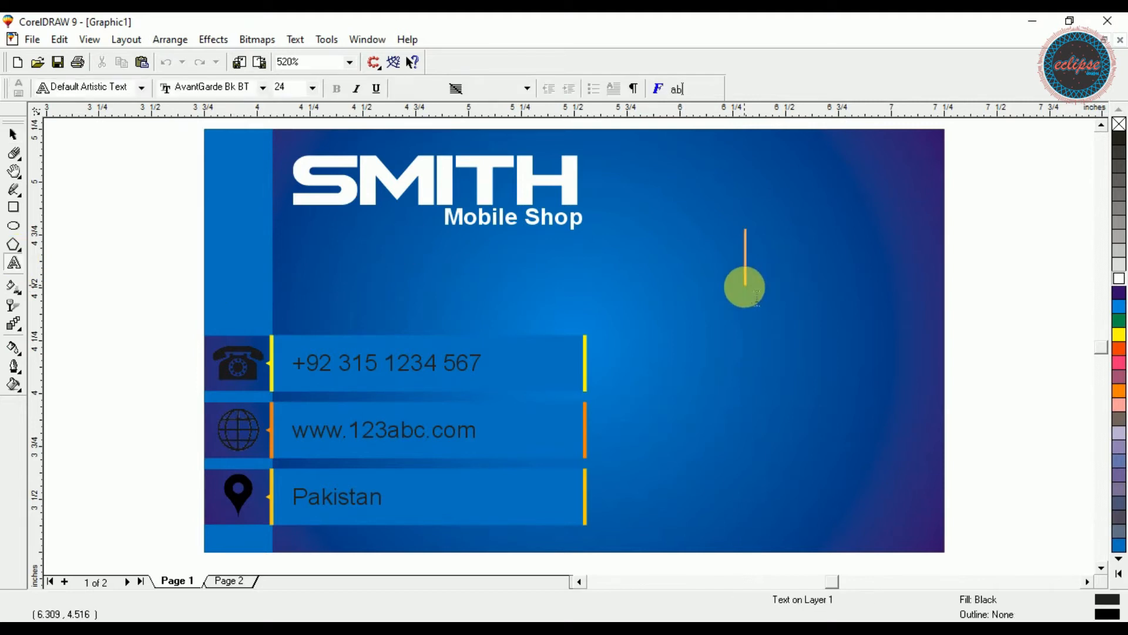
text(Õ?Õ)
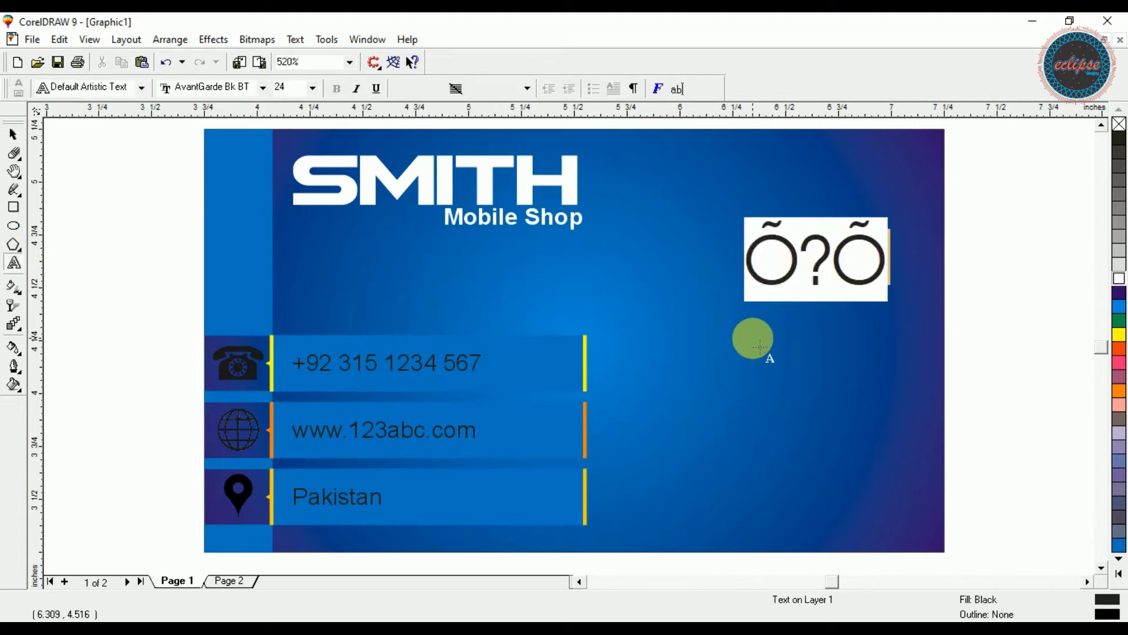
key(BackSpace)
key(BackSpace)
key(BackSpace)
key(super+space)
key(super+space)
key(super+space)
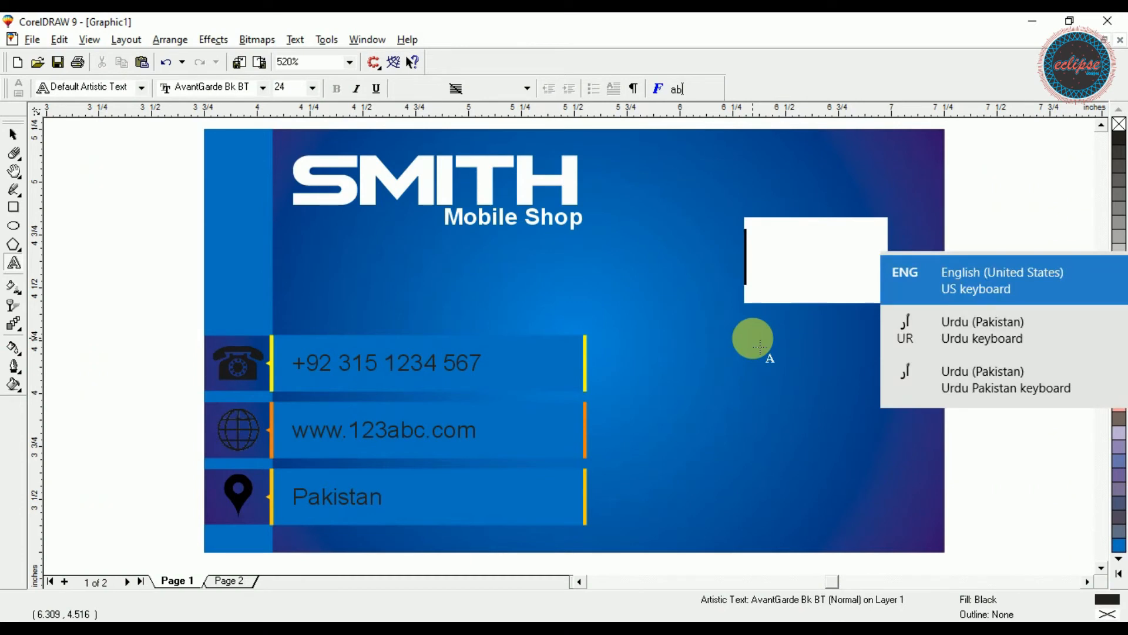
text(S)
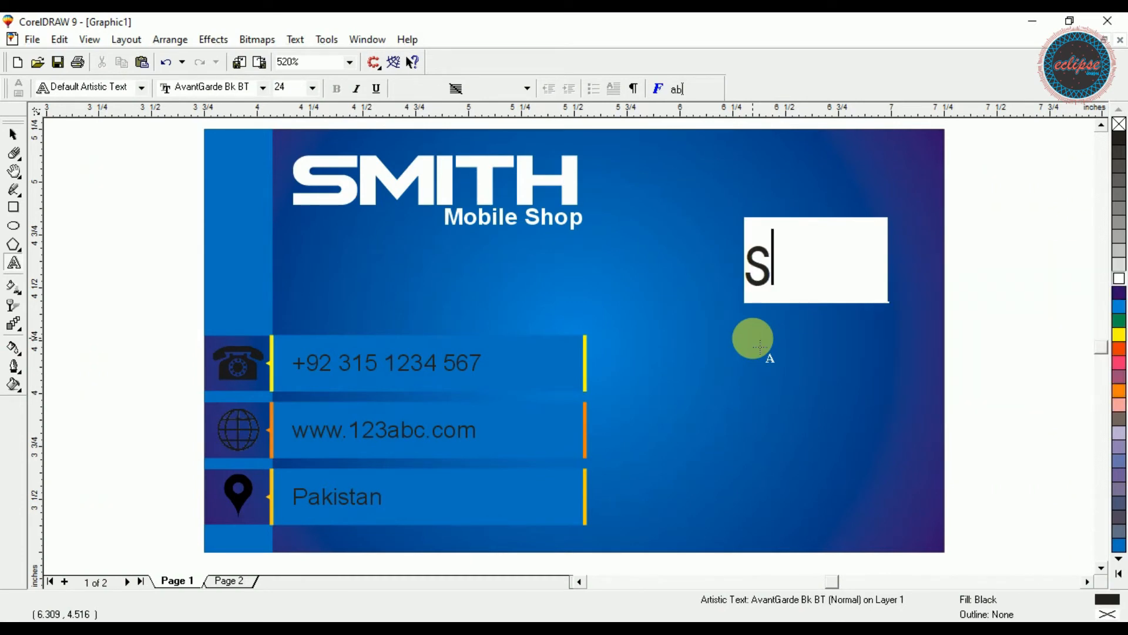
key(BackSpace)
text(SMS)
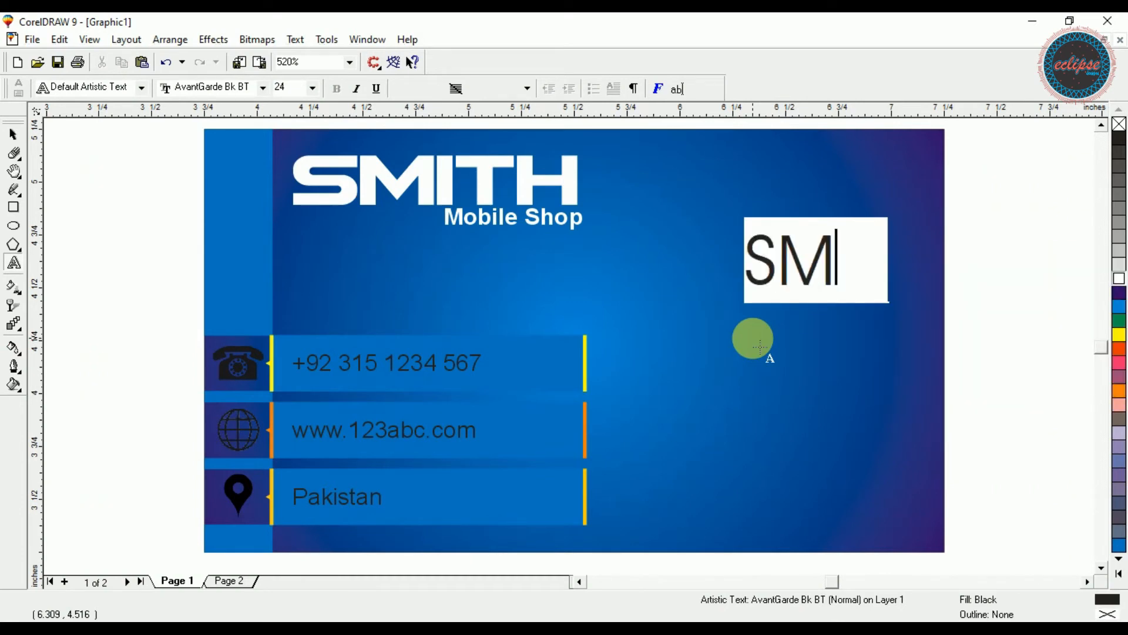
key(ctrl+space)
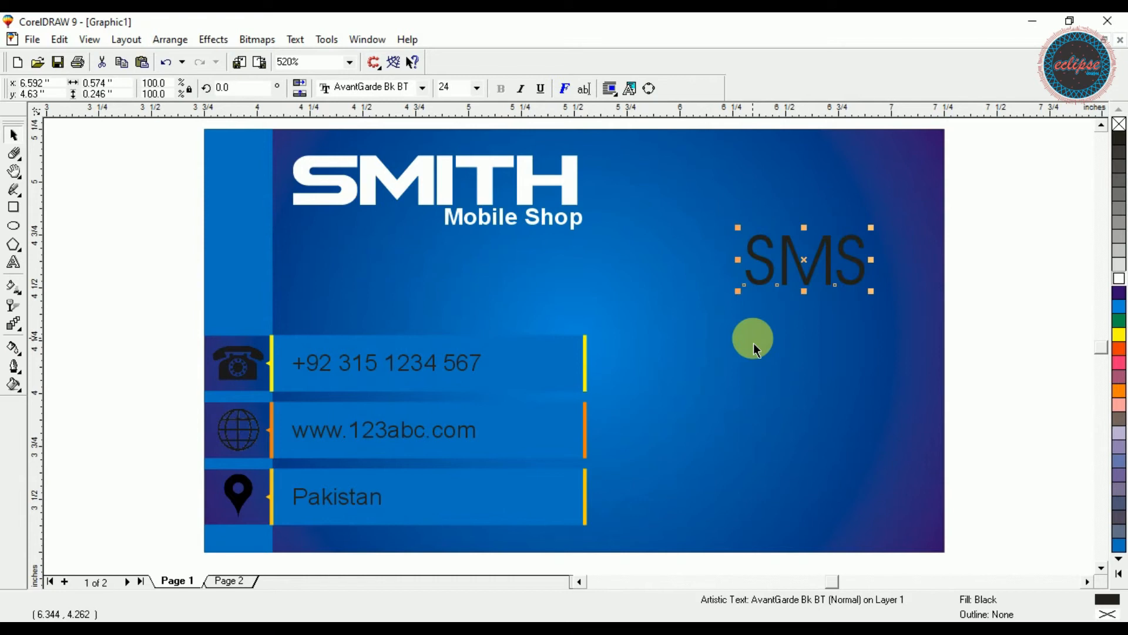
Set the SMS text to the Astera font and move it down to the middle of the card's right half
click(422, 87)
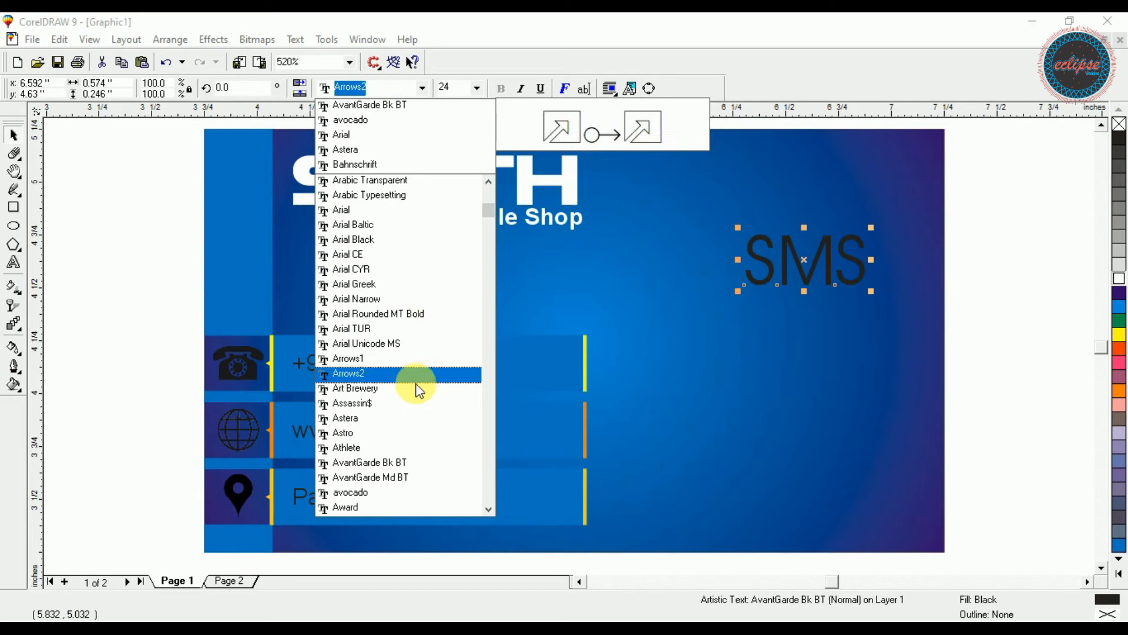
click(411, 419)
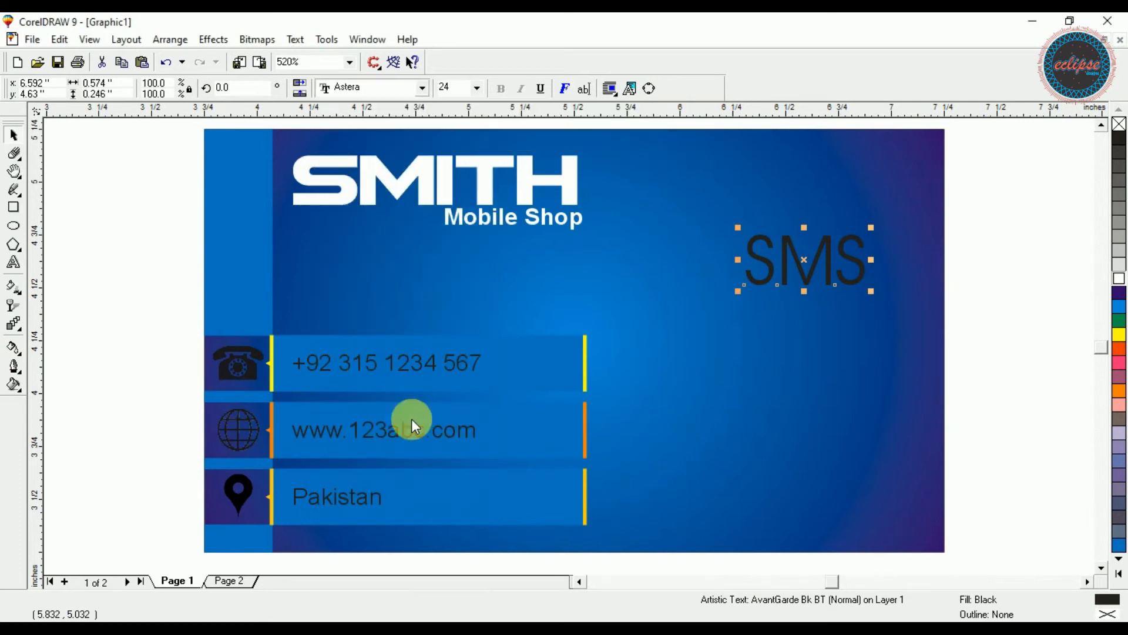
drag(874, 252, 803, 350)
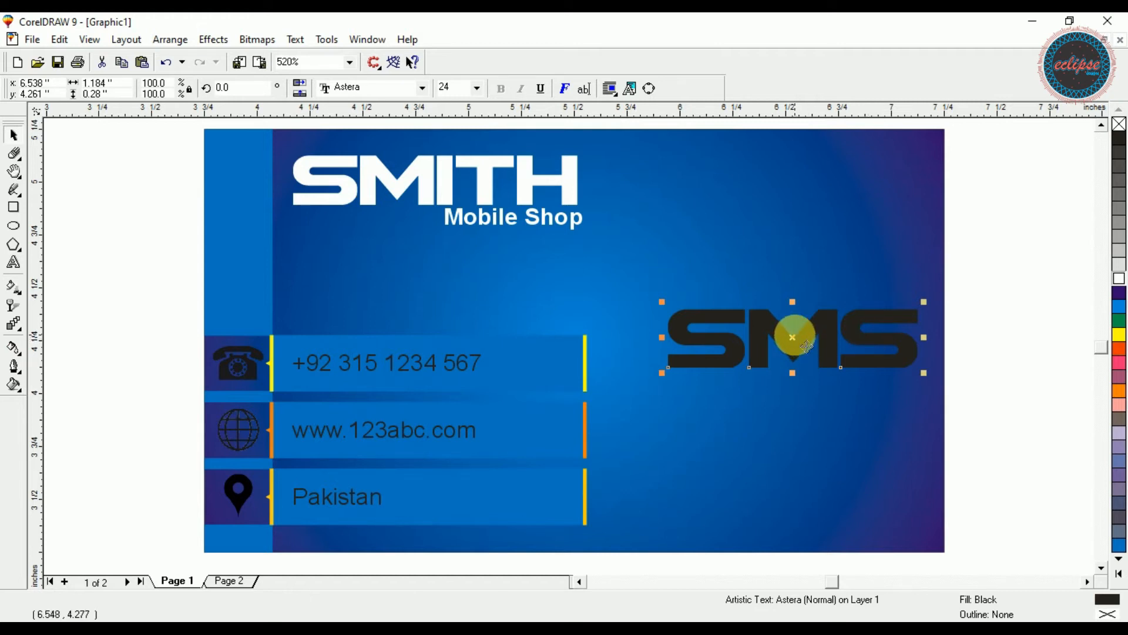
Draw a rectangle over the SMS text and resize it to fit the text's bounds, about 1.188 by 0.278 inches
click(13, 208)
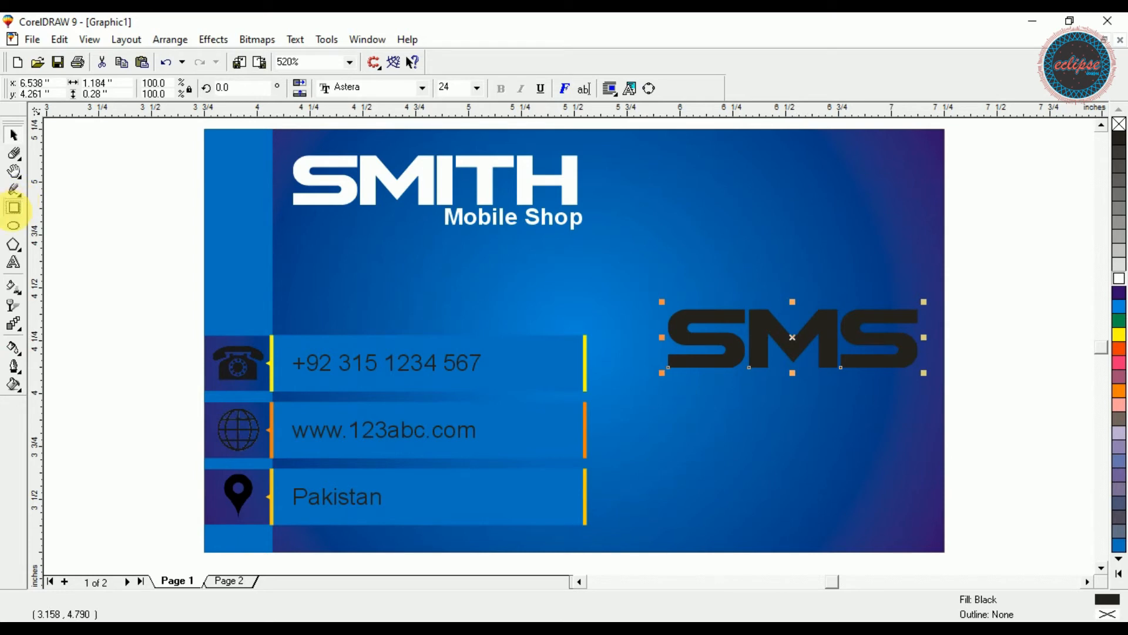
drag(636, 285, 920, 367)
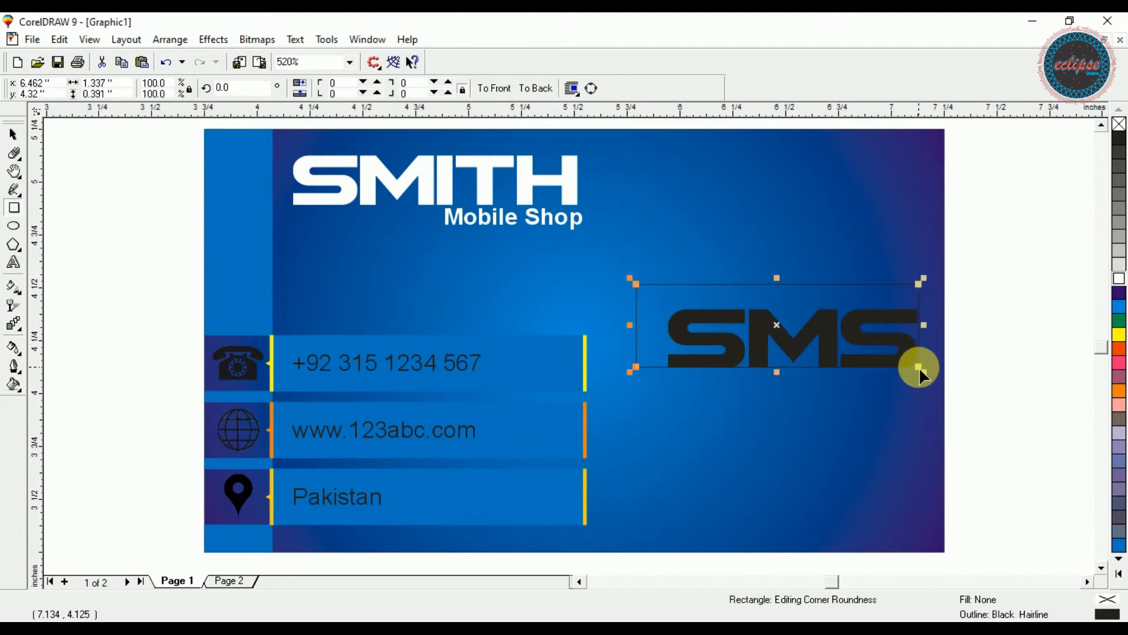
drag(780, 277, 787, 300)
drag(630, 338, 673, 353)
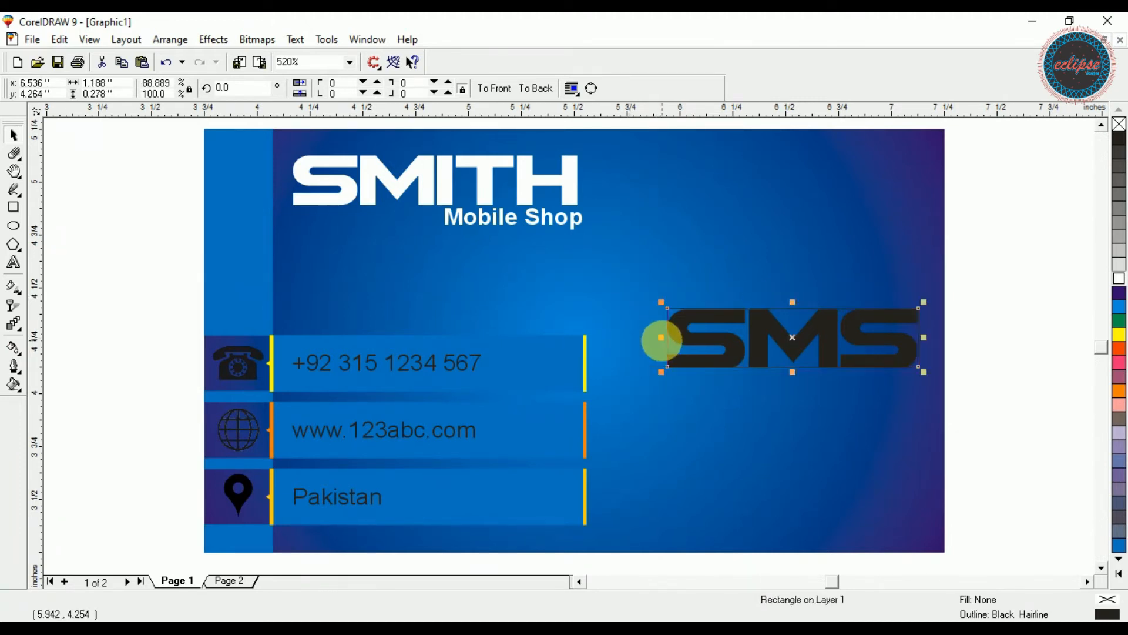
Fill the rectangle over the SMS text with black
click(1116, 139)
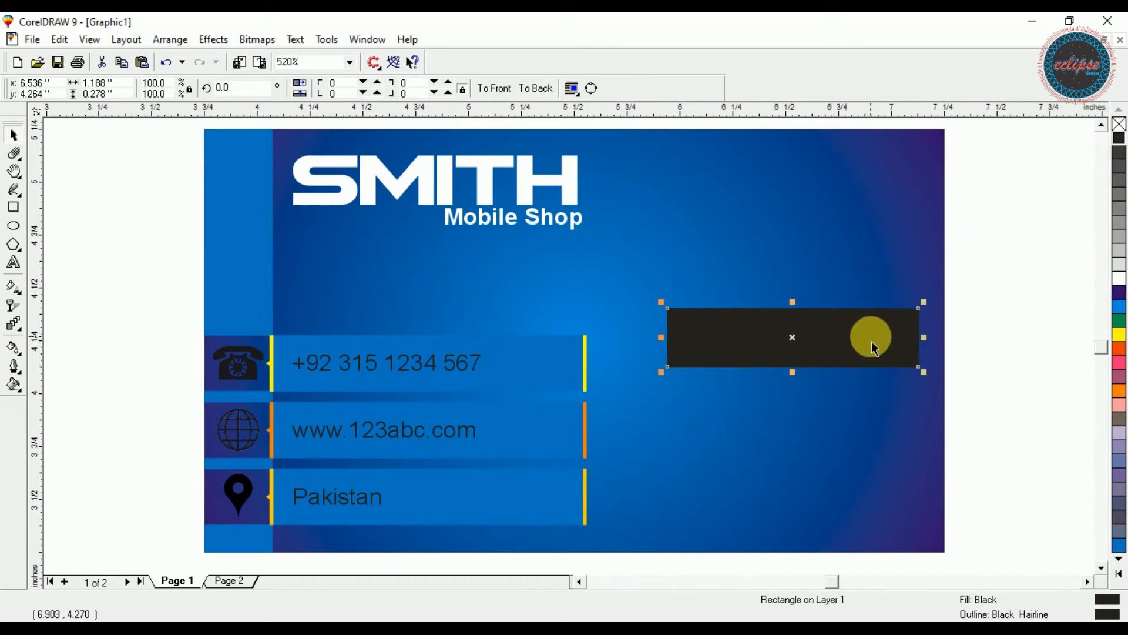
key(ctrl+z)
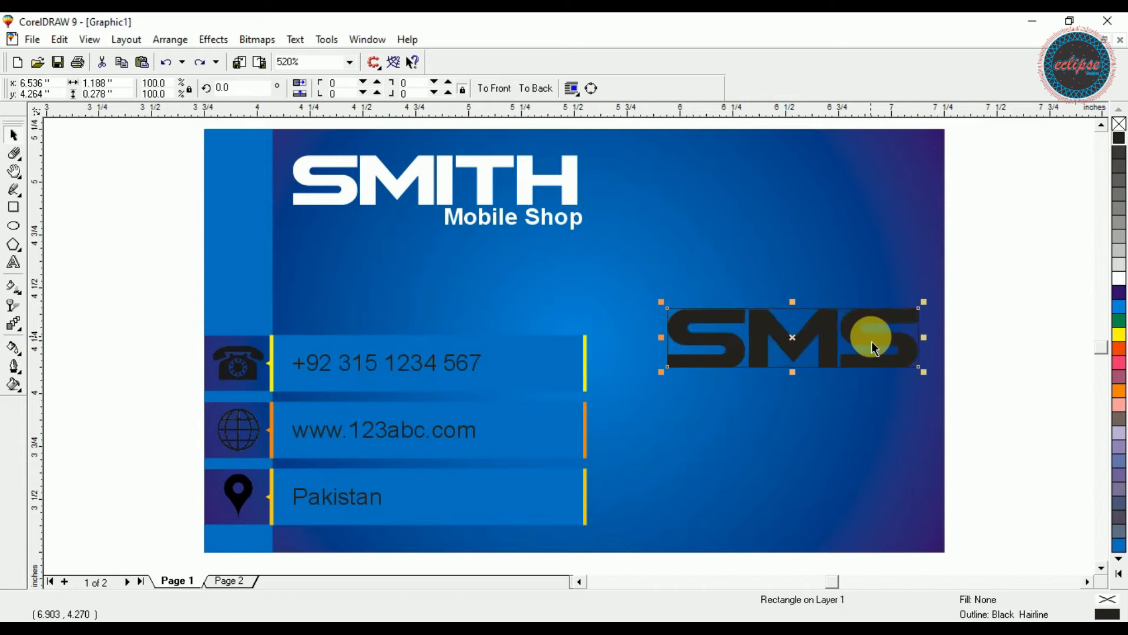
key(ctrl+shift+z)
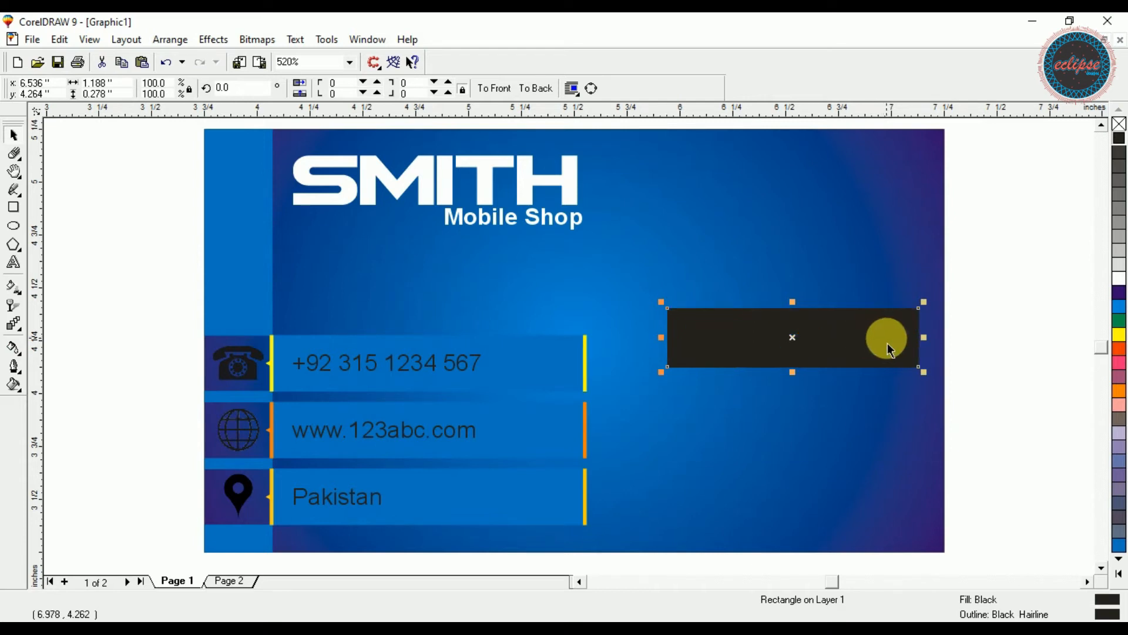
Fill the SMS text white with the black rectangle cut away, and restore the rectangle at the back of the stacking order
key(Delete)
click(898, 346)
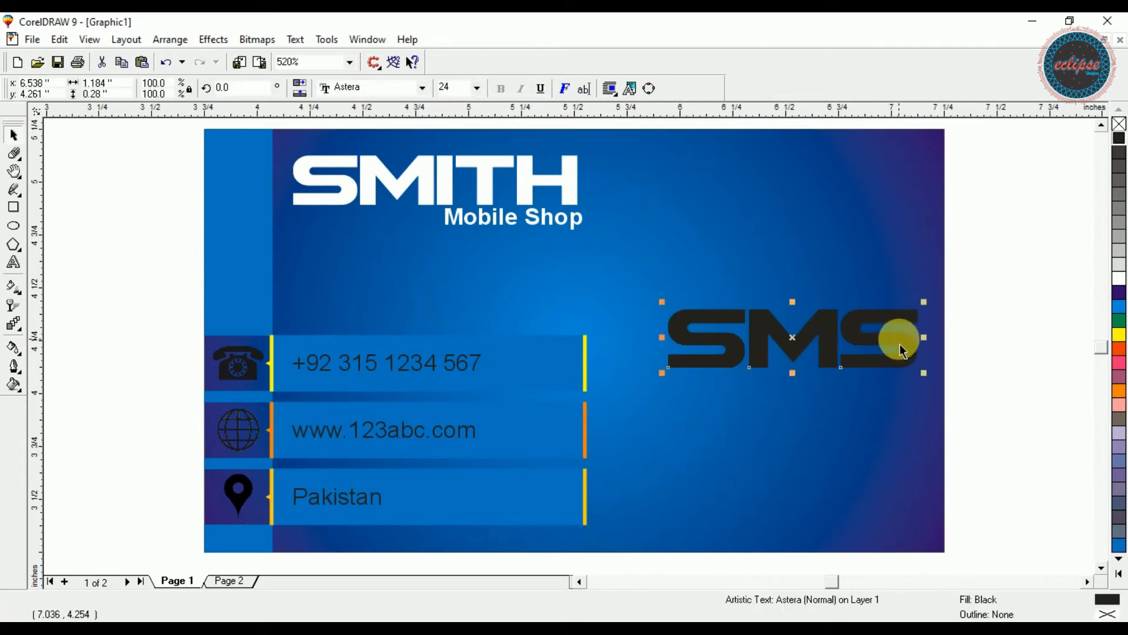
click(1117, 281)
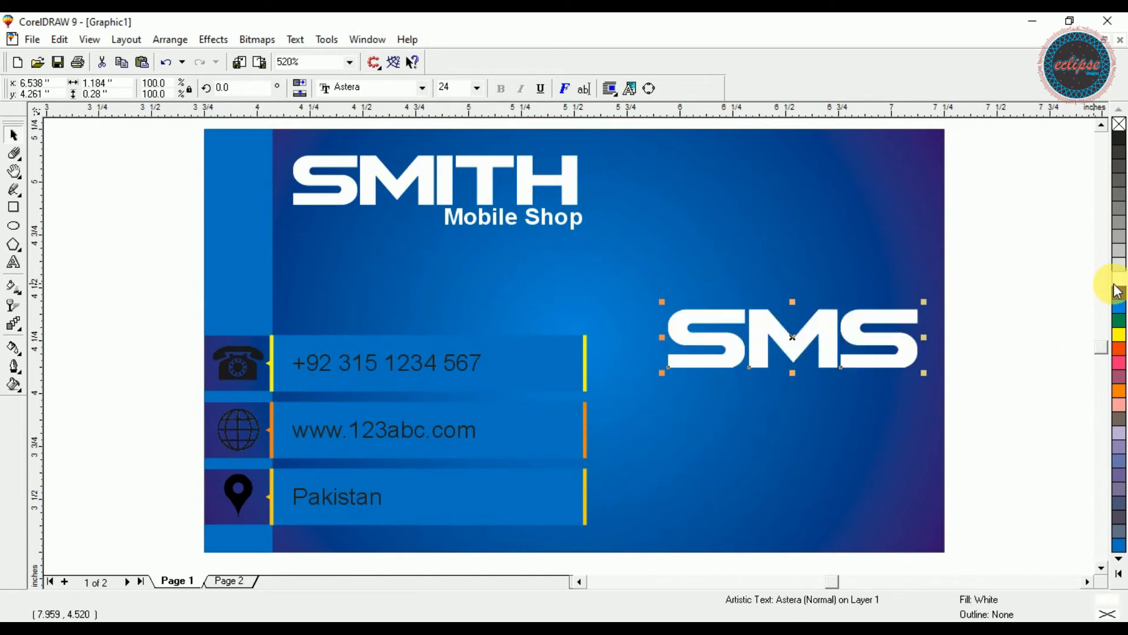
key(ctrl+v)
key(shift+Page_Down)
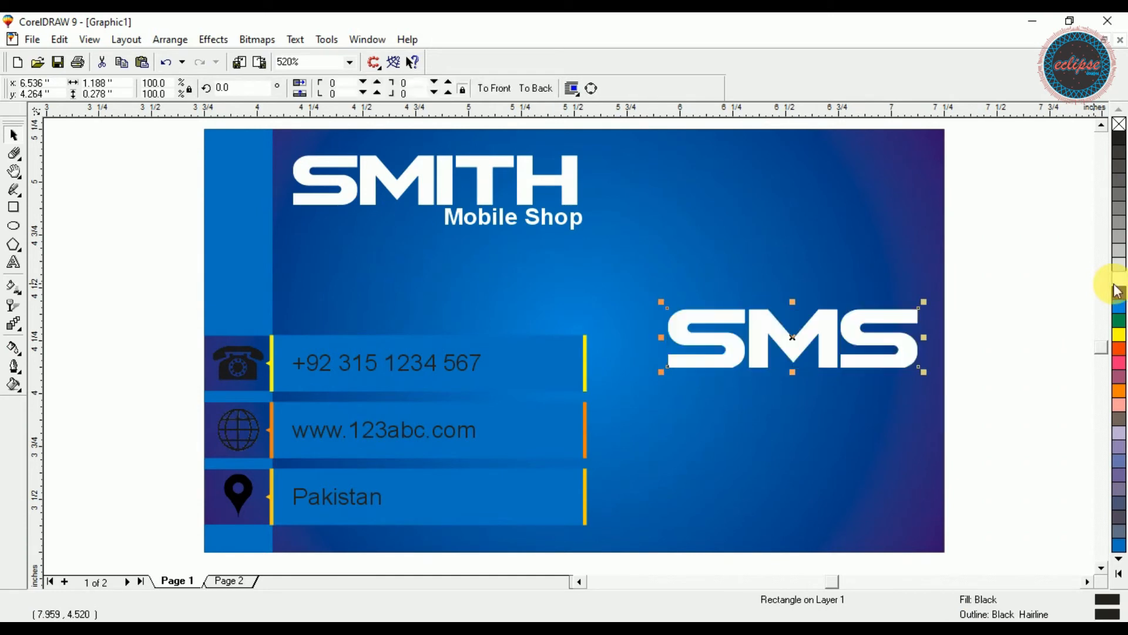
Send the card background to the back, and delete the SMS text together with its black rectangle
click(925, 195)
key(shift+Page_Down)
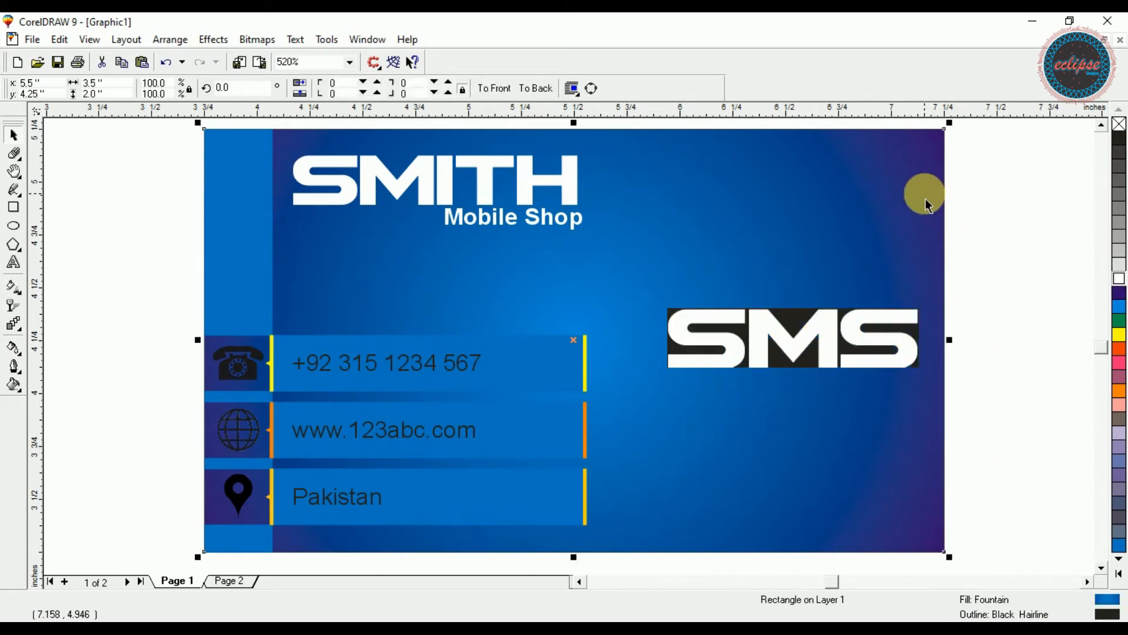
click(979, 262)
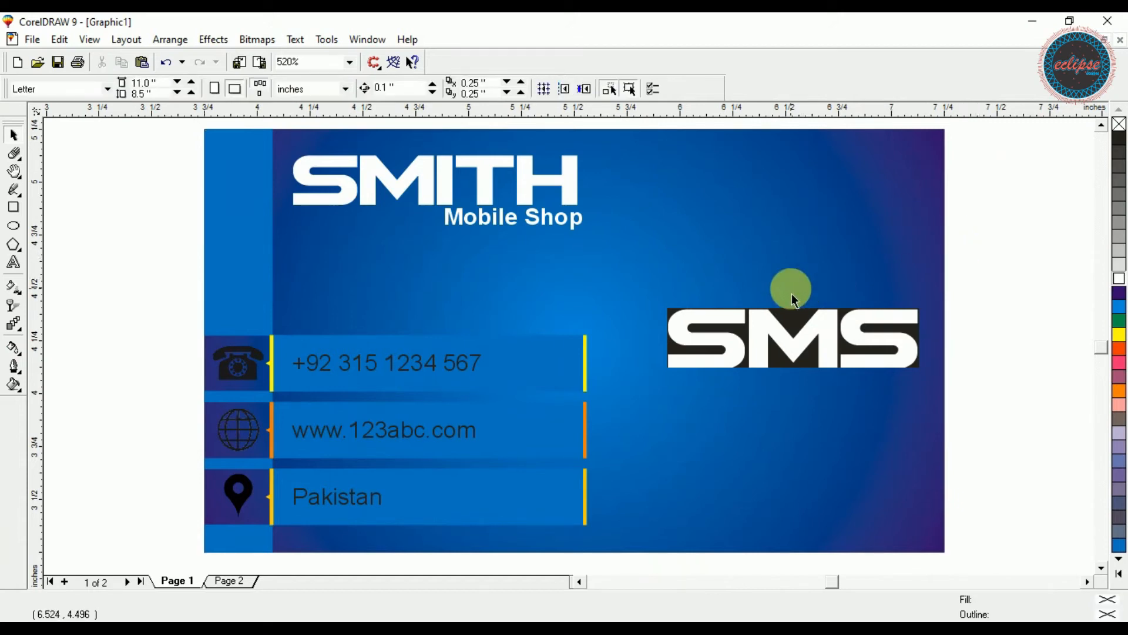
click(803, 313)
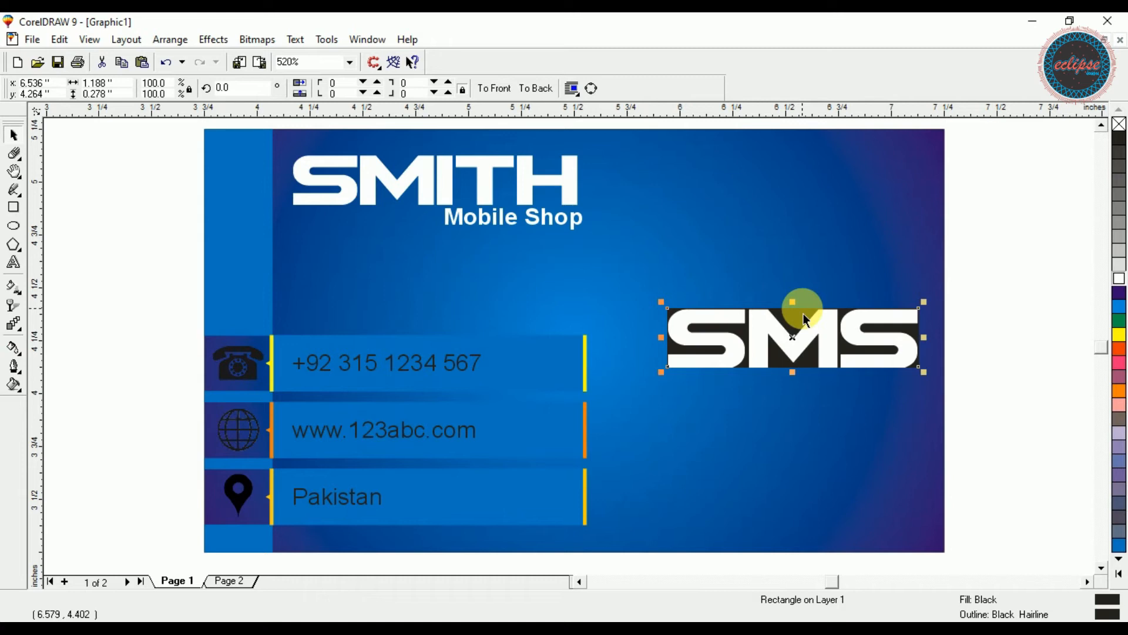
click(1017, 242)
drag(1017, 242, 636, 396)
key(Delete)
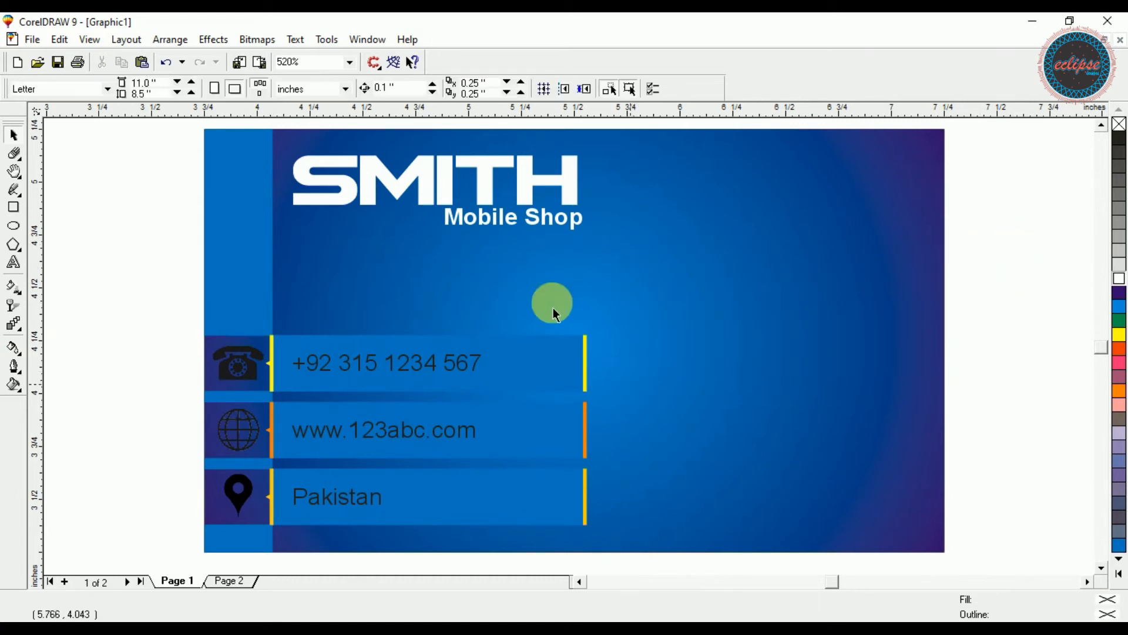
Copy the SMITH heading, paste it, and move the copy to the empty lower right area of the card
click(474, 170)
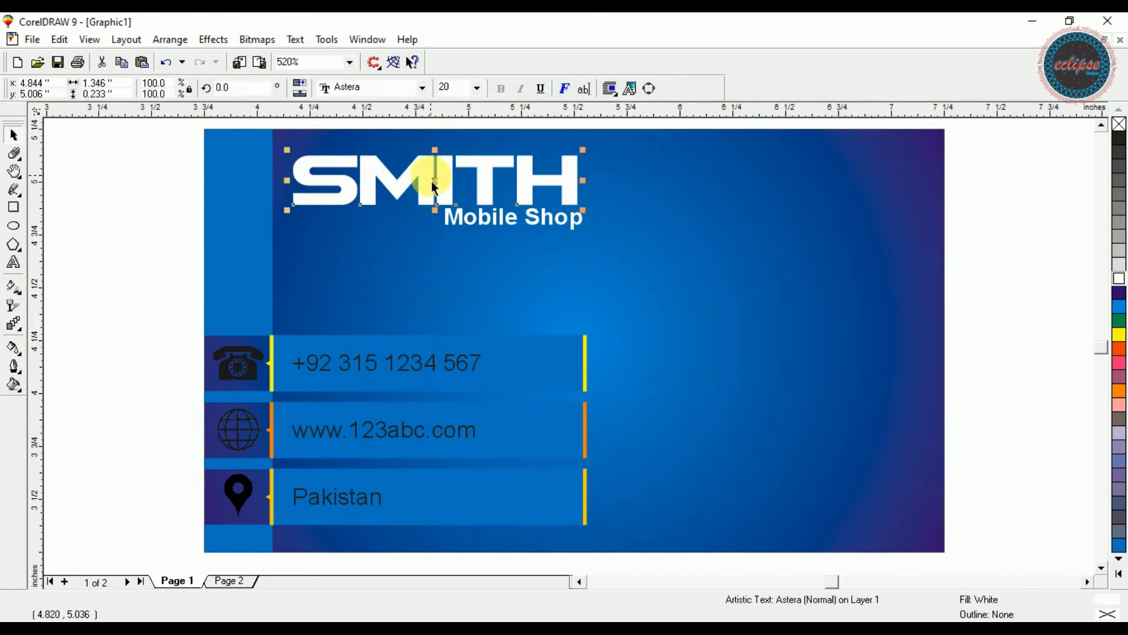
key(ctrl+c)
key(ctrl+v)
drag(447, 192, 757, 408)
Rotate the SMITH copy to about 17.4 degrees and enlarge it to about 2.84 by 1.33 inches across the card
click(759, 409)
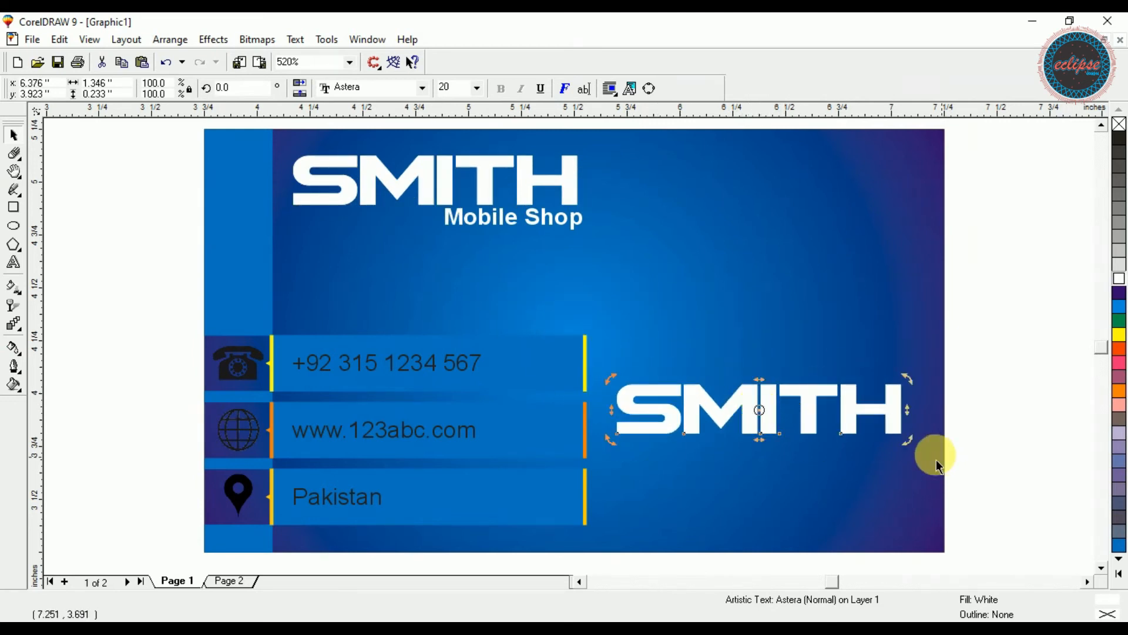
drag(909, 441, 959, 398)
click(863, 361)
click(870, 378)
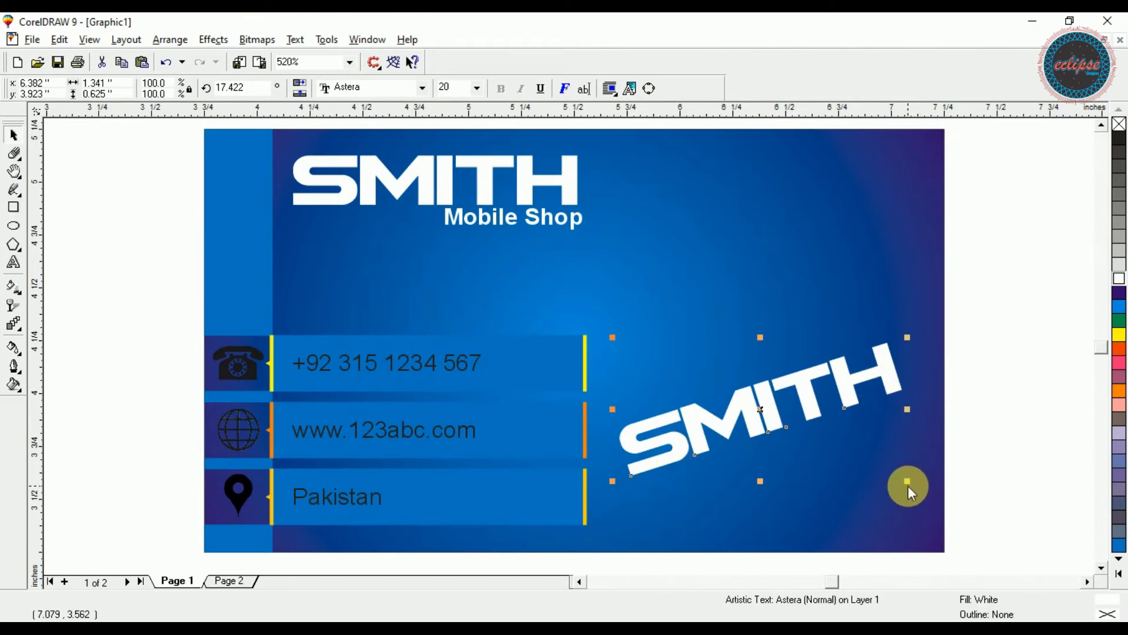
drag(908, 481, 1066, 502)
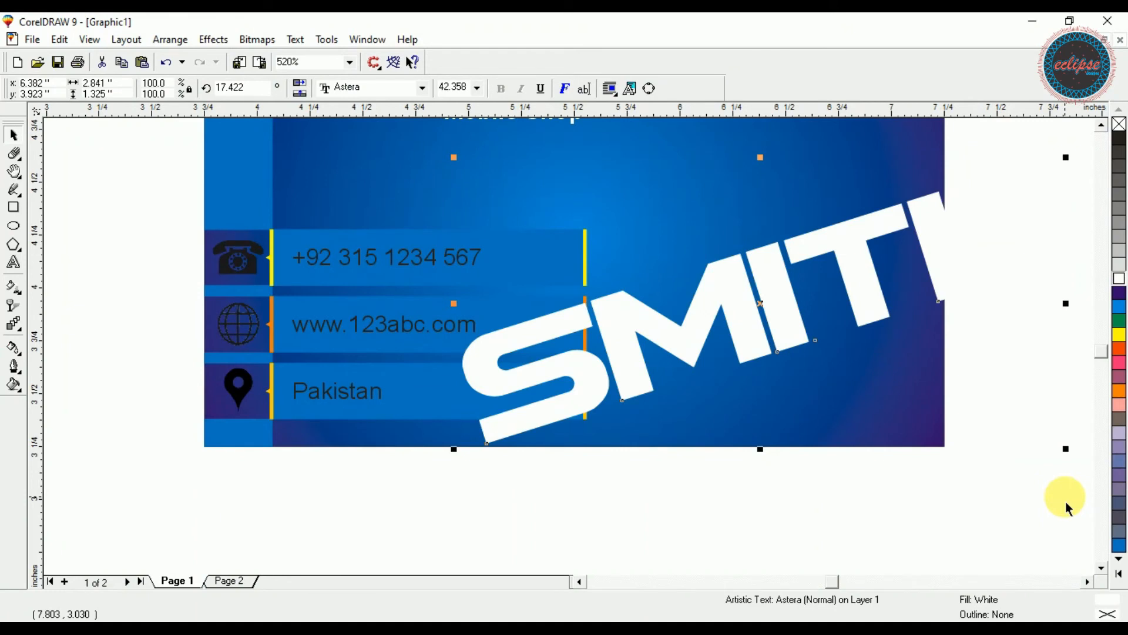
key(F4)
drag(797, 356, 689, 319)
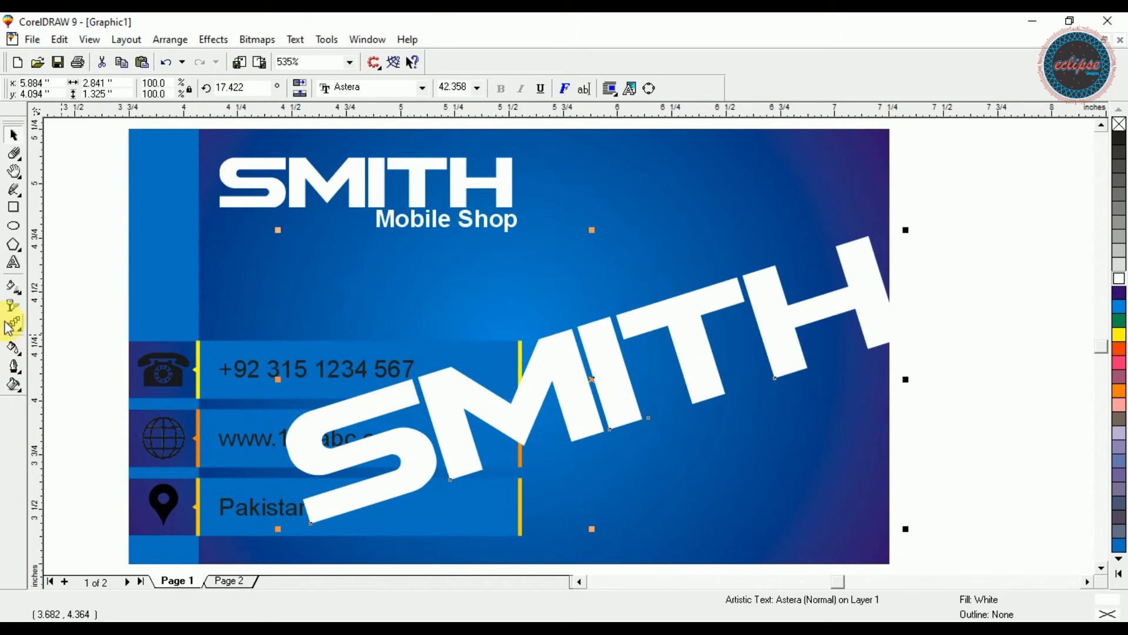
Apply a uniform transparency of 85 to the large SMITH text
click(13, 302)
click(112, 88)
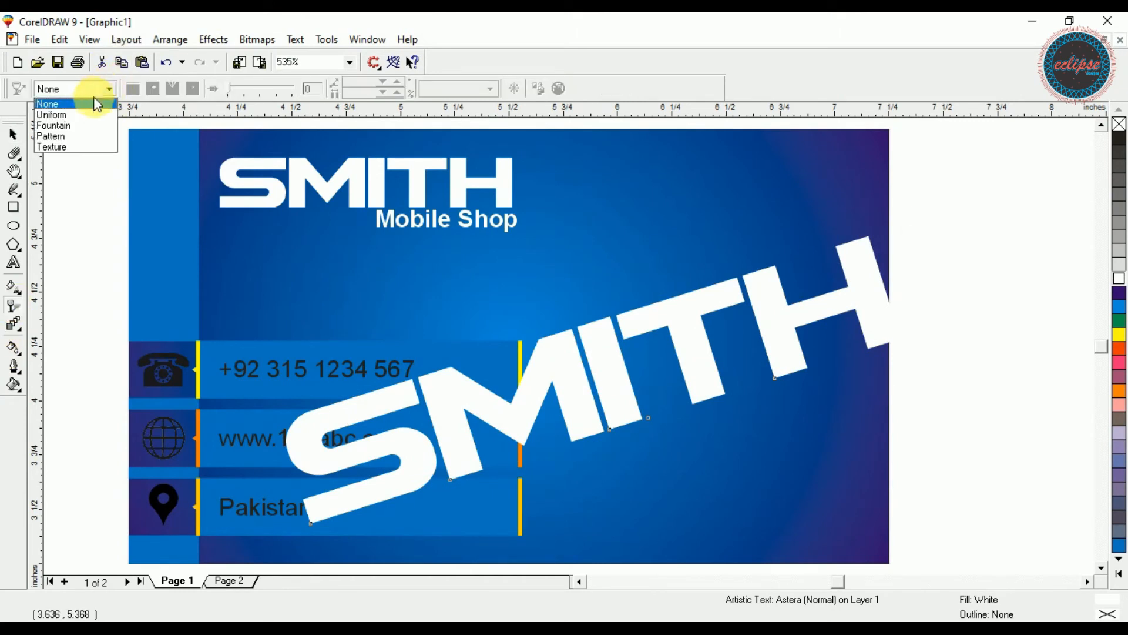
click(82, 114)
drag(200, 86, 205, 86)
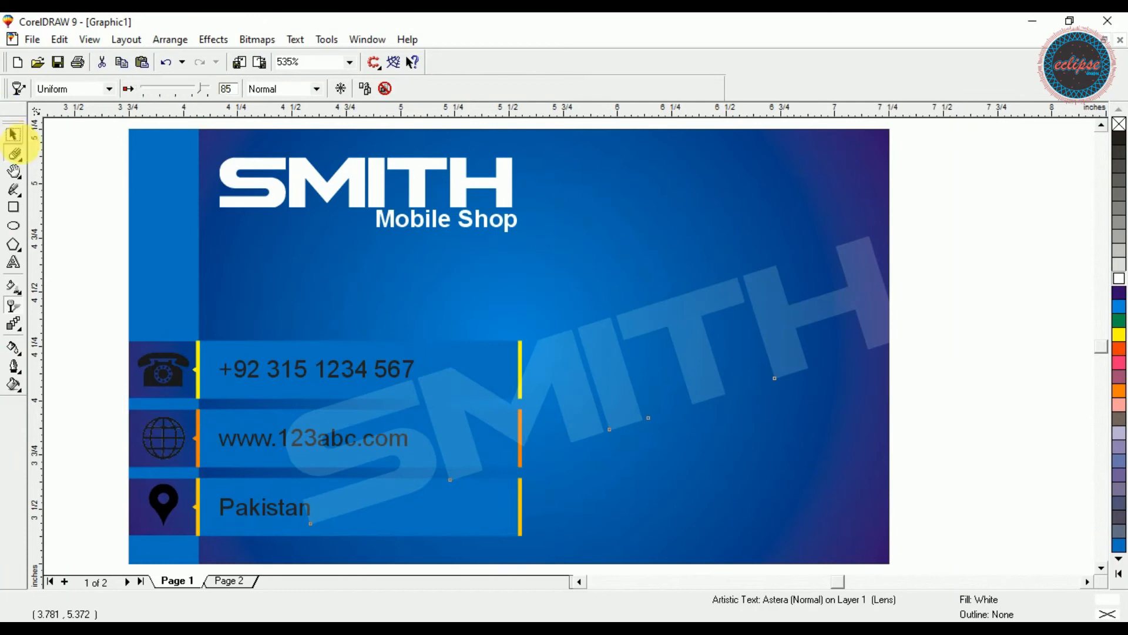
click(13, 135)
PowerClip the transparent SMITH text inside the blue card background
click(623, 263)
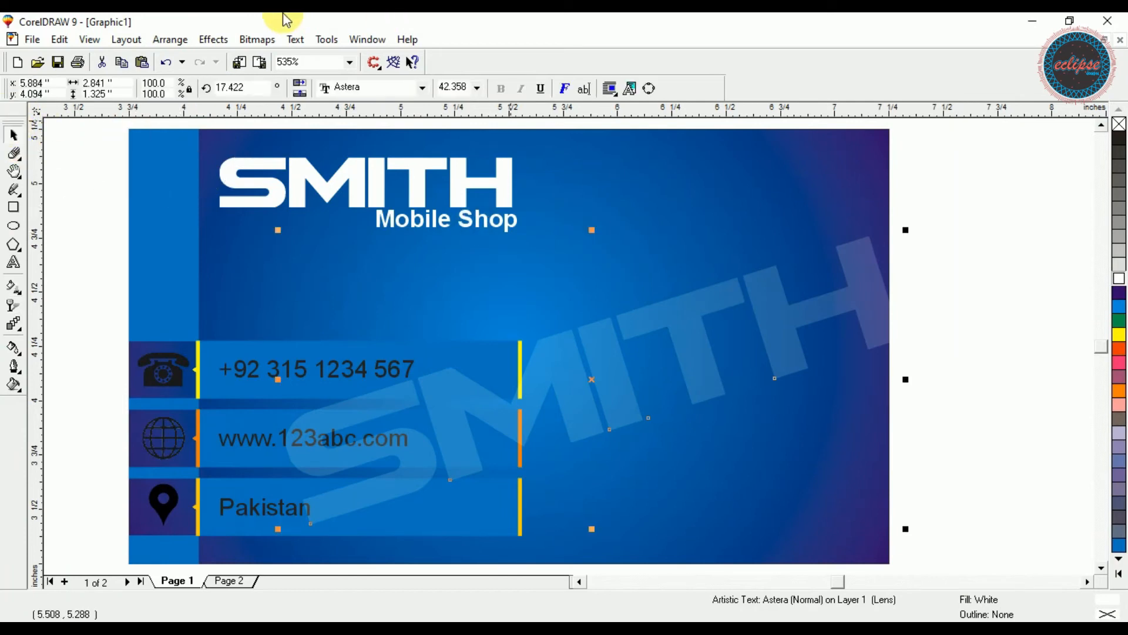
click(216, 39)
mouse_move(345, 160)
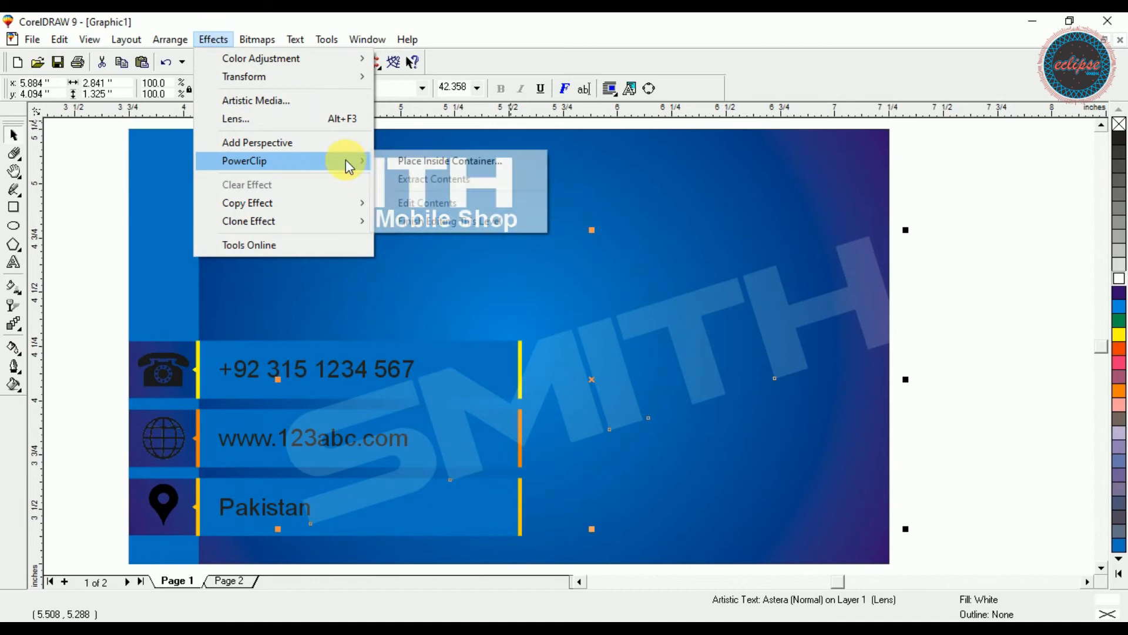
click(411, 160)
click(645, 170)
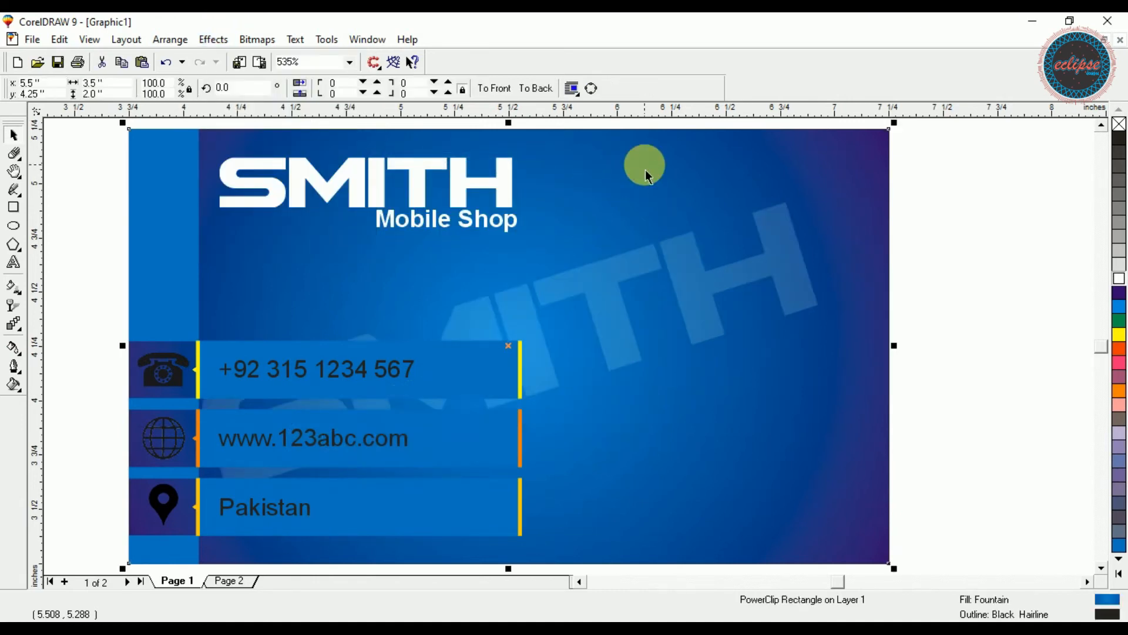
Open the background's PowerClip contents for editing, fill the SMITH text with cyan and shift it slightly up and right
right_click(645, 169)
click(655, 191)
click(680, 298)
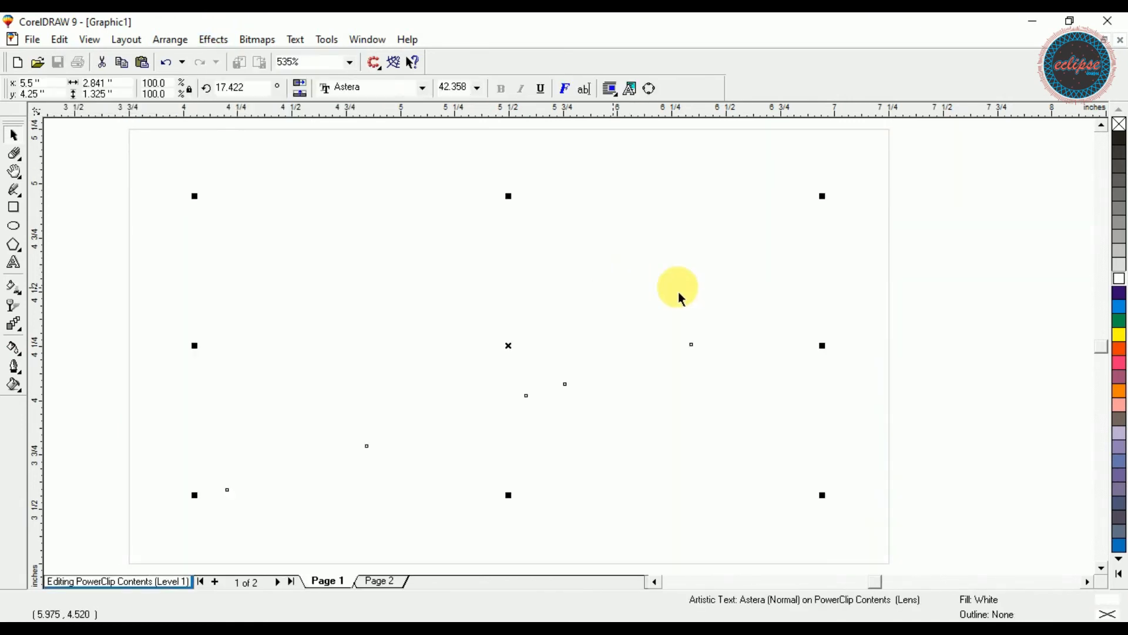
click(1120, 306)
drag(545, 311, 576, 300)
Straighten the SMITH text to 0 degrees and turn it upright with a rotation of 90 degrees
double_click(233, 87)
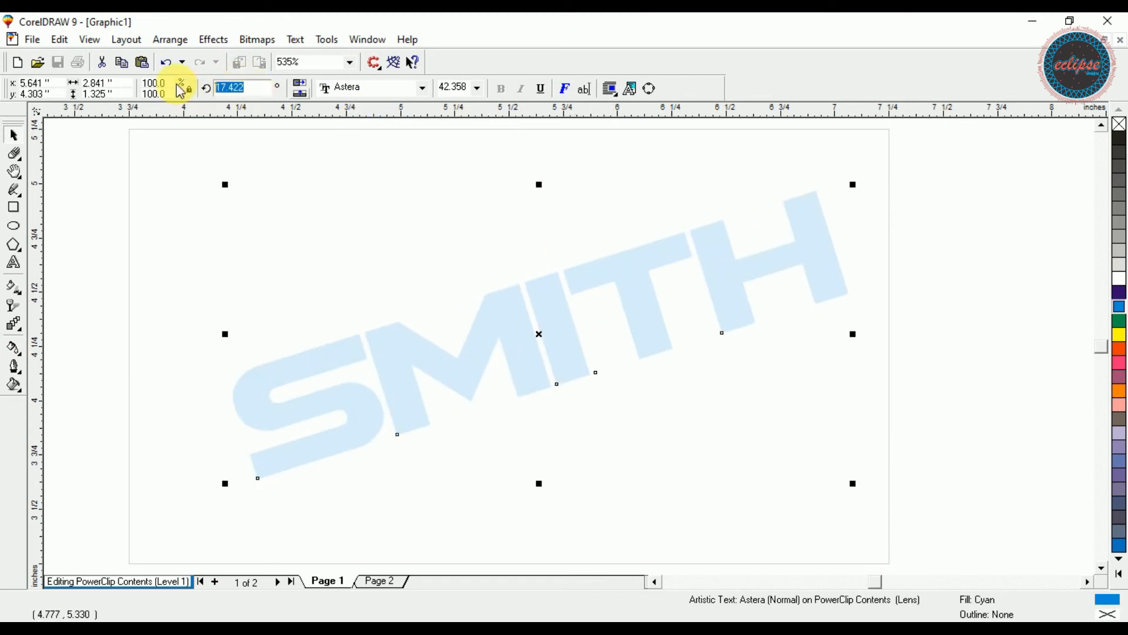
text(0)
key(Return)
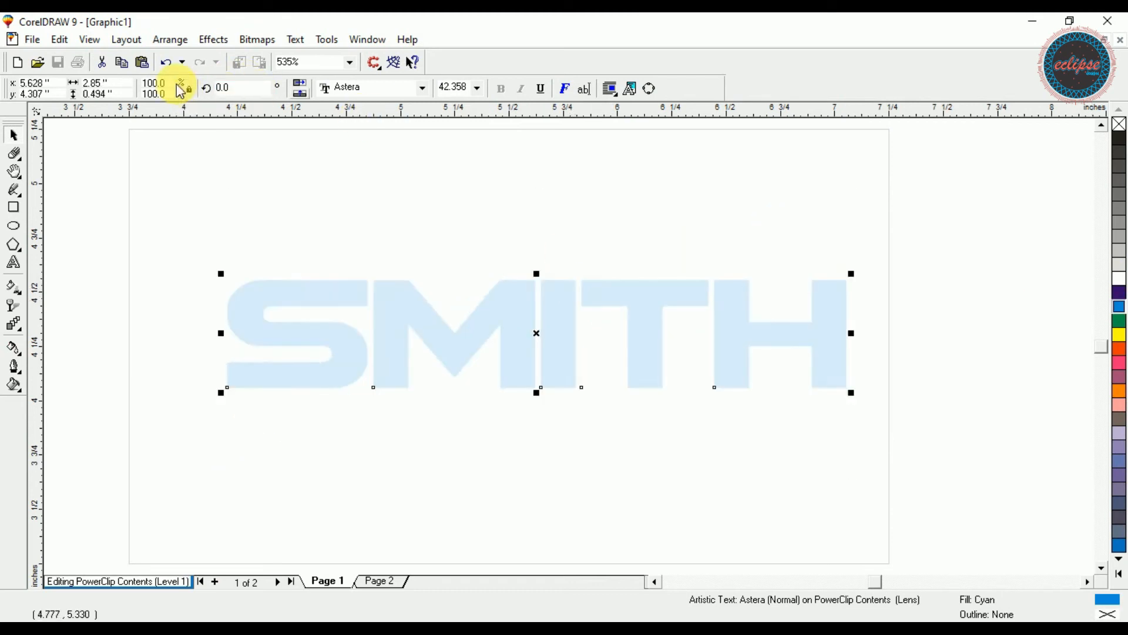
drag(237, 88, 179, 92)
text(90)
key(Return)
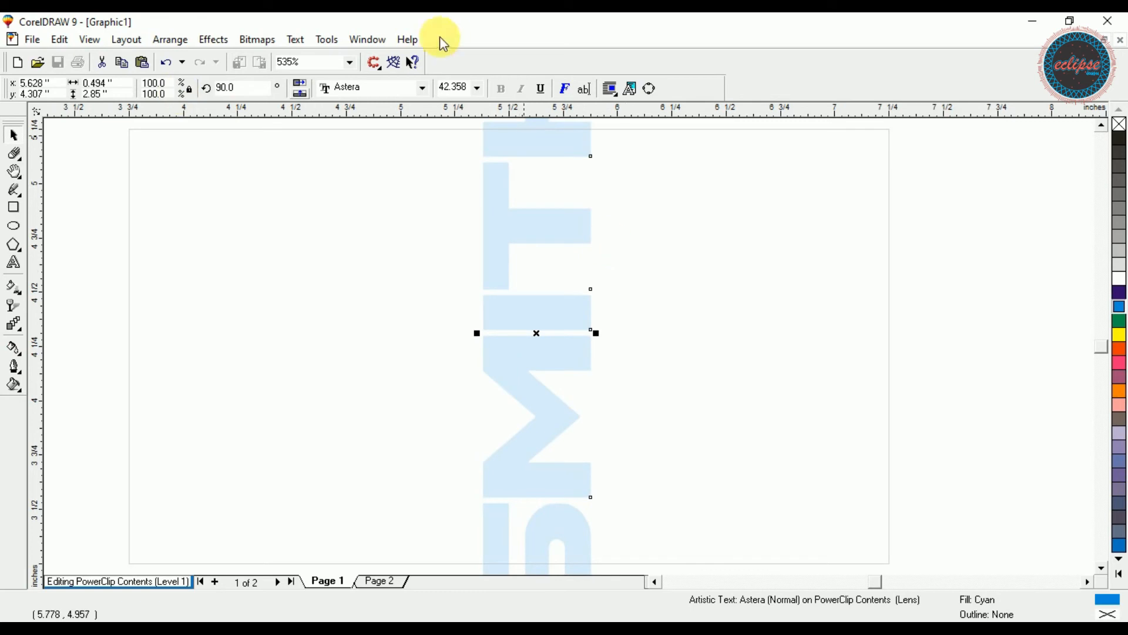
Reduce the SMITH text to 30 points and place it over the card's right edge, scaled to about 0.351 by 2.024 inches
drag(471, 88, 344, 93)
text(30)
key(Return)
drag(562, 295, 893, 219)
drag(917, 570, 917, 529)
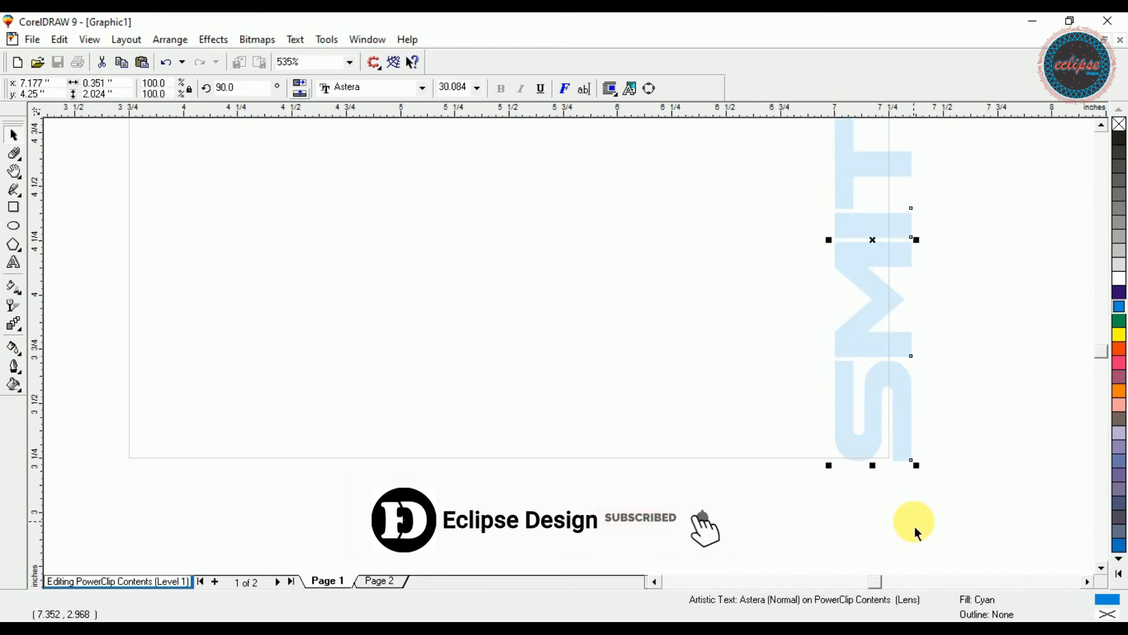
Finish editing the PowerClip contents of the card background
right_click(885, 410)
right_click(876, 392)
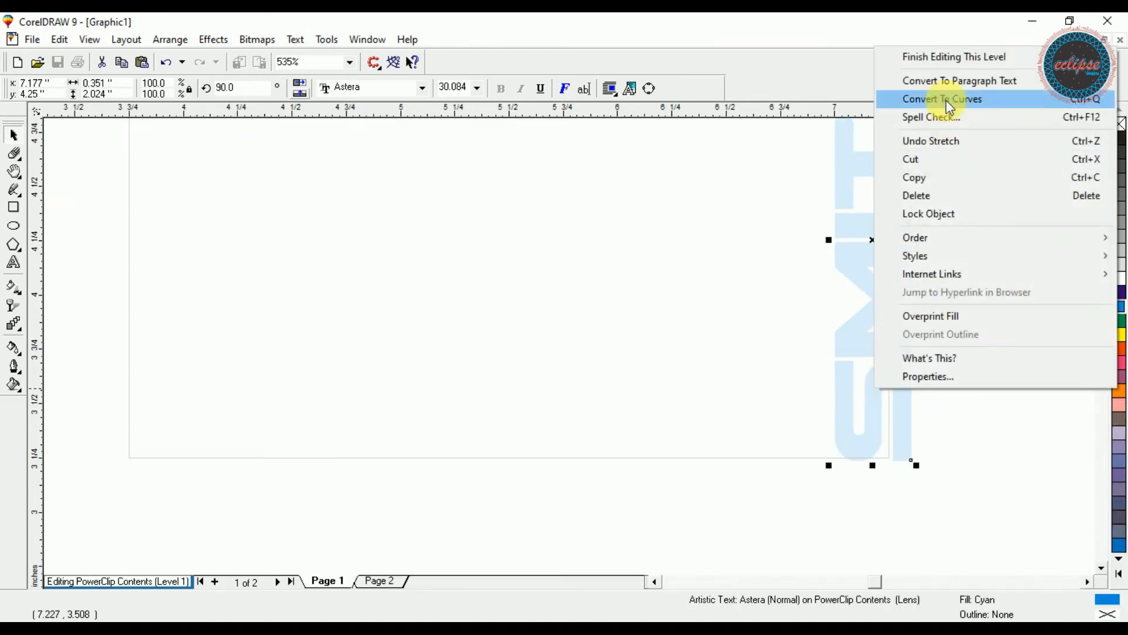
click(941, 56)
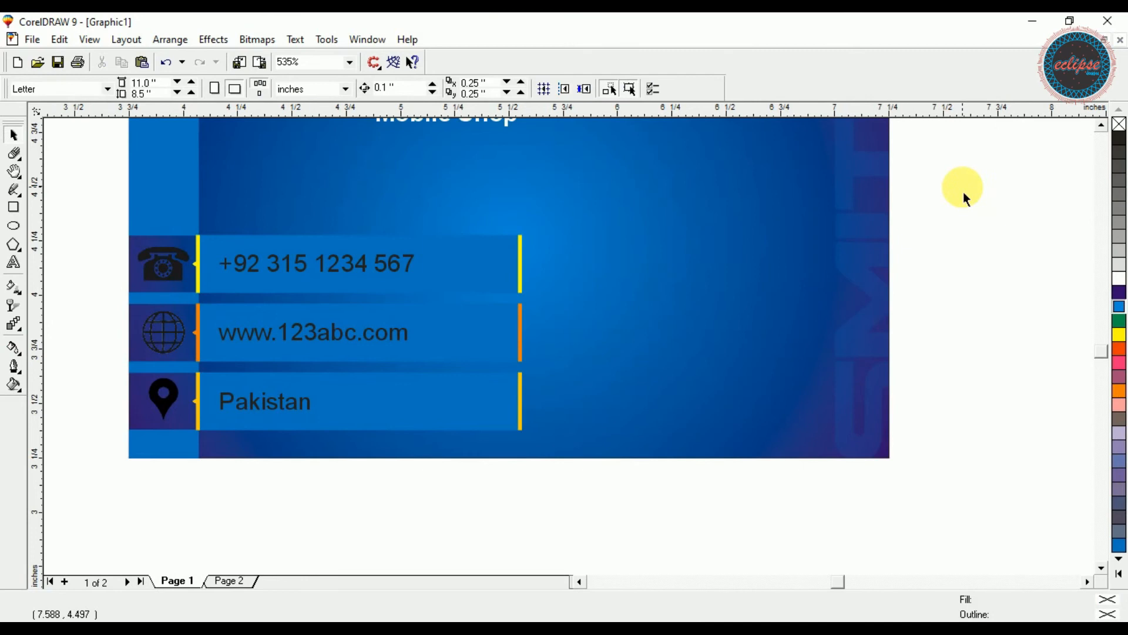
key(F4)
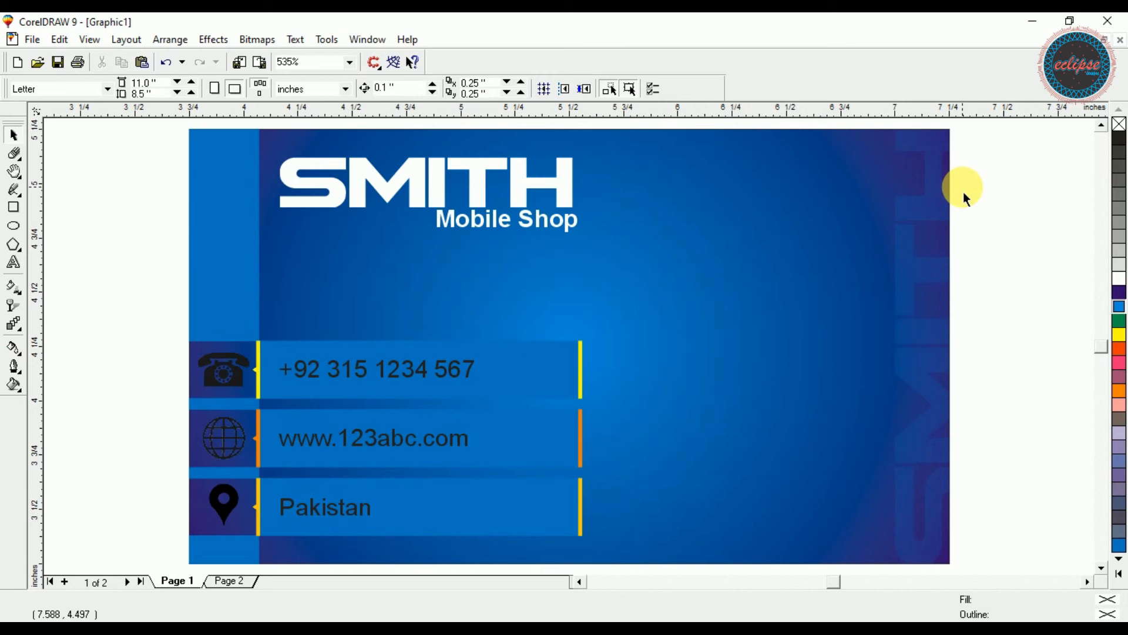
On page 2, draw a rectangle about 2.45 by 1.17 inches at the left side of the business card reference photo
key(Page_Down)
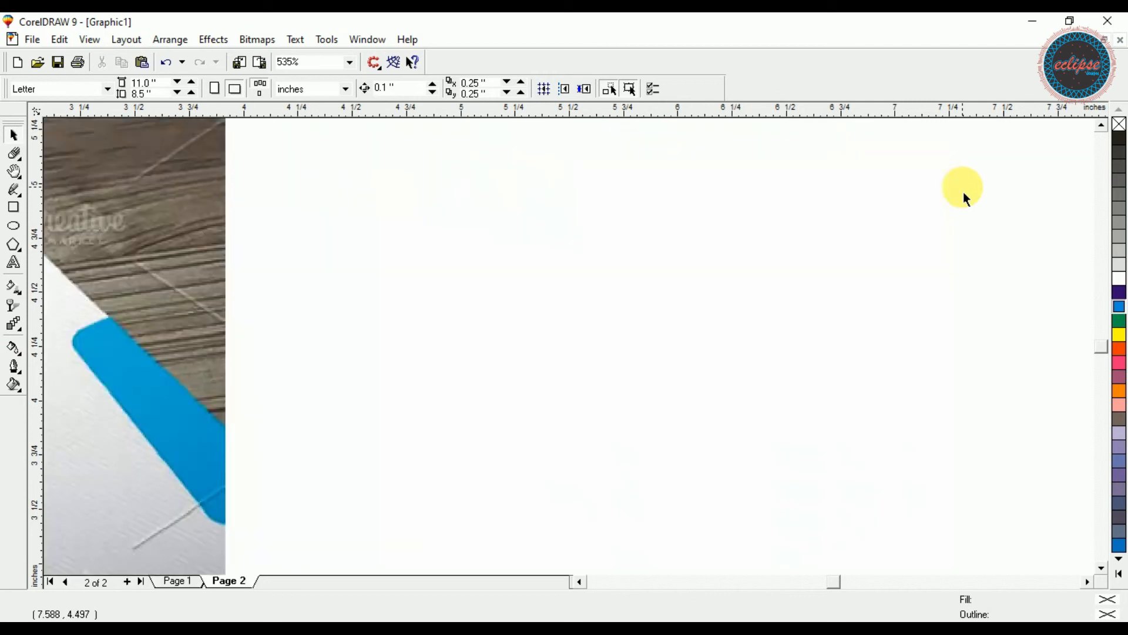
key(F4)
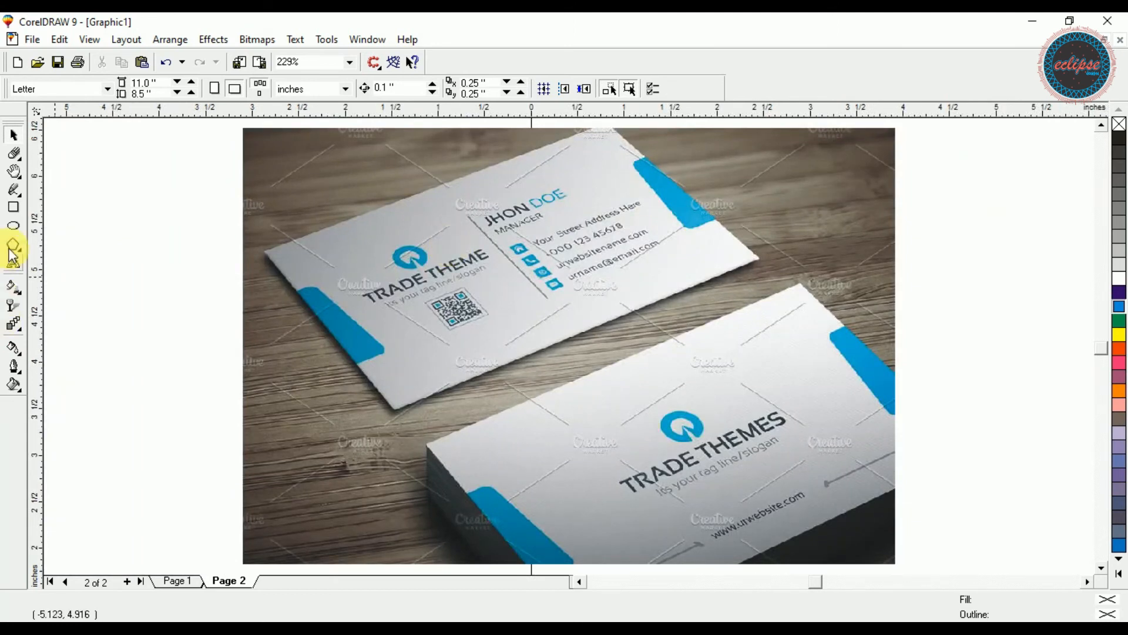
click(19, 203)
drag(77, 219, 305, 328)
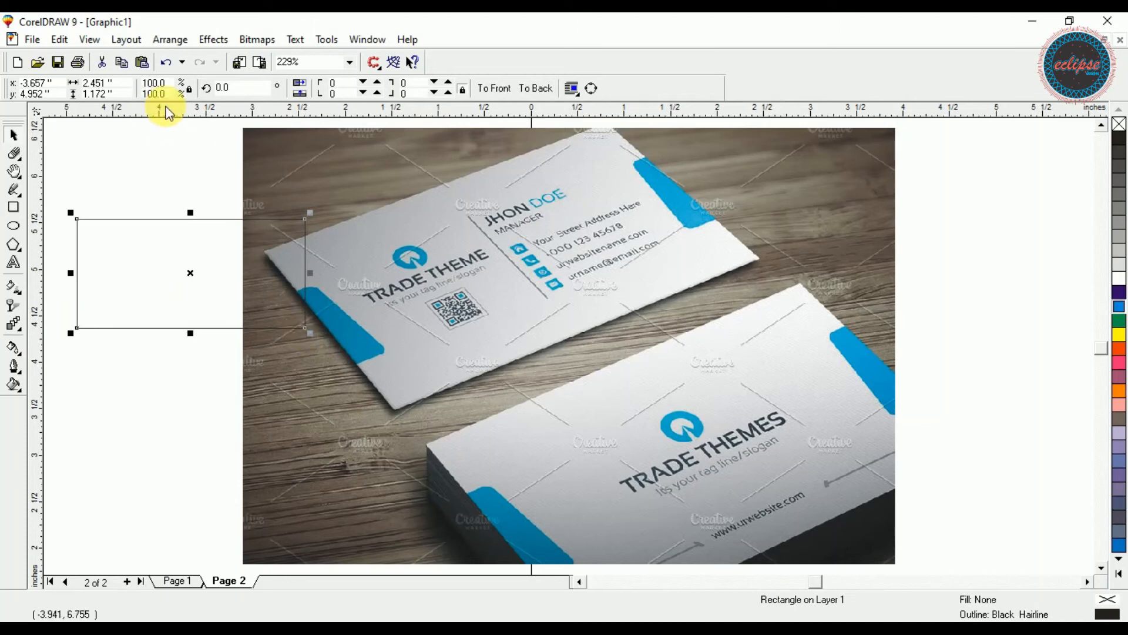
Set the new rectangle's size to 3.5 by 2 inches
double_click(96, 83)
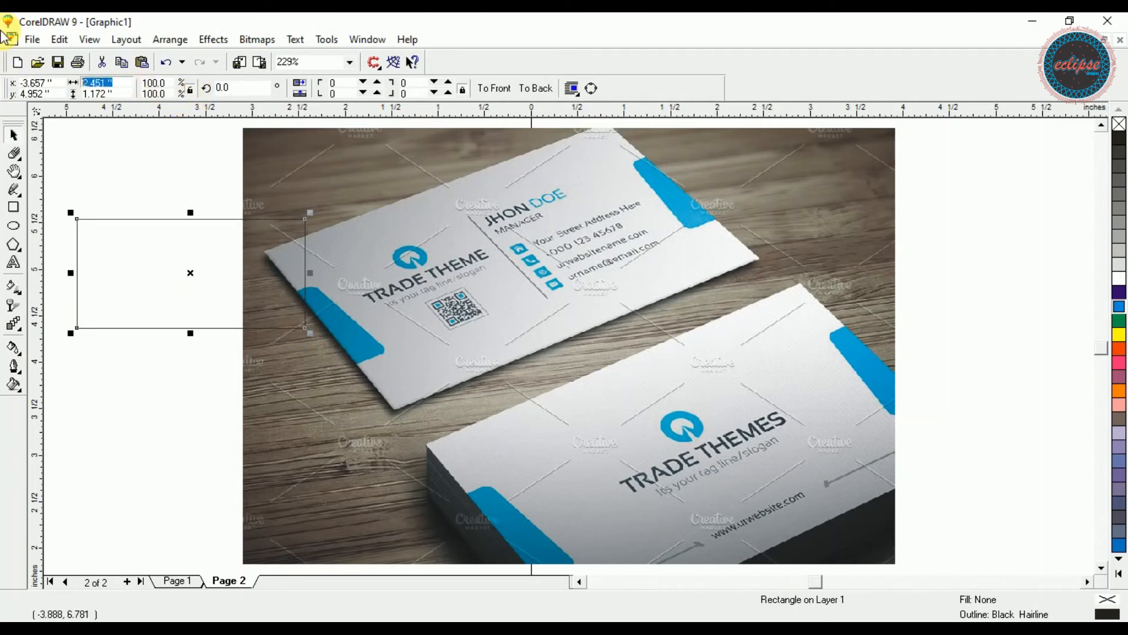
text(3.5)
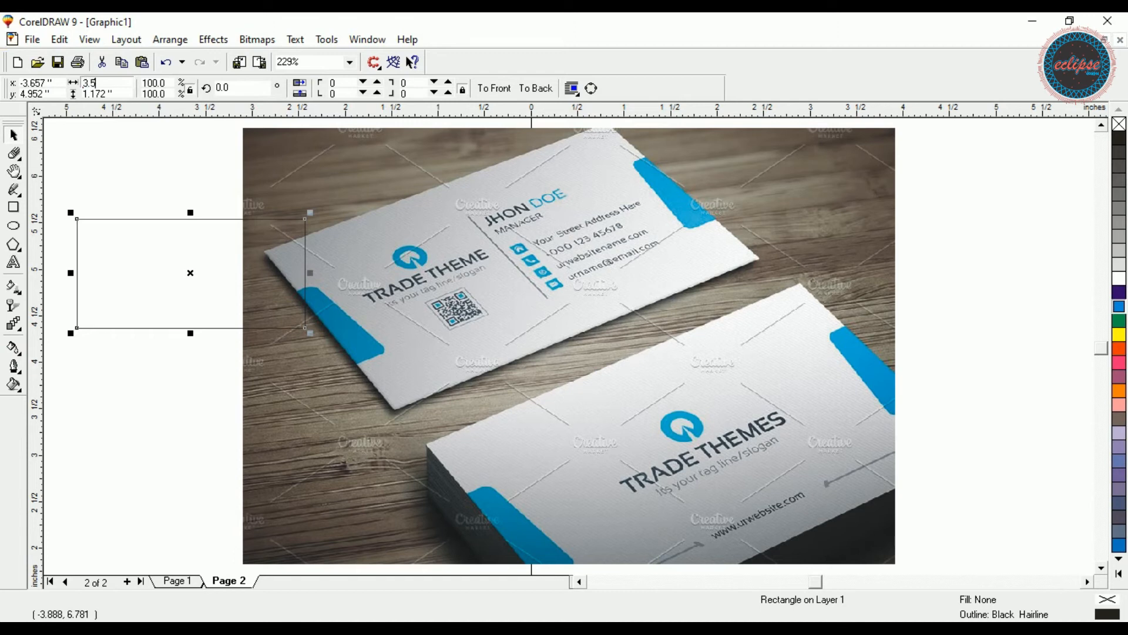
key(Tab)
text(2)
key(Return)
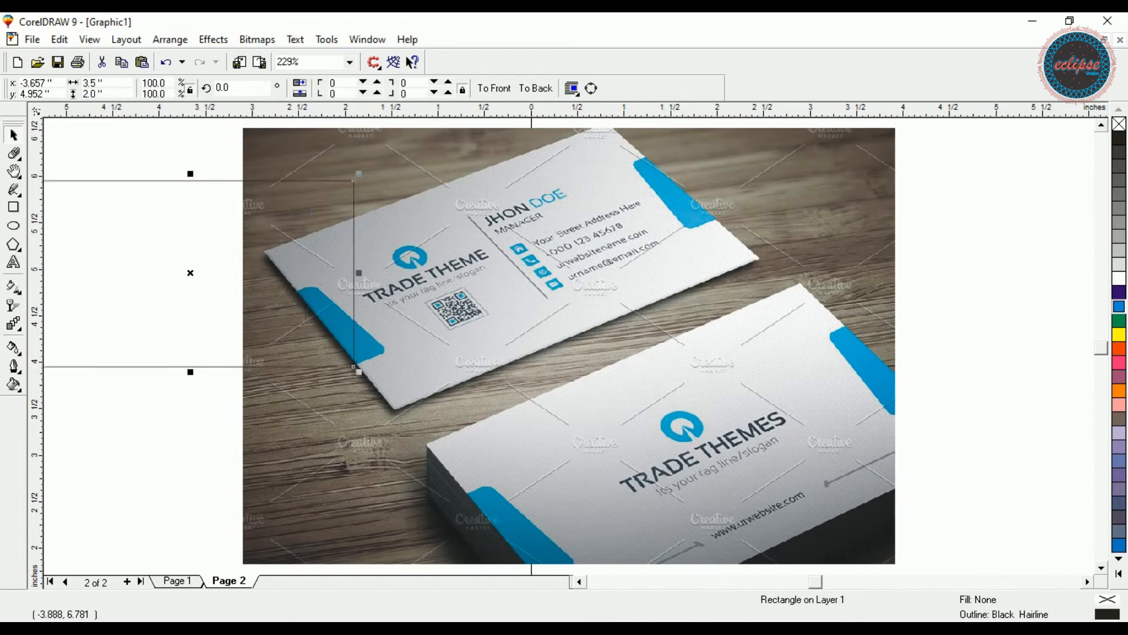
Center the rectangle on the page and move it right, clear of the reference photo, to about x 5.864 and y 4.259 inches
key(p)
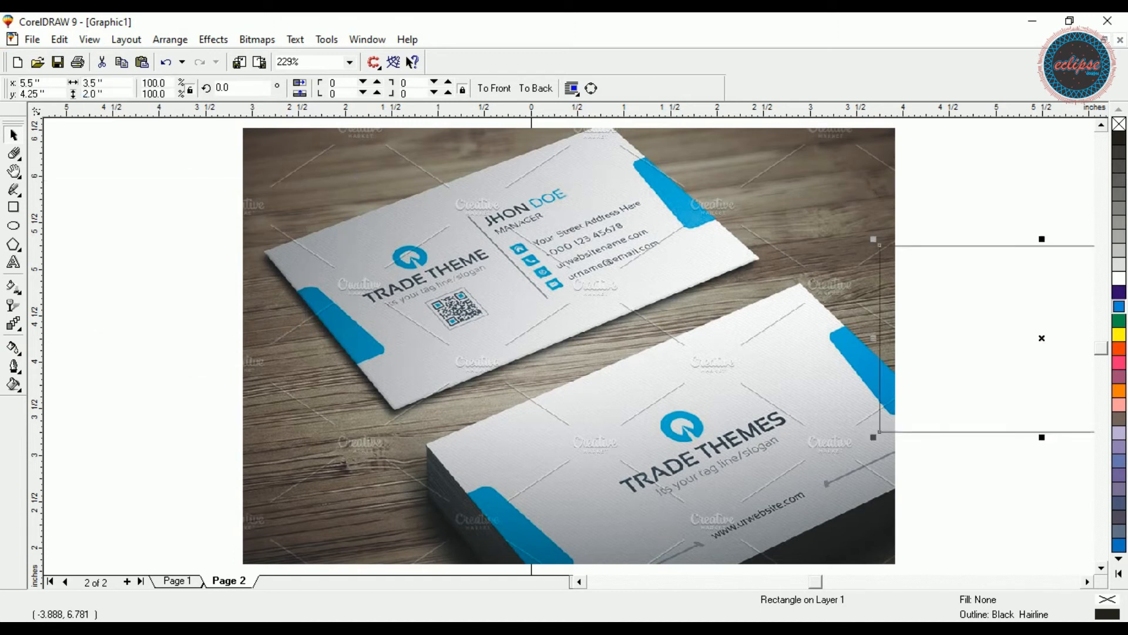
key(alt+Right)
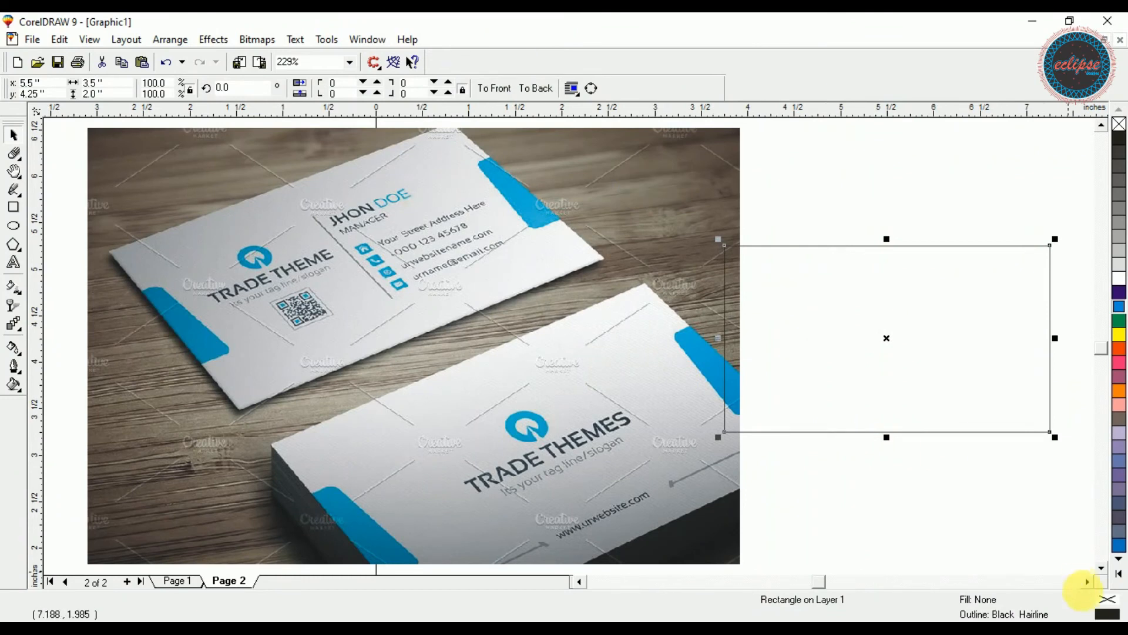
click(1089, 581)
drag(828, 404, 864, 404)
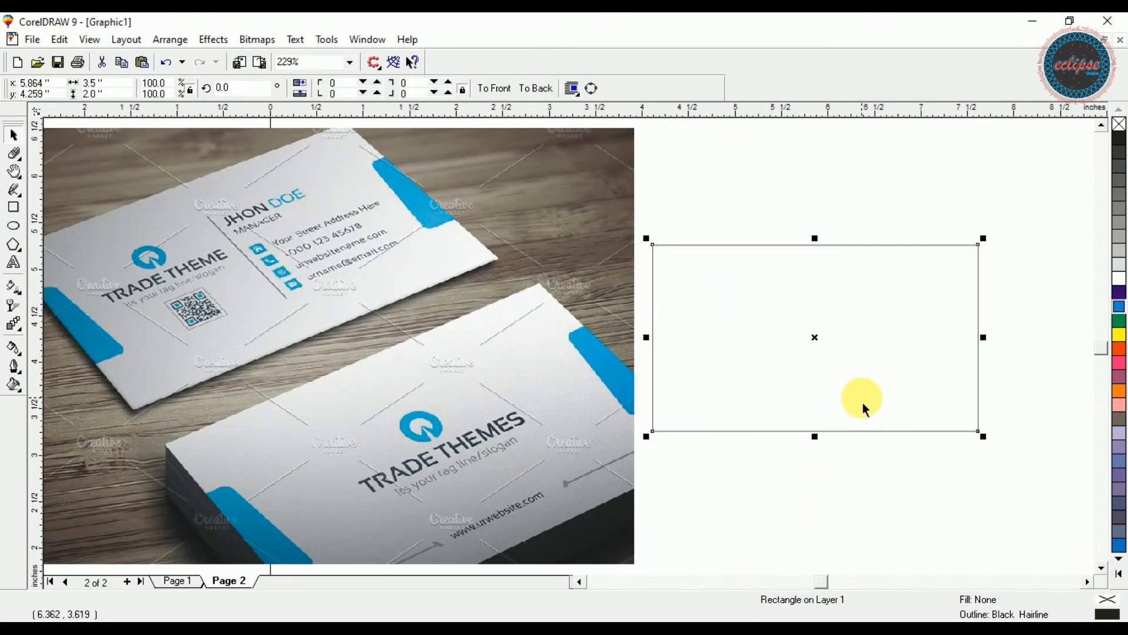
key(F3)
click(857, 327)
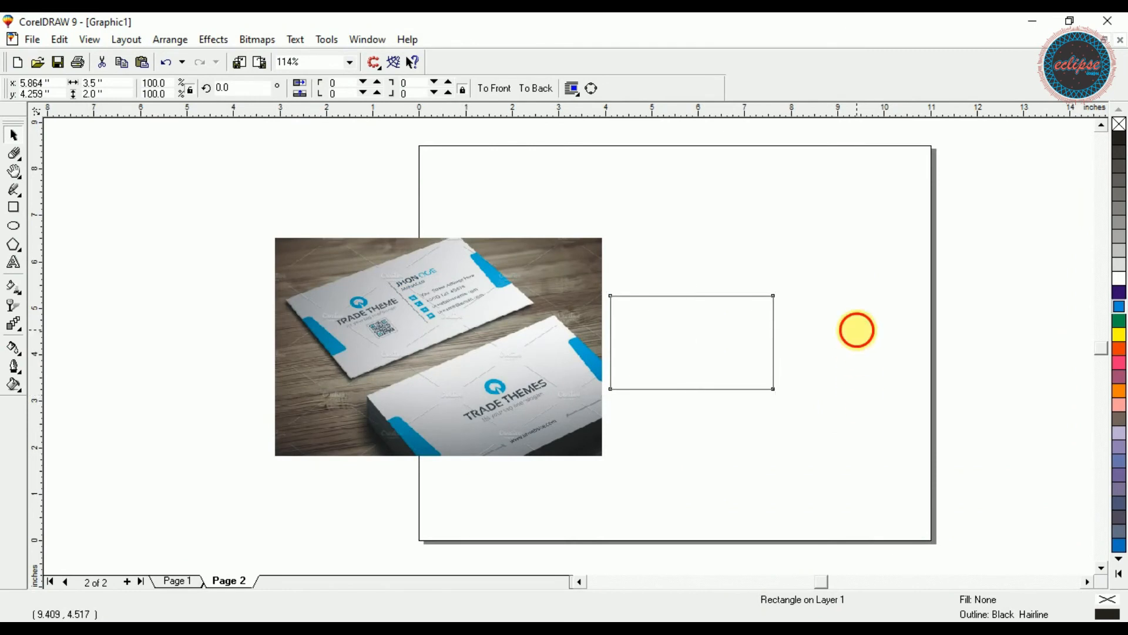
click(754, 338)
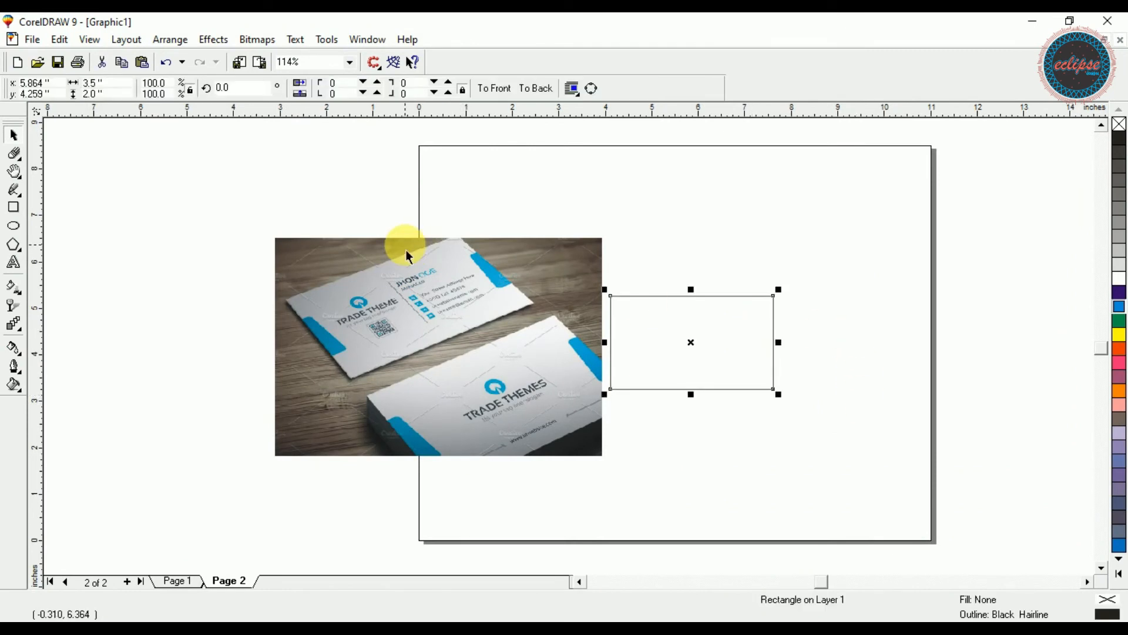
key(F4)
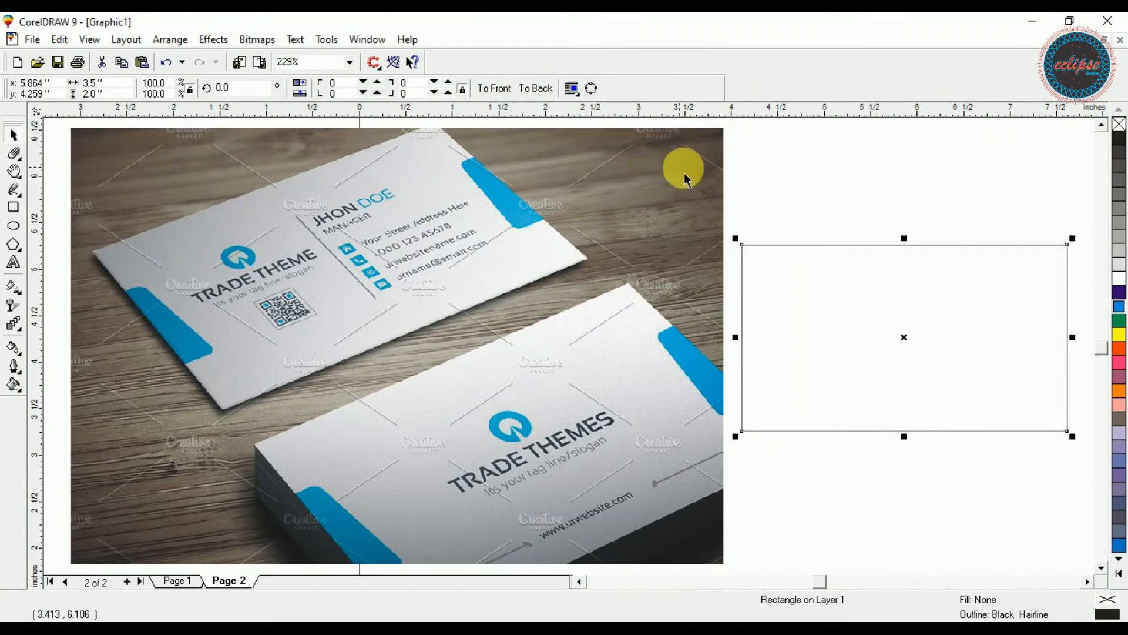
click(746, 190)
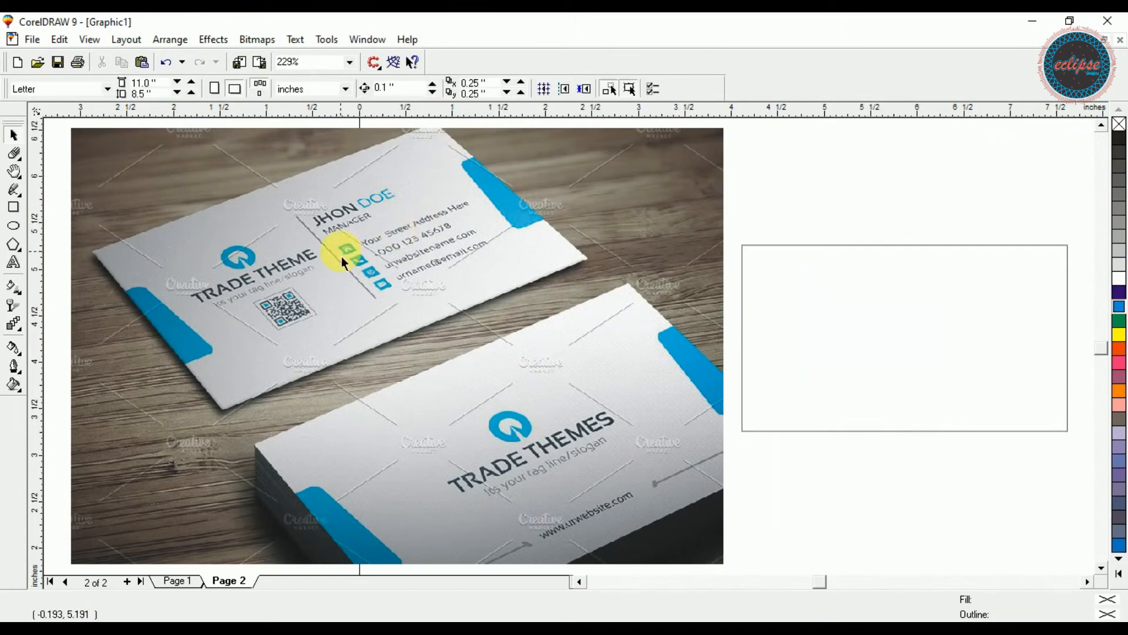
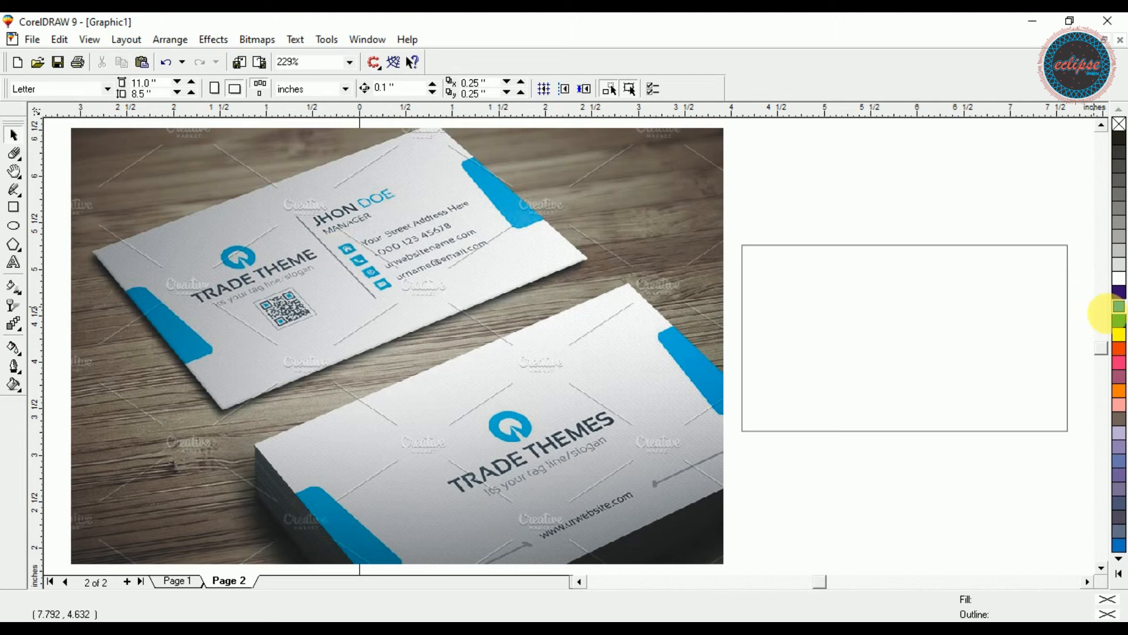
Move the card rectangle up to about y 5.316 inches and place a duplicate directly below it with a small gap
click(934, 421)
drag(913, 356, 913, 252)
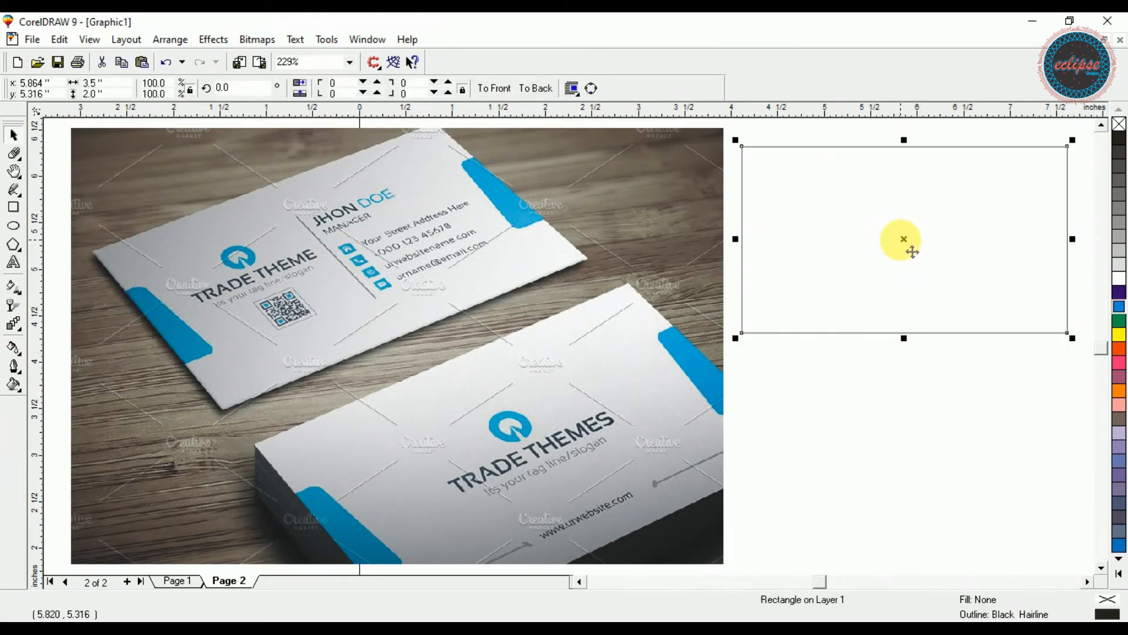
drag(912, 251, 894, 451)
click(725, 318)
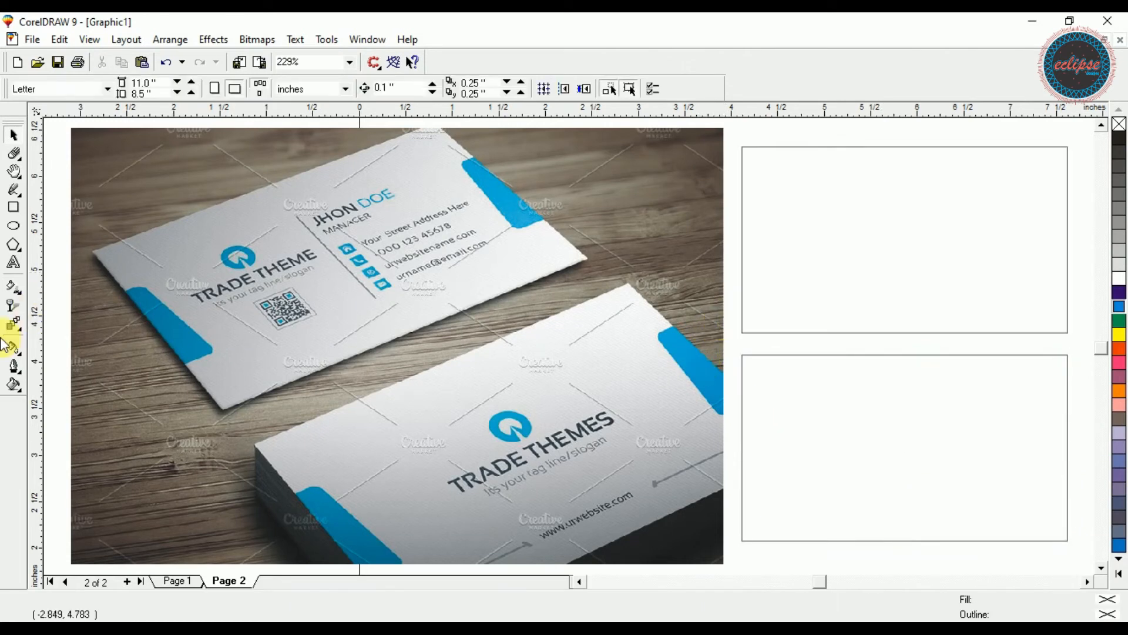
Draw a square about 1.137 inches wide across the upper card's left edge and round all its corners to 30
click(13, 207)
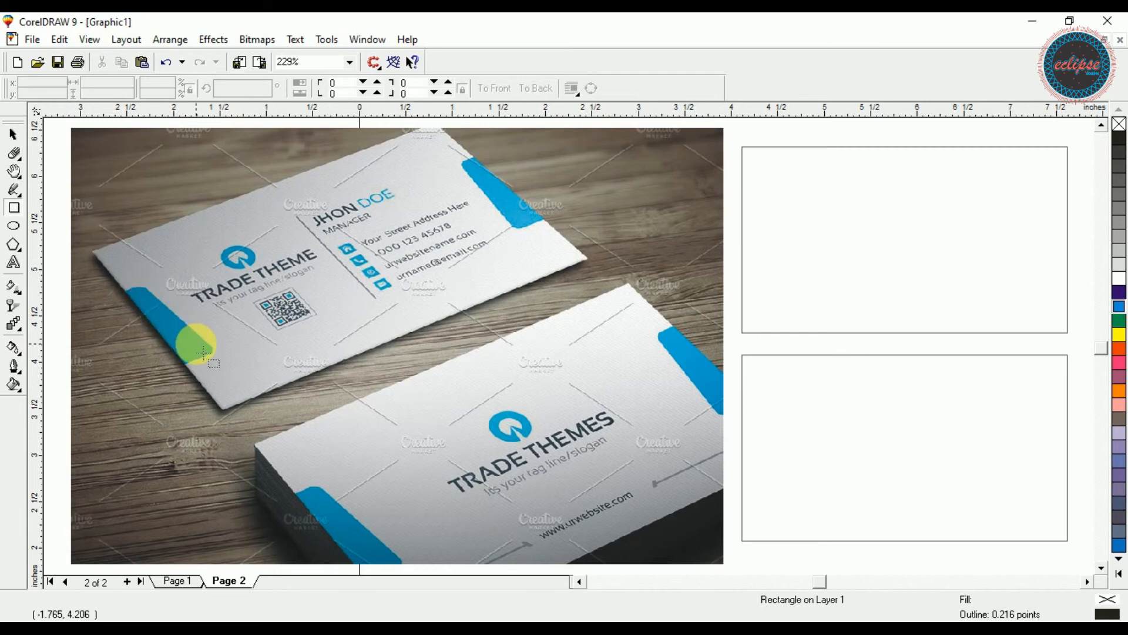
drag(702, 193, 798, 266)
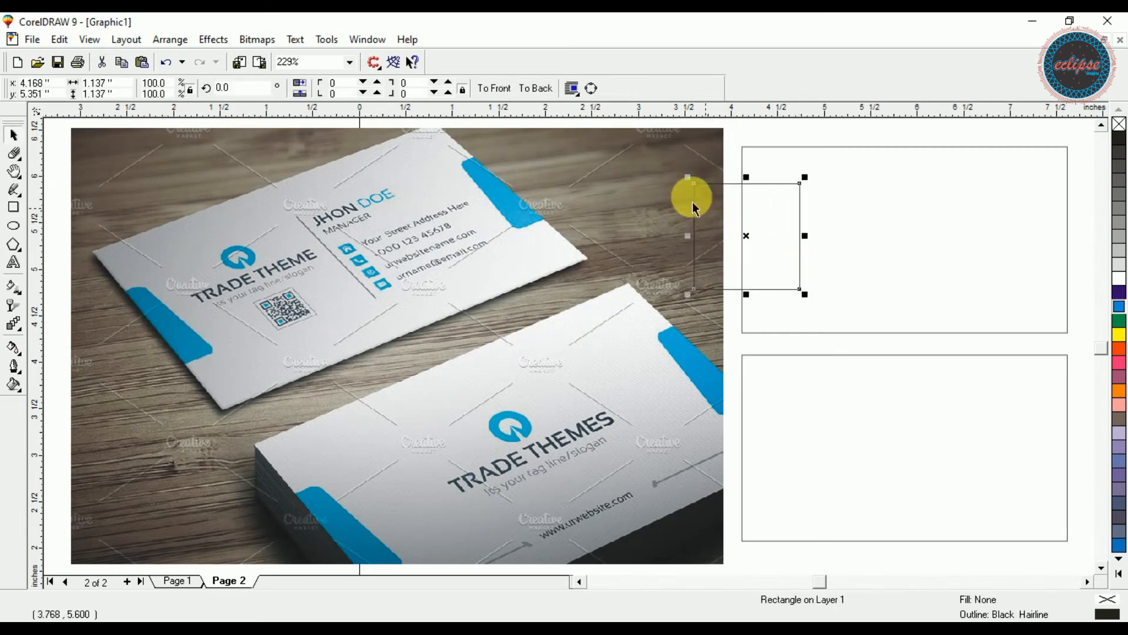
click(447, 83)
click(448, 83)
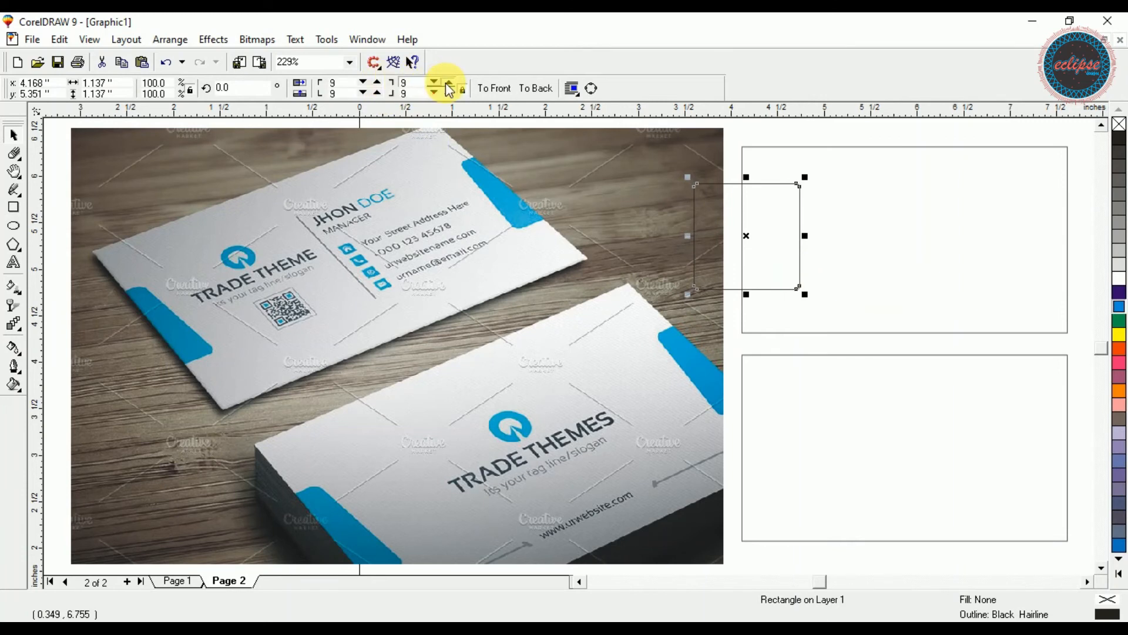
click(448, 84)
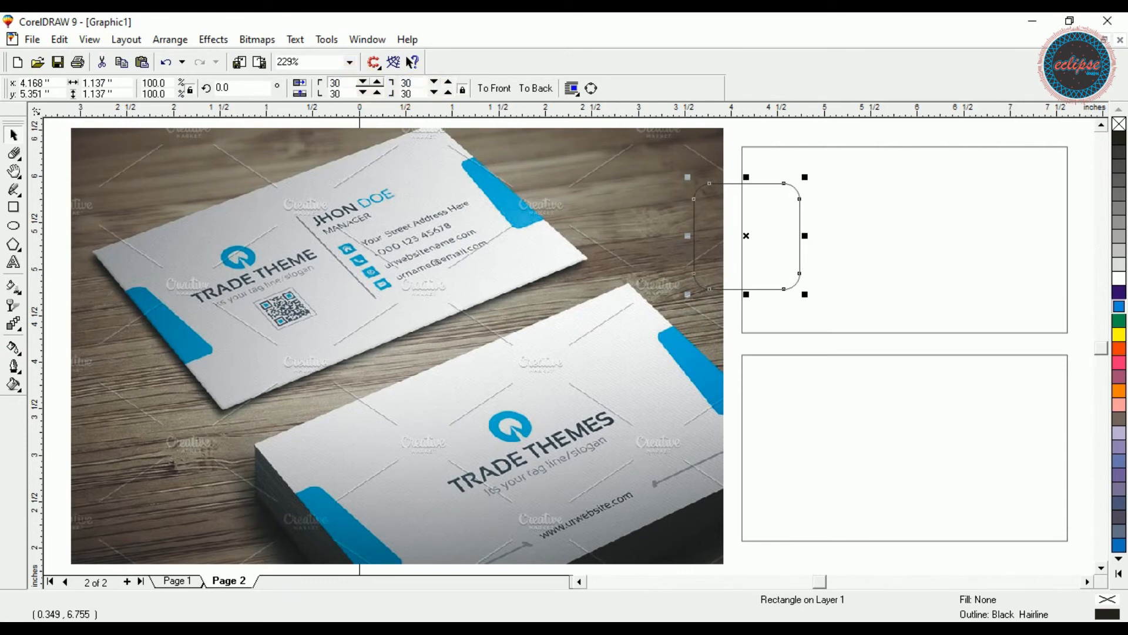
Rotate the rounded square about 9.6 degrees and shift it left to about x 3.759 and y 5.245 inches
click(747, 238)
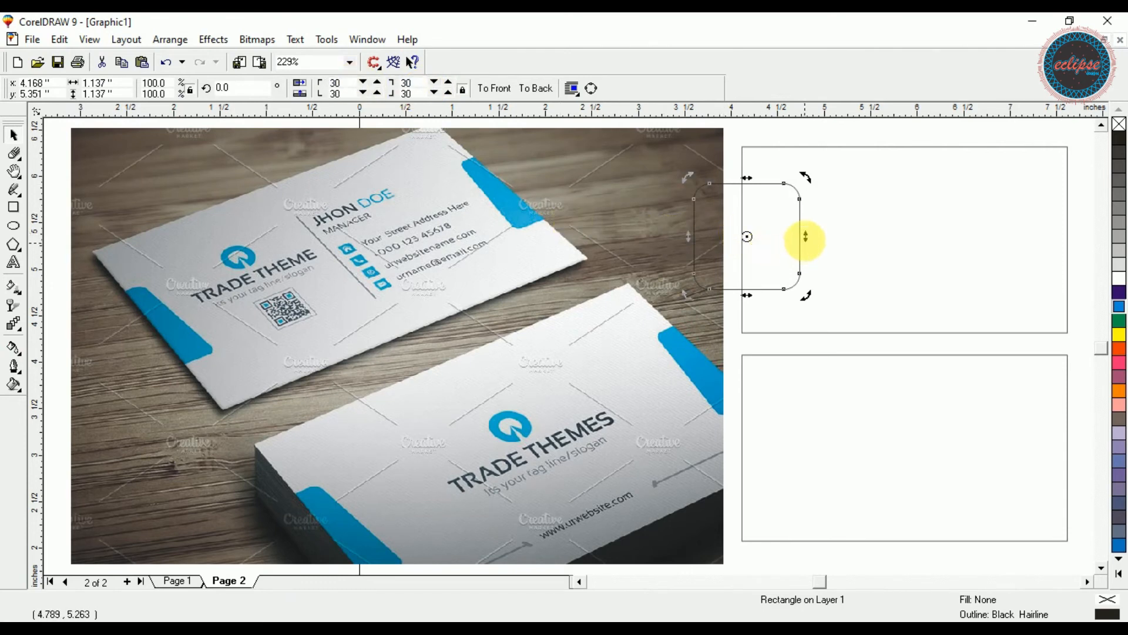
drag(806, 236, 722, 259)
key(ctrl+z)
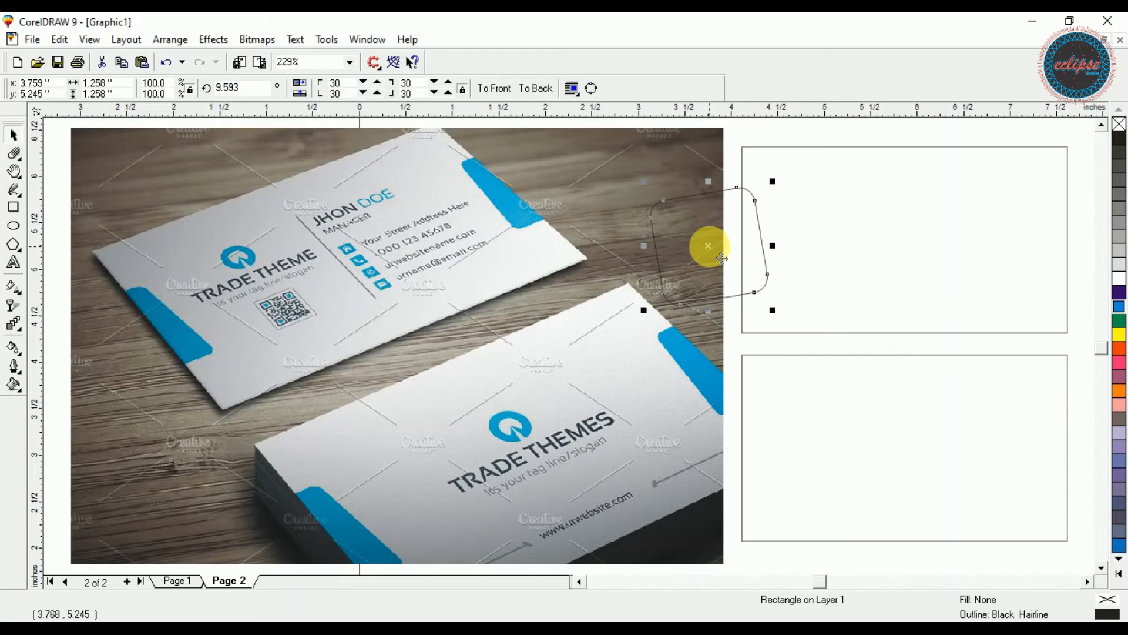
Create a horizontally mirrored copy of the tilted rounded square across the upper card's right edge, then reselect the original
drag(643, 246, 936, 239)
click(565, 220)
click(576, 230)
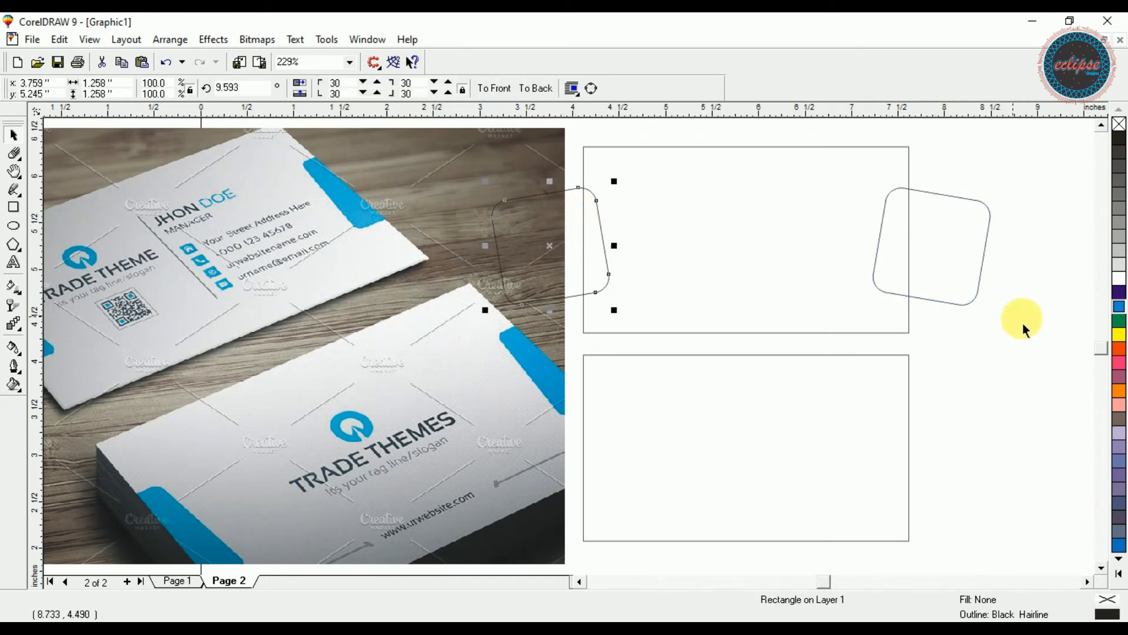
Fill both tilted rounded squares with orange and remove their outlines
click(1119, 393)
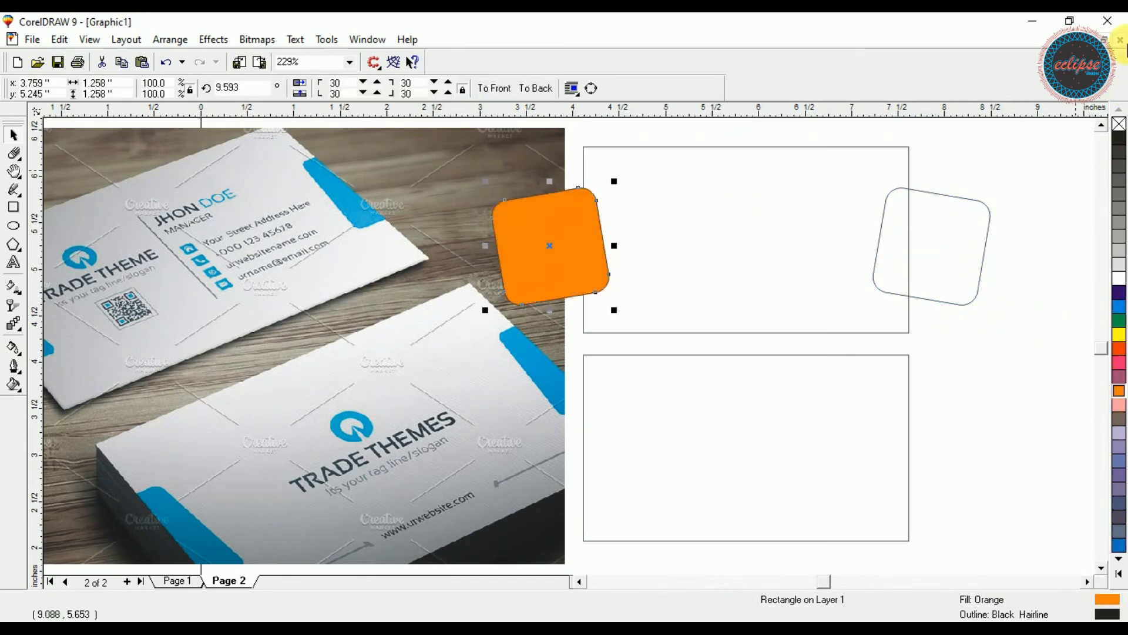
click(994, 198)
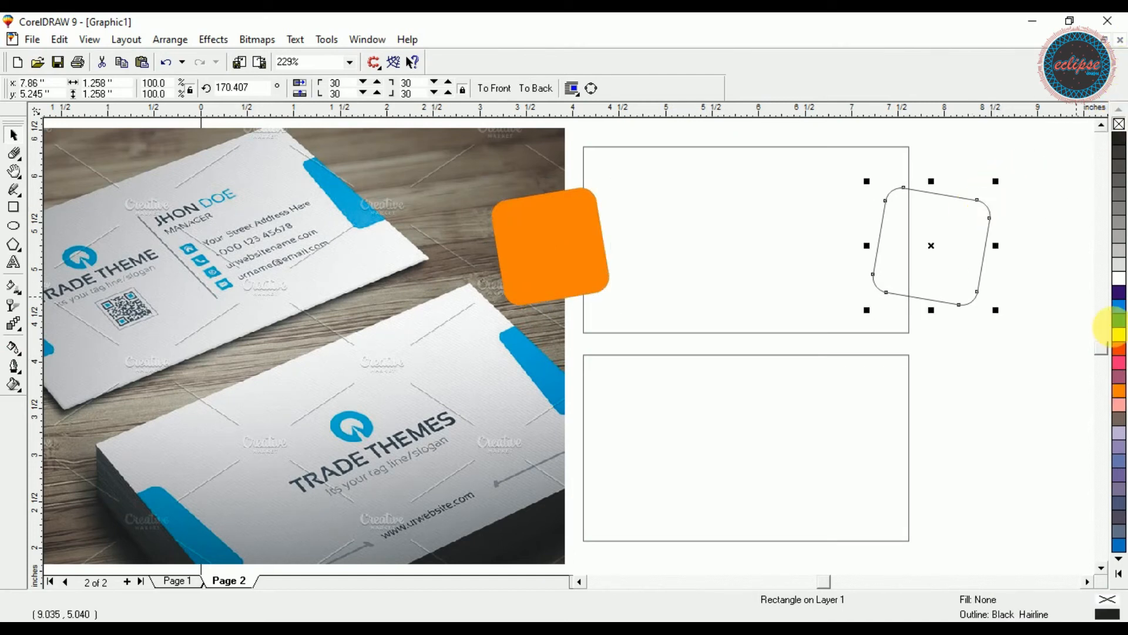
click(1116, 395)
right_click(1120, 125)
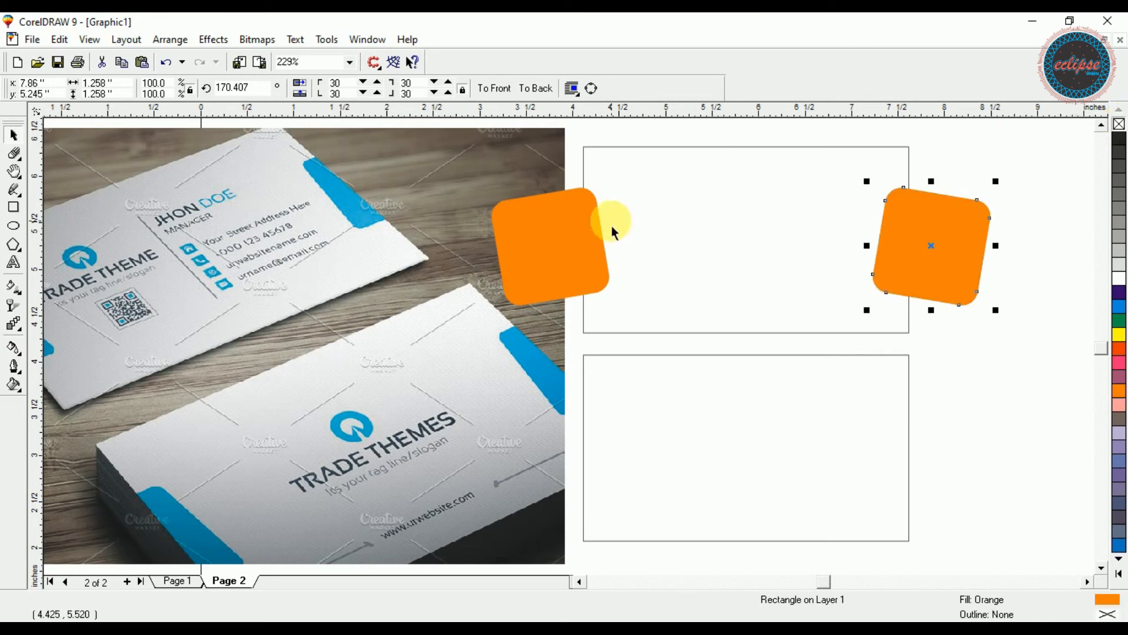
Group the two orange shapes and PowerClip the group inside the upper card rectangle
shift+click(577, 243)
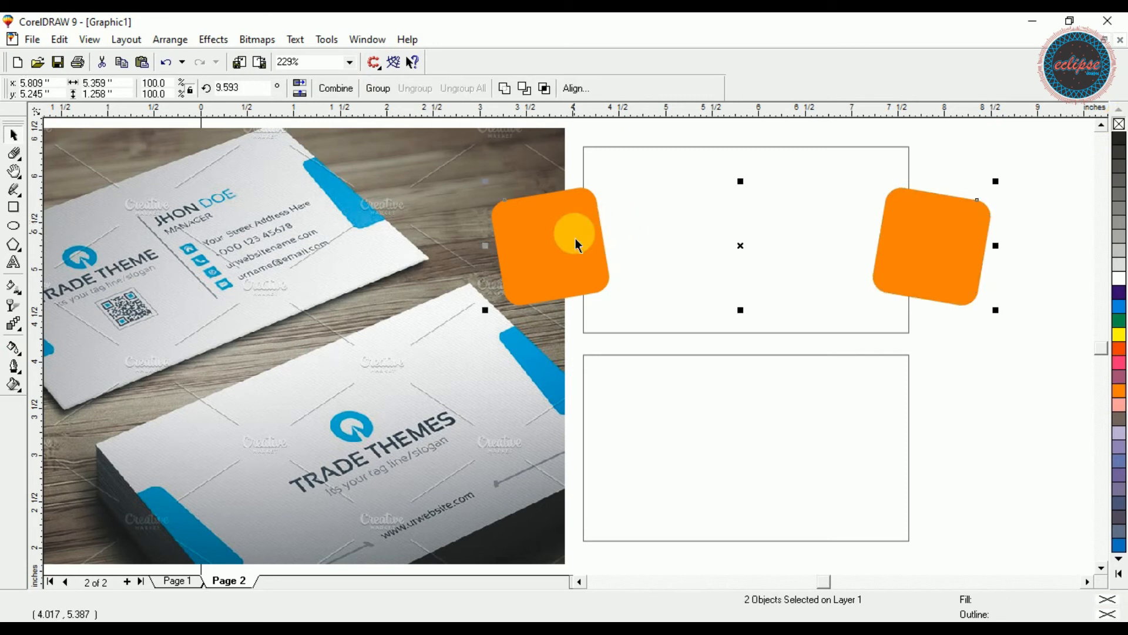
key(ctrl+g)
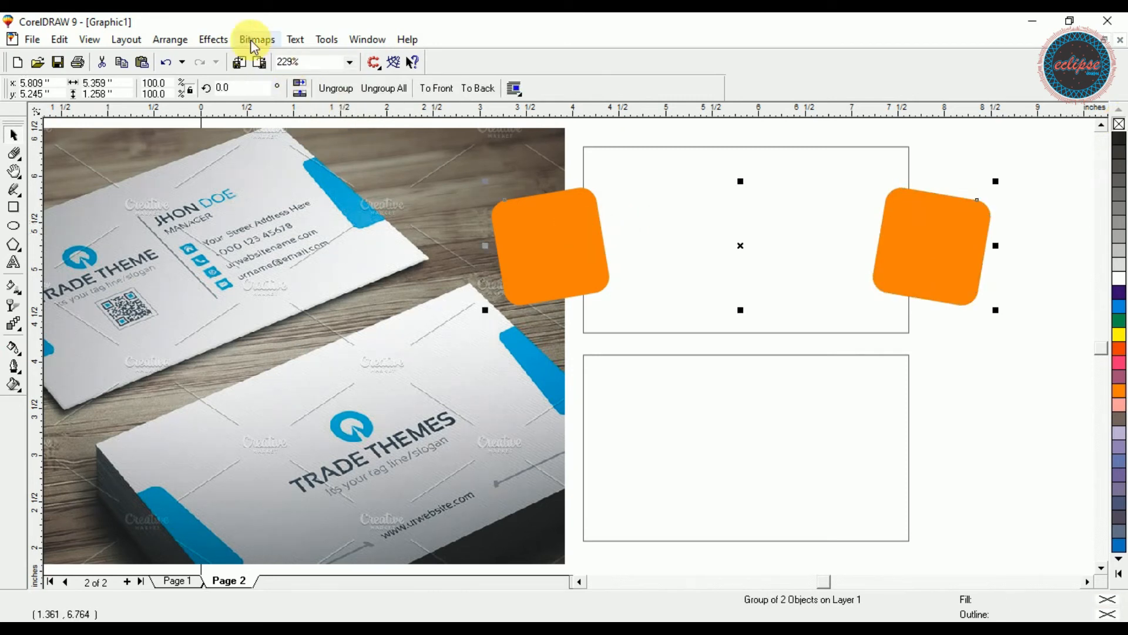
click(176, 40)
mouse_move(218, 41)
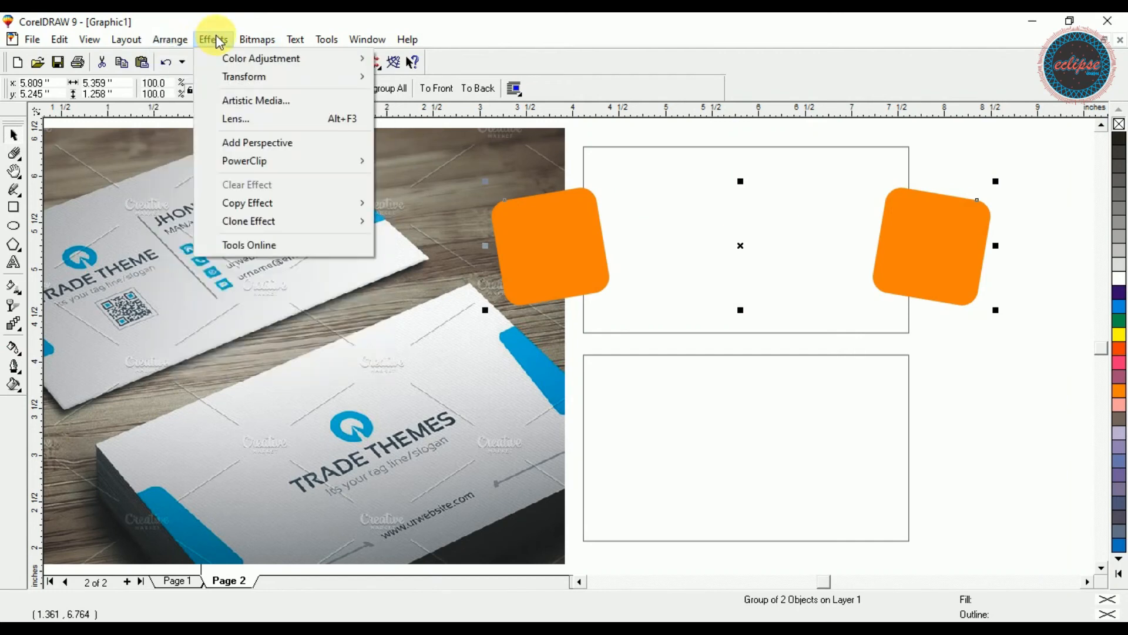
mouse_move(345, 161)
click(446, 159)
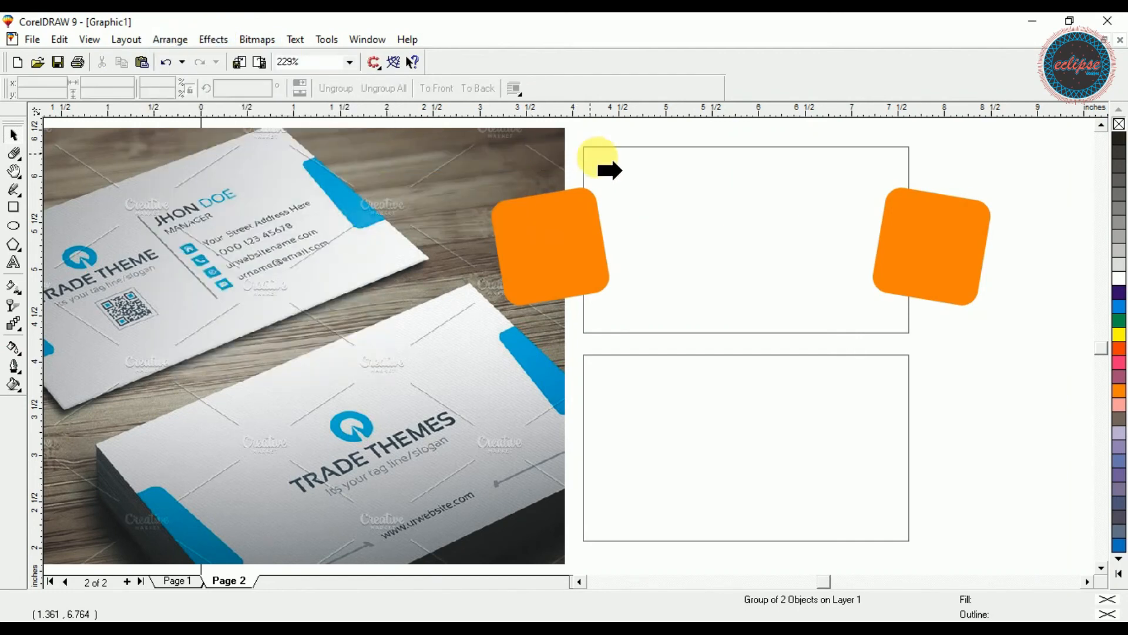
click(600, 171)
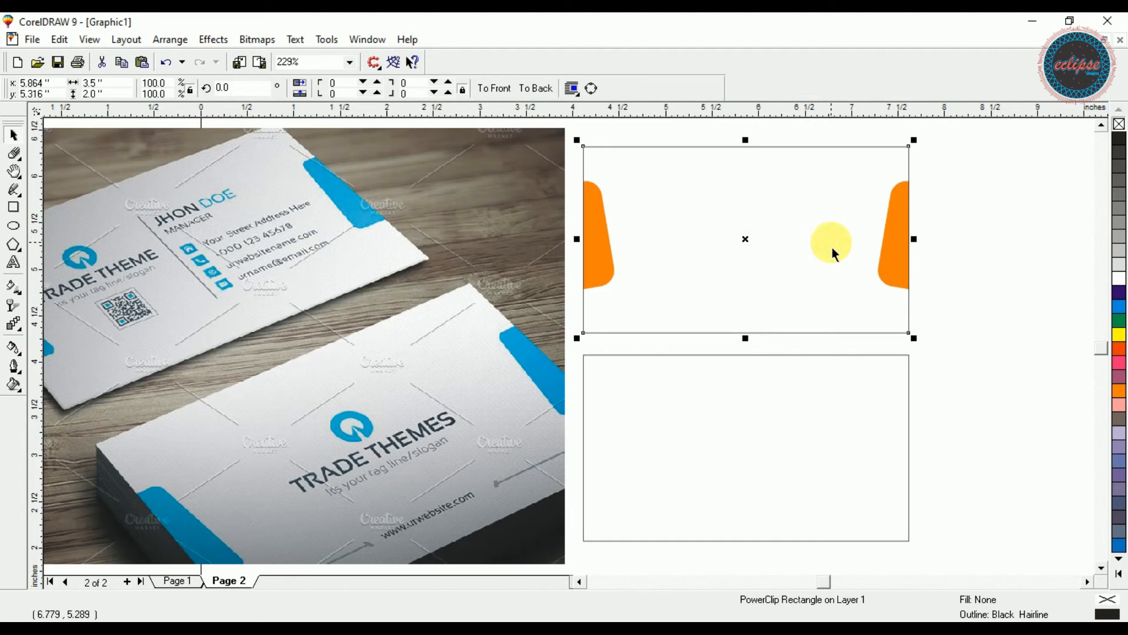
Fill the upper card rectangle with 5% black
click(971, 257)
click(844, 210)
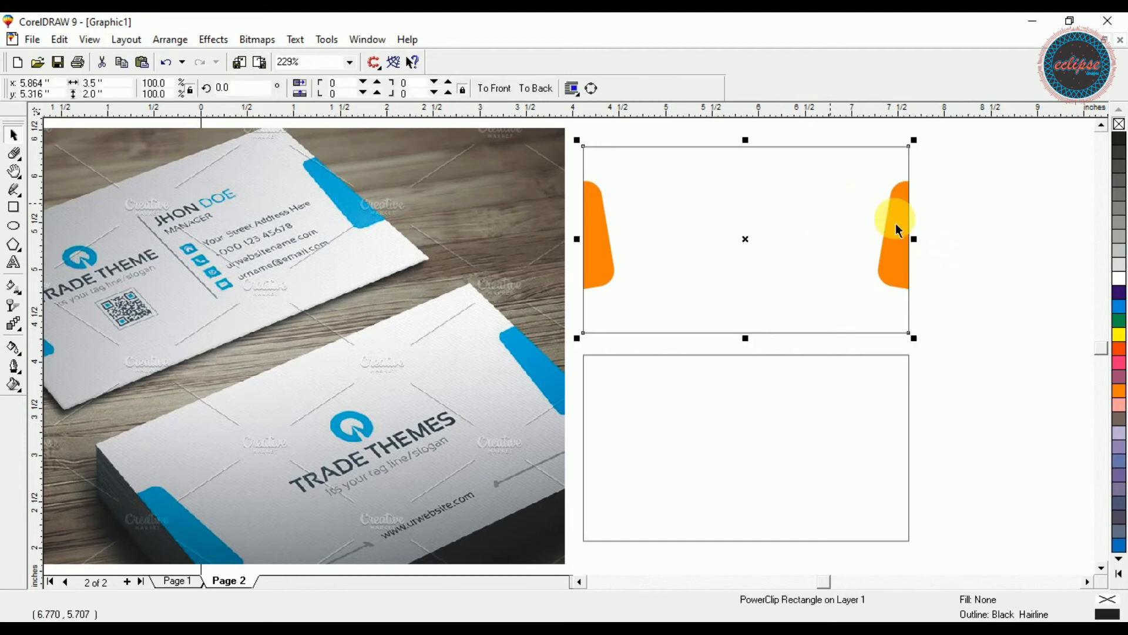
click(1119, 271)
drag(1121, 287, 1090, 282)
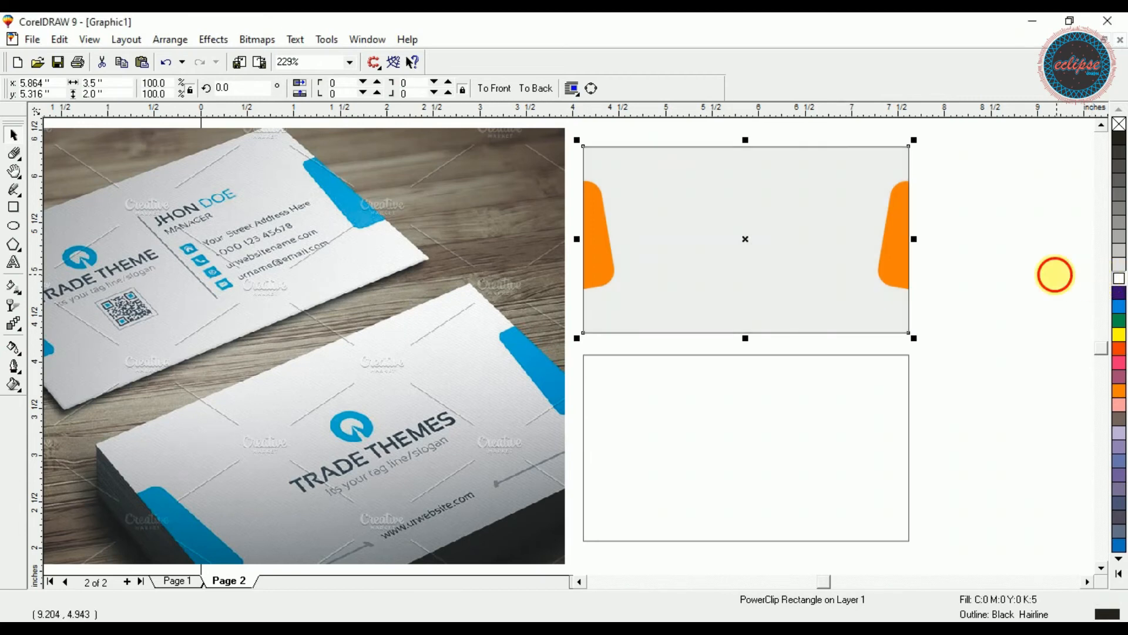
click(1055, 275)
click(855, 238)
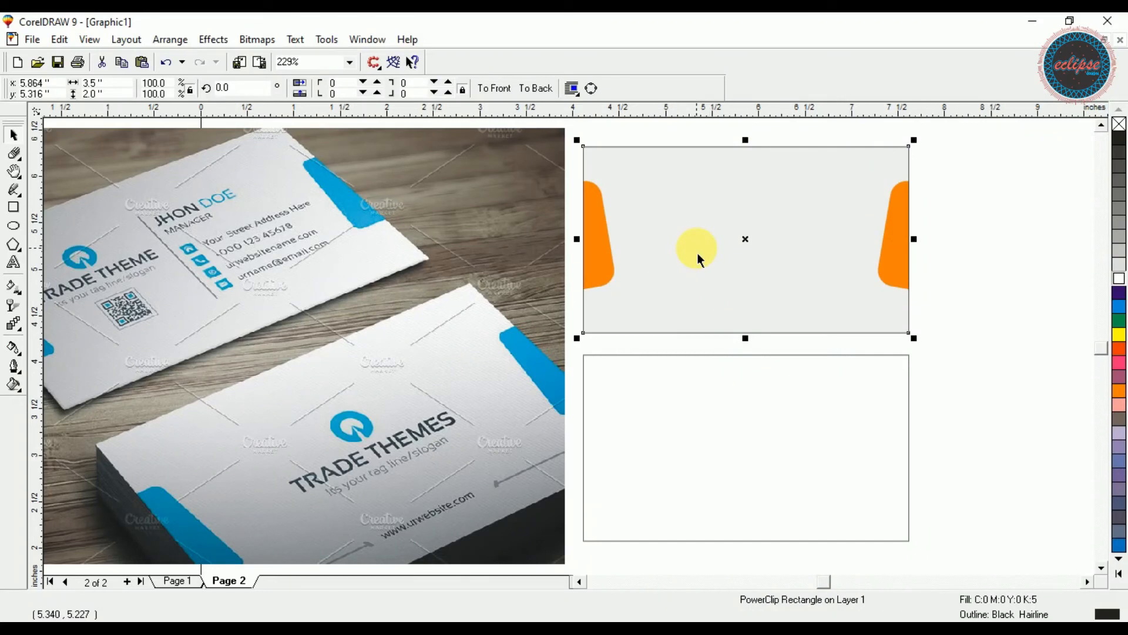
Draw a vertical divider line about 0.767 inches long near the center of the upper card
key(F3)
key(shift+F2)
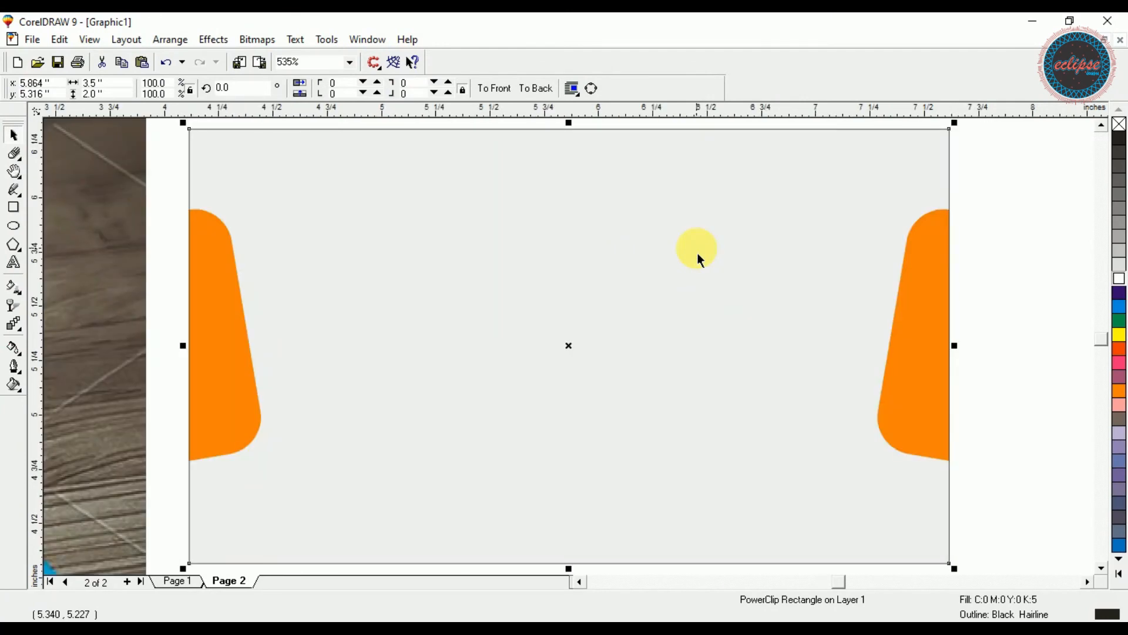
click(14, 190)
click(574, 257)
click(573, 425)
key(space)
click(560, 429)
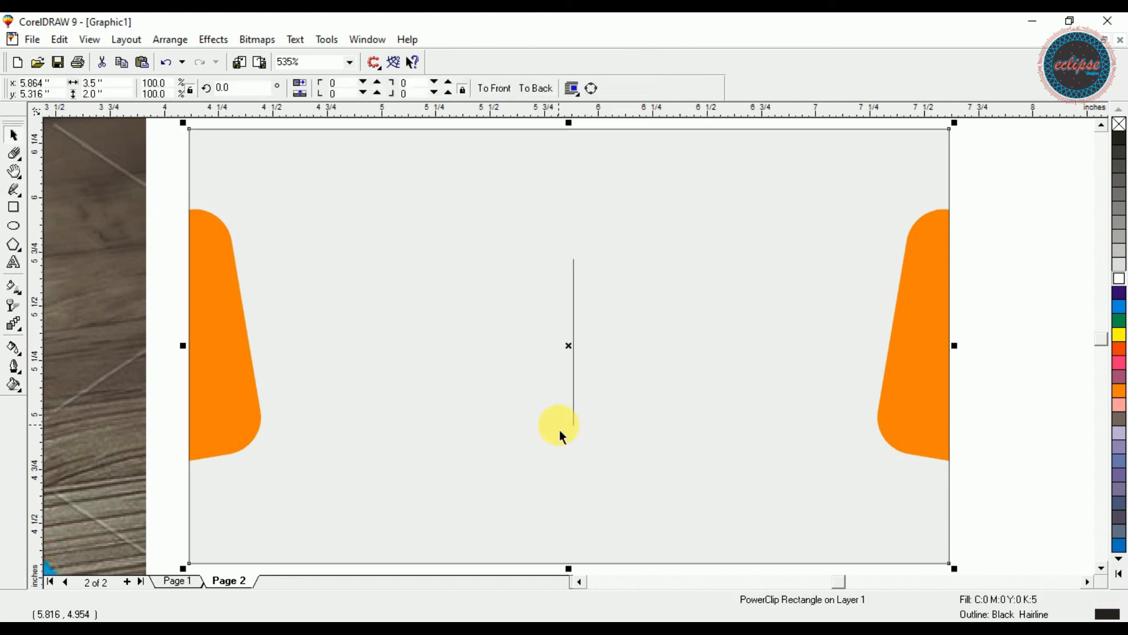
click(574, 321)
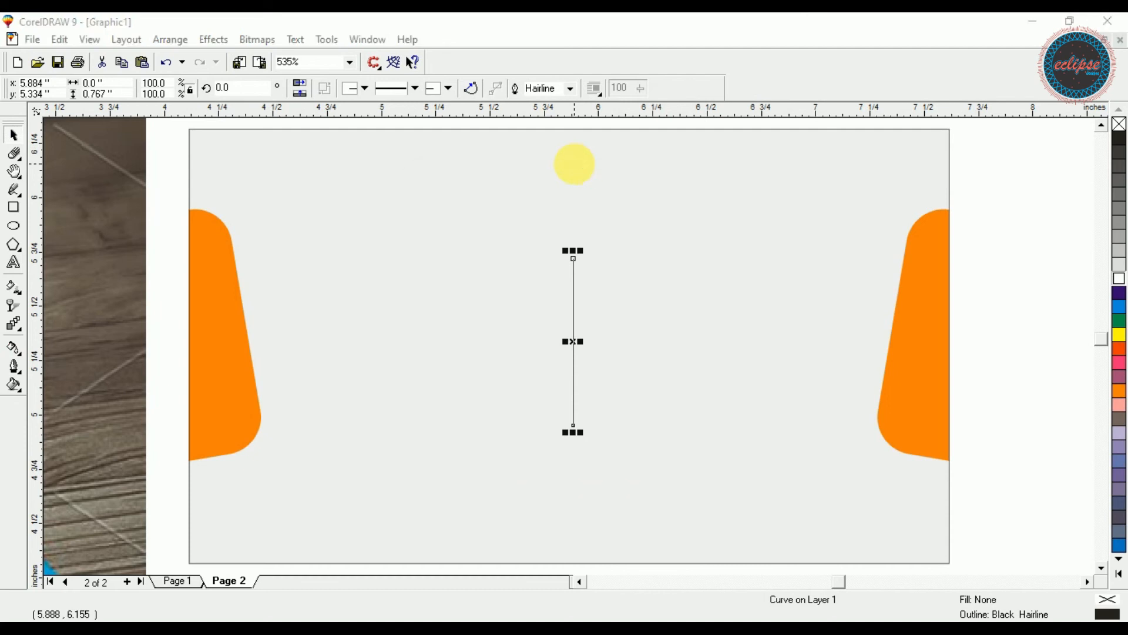
Give the divider line a 1.0 point orange outline with rounded corners, placed behind the fill
key(F12)
double_click(430, 236)
text(1.0)
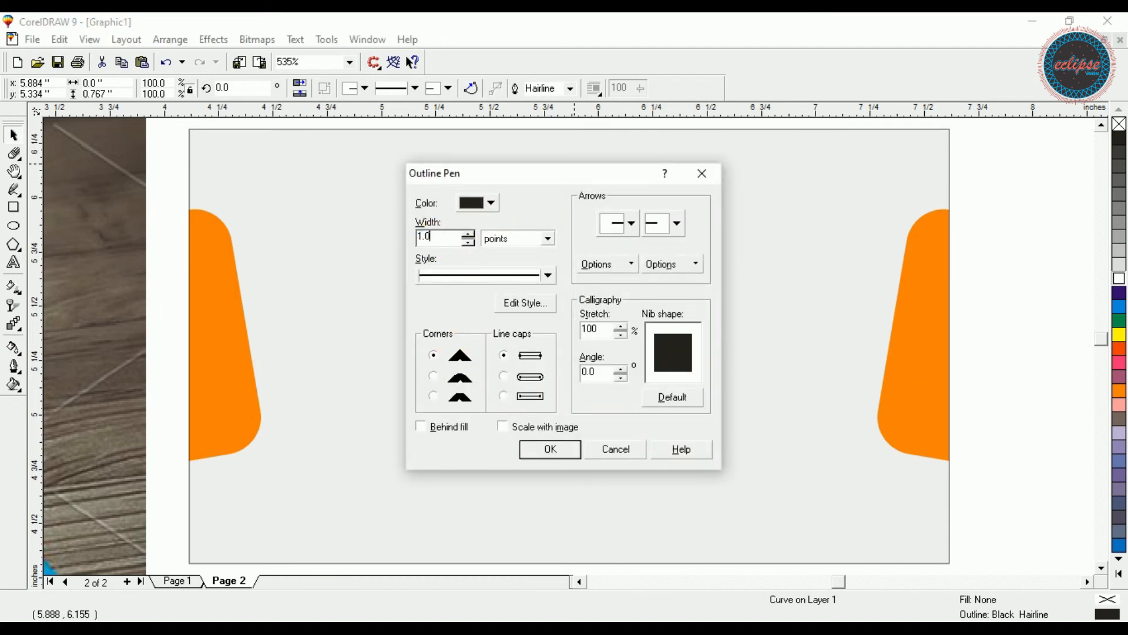
key(Tab)
click(445, 427)
click(435, 377)
click(524, 444)
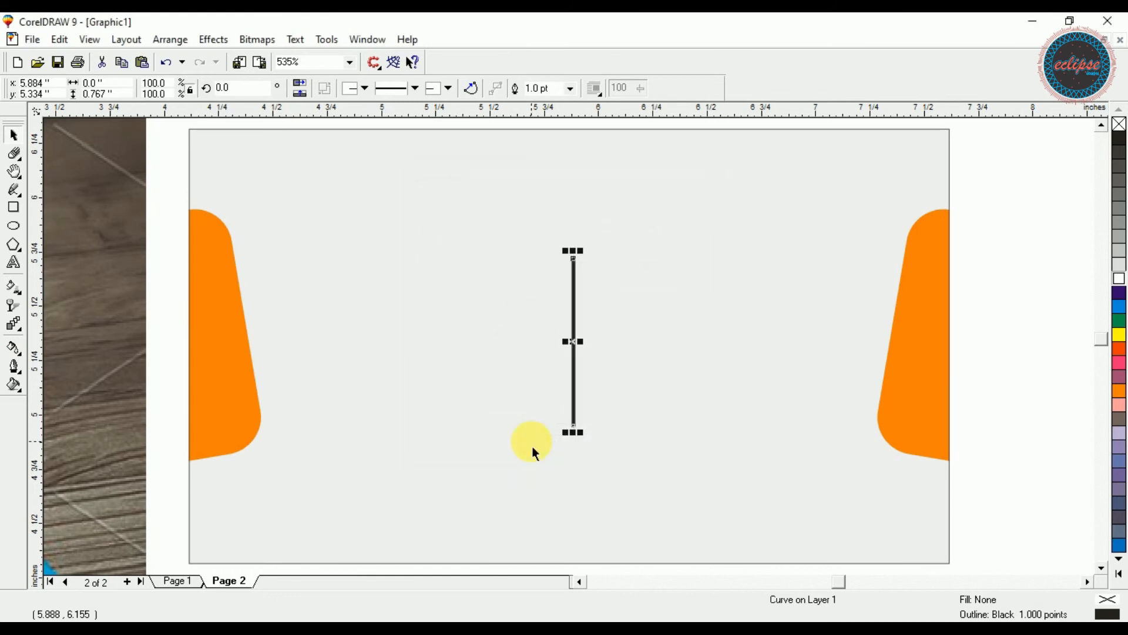
right_click(1119, 397)
click(1058, 323)
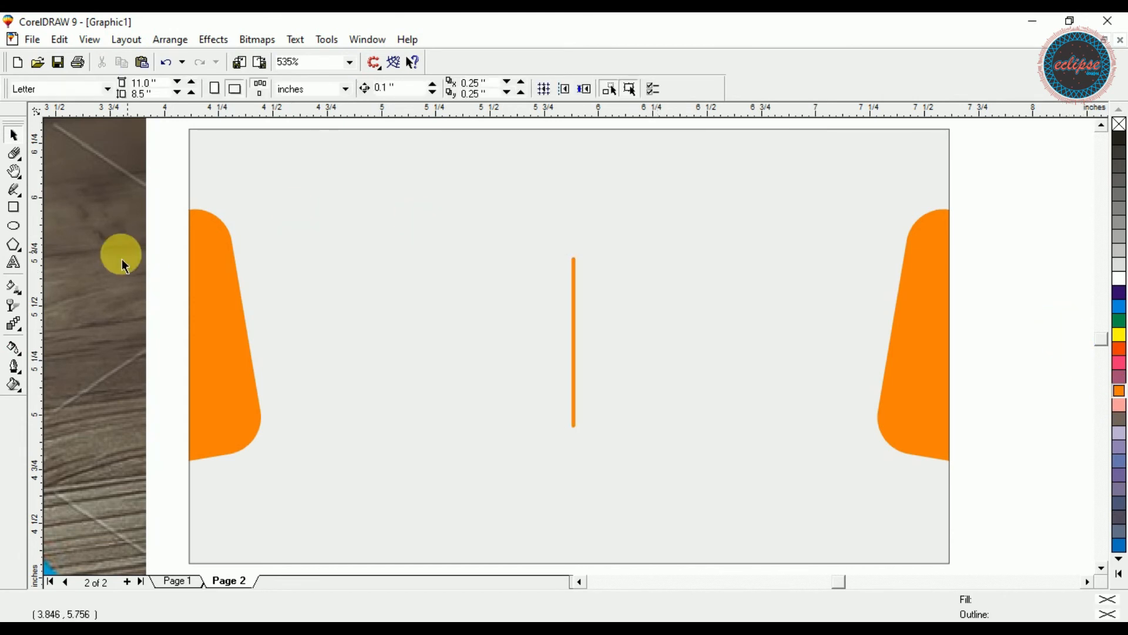
Add the artistic text "Company Name" to the upper part of the card's left half
click(13, 262)
click(291, 274)
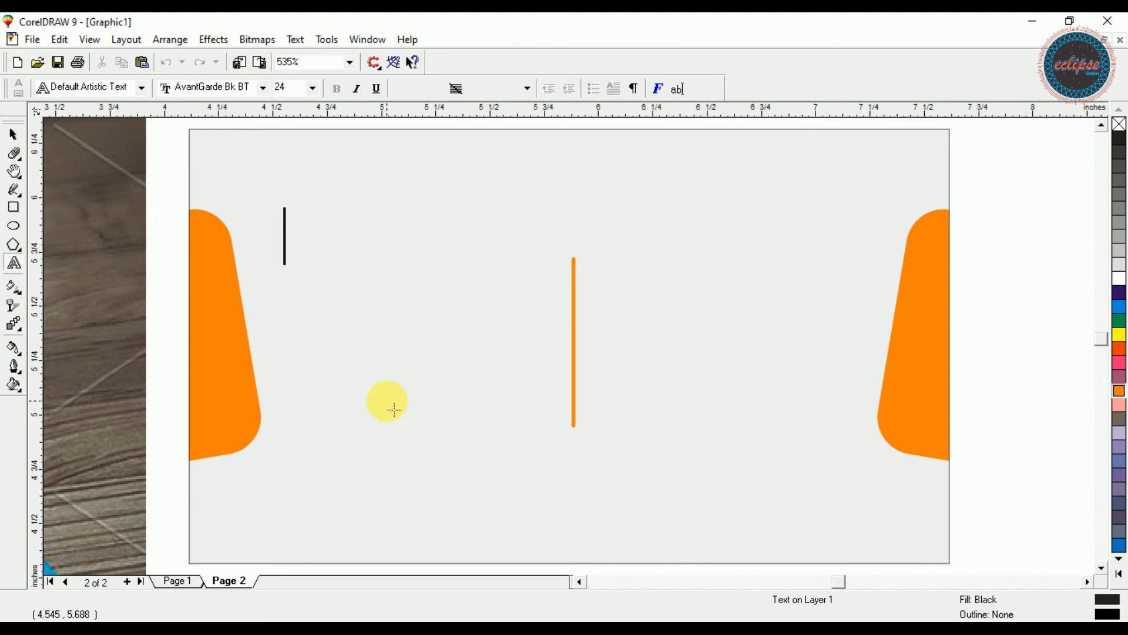
text(Ž)
key(BackSpace)
key(super)
key(Escape)
text(Company Name)
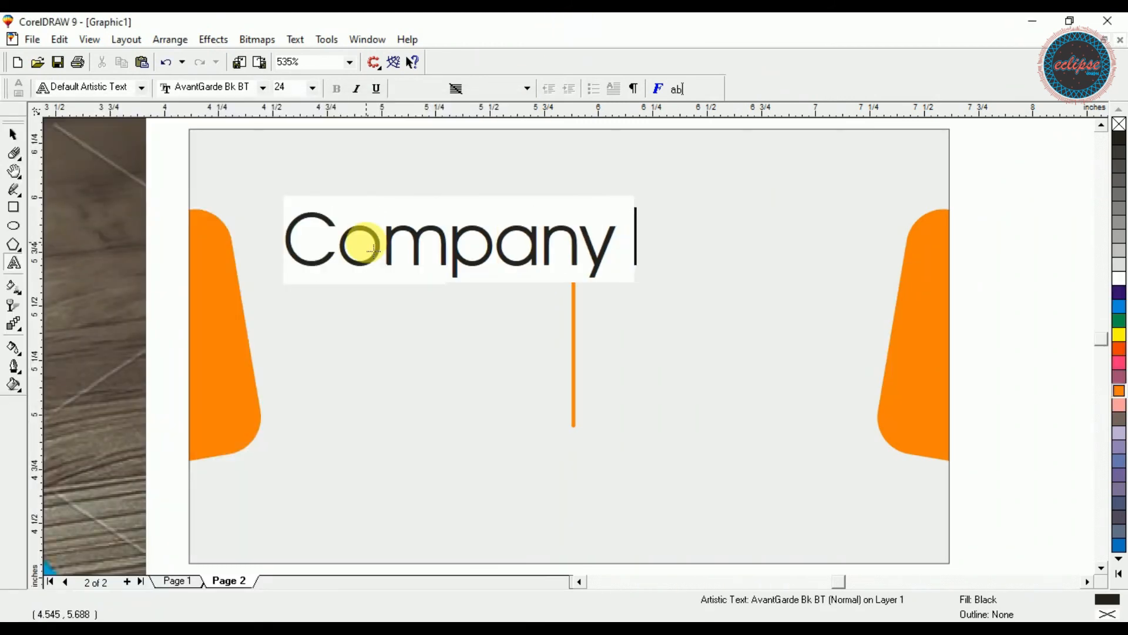
Format the "Company Name" text as 16 pt Assassin$ in orange and nudge it to about x 5.172 and y 5.786 inches
key(ctrl+space)
click(423, 88)
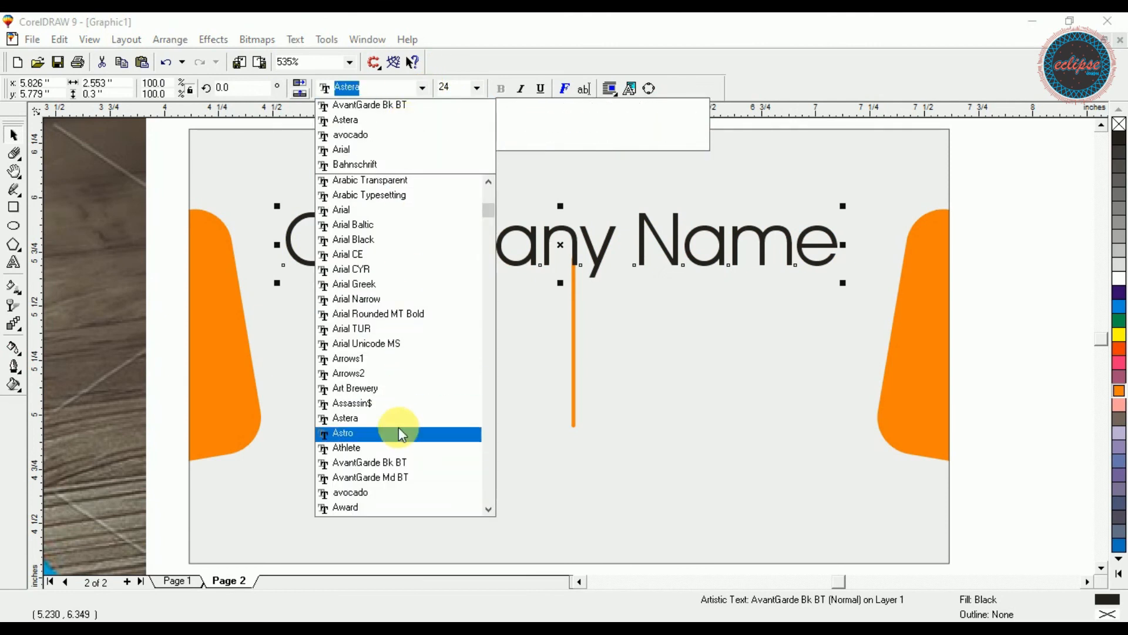
click(403, 431)
key(Tab)
text(16)
key(Return)
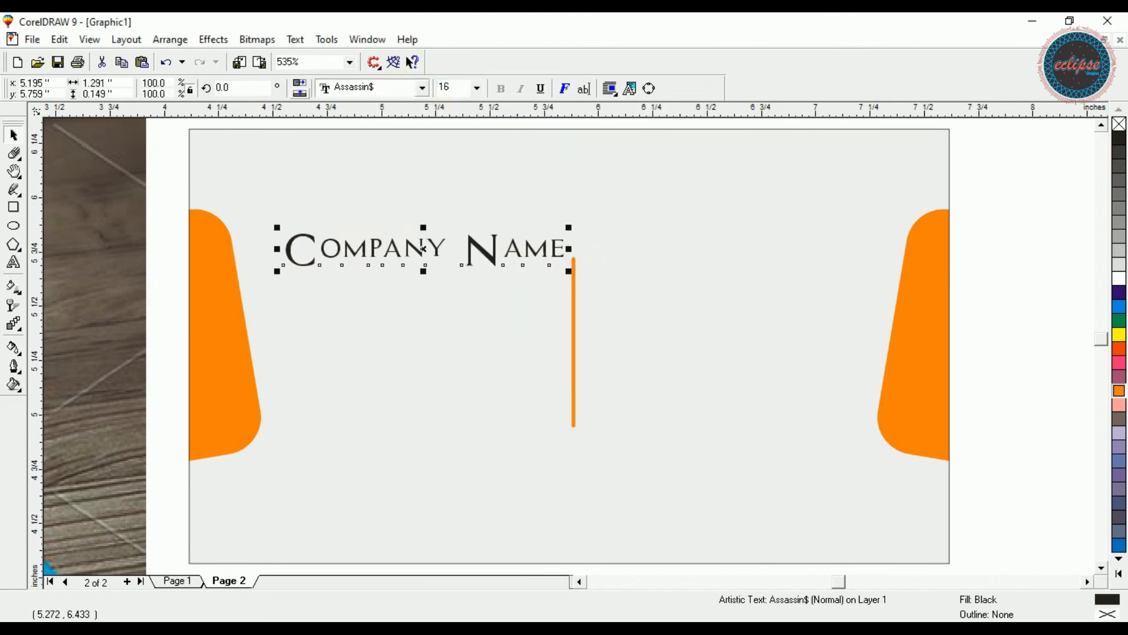
click(1117, 392)
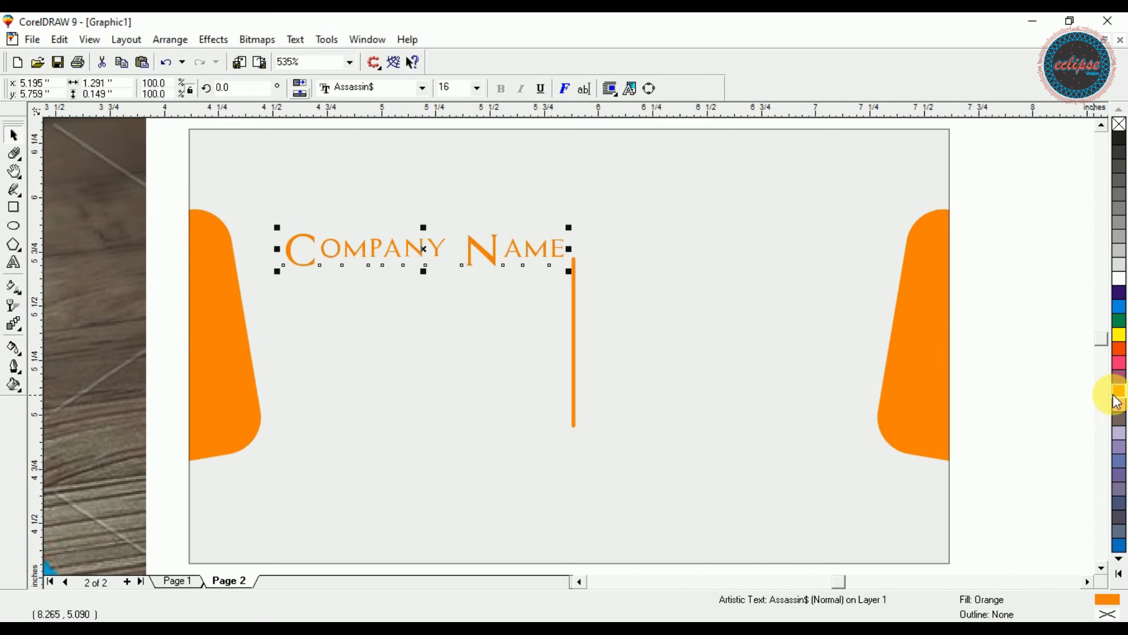
drag(438, 258, 432, 253)
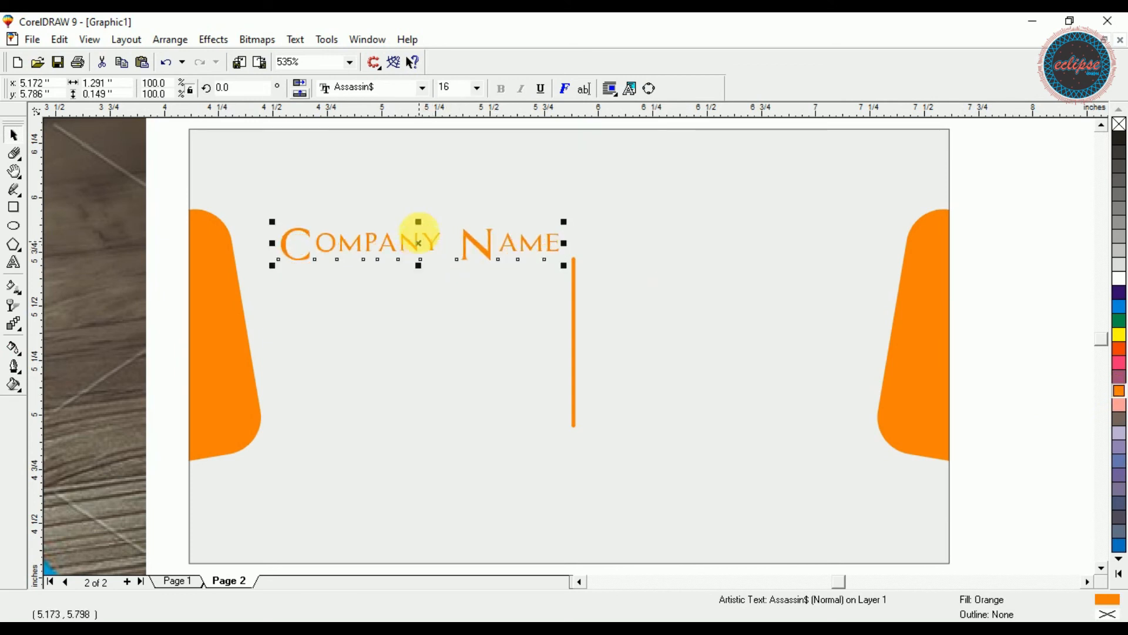
Change the font of the "Company Name" text to Bahnschrift Condensed
click(423, 88)
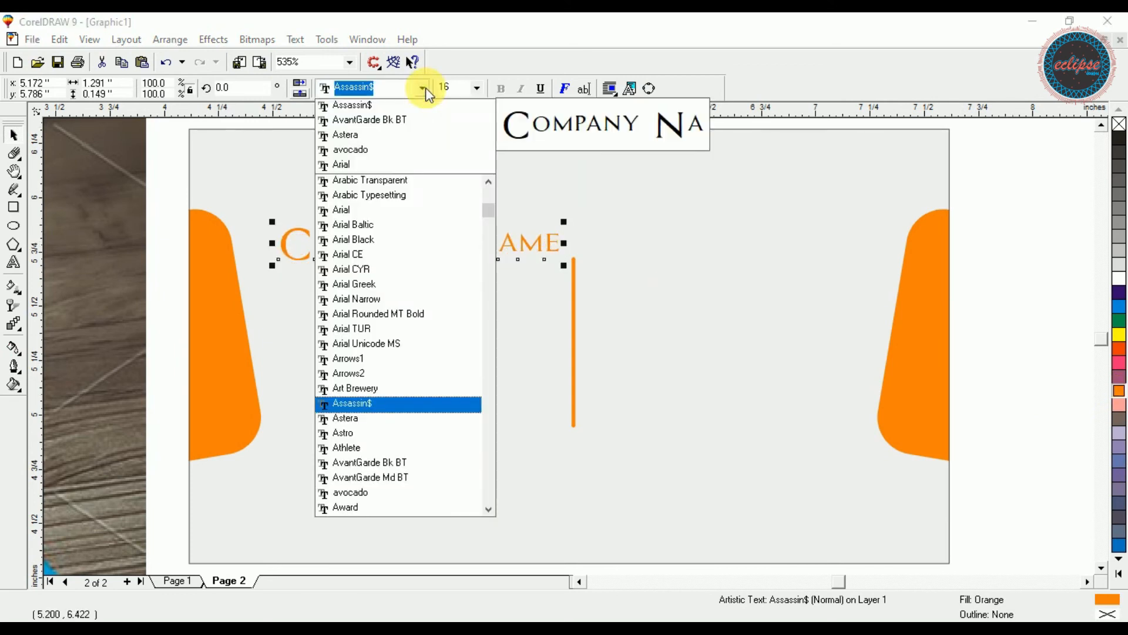
key(Down)
key(Down)
key(Down)
key(Down)
key(Down)
key(Down)
key(Down)
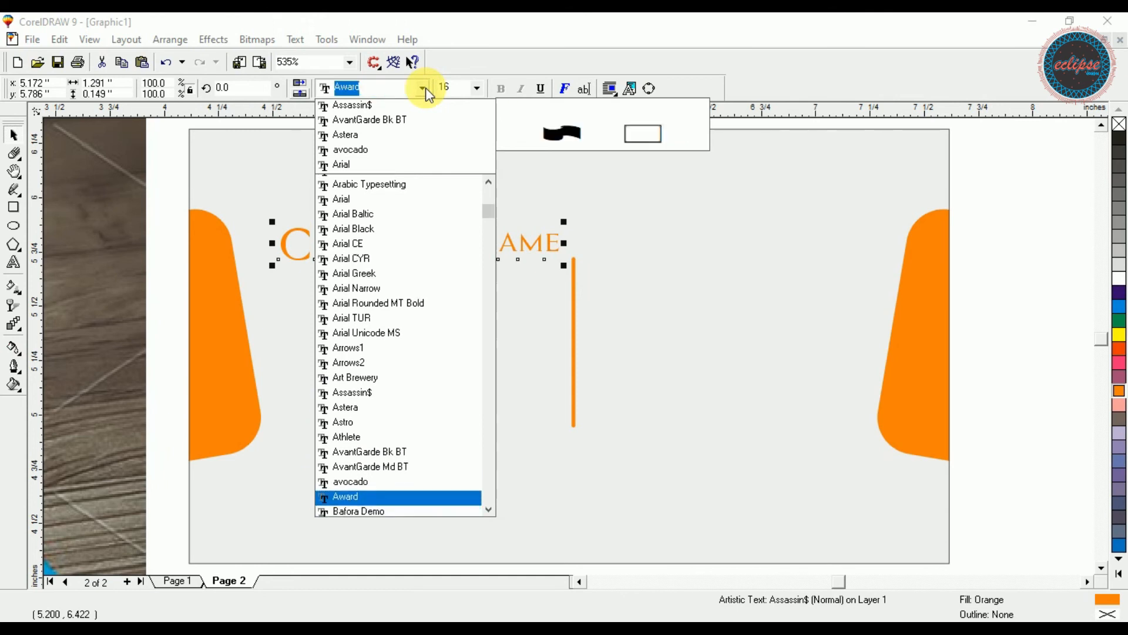
key(Down)
key(Down)
key(Down)
key(Down)
key(Up)
key(Up)
key(Down)
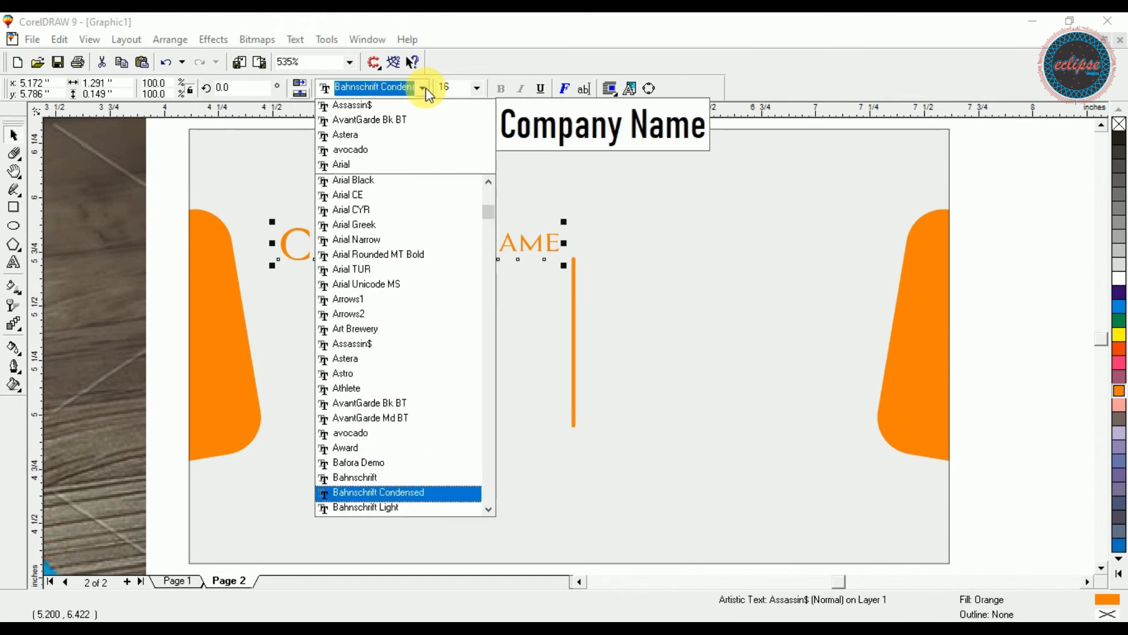
key(Return)
Convert the company name to uppercase, make it bold, and move it to about x 5.154 and y 5.778 inches
click(295, 39)
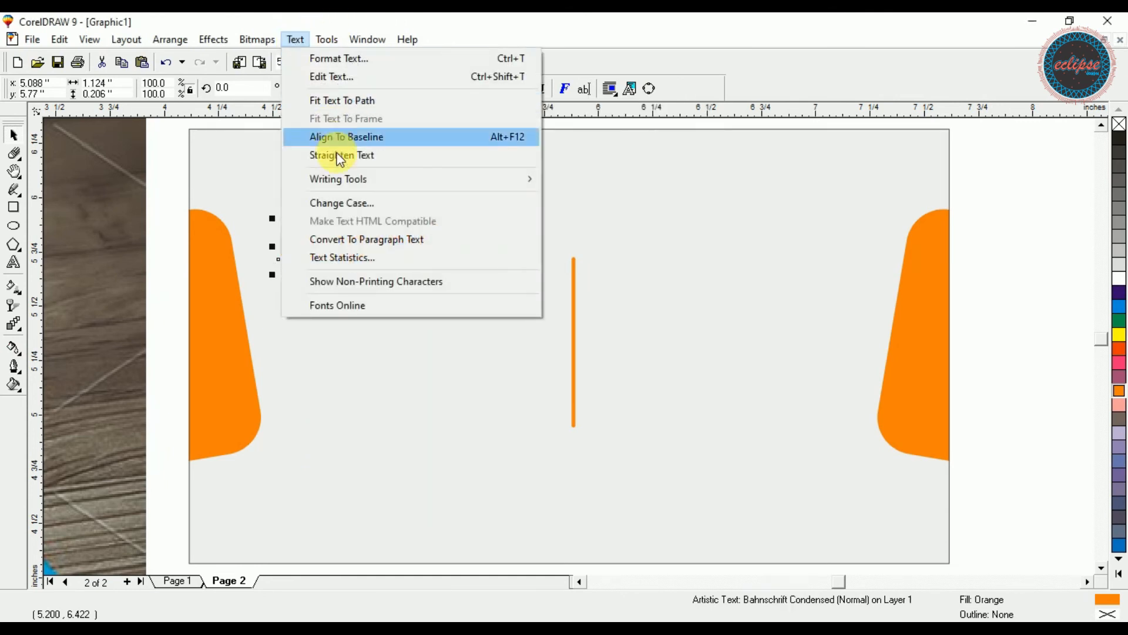
click(347, 202)
click(493, 311)
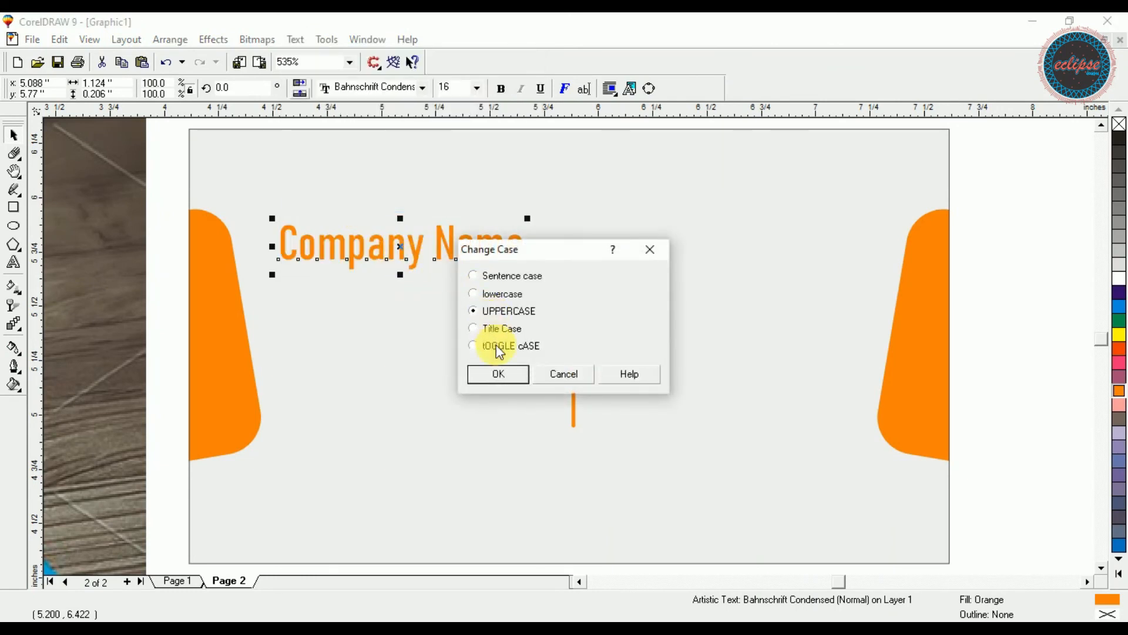
click(499, 373)
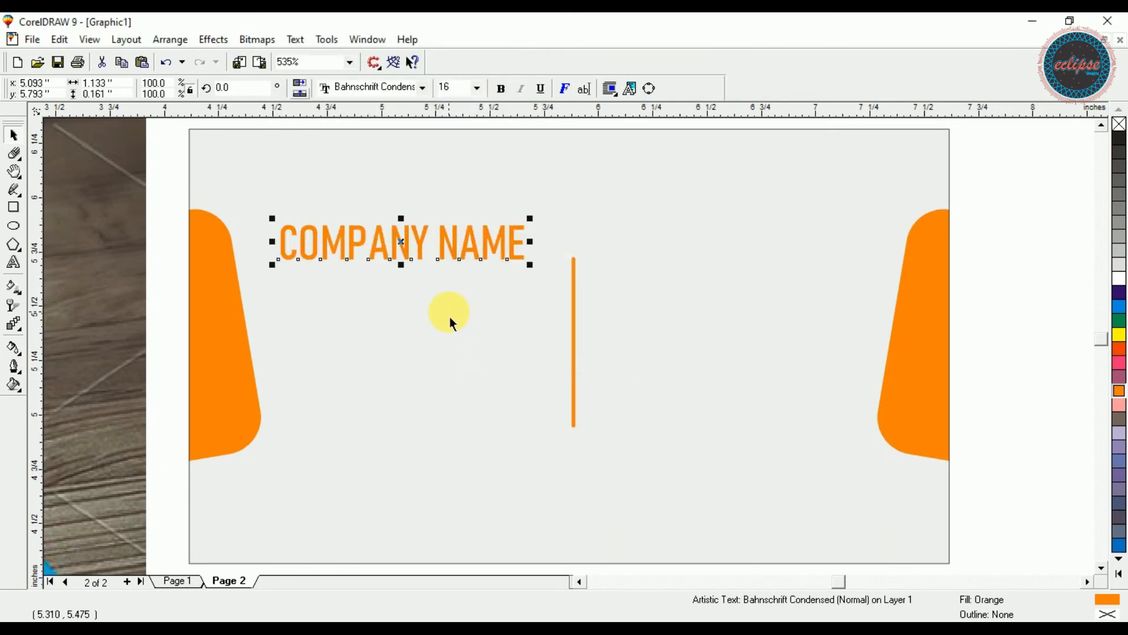
click(501, 88)
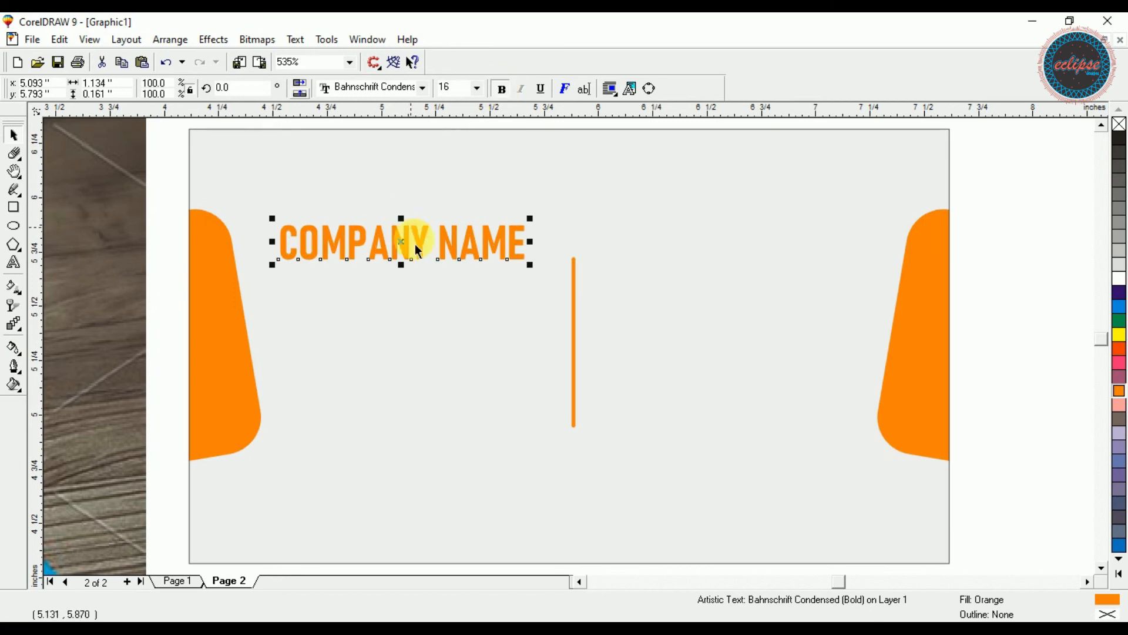
drag(417, 257, 431, 260)
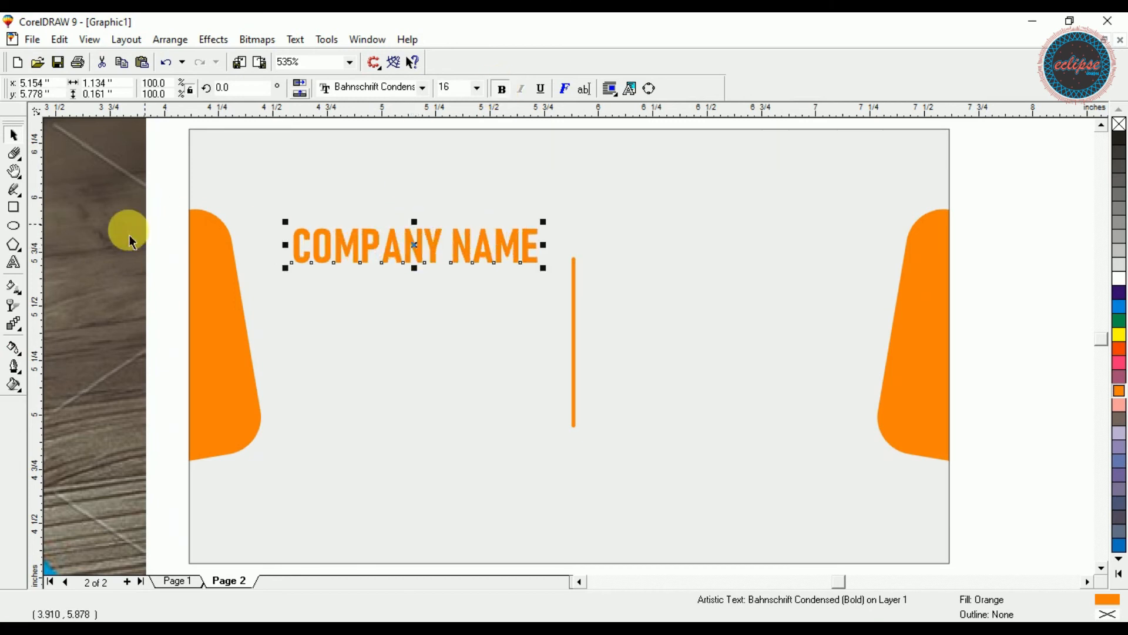
Draw a pentagon about 0.383 by 0.365 inches below the company name, filled orange with no outline
click(17, 244)
drag(368, 303, 453, 387)
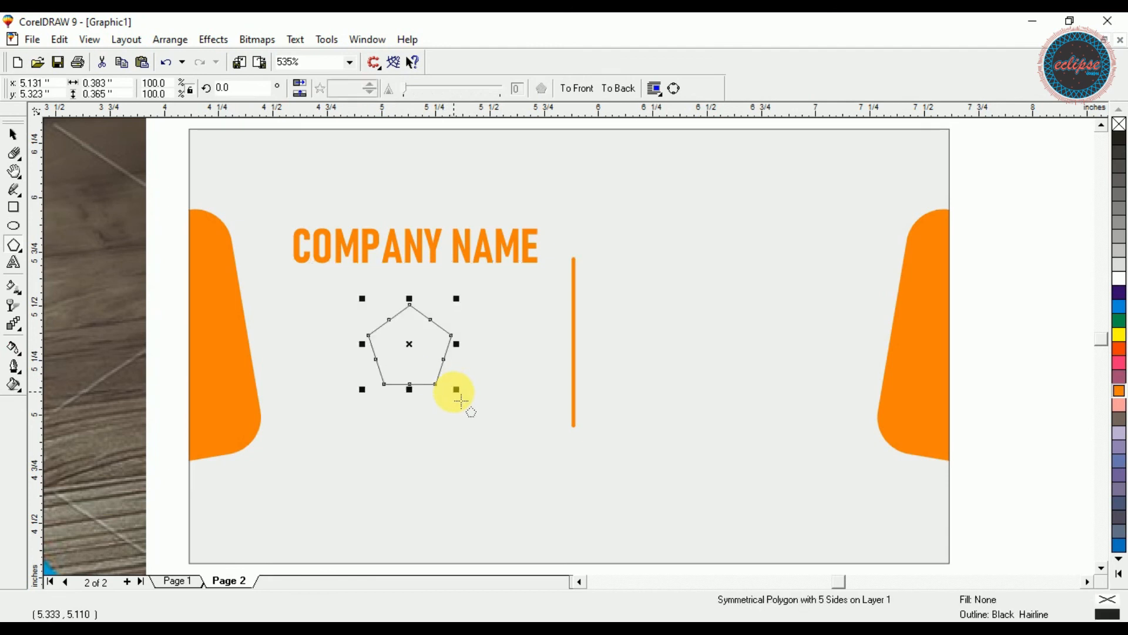
click(1122, 403)
right_click(1120, 124)
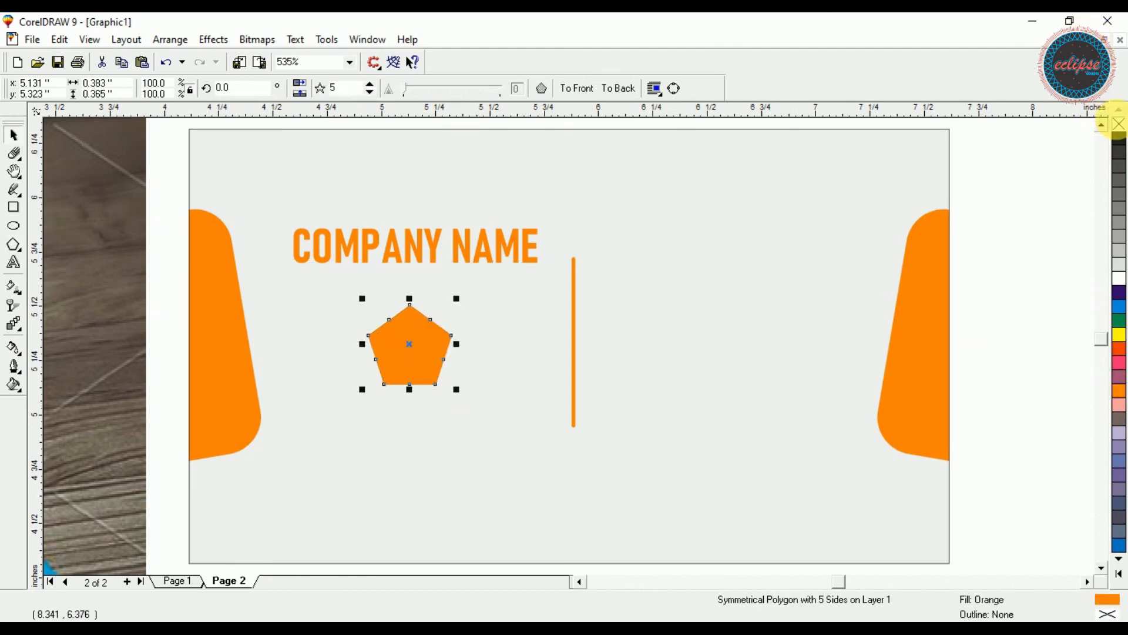
Add the artistic text "CN" below the pentagon in Bahnschrift Condensed
click(15, 263)
click(393, 451)
text(CN)
key(ctrl+space)
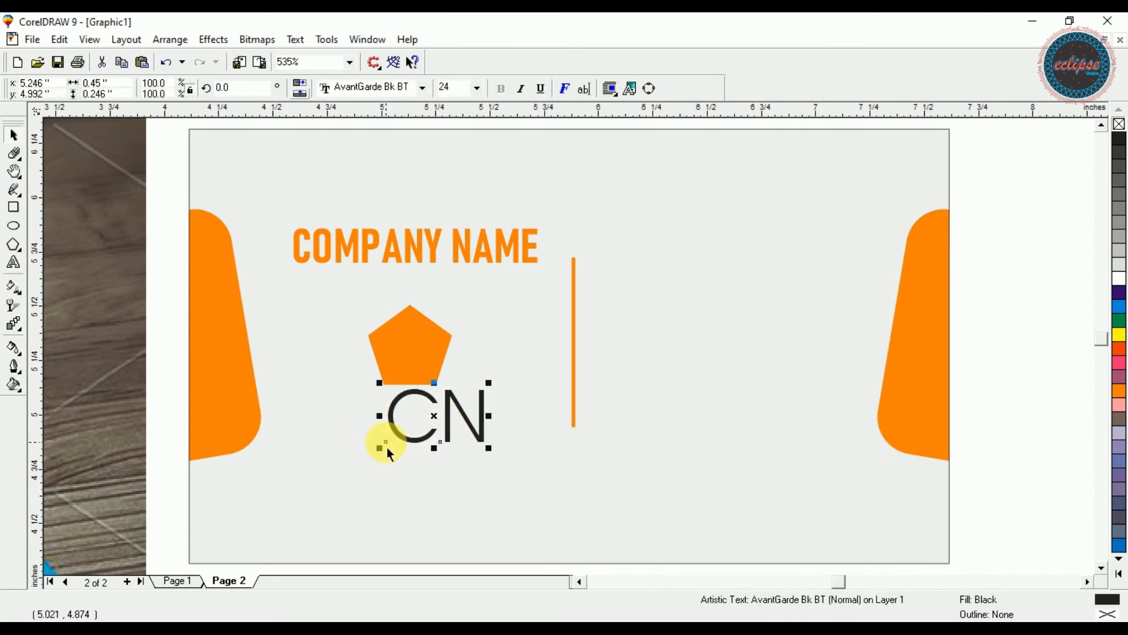
click(418, 93)
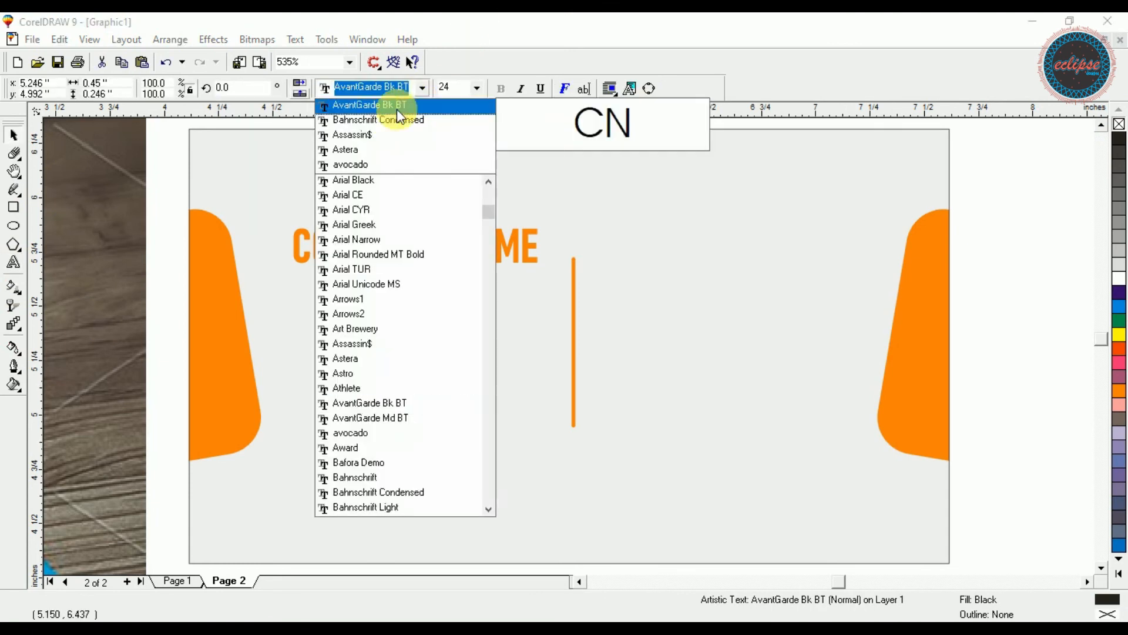
click(389, 121)
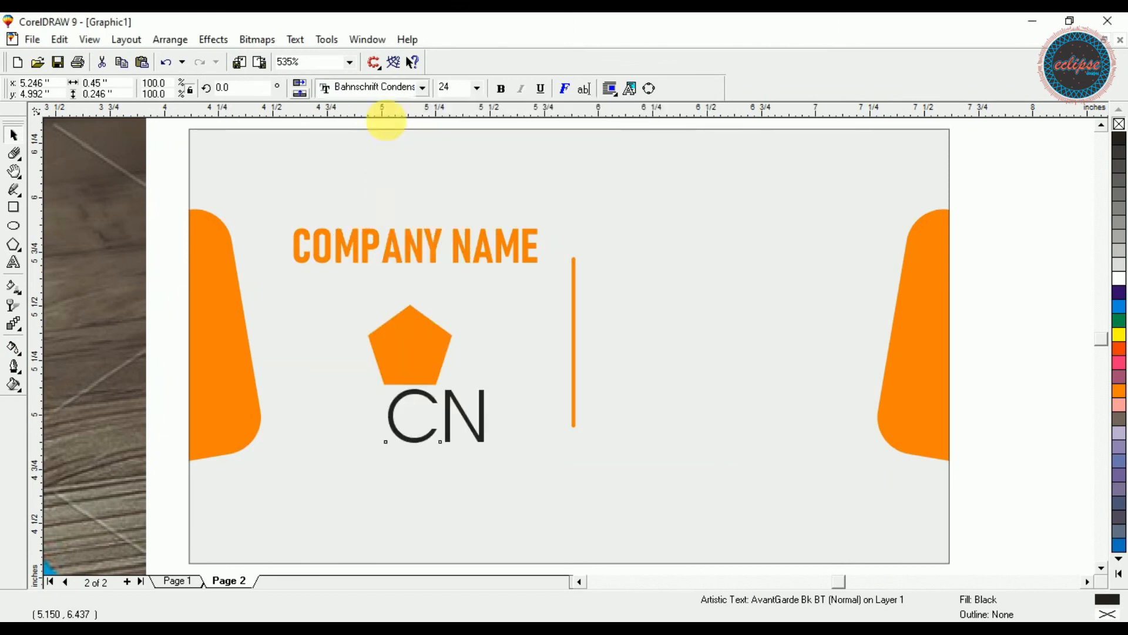
PowerClip the "CN" text inside the orange pentagon
key(alt+c)
key(w)
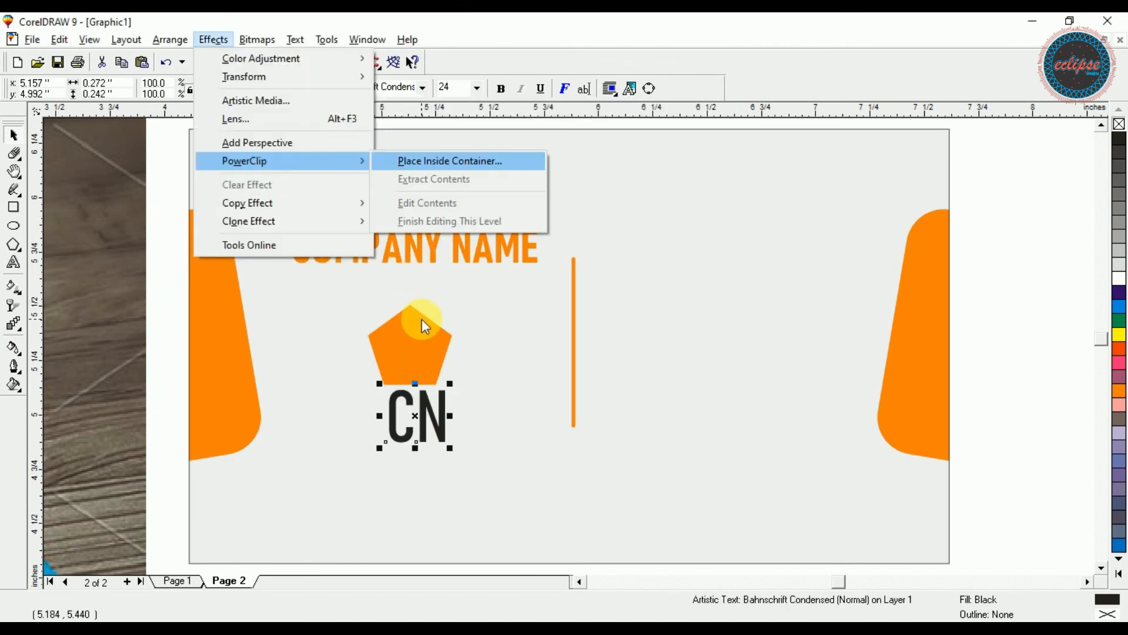
key(Return)
click(447, 333)
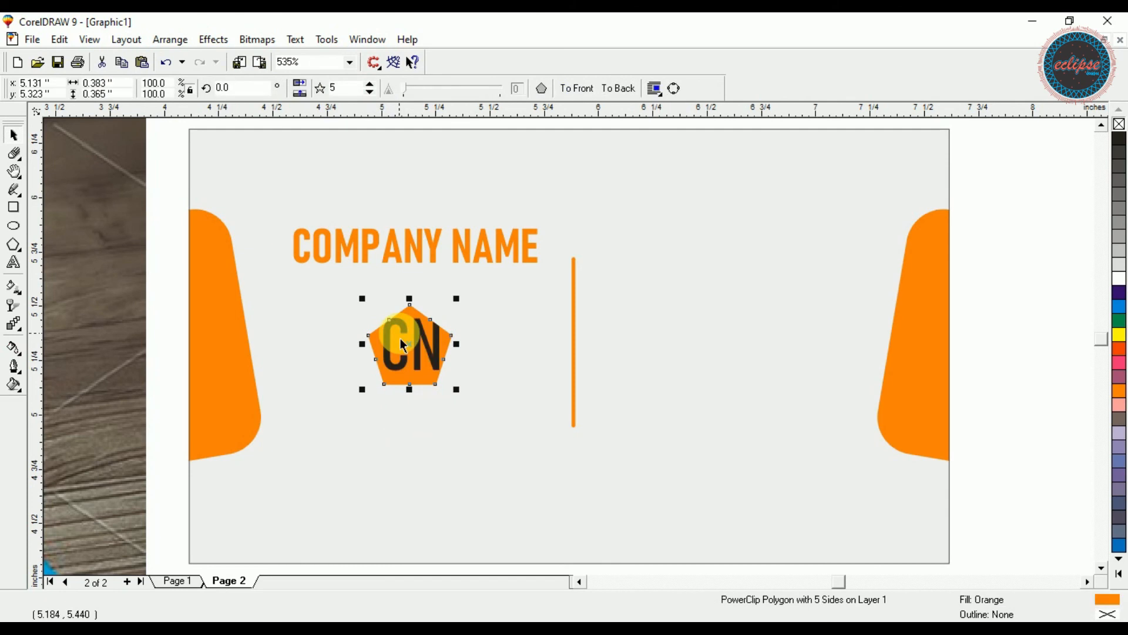
Edit the pentagon's PowerClip contents, scaling the "CN" text to about 0.335 by 0.297 inches and nudging it down slightly
right_click(400, 337)
click(459, 256)
click(420, 359)
drag(456, 392, 469, 403)
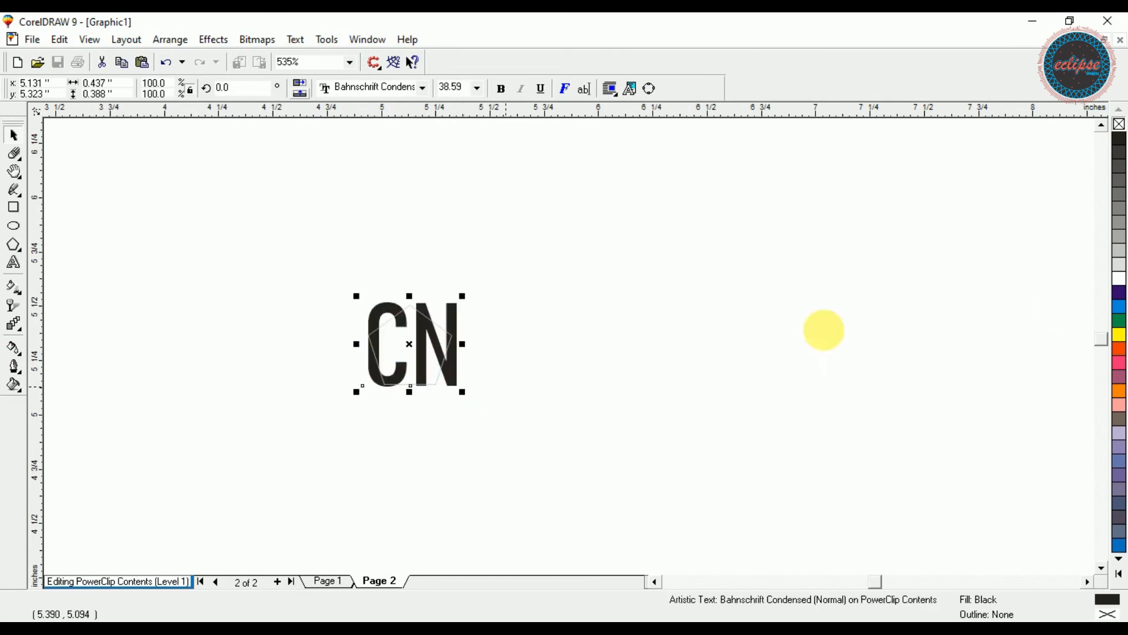
drag(472, 404, 415, 362)
key(Down)
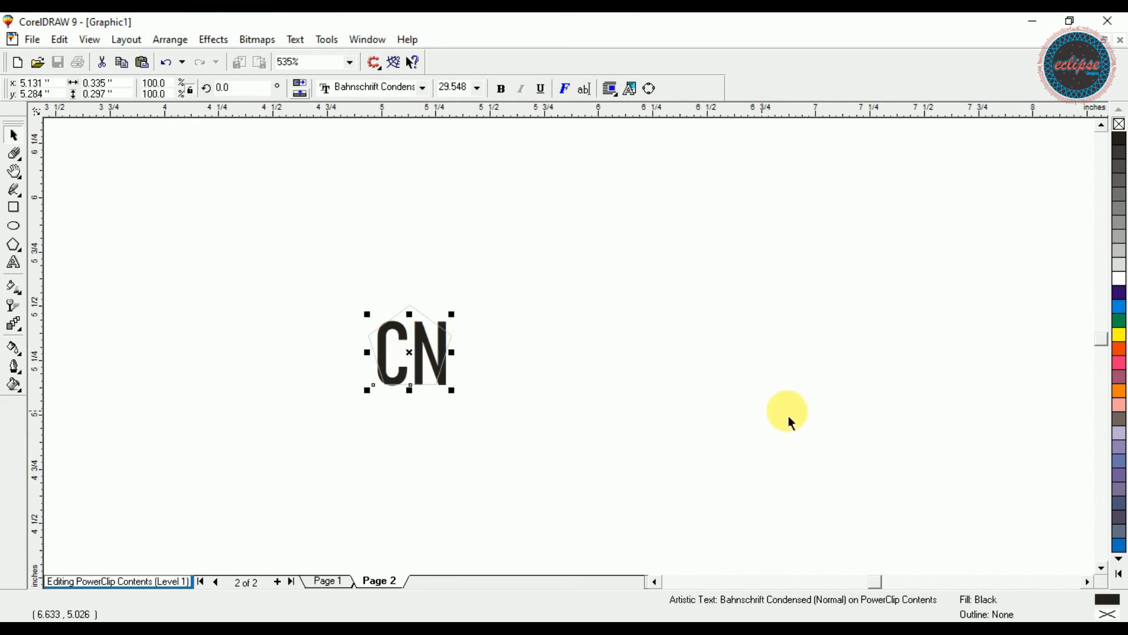
Fill the "CN" text with white and finish editing the PowerClip contents
click(1120, 279)
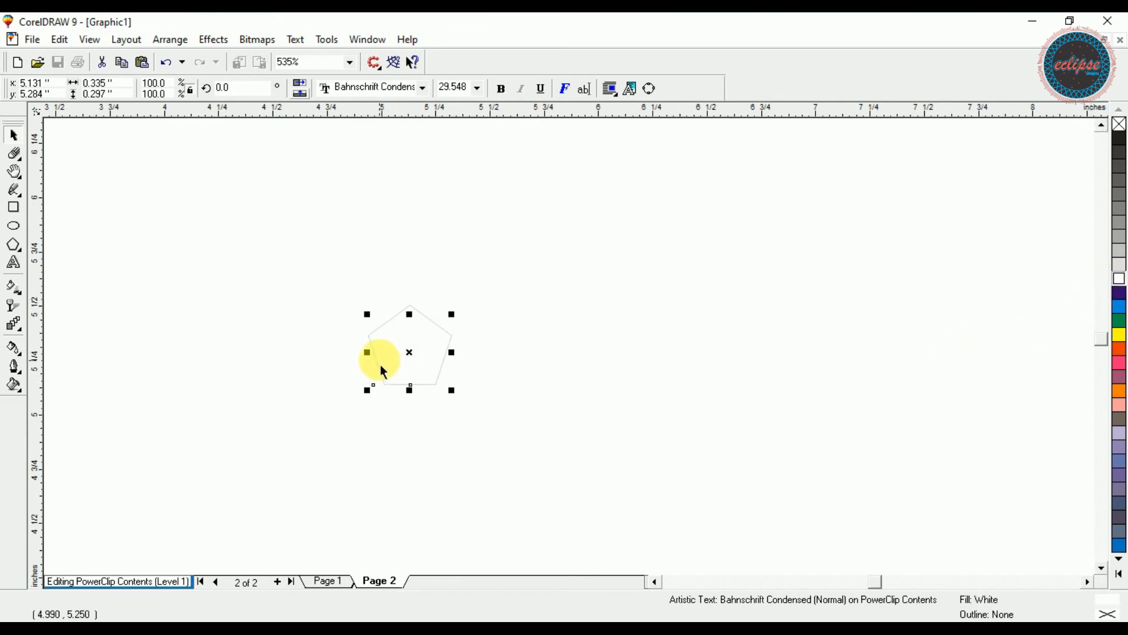
right_click(394, 353)
click(428, 336)
right_click(428, 336)
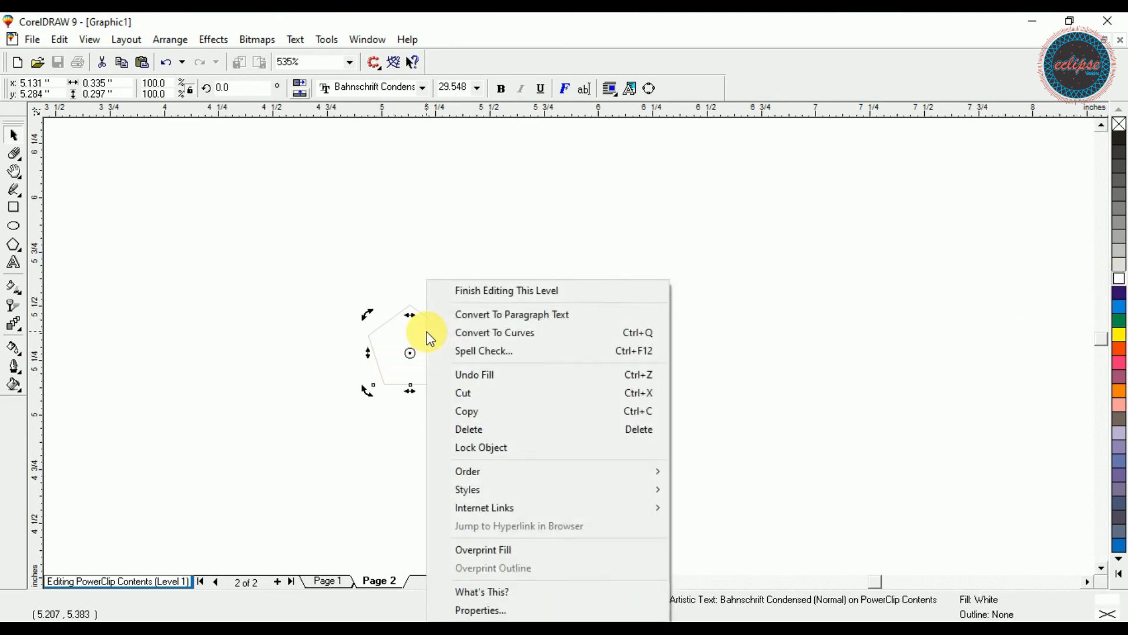
click(494, 294)
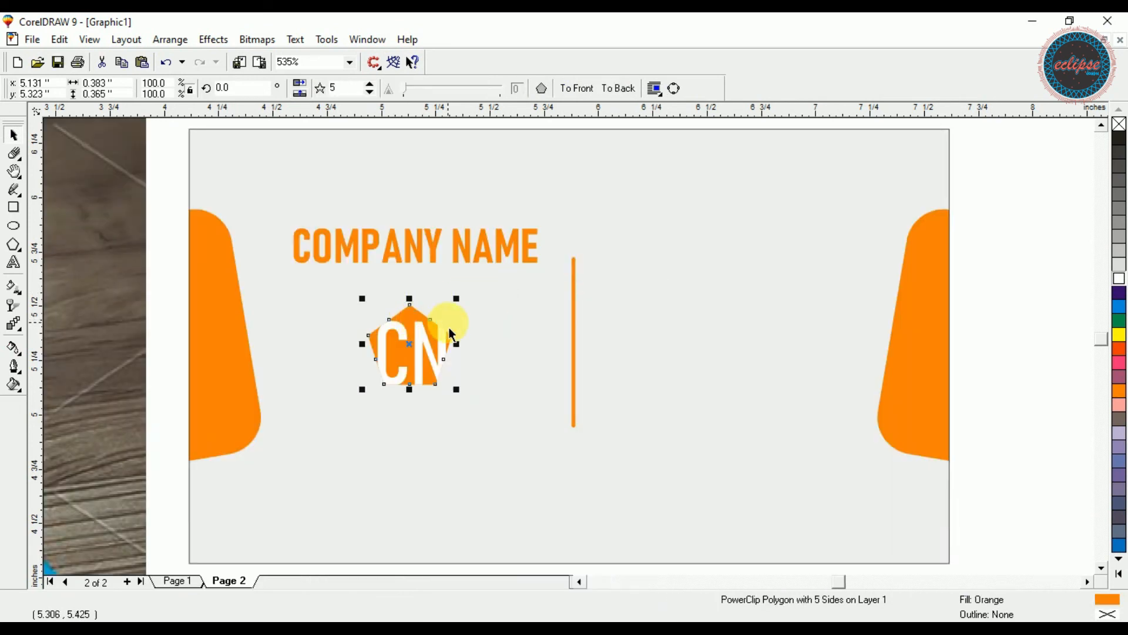
Group the company name with the pentagon logo and center the group vertically on the card
click(433, 259)
shift+click(421, 351)
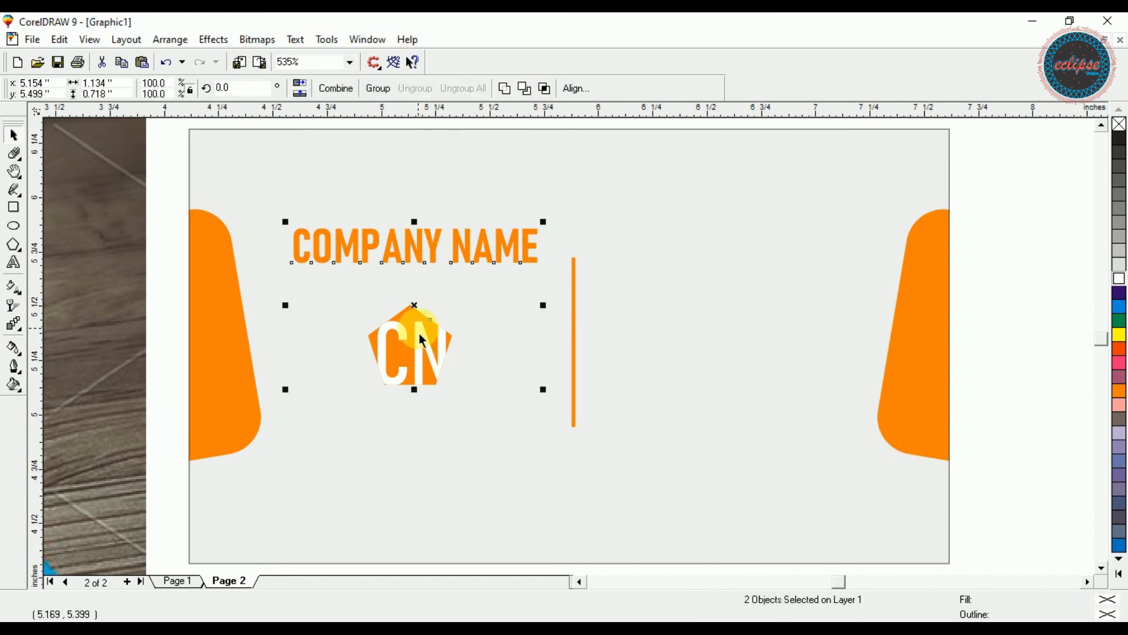
click(376, 87)
shift+click(396, 172)
key(c)
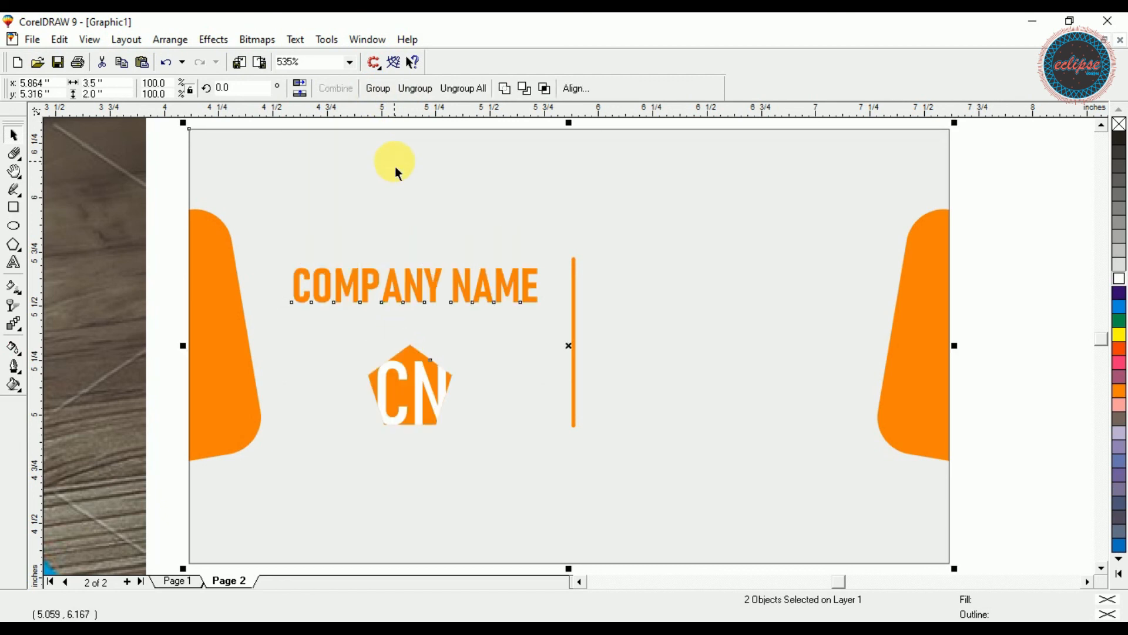
click(160, 132)
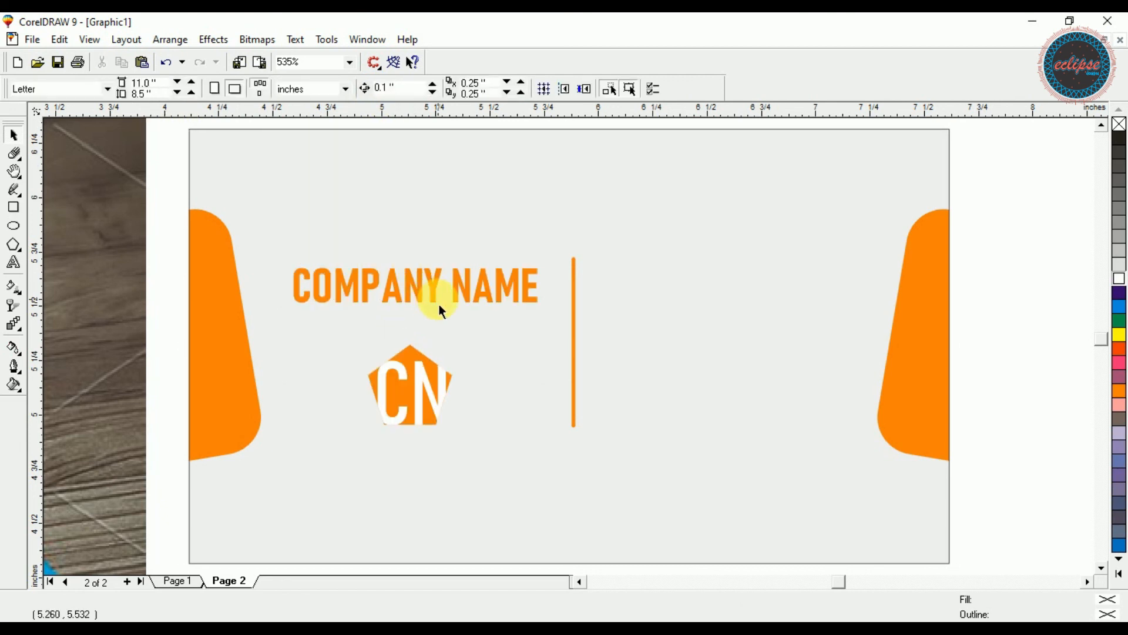
Draw a square about 0.148 inches wide just right of the divider line's upper end
click(11, 209)
click(561, 260)
drag(607, 259, 614, 279)
drag(627, 285, 630, 289)
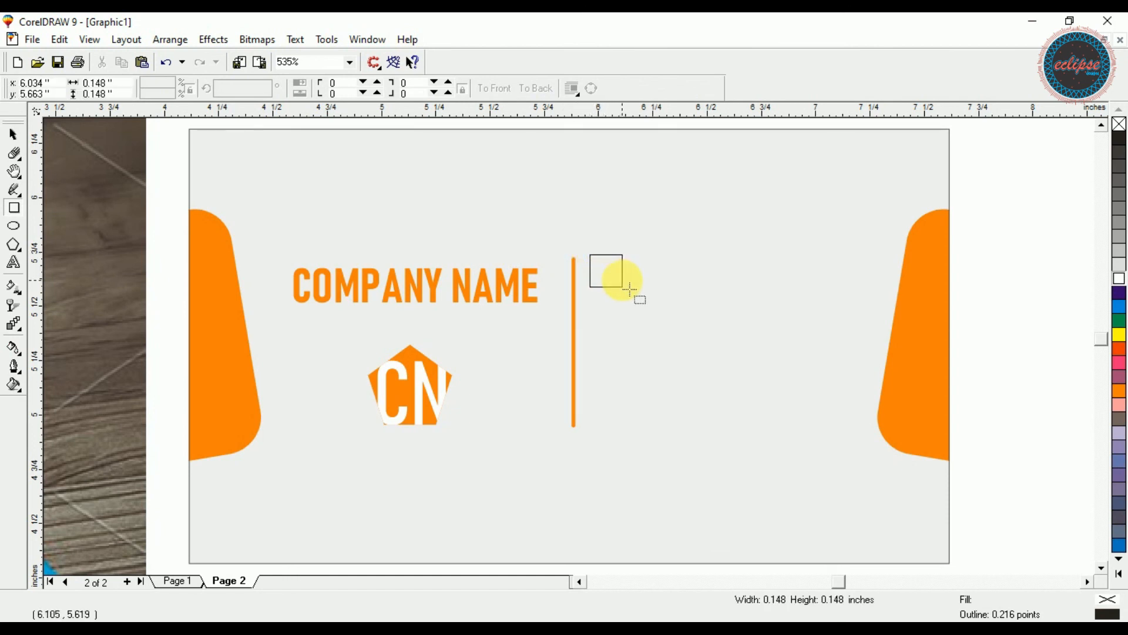
drag(630, 288, 630, 289)
key(space)
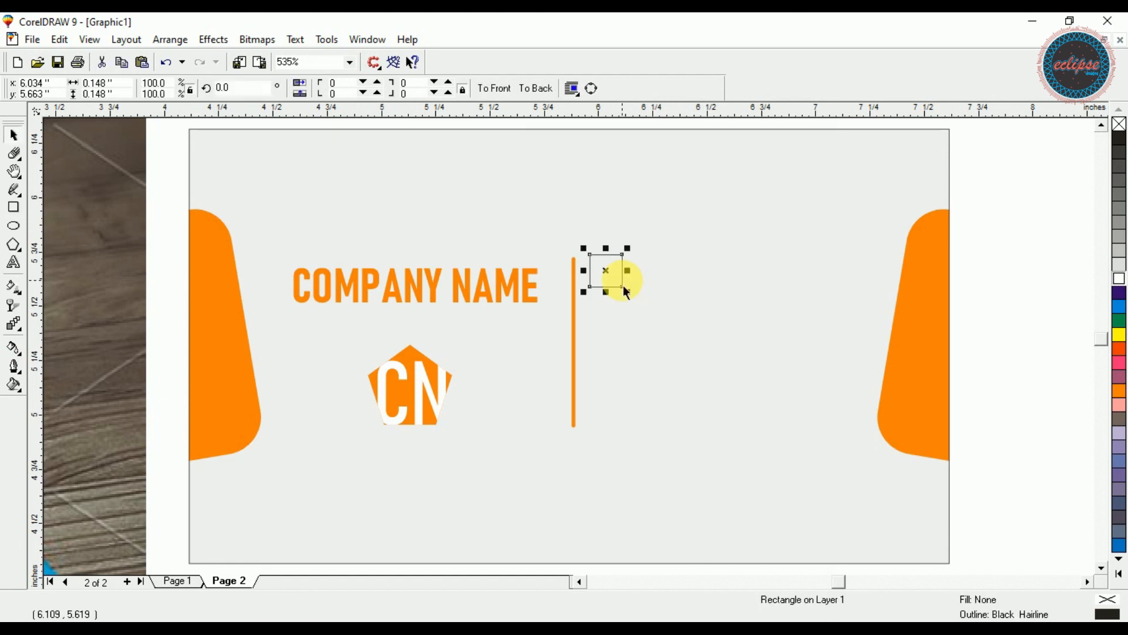
Place three copies of the small square in a column directly below the original
drag(612, 283, 622, 327)
right_click(621, 328)
key(Tab)
drag(608, 288, 591, 356)
right_click(592, 356)
key(Tab)
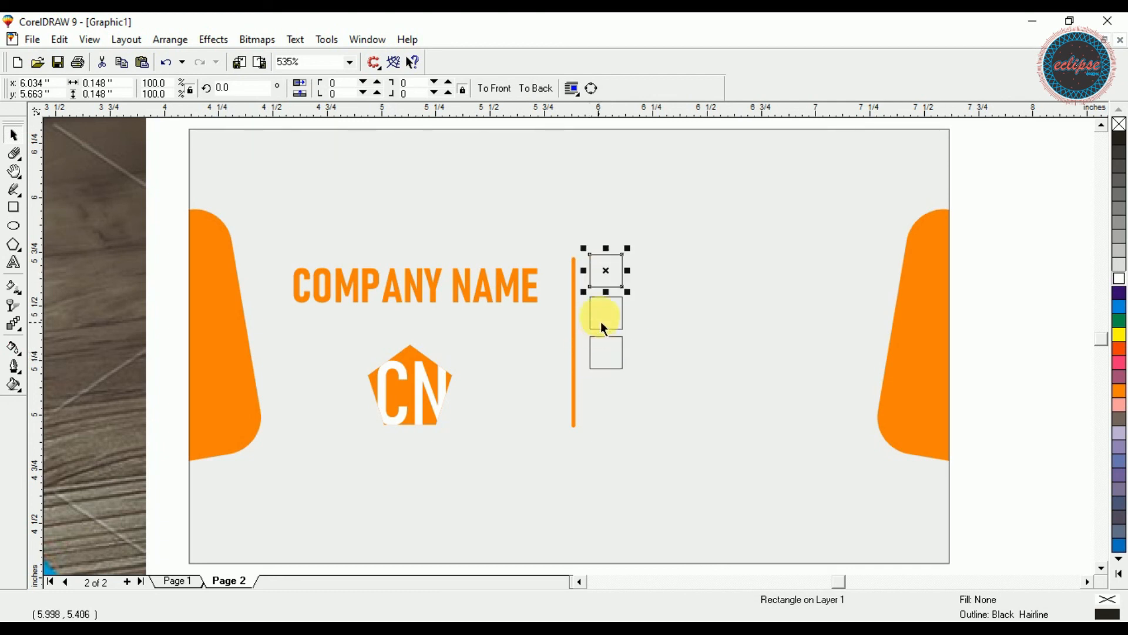
drag(606, 272, 623, 401)
right_click(623, 401)
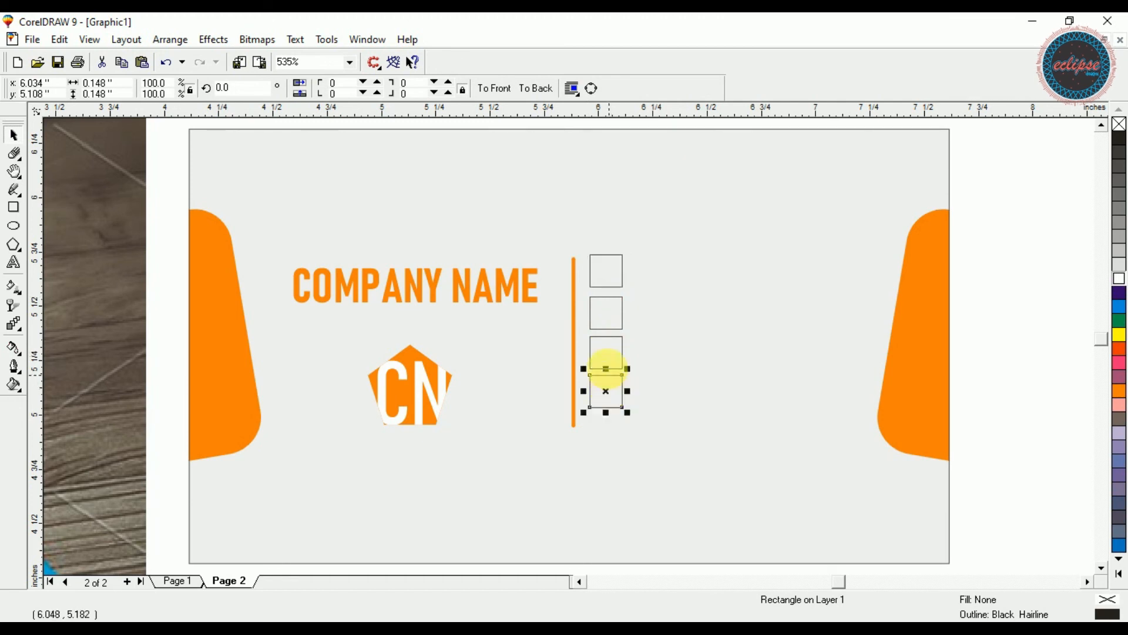
Distribute the four squares with equal vertical spacing within the extent of the selection
shift+click(606, 365)
shift+click(606, 315)
shift+click(610, 288)
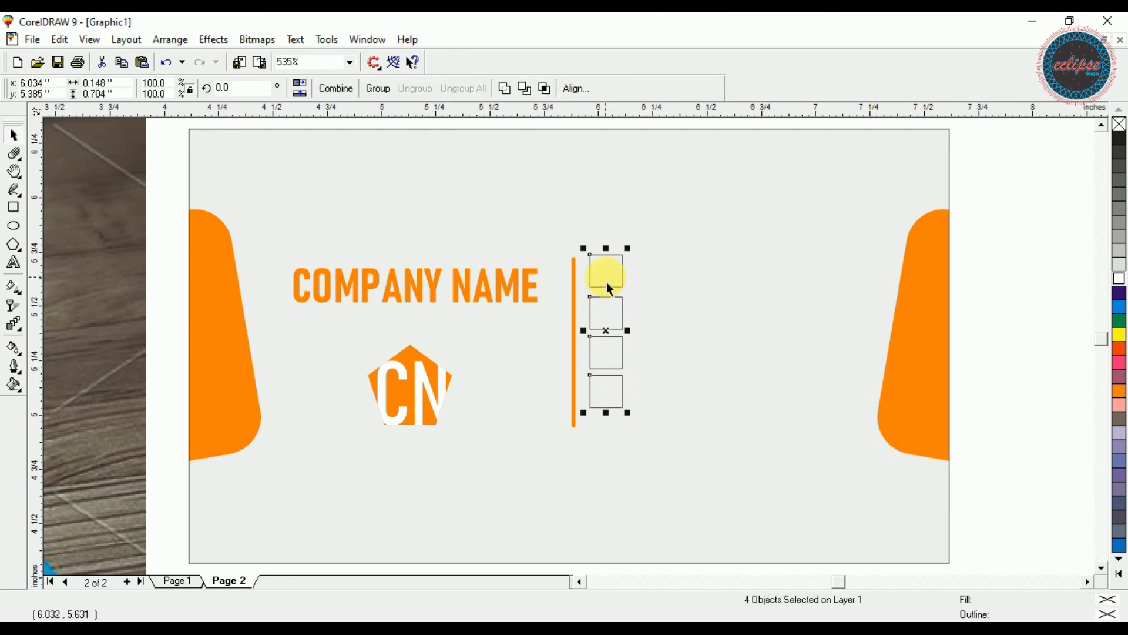
click(181, 37)
click(235, 102)
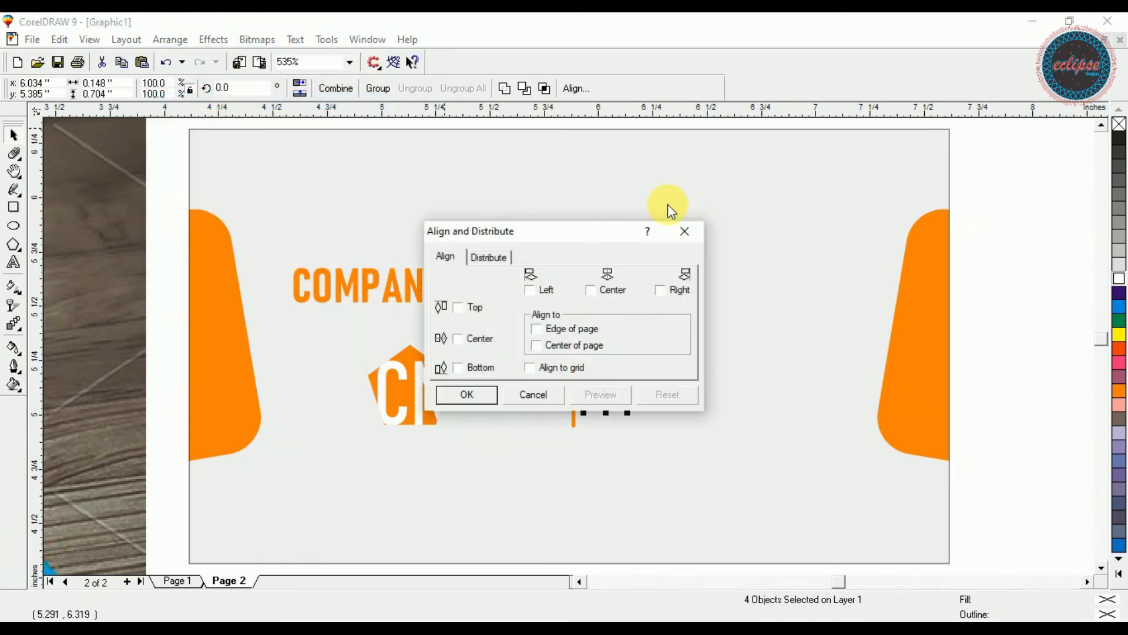
click(492, 256)
click(459, 347)
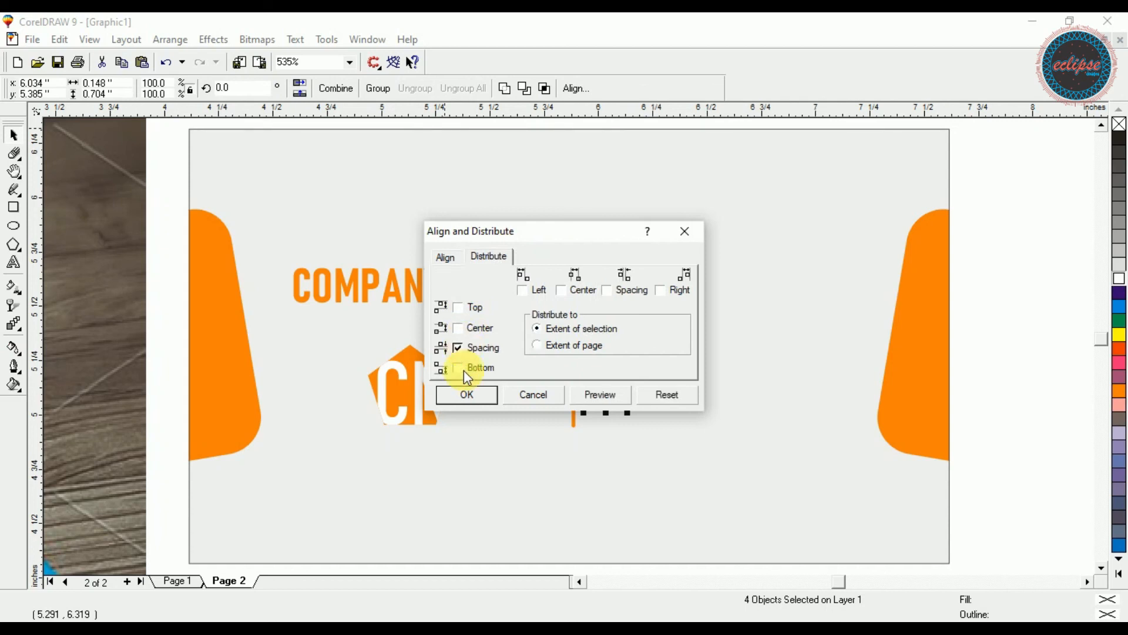
click(466, 407)
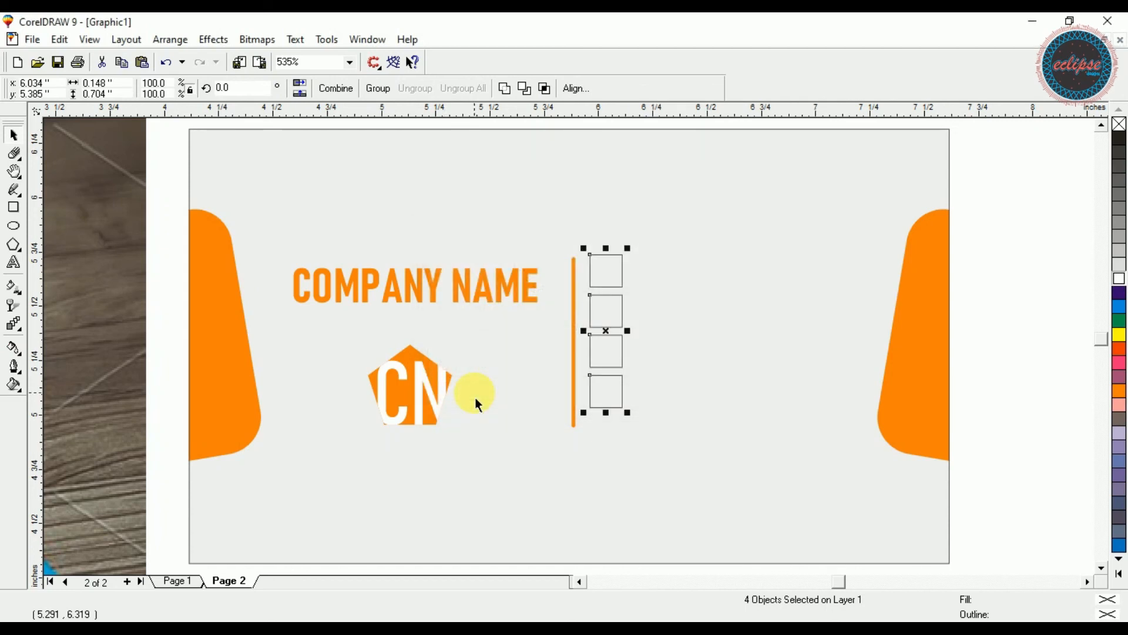
Group the four squares and center the group vertically on the orange divider line
key(ctrl+g)
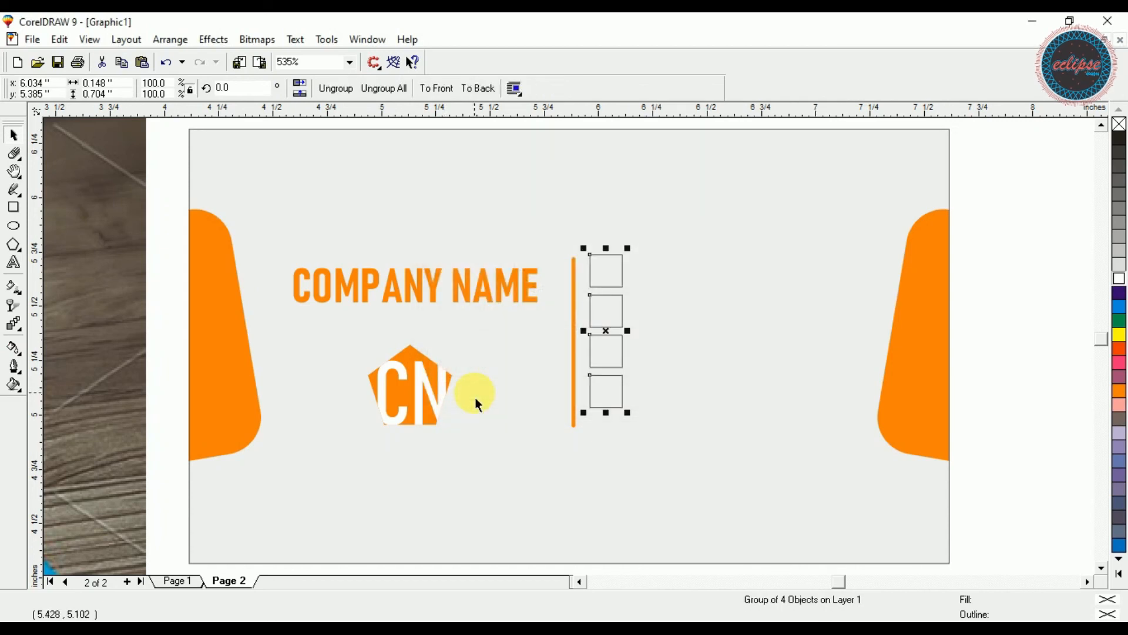
shift+click(575, 318)
key(c)
click(982, 272)
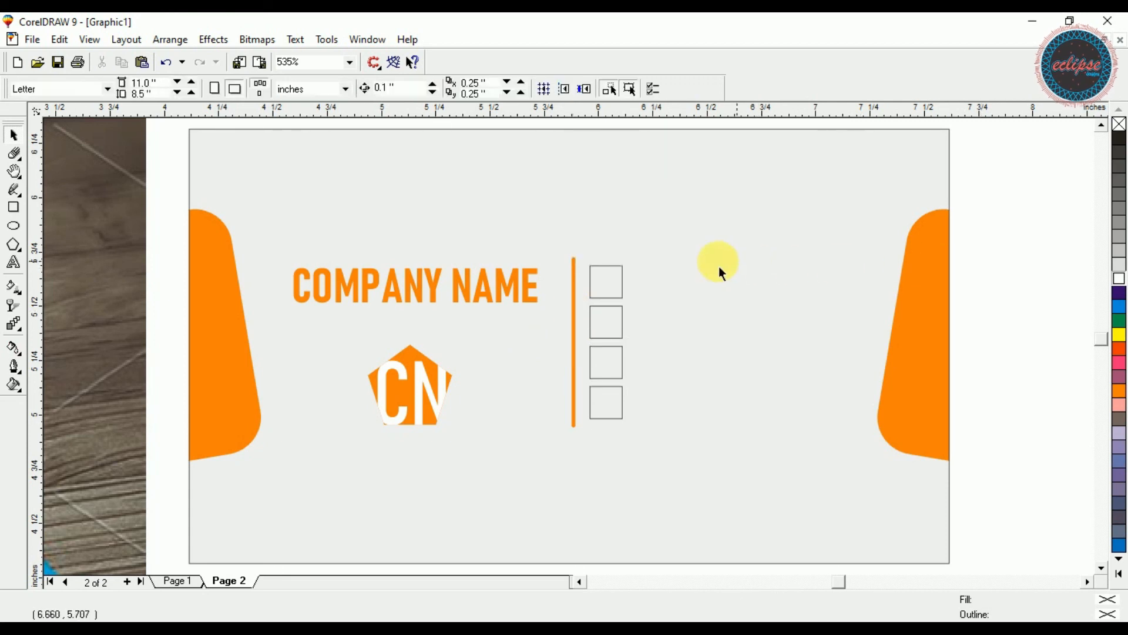
Ungroup the column of four squares and deselect them
click(612, 295)
right_click(611, 298)
click(652, 335)
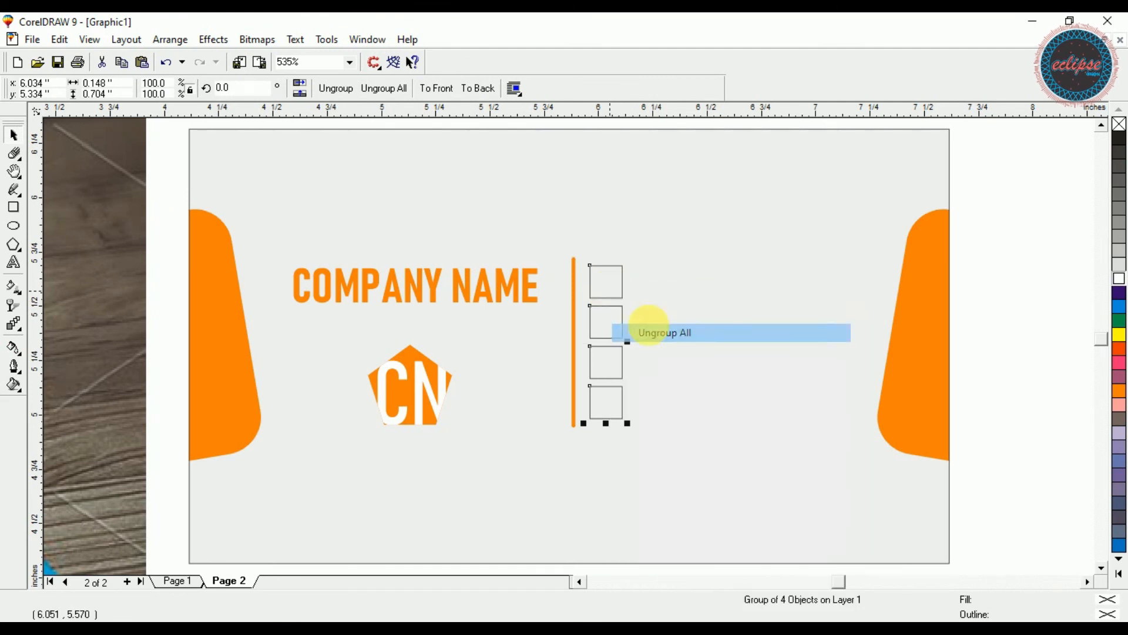
click(1073, 322)
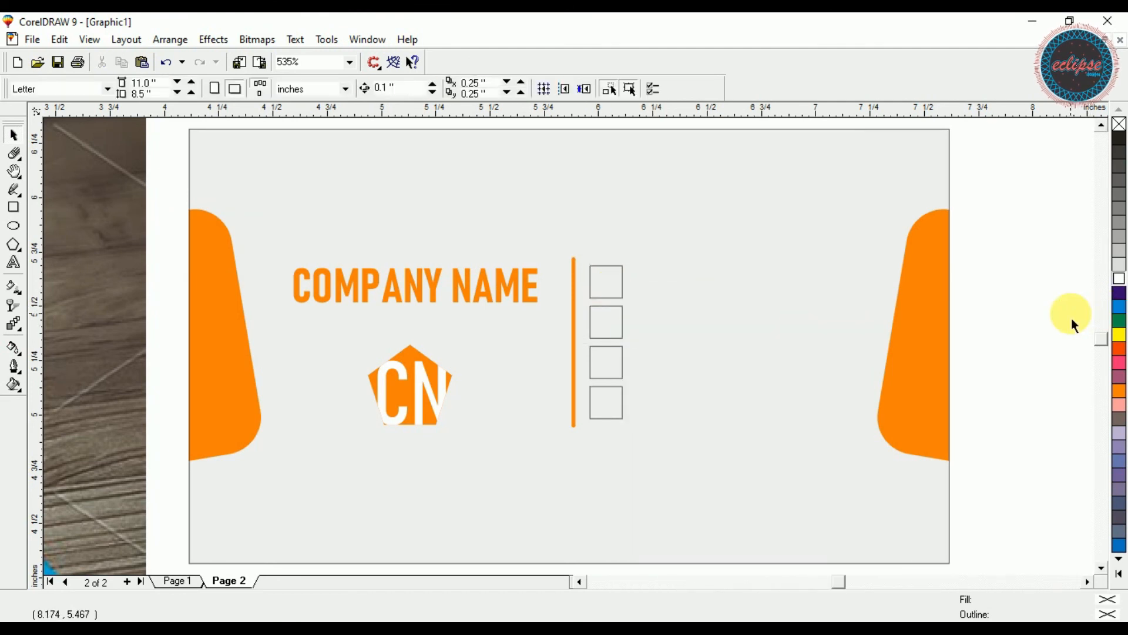
Delete the blank lower card rectangle and place a copy of the upper card's grey and orange background directly below the upper card
key(F4)
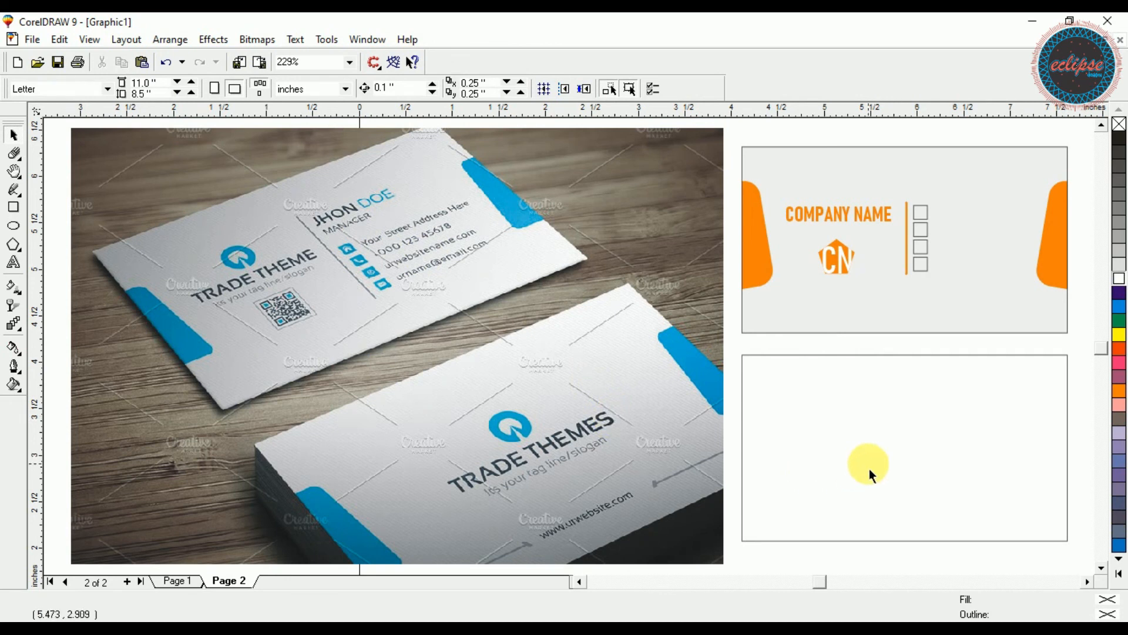
click(998, 272)
click(963, 392)
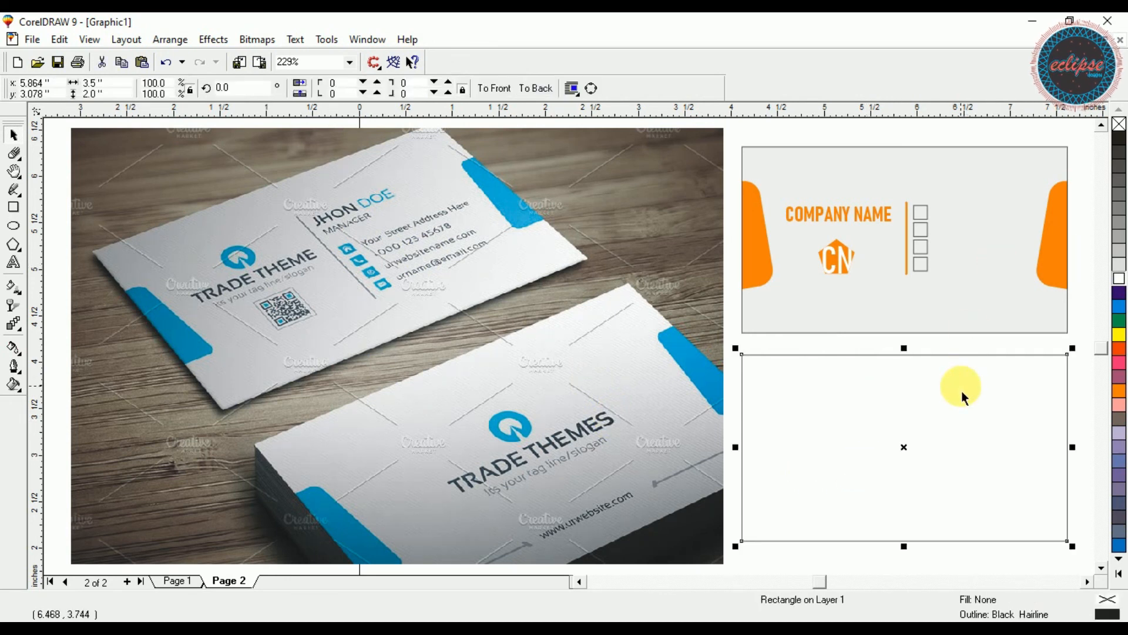
key(Delete)
click(967, 327)
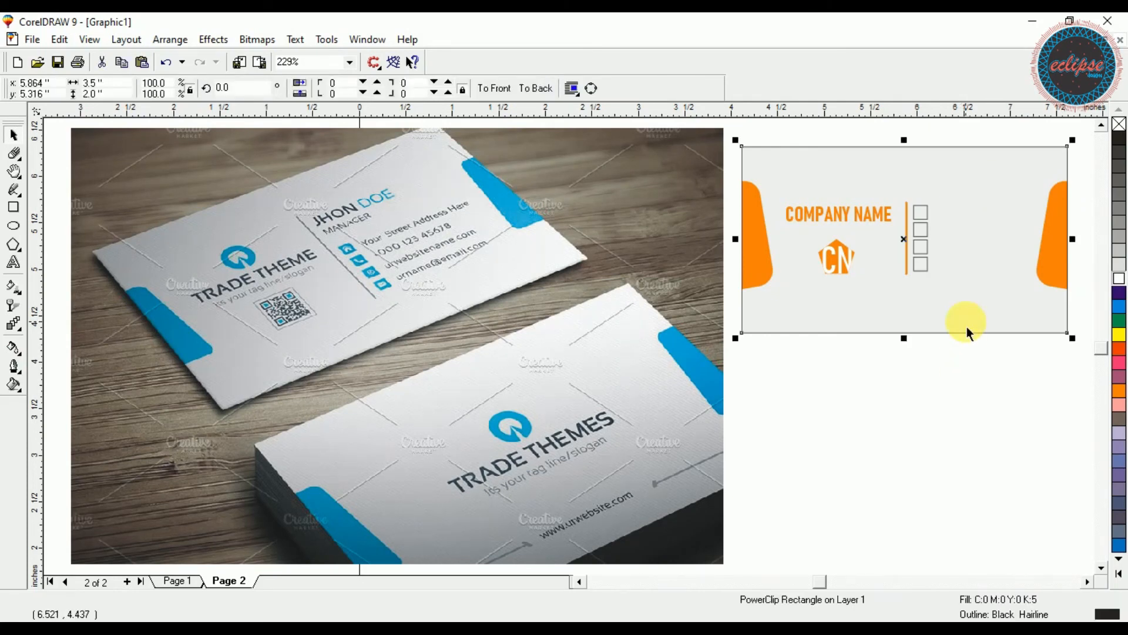
drag(908, 250, 901, 448)
Copy the company name and CN logo group from the upper card onto the middle of the lower card
click(825, 271)
drag(834, 257, 914, 457)
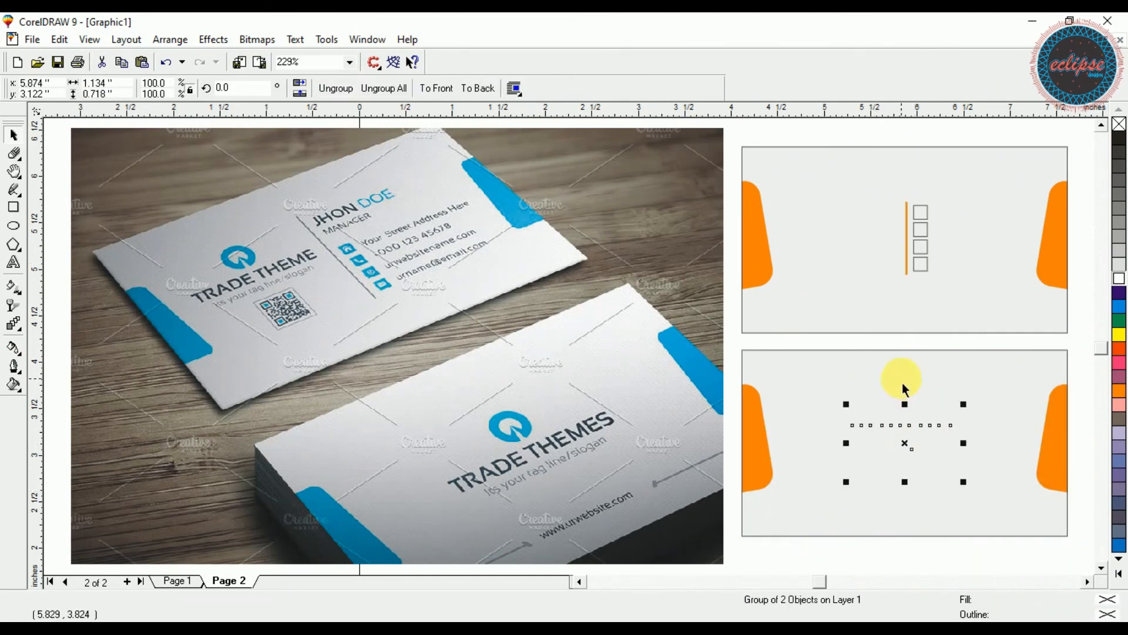
key(ctrl+z)
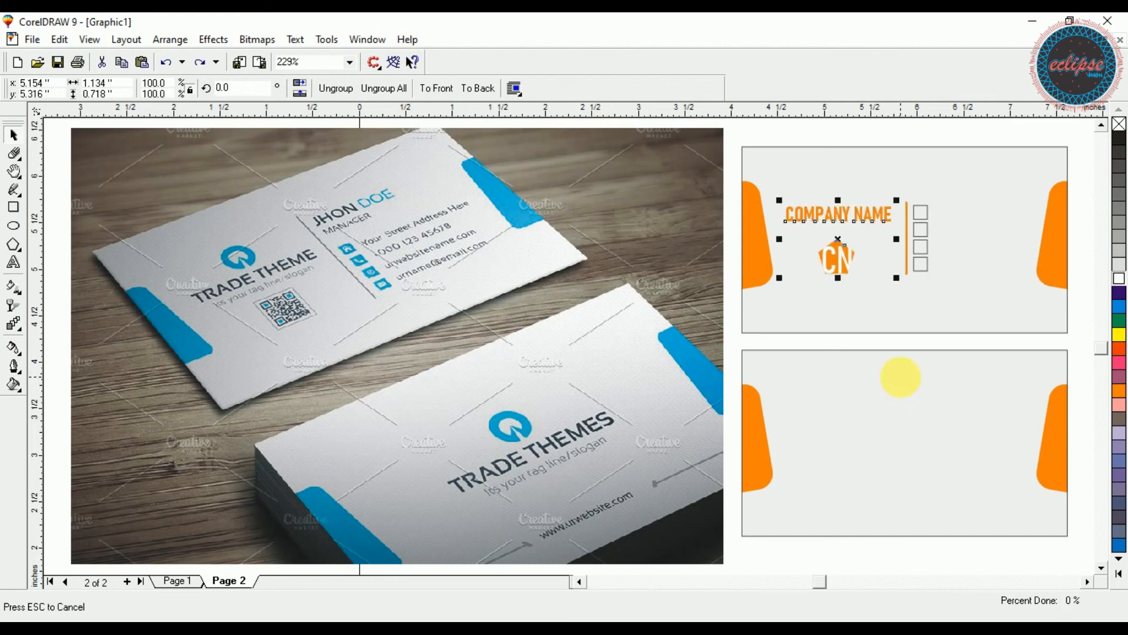
drag(850, 252, 917, 463)
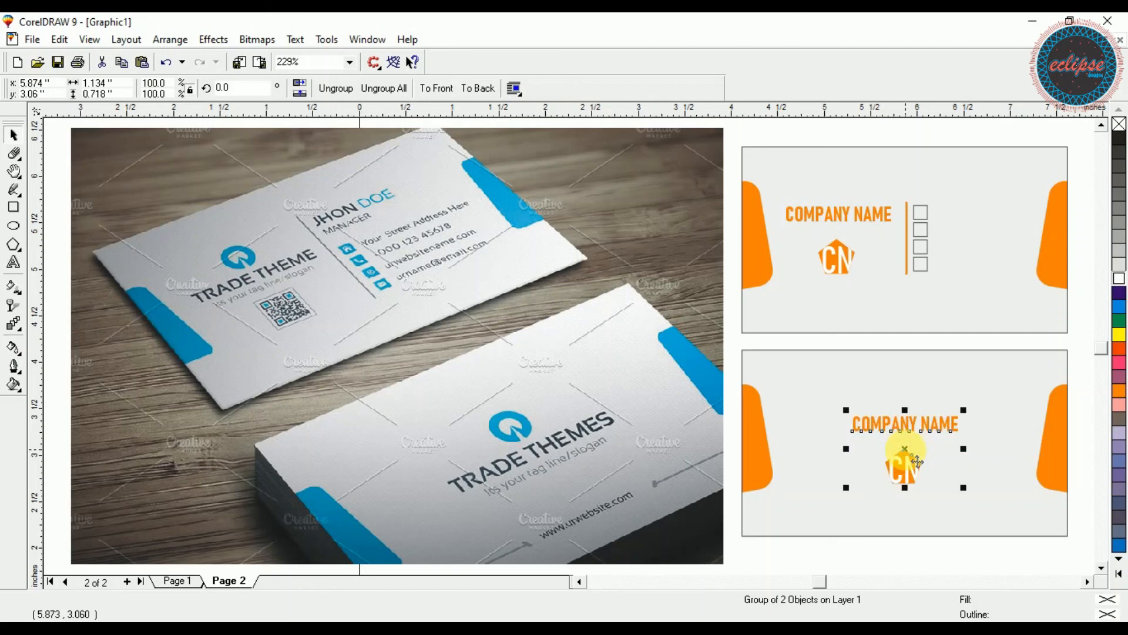
Ungroup the copied name and logo on the lower card and move the CN pentagon above the company name
key(ctrl+u)
click(941, 457)
click(919, 473)
drag(919, 473, 913, 403)
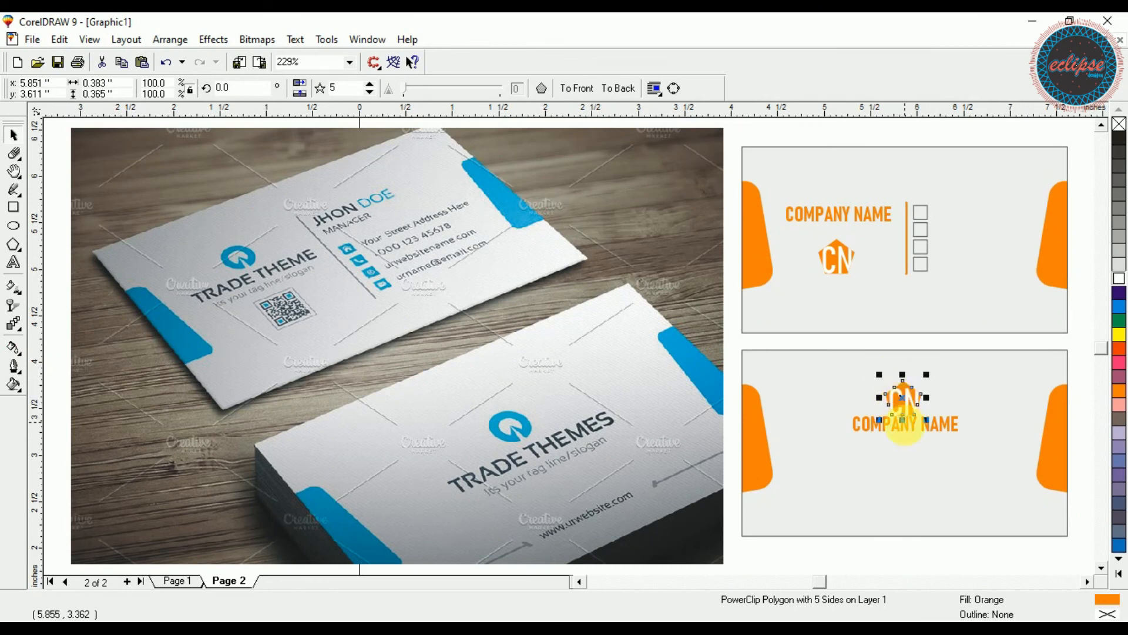
Enlarge the lower card's company name to about 1.88 inches wide and shift the CN pentagon slightly up, clear of the text
click(906, 431)
drag(919, 437, 1005, 473)
click(1120, 138)
key(ctrl+z)
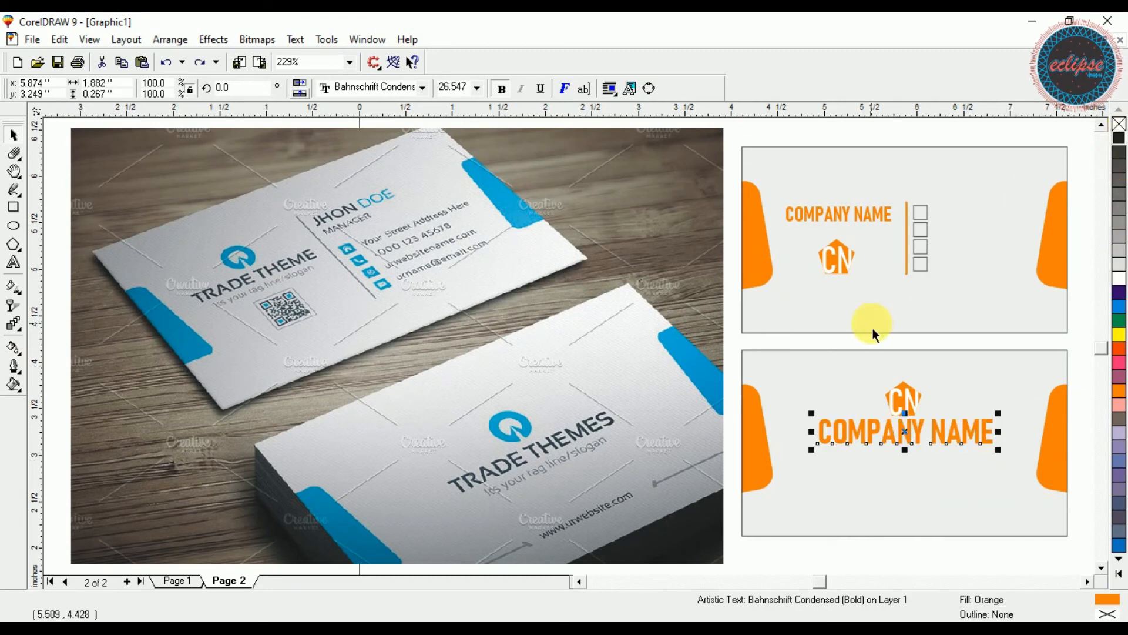
click(898, 393)
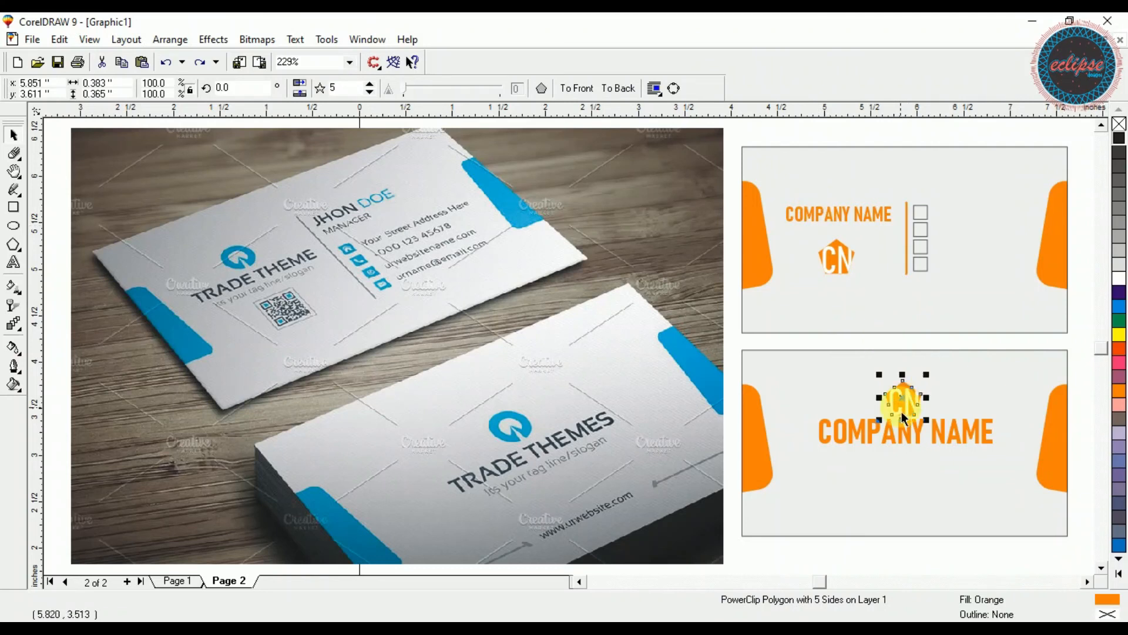
drag(913, 405, 912, 399)
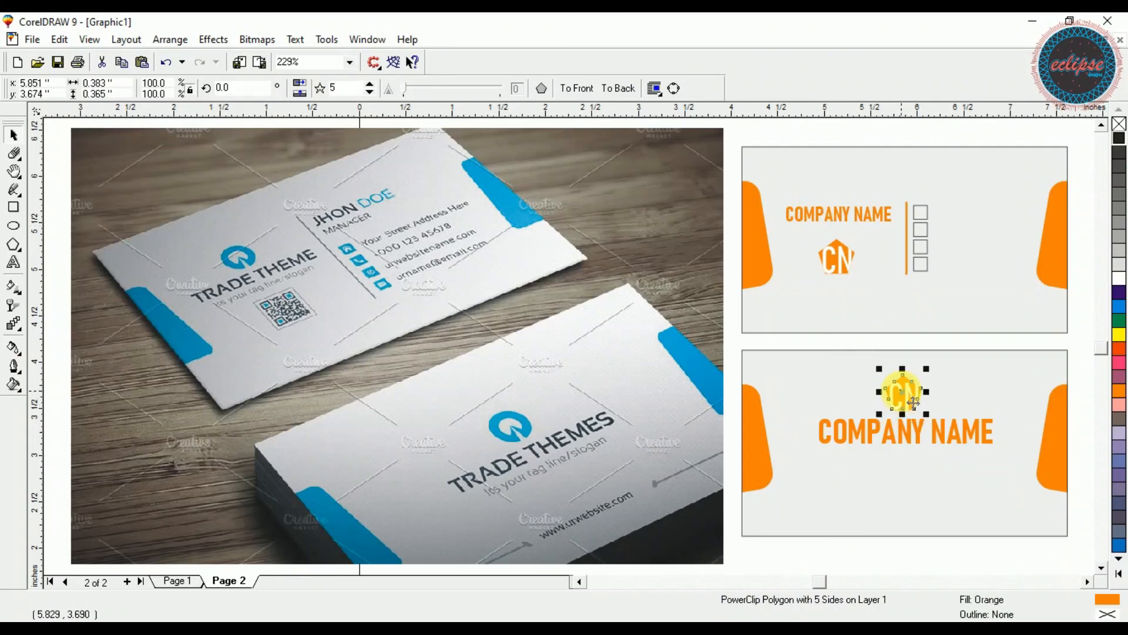
Recolor the upper card's company name, logo pentagon and vertical divider line black
click(841, 217)
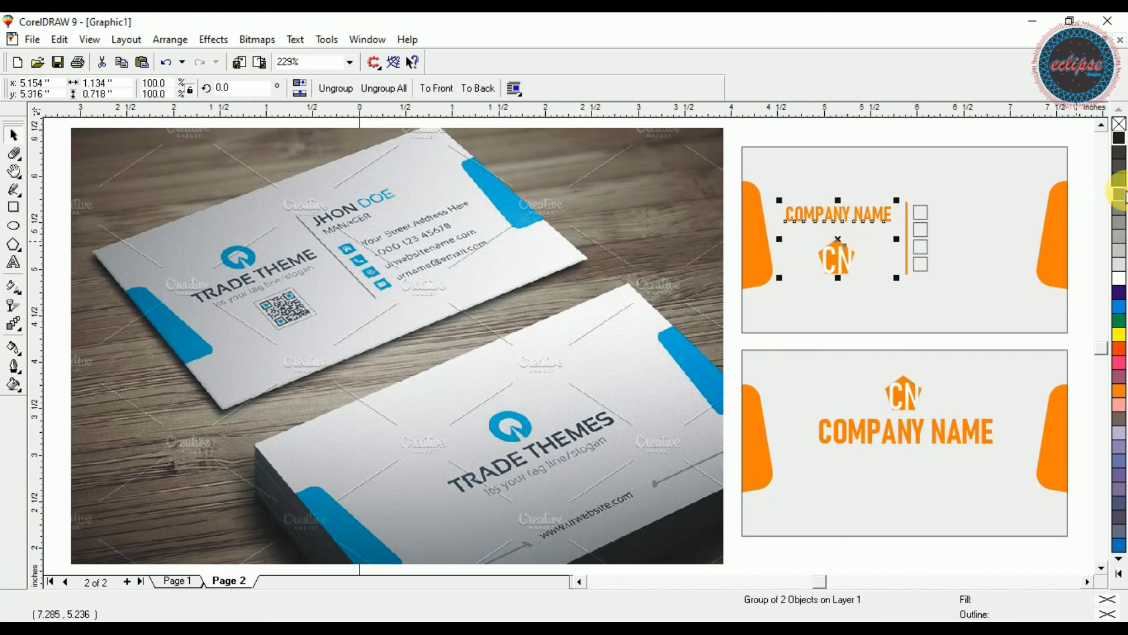
click(1119, 139)
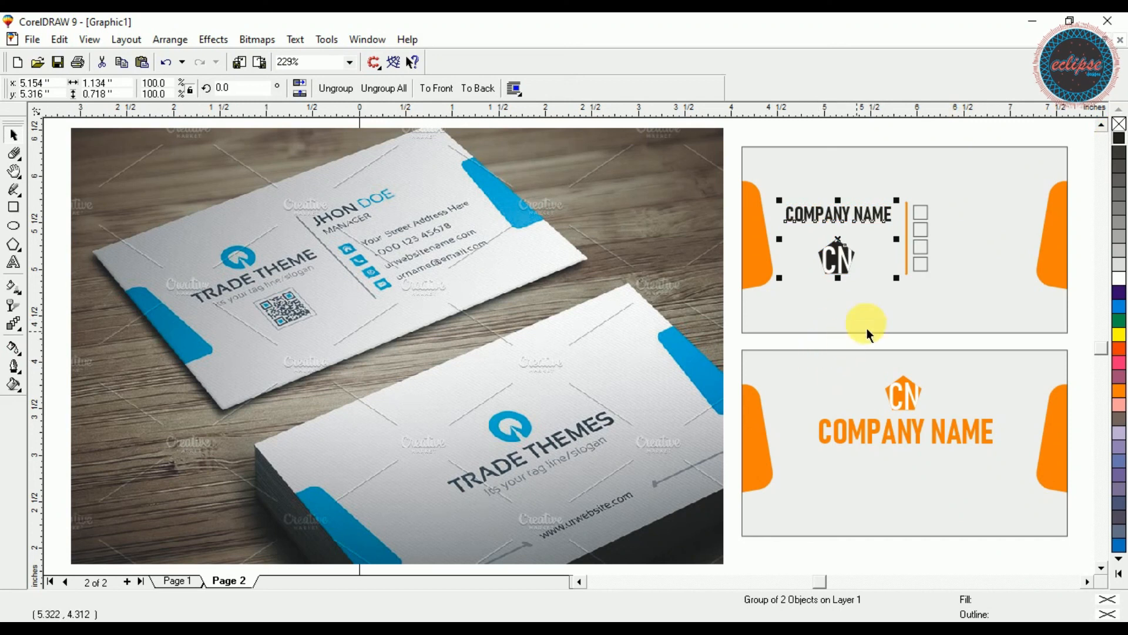
click(908, 271)
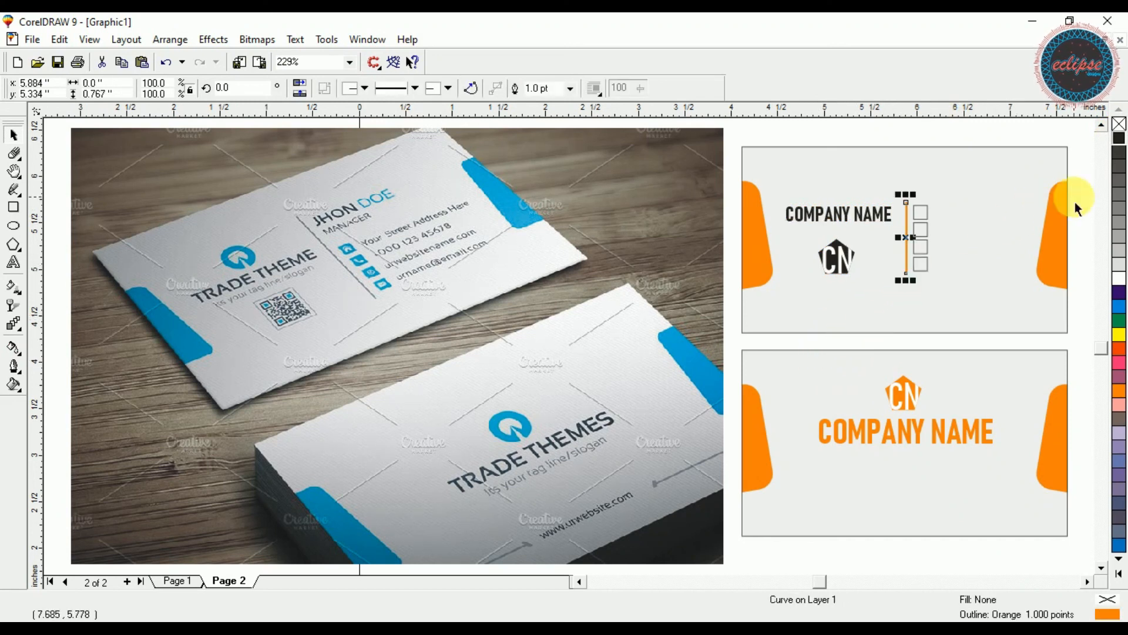
click(1119, 139)
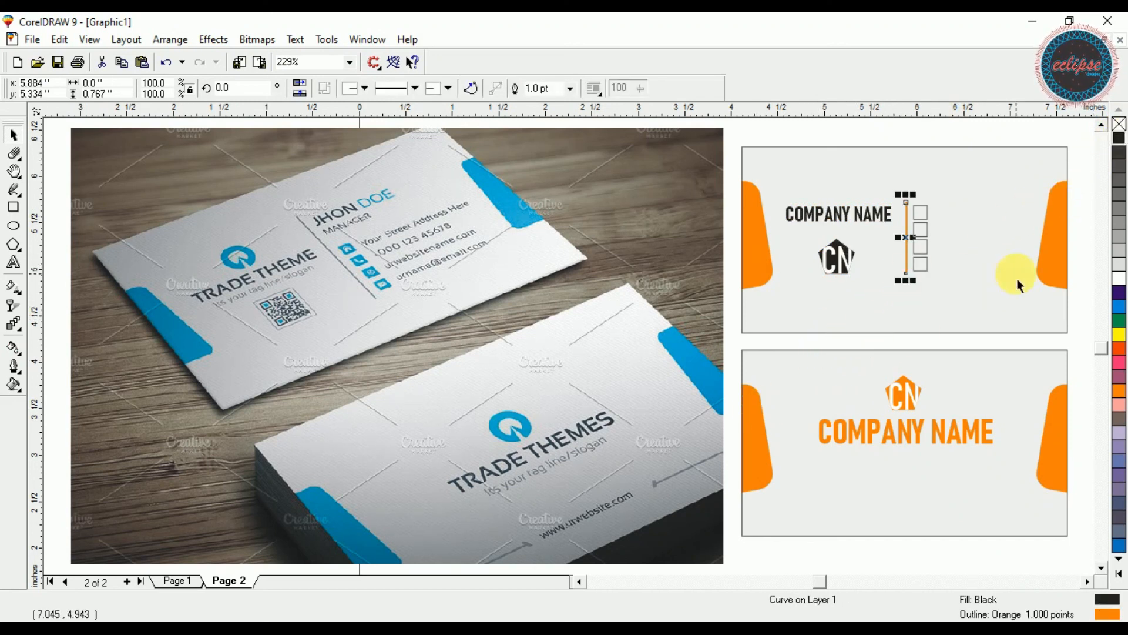
right_click(1119, 139)
click(1033, 143)
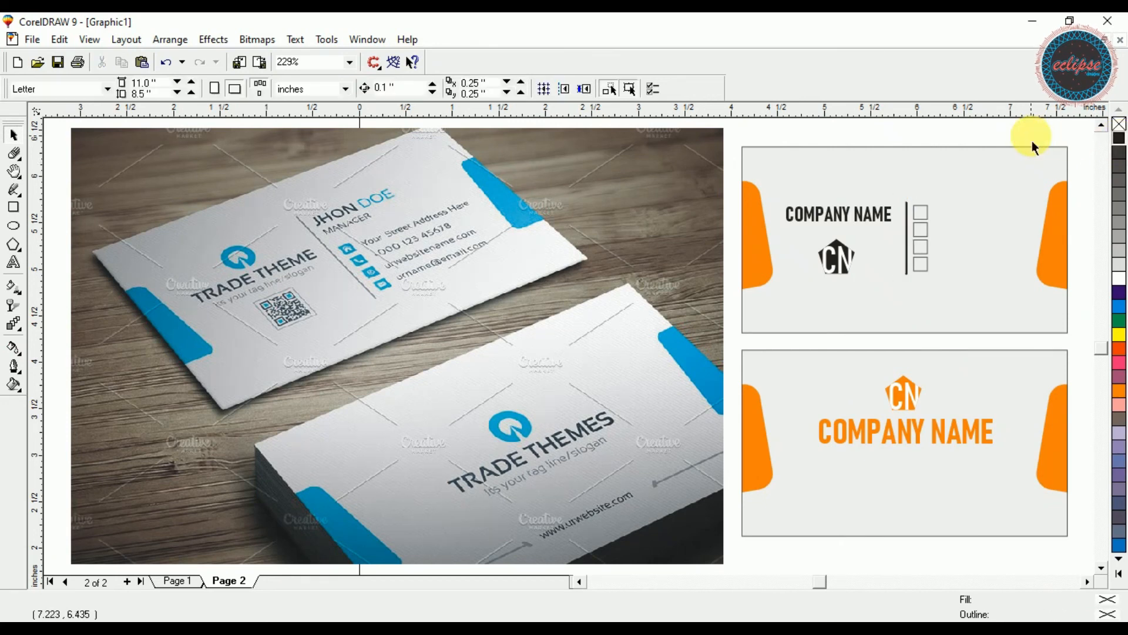
Fill the four small squares beside the divider line with orange
click(925, 219)
shift+click(922, 238)
shift+click(921, 256)
shift+click(922, 273)
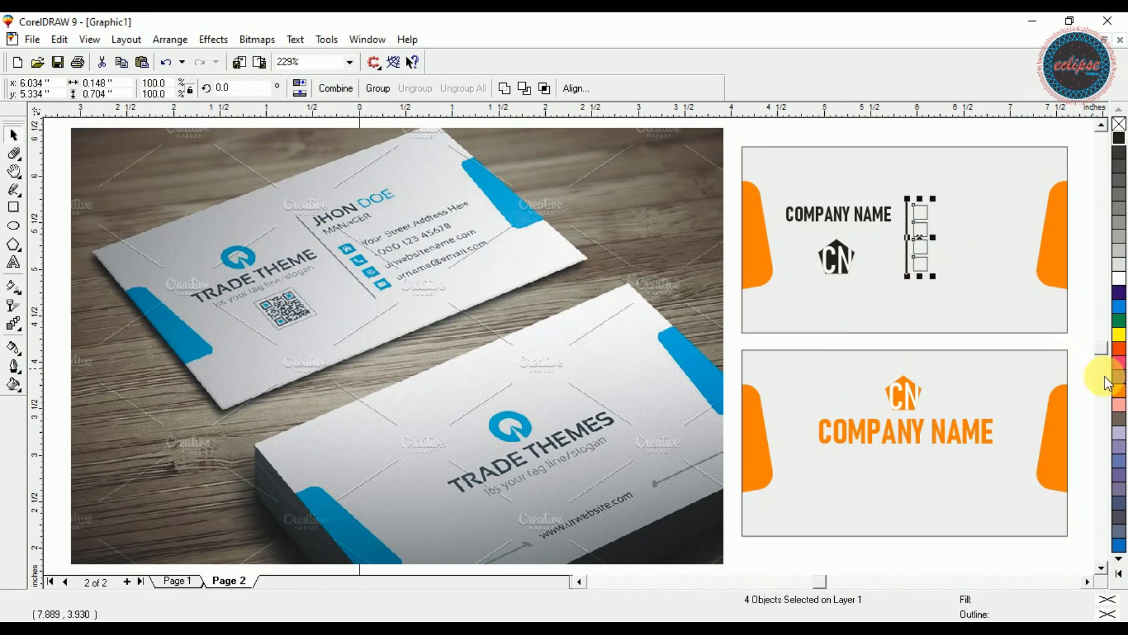
click(1113, 391)
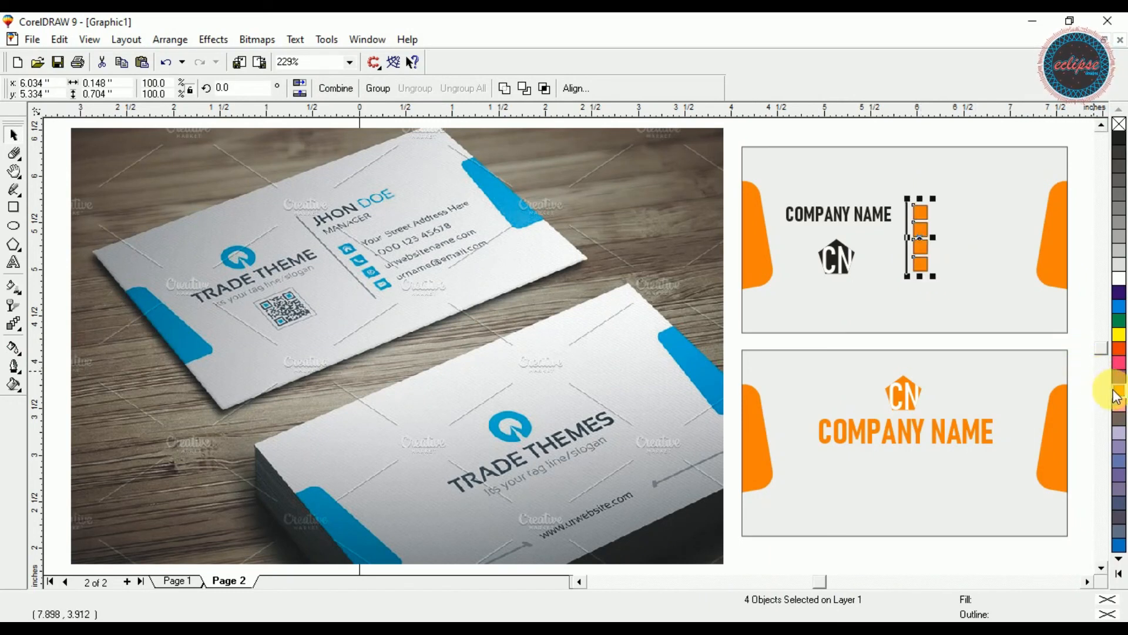
click(1078, 349)
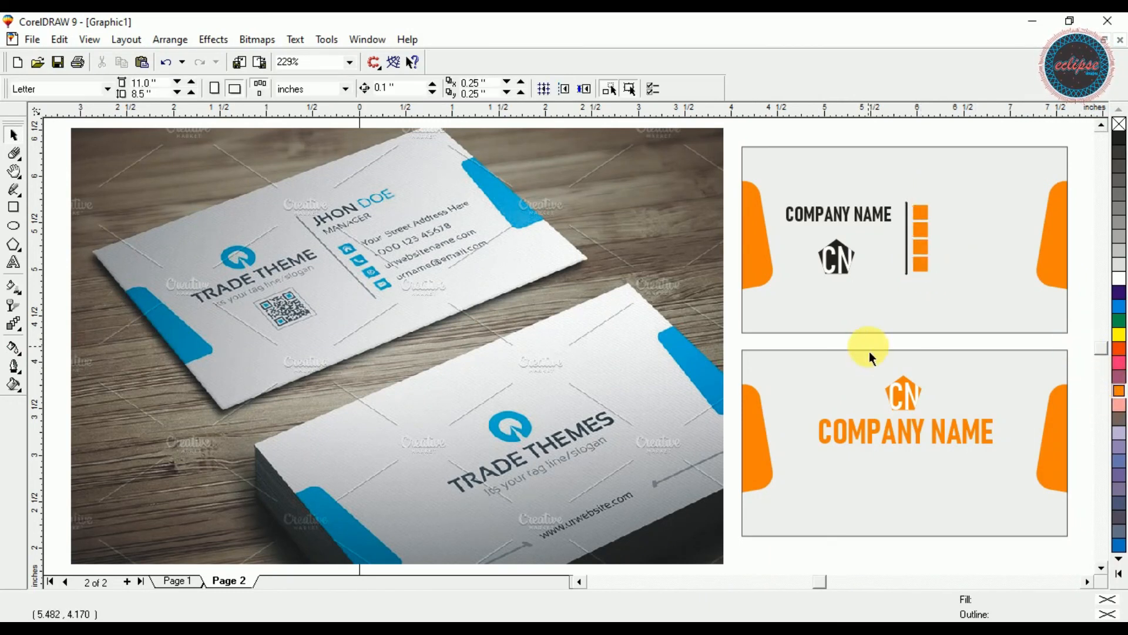
Fill the lower card's CN pentagon and company name with black
click(895, 389)
shift+click(891, 434)
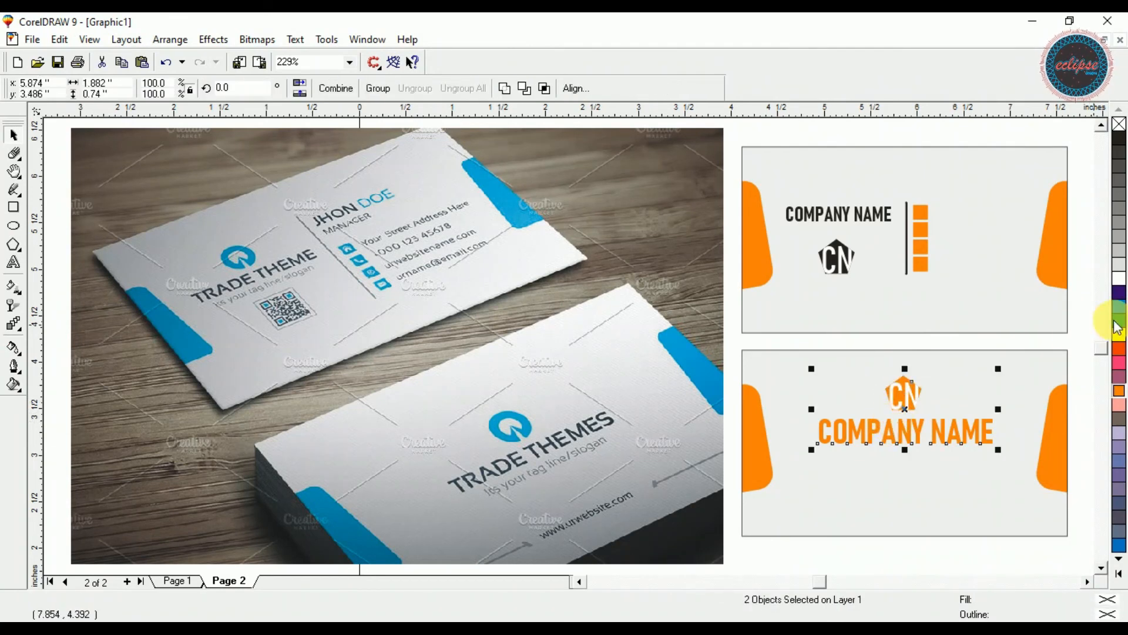
click(1119, 141)
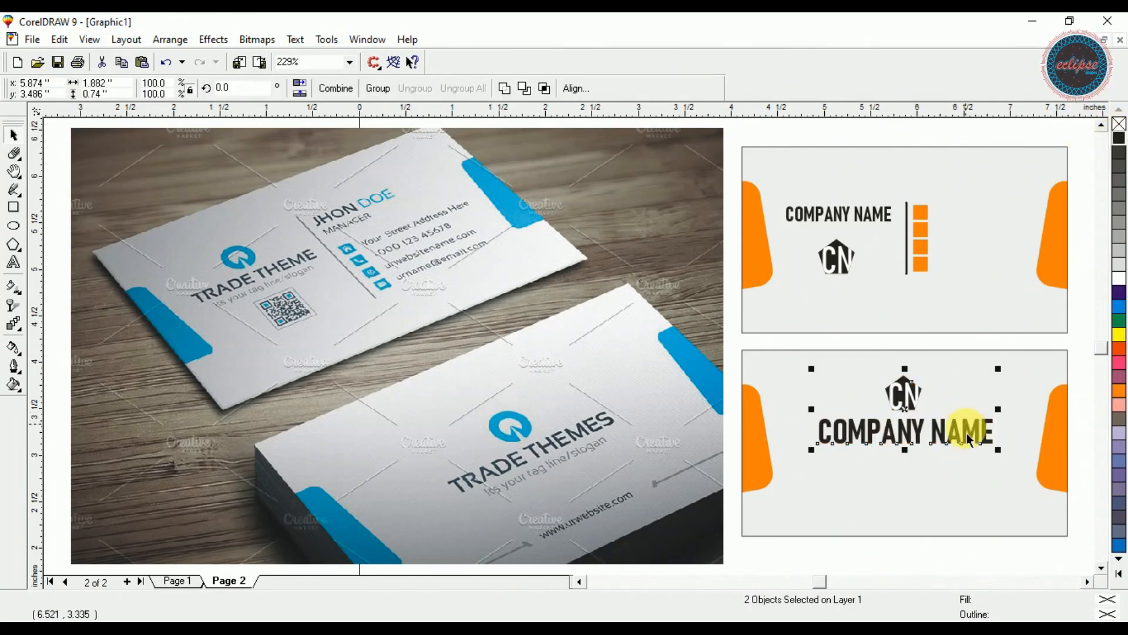
Group the lower card's logo and company name and center the group vertically on the card background
key(ctrl+g)
shift+click(943, 475)
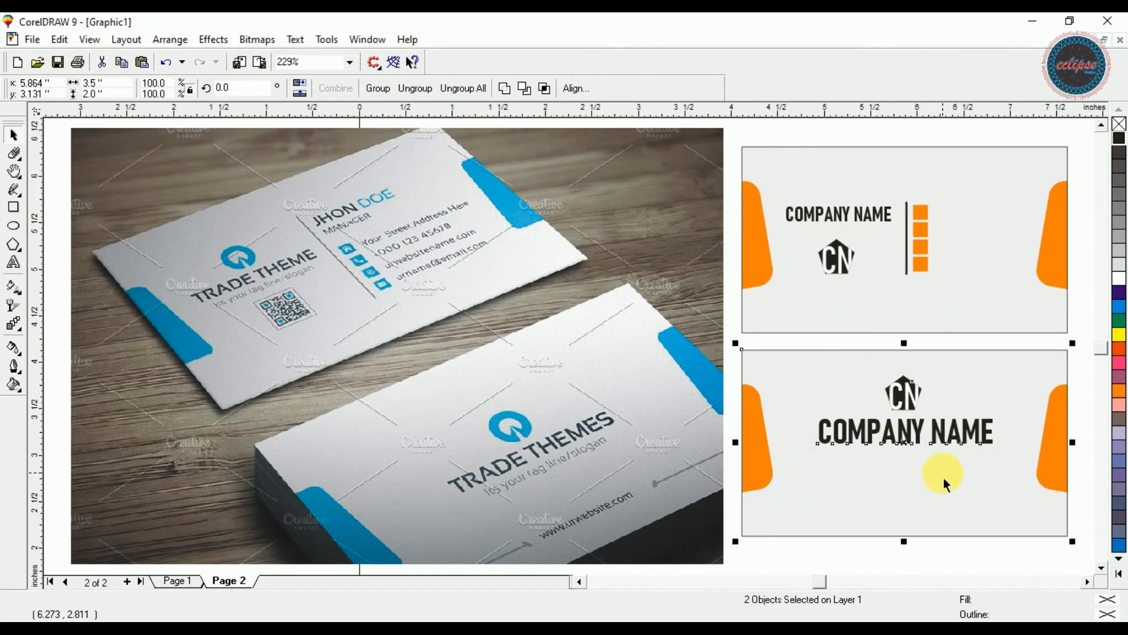
key(e)
click(1005, 342)
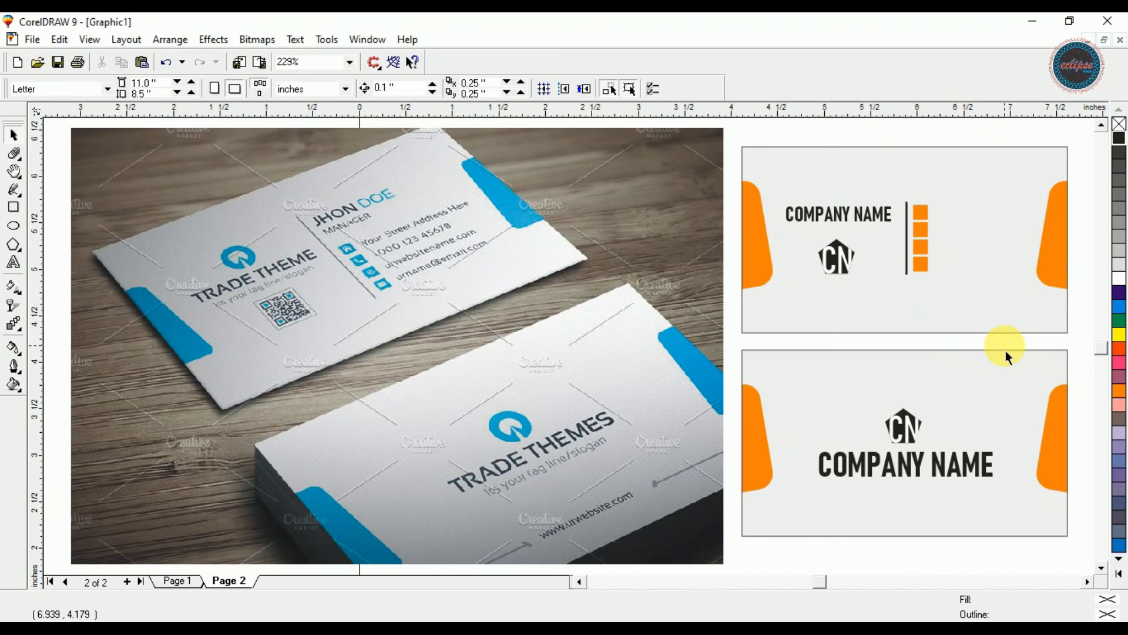
Go to page 1 and bring the SMITH Mobile Shop card with its contact icons into full view
key(Page_Up)
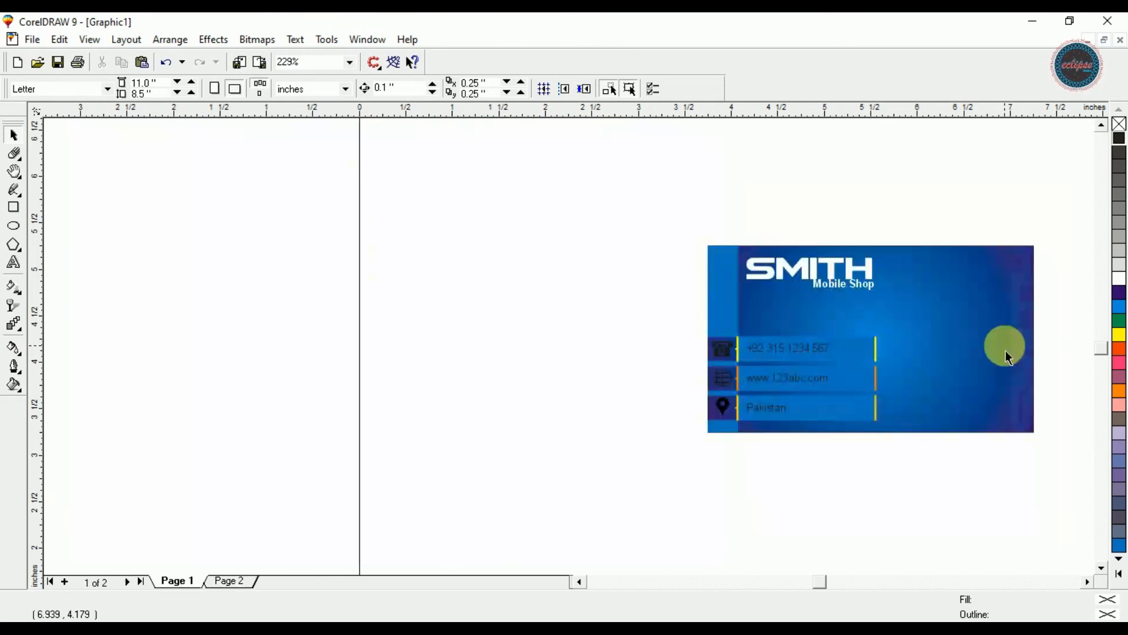
key(F4)
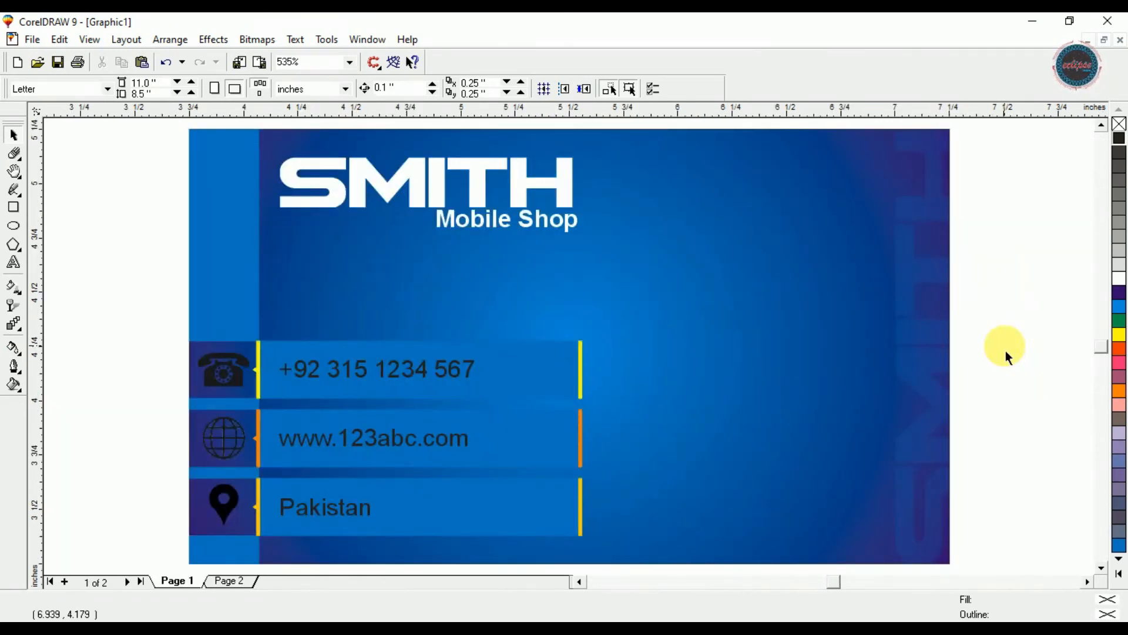